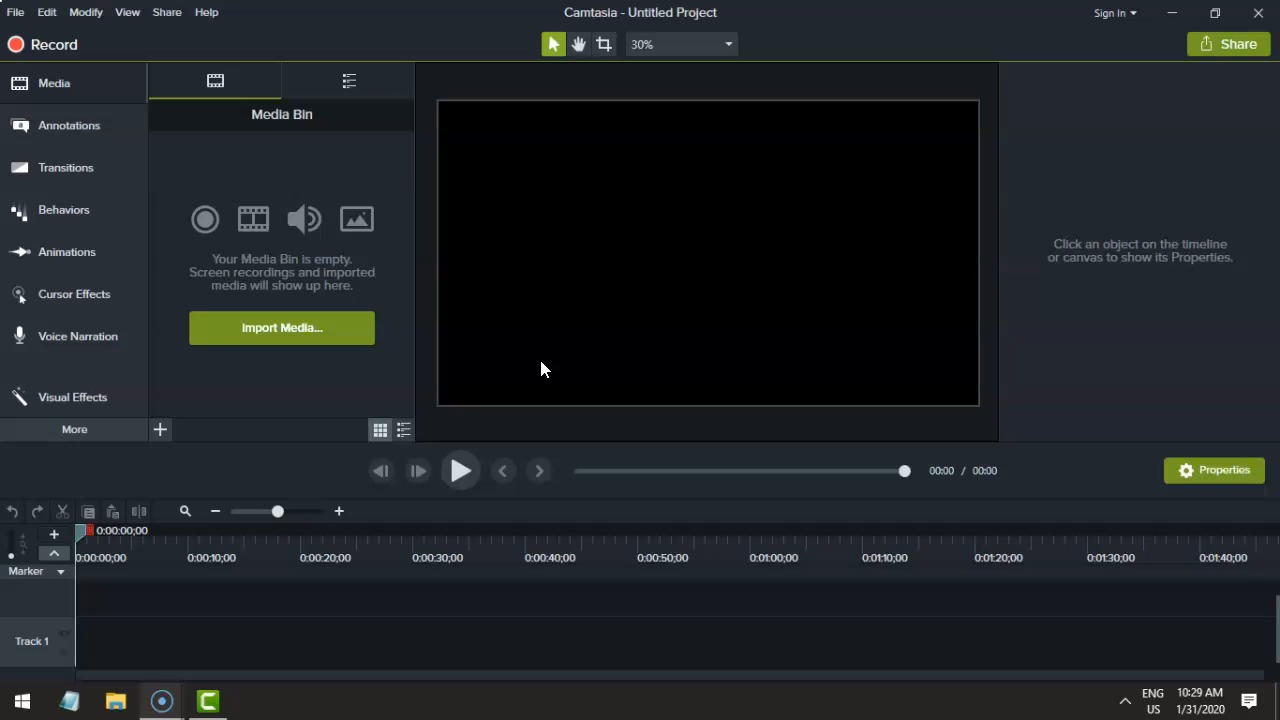
{"action": "left_click", "coordinate": [295, 333]}
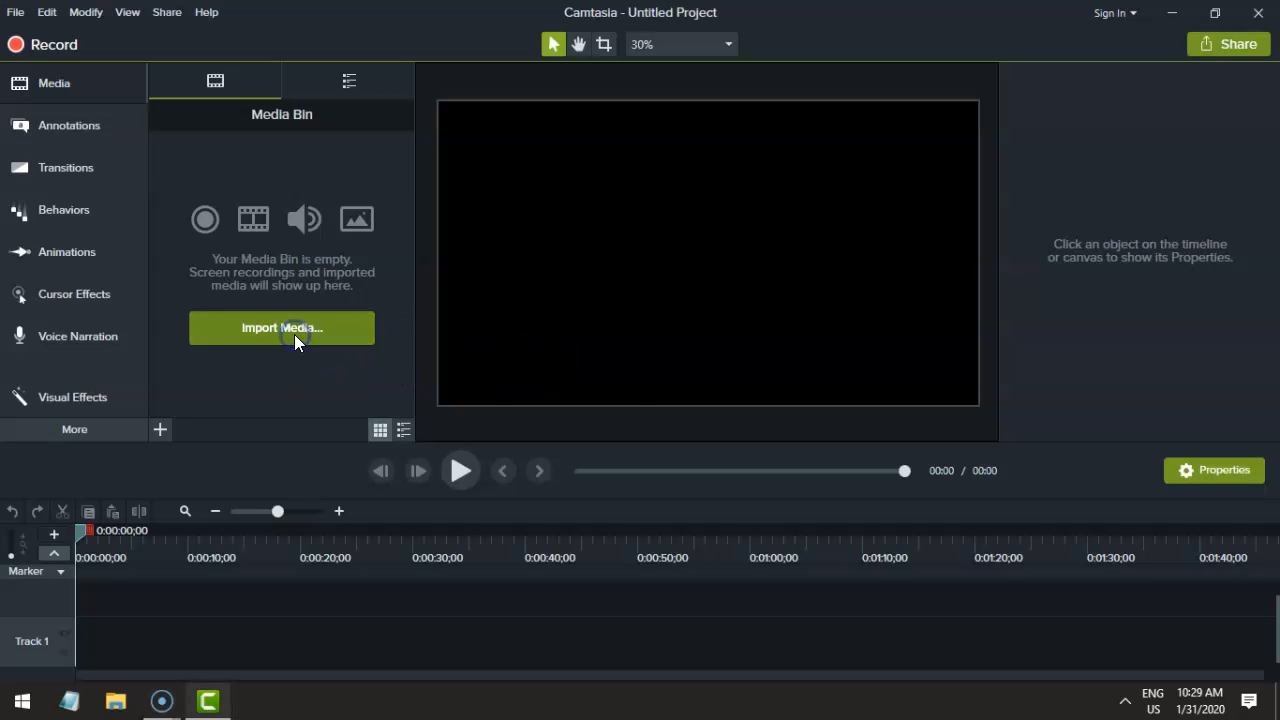
{"action": "left_click_drag", "start_coordinate": [150, 280], "coordinate": [136, 136]}
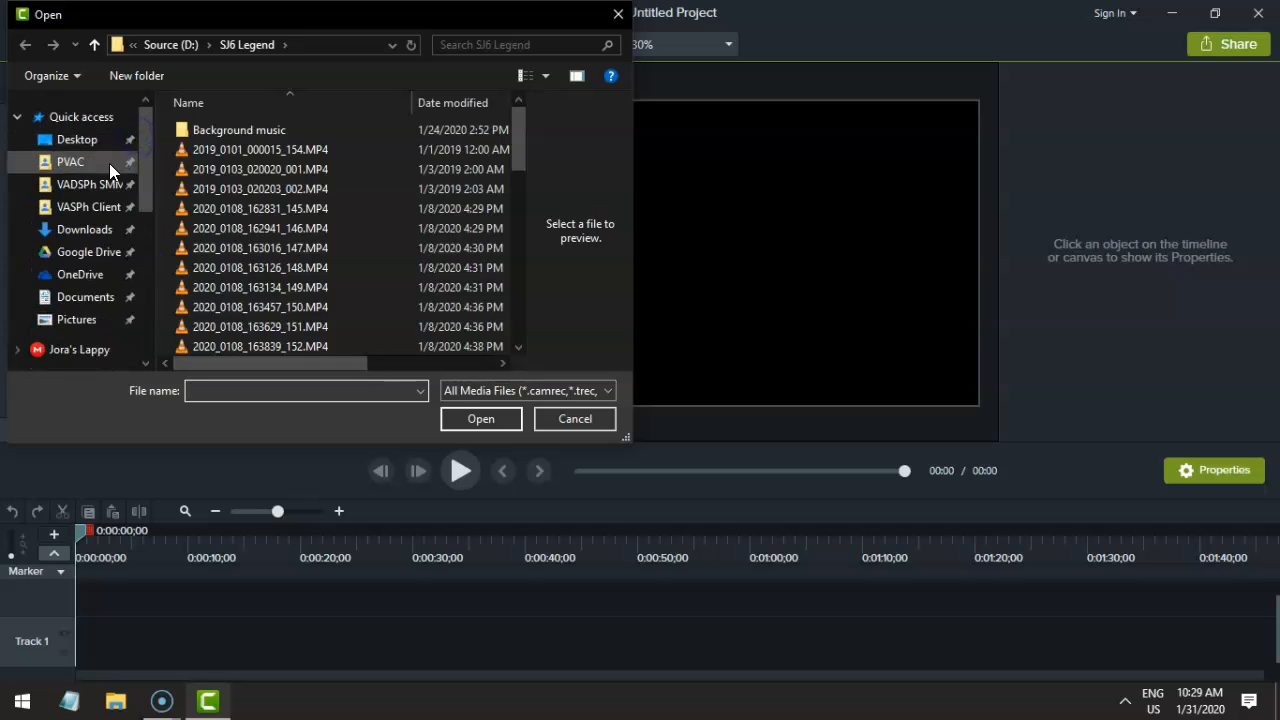
{"action": "left_click_drag", "start_coordinate": [415, 20], "coordinate": [532, 89]}
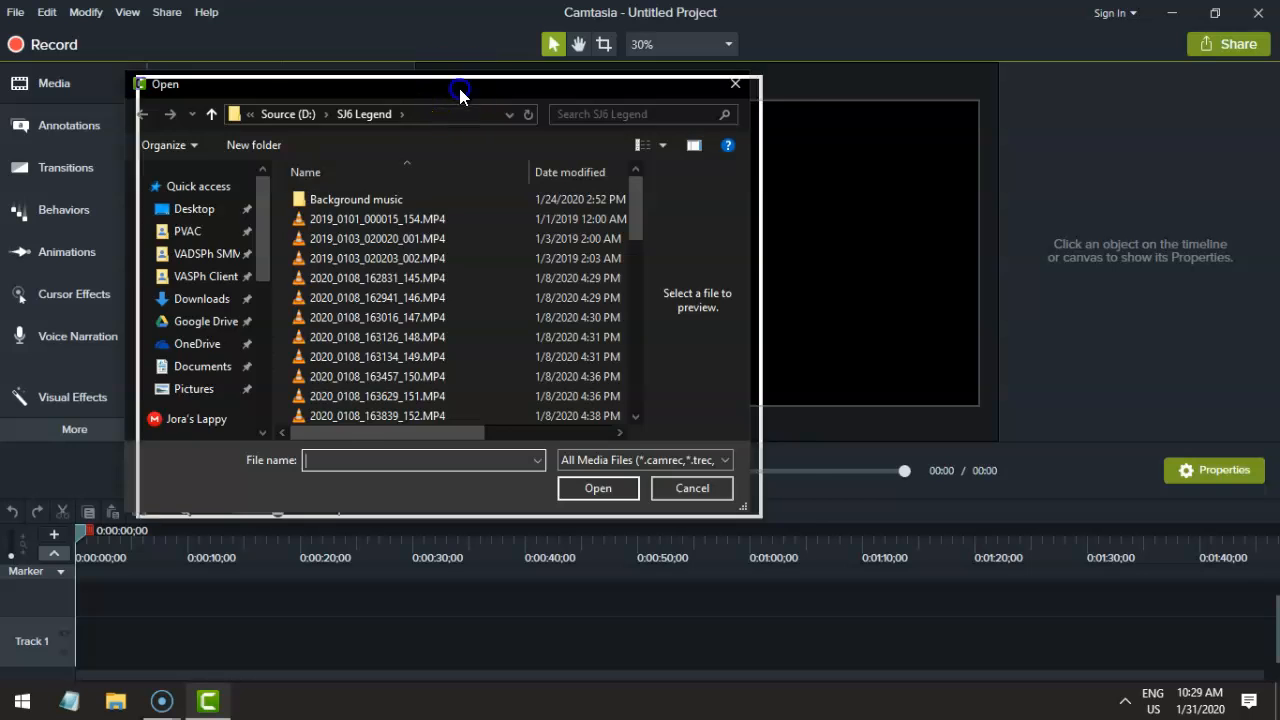
{"action": "left_click_drag", "start_coordinate": [455, 88], "coordinate": [521, 94]}
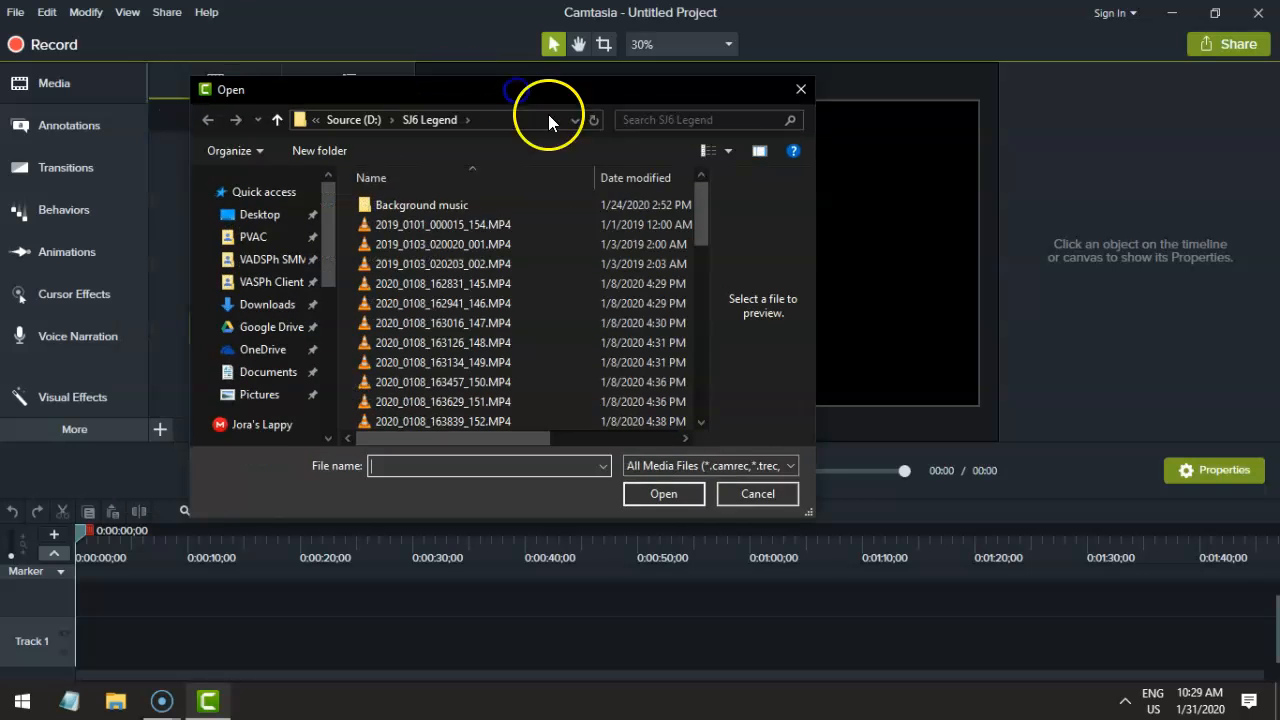
{"action": "left_click", "coordinate": [757, 494]}
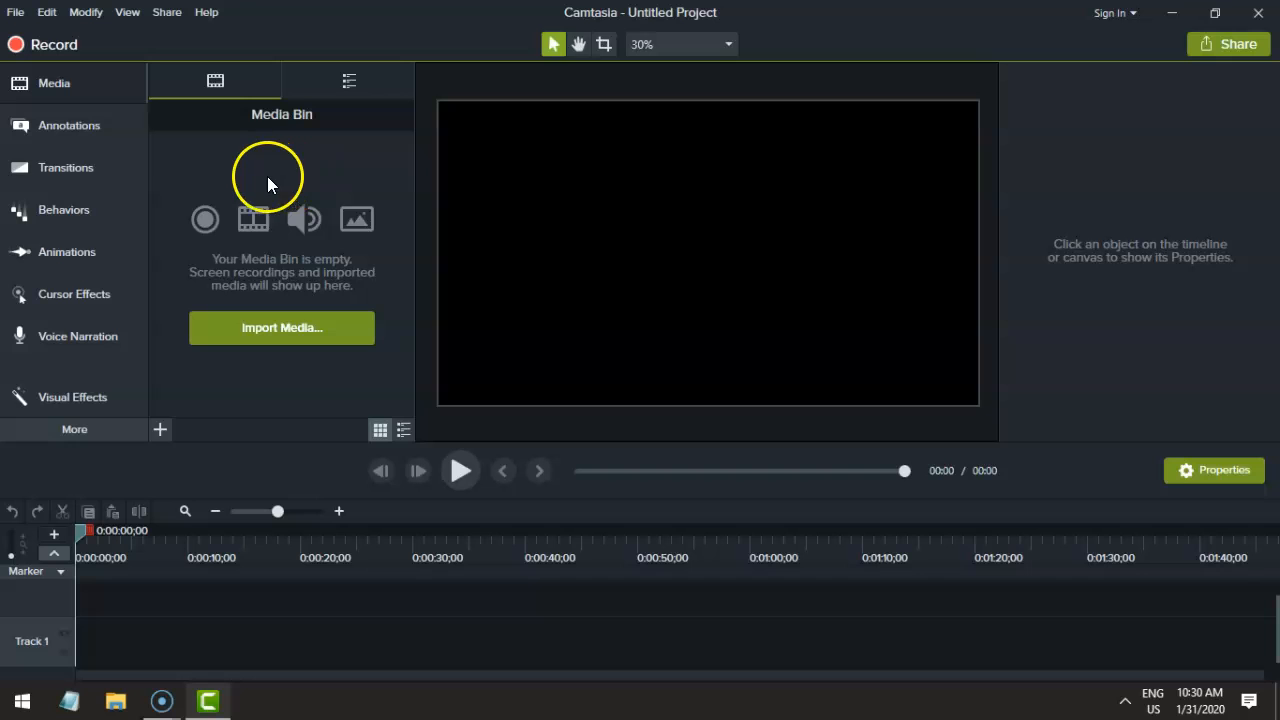
Save the untitled project as Captioned.tscproj in the client's 2020 folder
{"action": "left_click", "coordinate": [15, 12]}
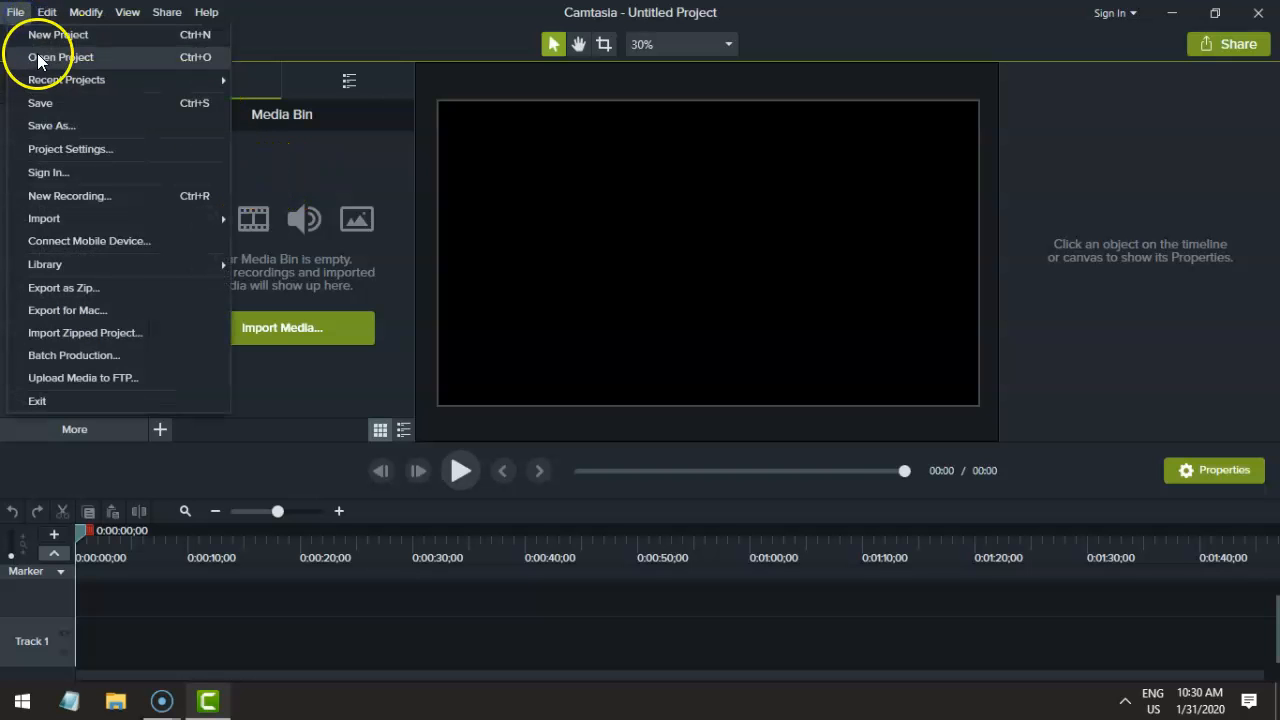
{"action": "mouse_move", "coordinate": [200, 80]}
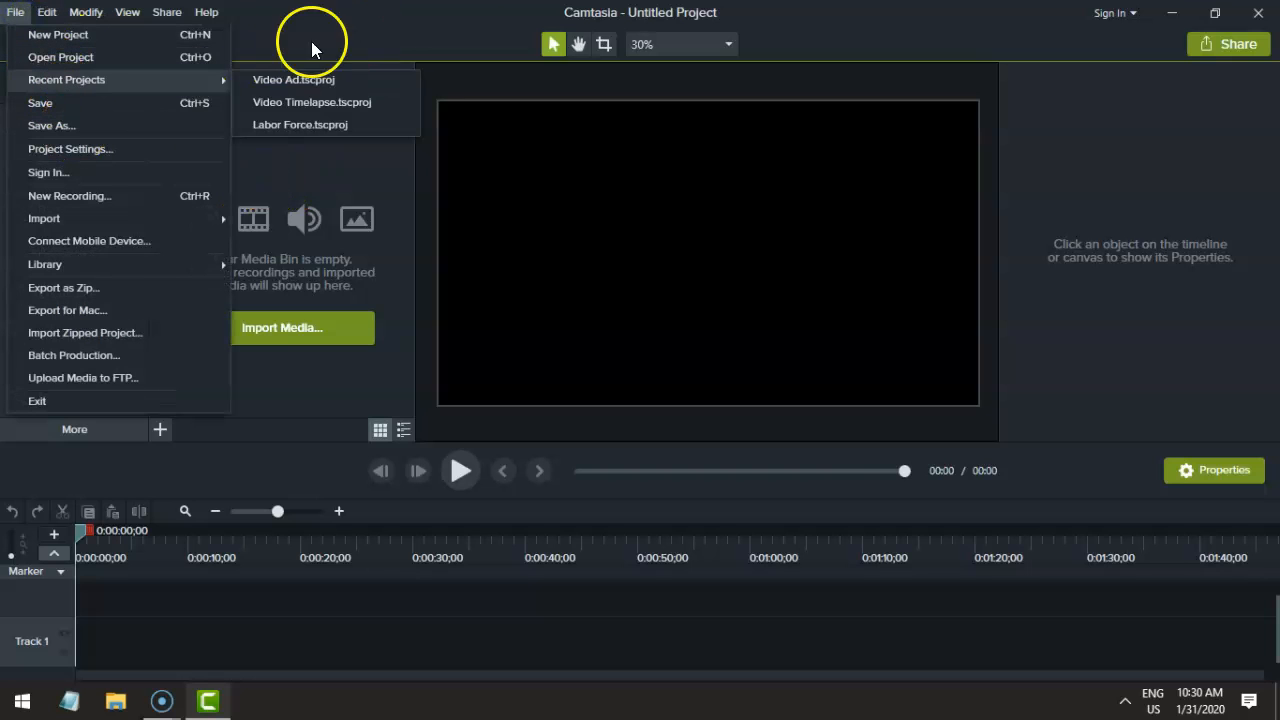
{"action": "left_click", "coordinate": [88, 125]}
{"action": "left_click_drag", "start_coordinate": [387, 118], "coordinate": [525, 156]}
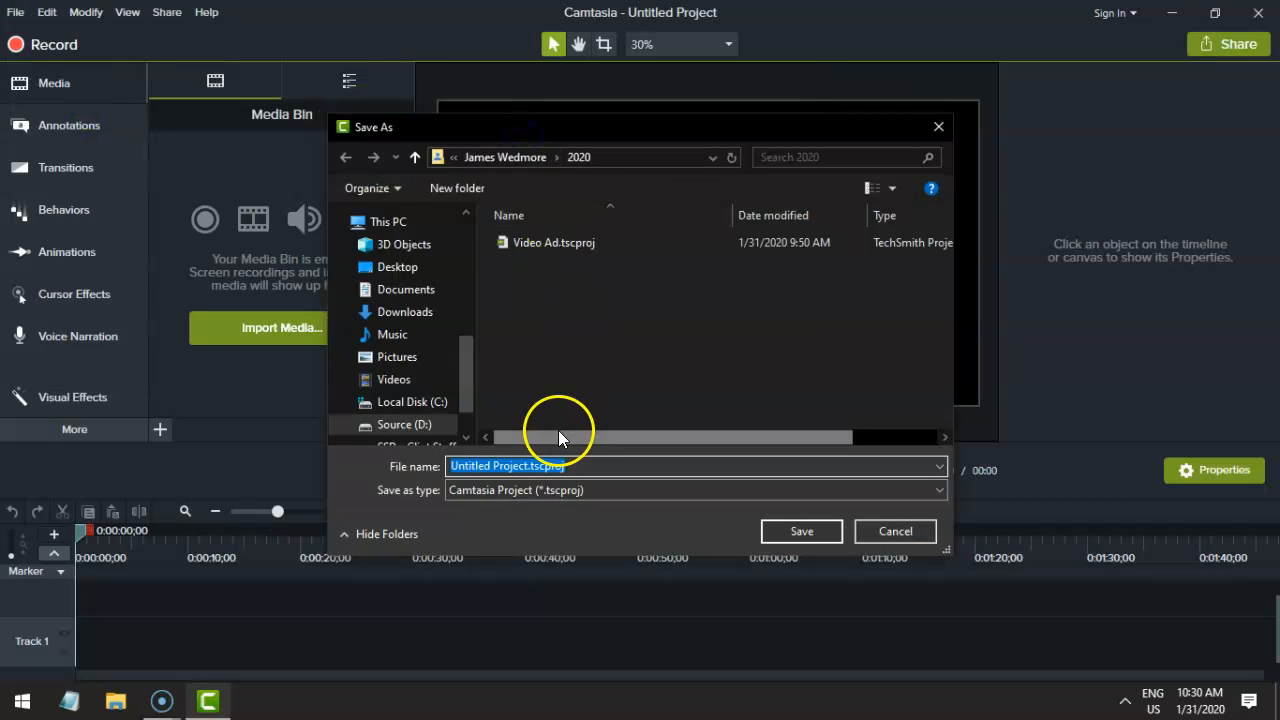
{"action": "left_click_drag", "start_coordinate": [534, 466], "coordinate": [394, 449]}
{"action": "left_click", "coordinate": [462, 468]}
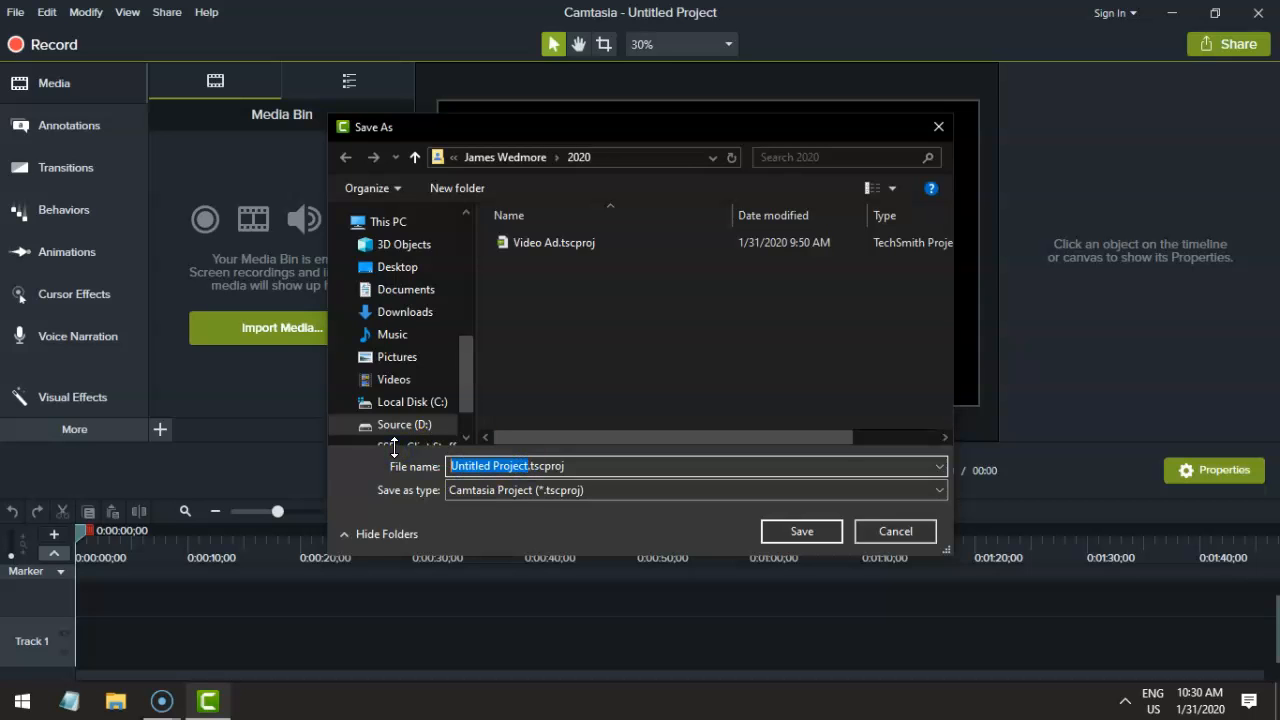
{"action": "key", "text": "BackSpace"}
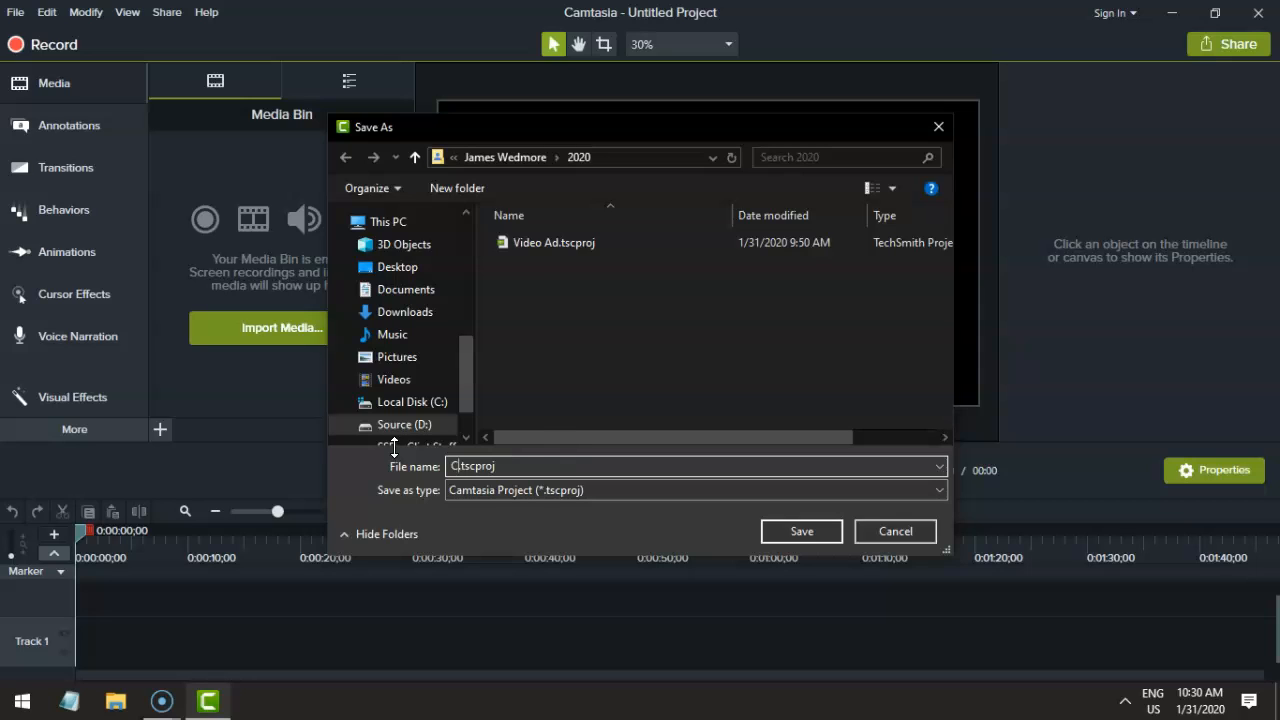
{"action": "type", "text": "Captioned"}
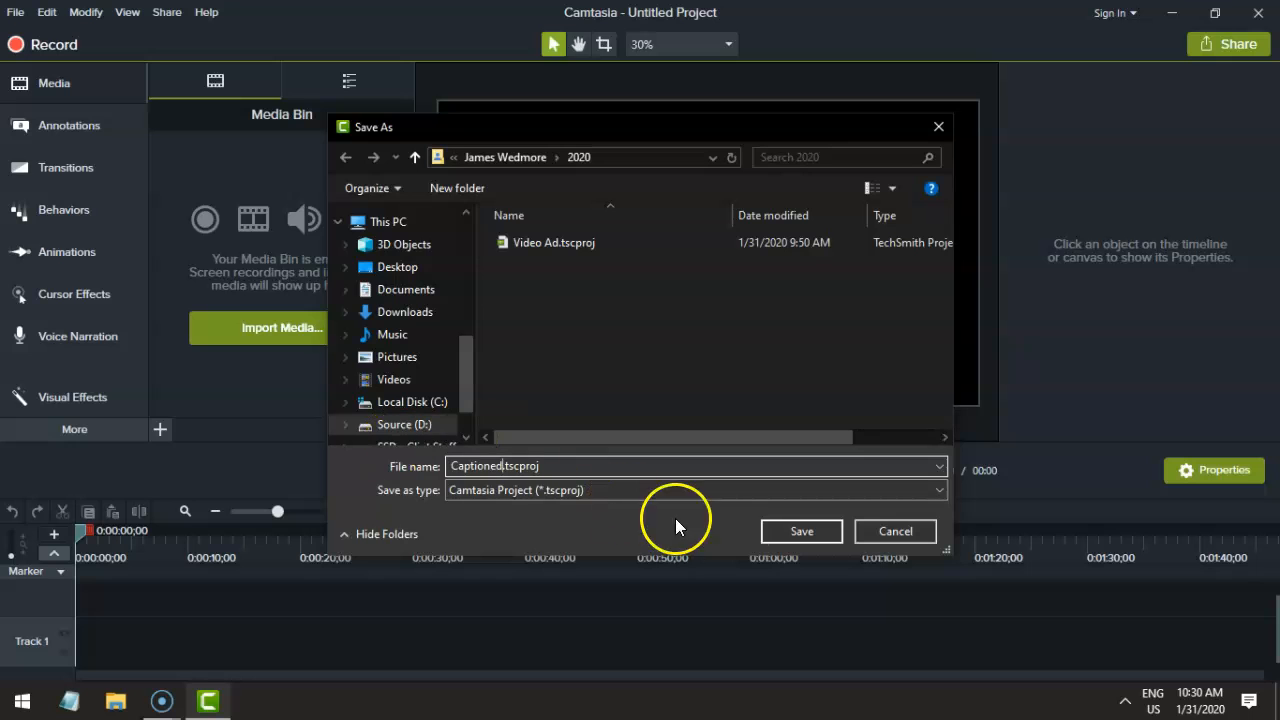
{"action": "left_click", "coordinate": [788, 535]}
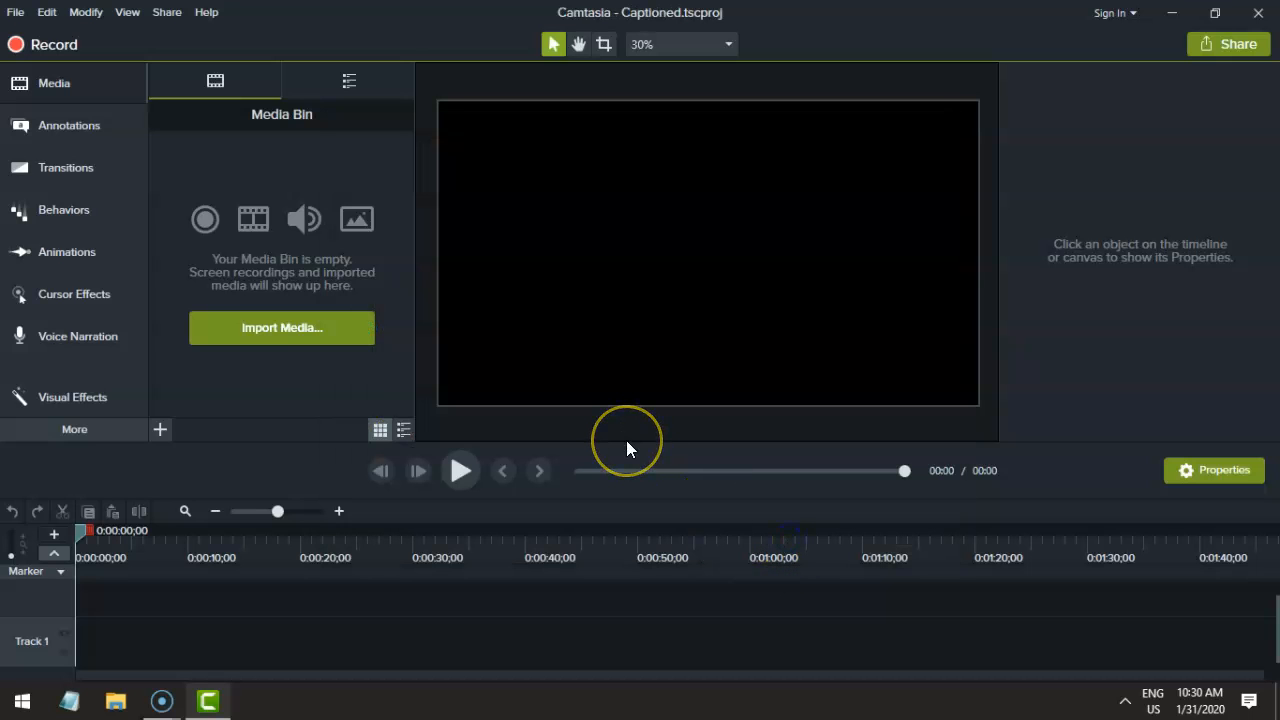
Switch to File Explorer and open the client's 2020 folder inside VASPh Client Files
{"action": "left_click", "coordinate": [331, 334]}
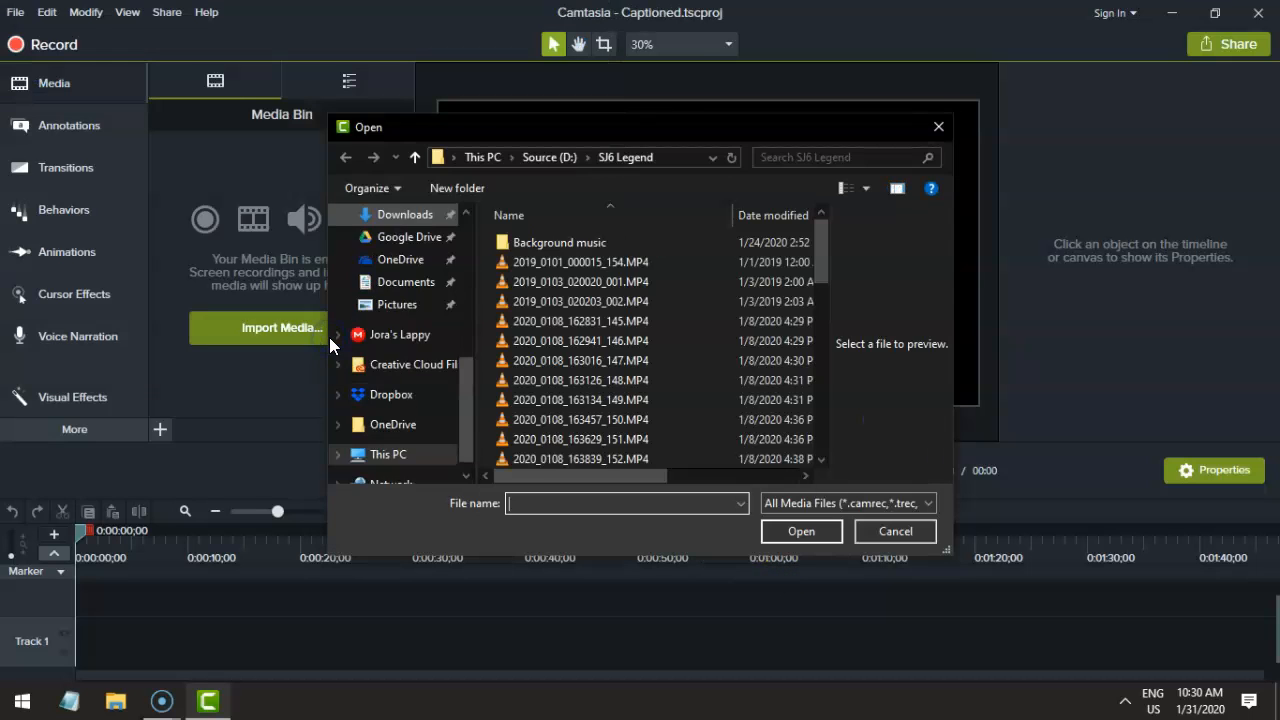
{"action": "left_click", "coordinate": [896, 531]}
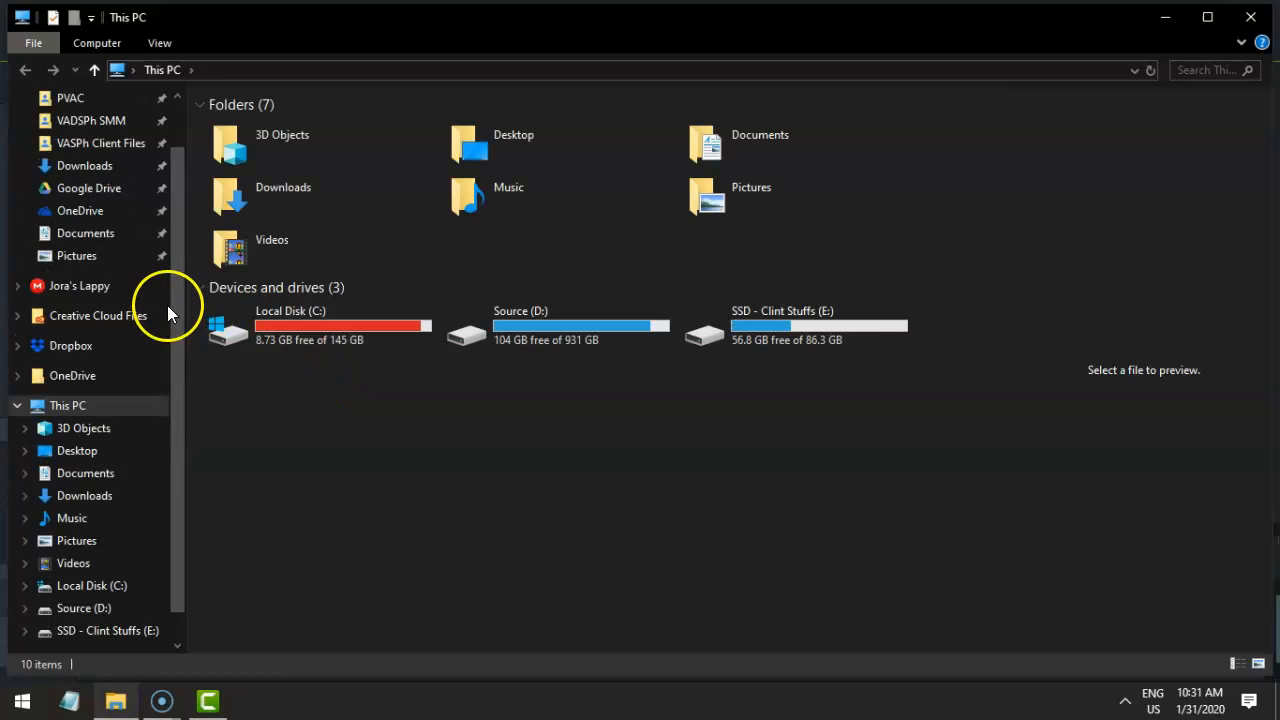
{"action": "left_click_drag", "start_coordinate": [166, 292], "coordinate": [188, 160]}
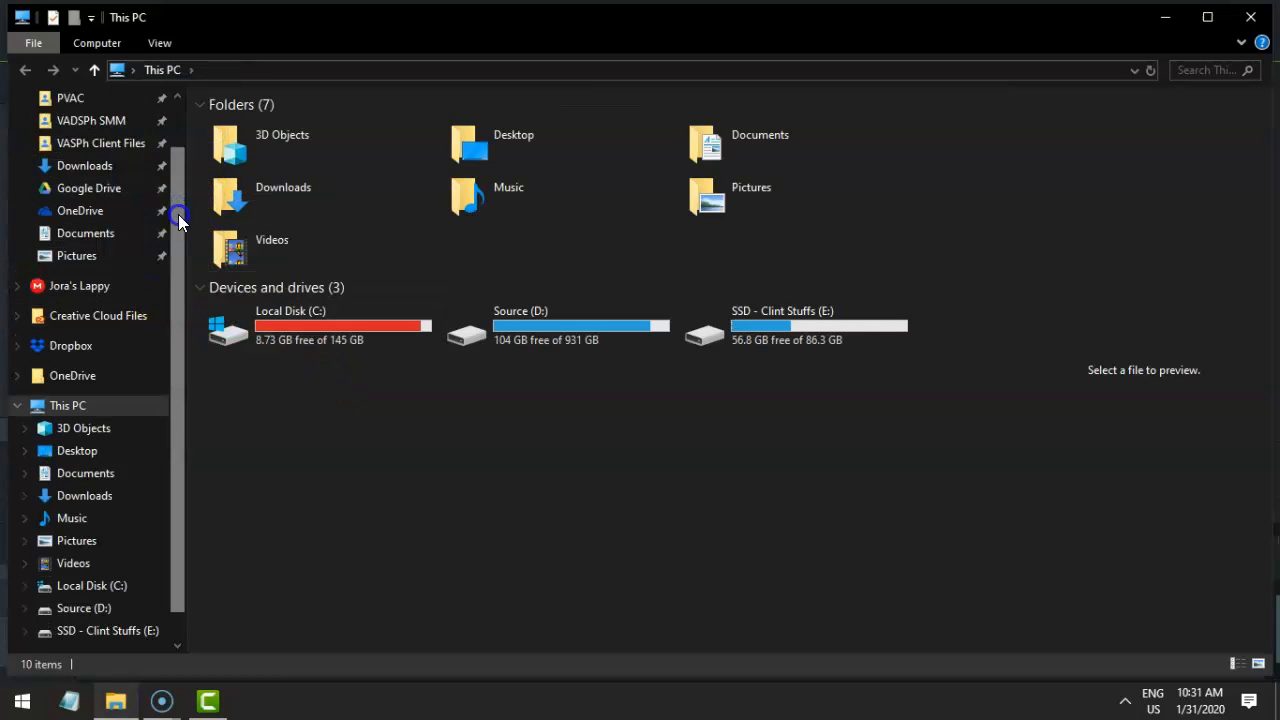
{"action": "left_click_drag", "start_coordinate": [178, 218], "coordinate": [177, 120]}
{"action": "left_click", "coordinate": [108, 206]}
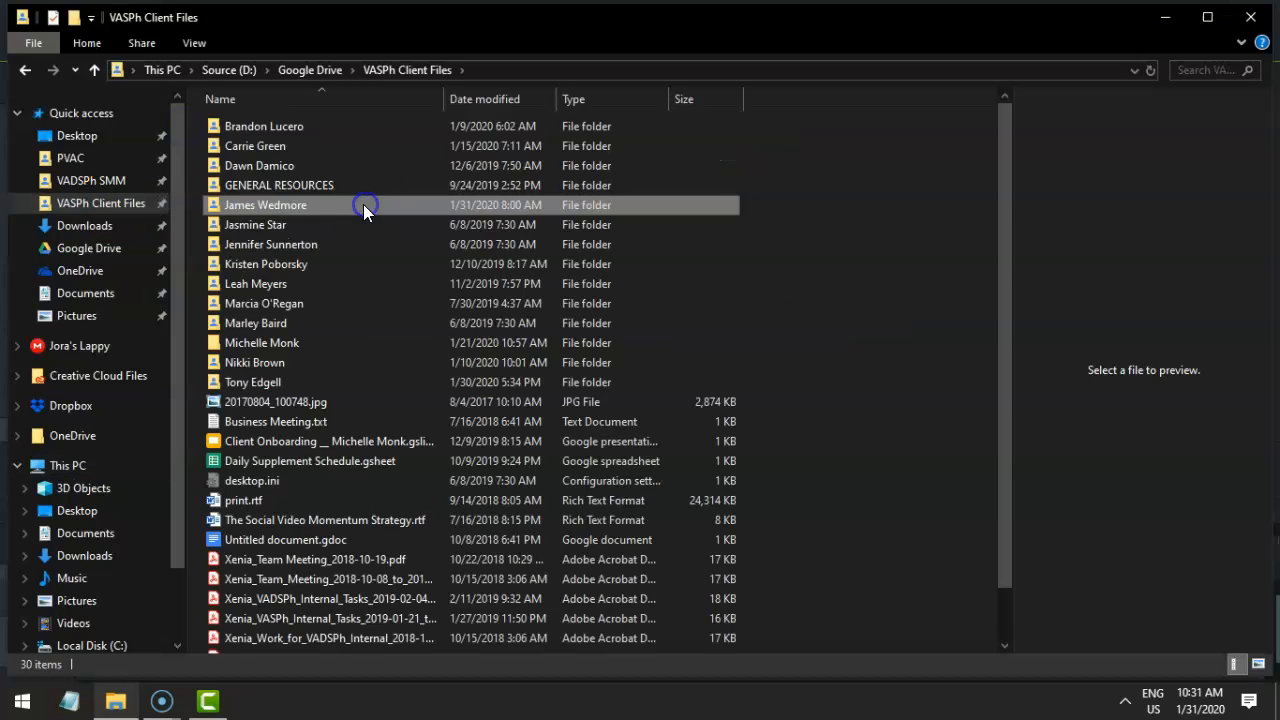
{"action": "left_click", "coordinate": [363, 204]}
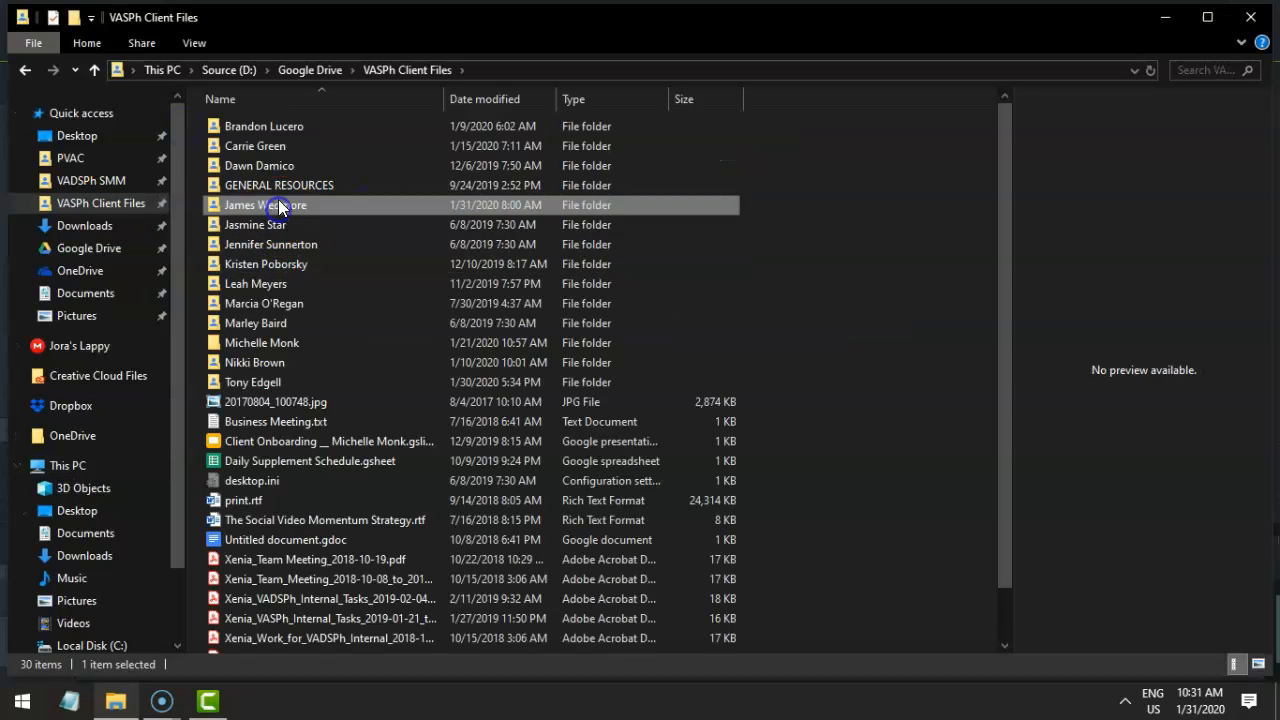
{"action": "double_click", "coordinate": [280, 207]}
{"action": "double_click", "coordinate": [272, 140]}
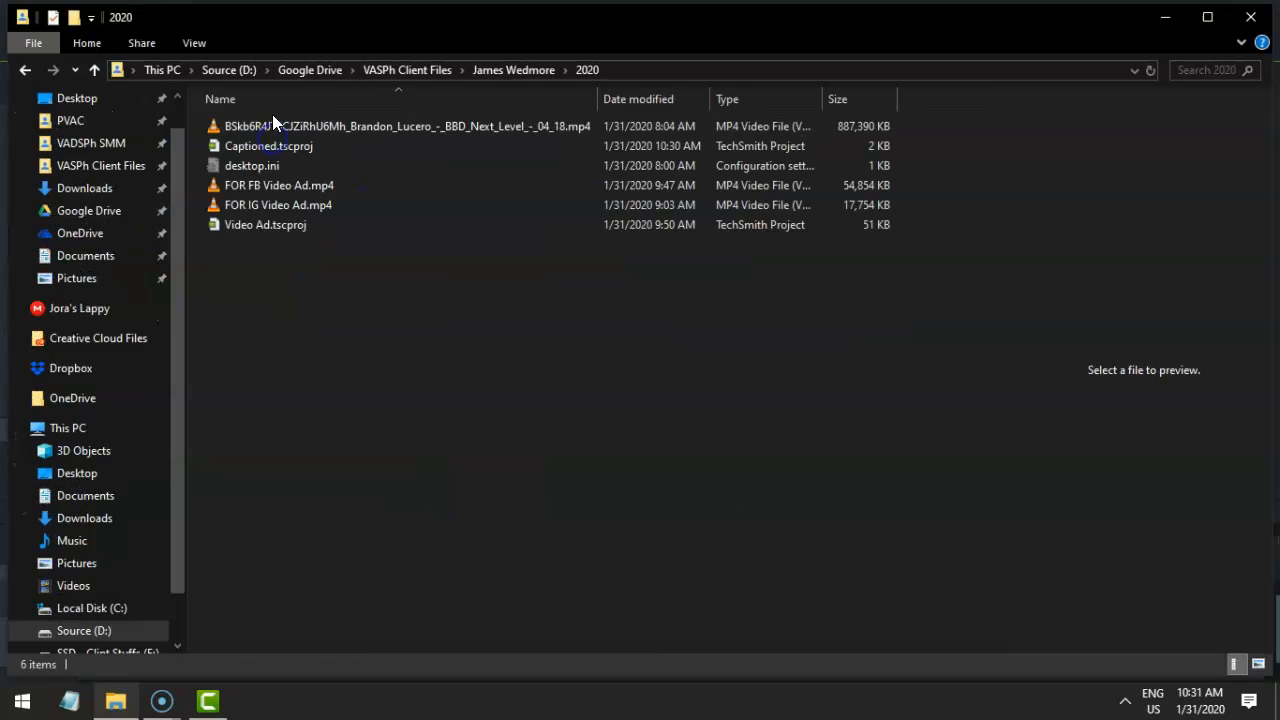
Import FOR FB Video Ad.mp4 and FOR IG Video Ad.mp4 from the 2020 folder into Camtasia's Media Bin
{"action": "left_click", "coordinate": [286, 186]}
{"action": "left_click", "coordinate": [354, 204], "text": "shift"}
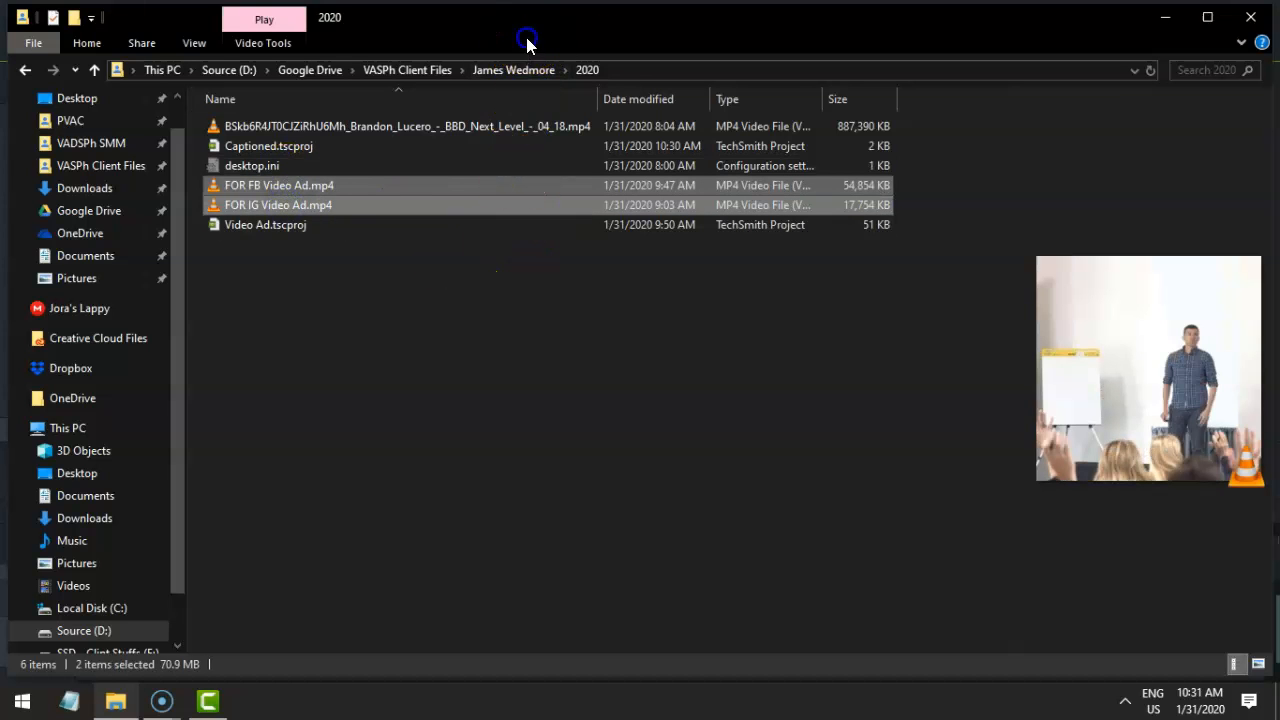
{"action": "left_click_drag", "start_coordinate": [688, 27], "coordinate": [1139, 89]}
{"action": "left_click_drag", "start_coordinate": [749, 237], "coordinate": [358, 253]}
{"action": "left_click", "coordinate": [310, 282]}
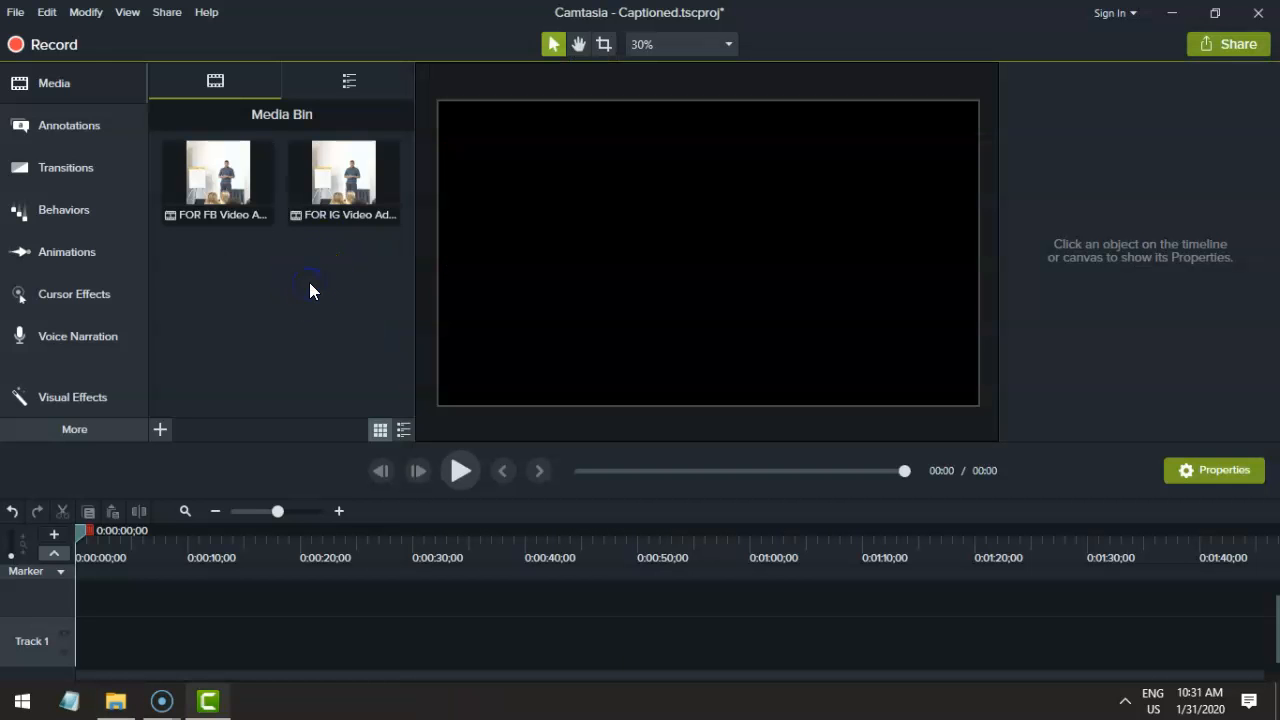
Try placing the FOR IG Video Ad clip on the timeline, undo the placement and preview the clip from the Media Bin
{"action": "left_click", "coordinate": [200, 172]}
{"action": "left_click", "coordinate": [340, 185]}
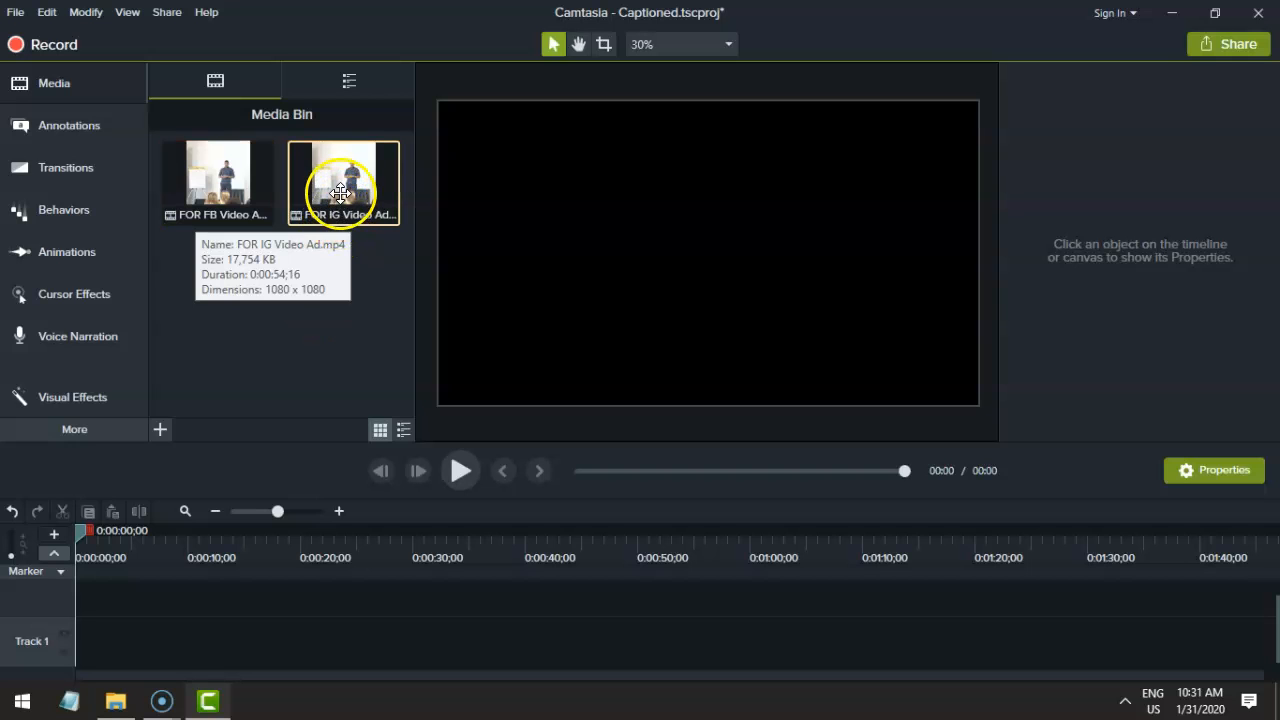
{"action": "left_click_drag", "start_coordinate": [340, 192], "coordinate": [203, 601]}
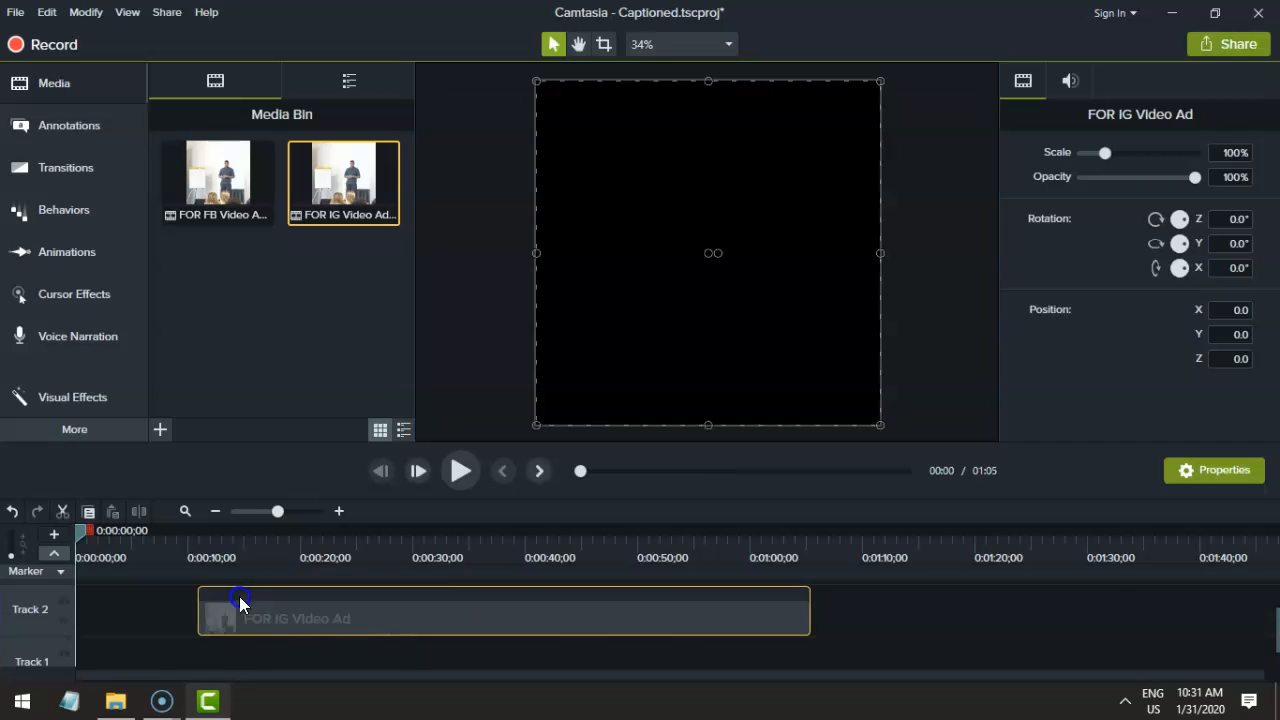
{"action": "key", "text": "ctrl+z"}
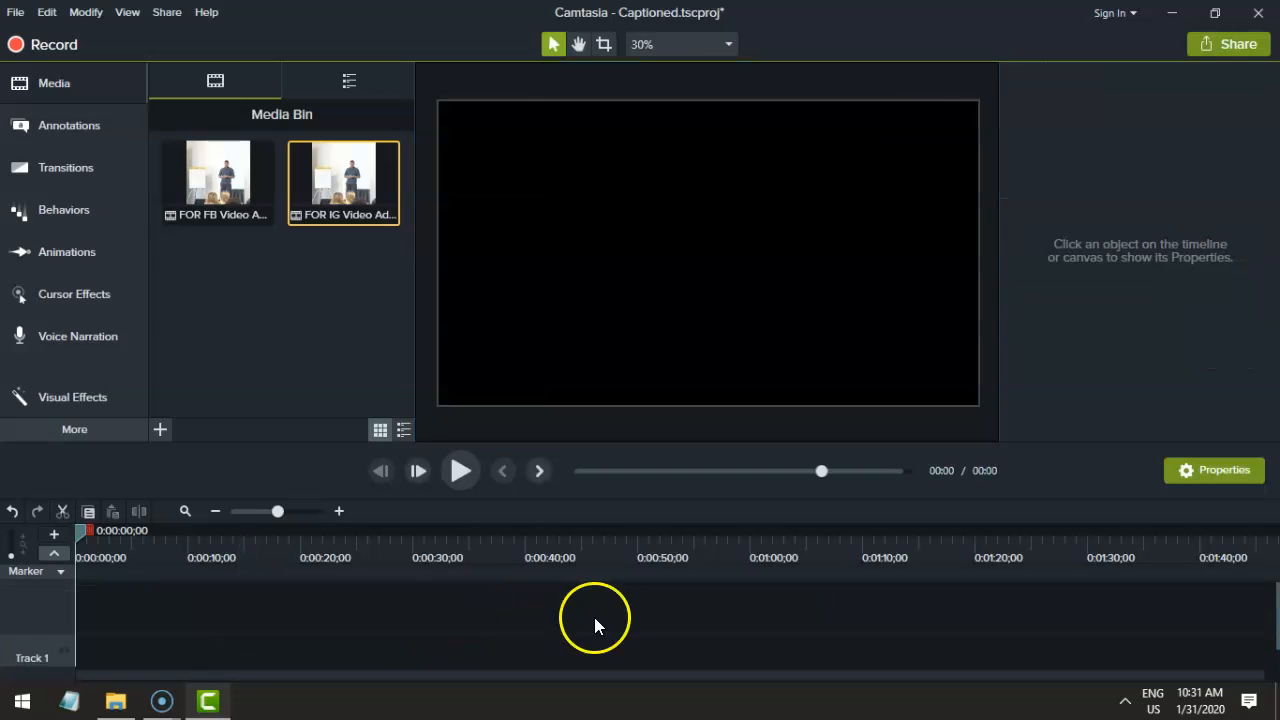
{"action": "double_click", "coordinate": [340, 186]}
{"action": "left_click", "coordinate": [946, 15]}
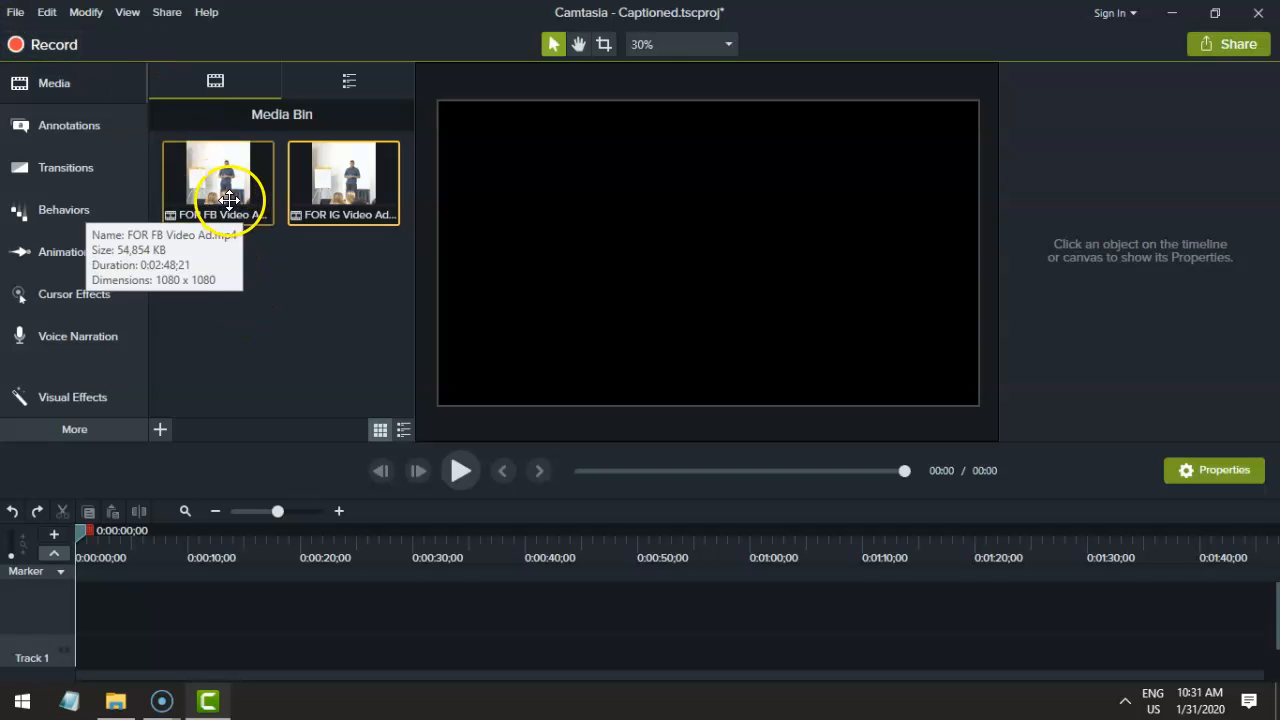
Switch to File Explorer and examine the original full-length MP4 in the 2020 folder, including its length and size
{"action": "left_click", "coordinate": [116, 700]}
{"action": "left_click", "coordinate": [718, 178]}
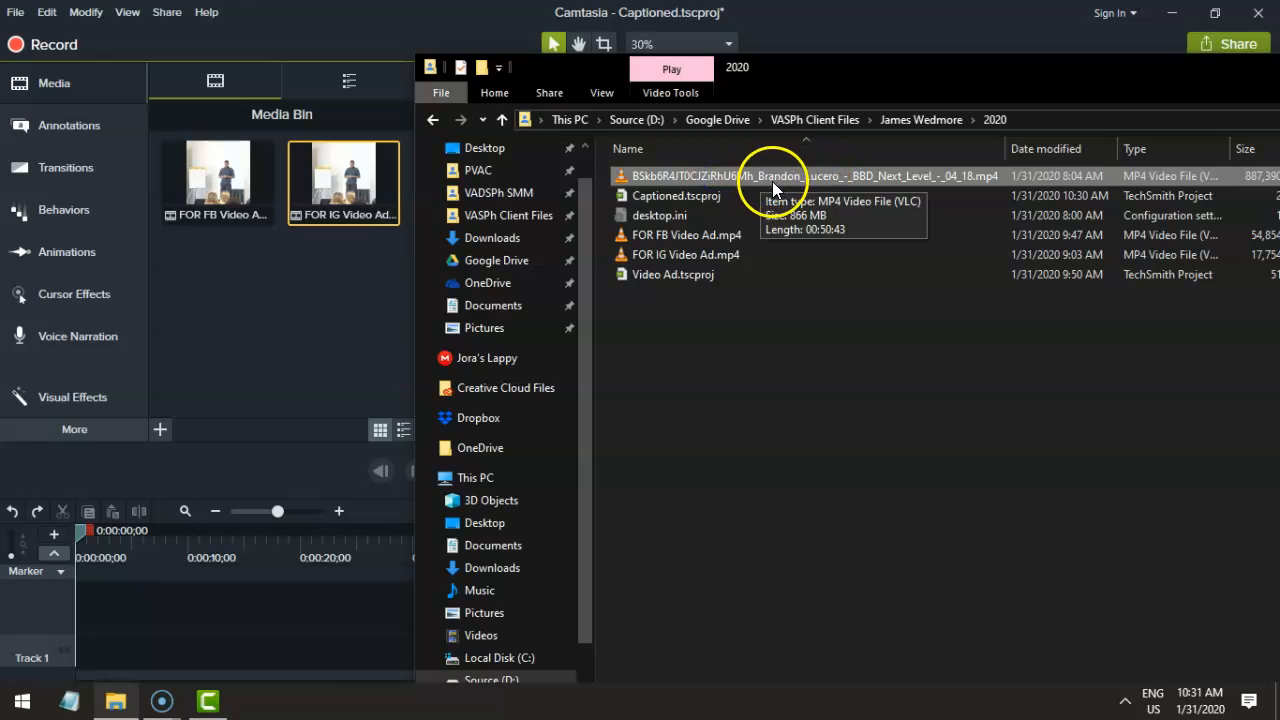
{"action": "left_click", "coordinate": [670, 278]}
{"action": "left_click", "coordinate": [718, 178]}
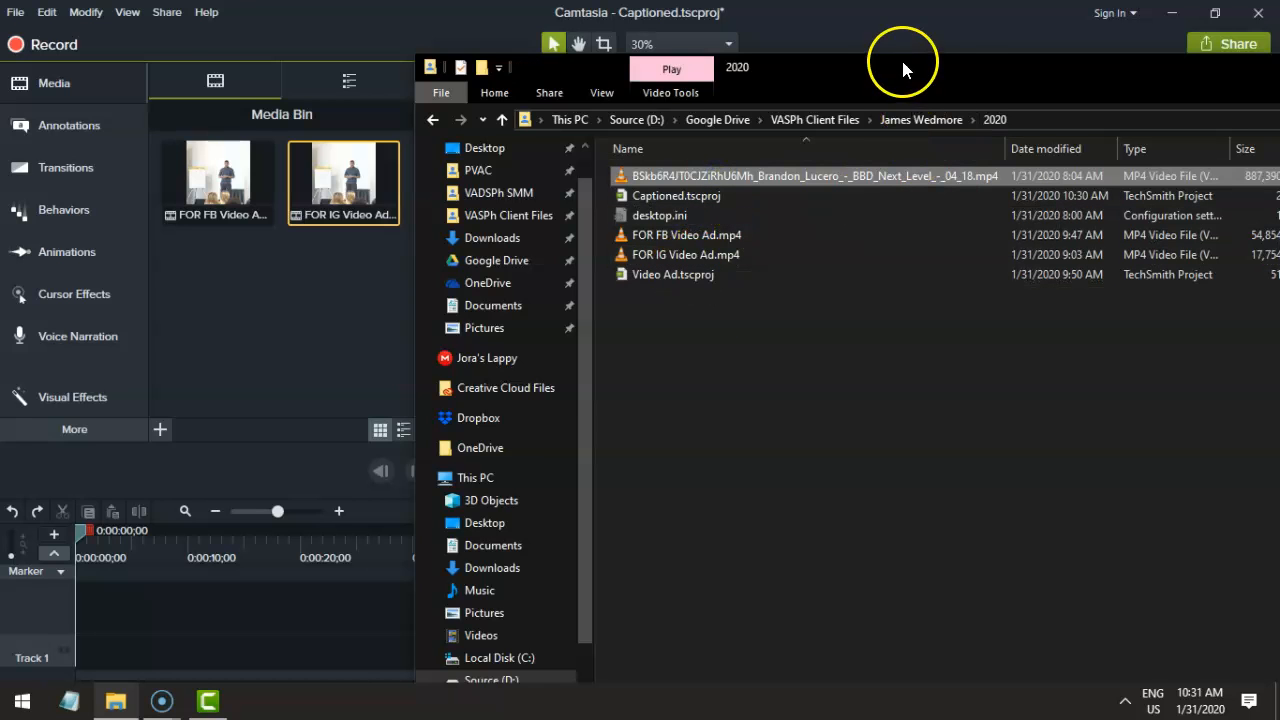
{"action": "left_click_drag", "start_coordinate": [899, 69], "coordinate": [639, 59]}
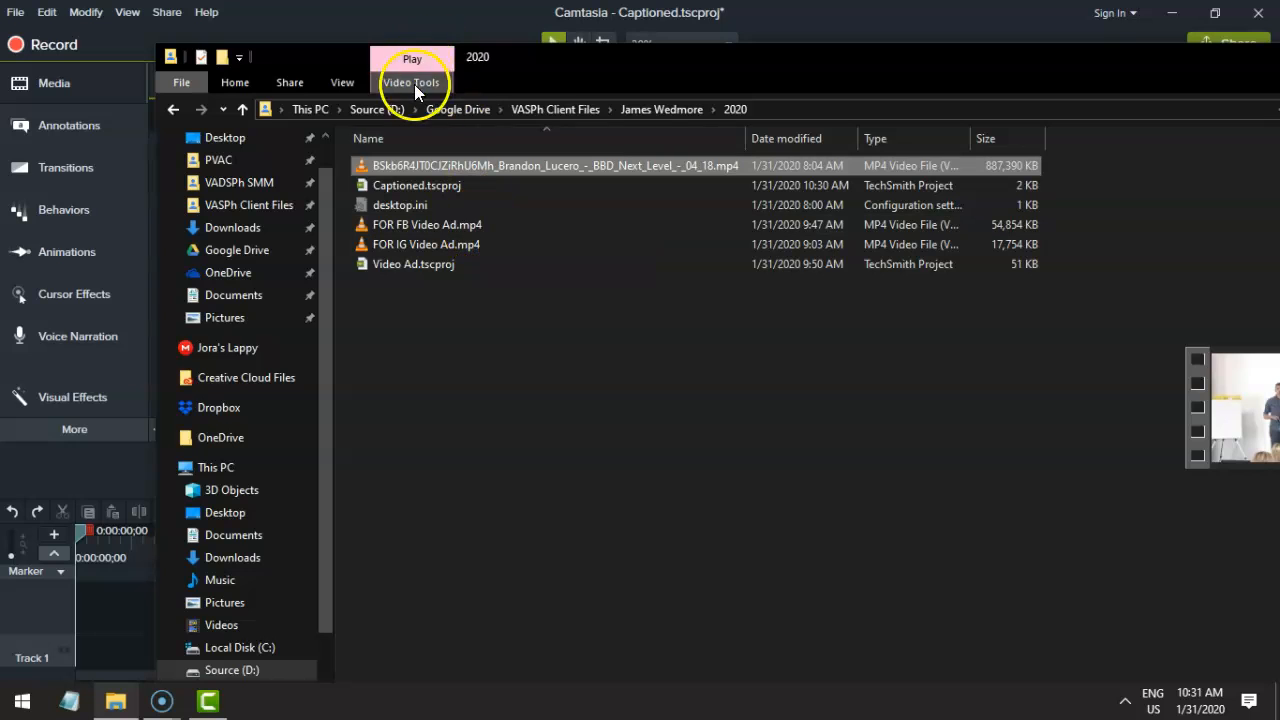
{"action": "left_click_drag", "start_coordinate": [541, 66], "coordinate": [466, 240]}
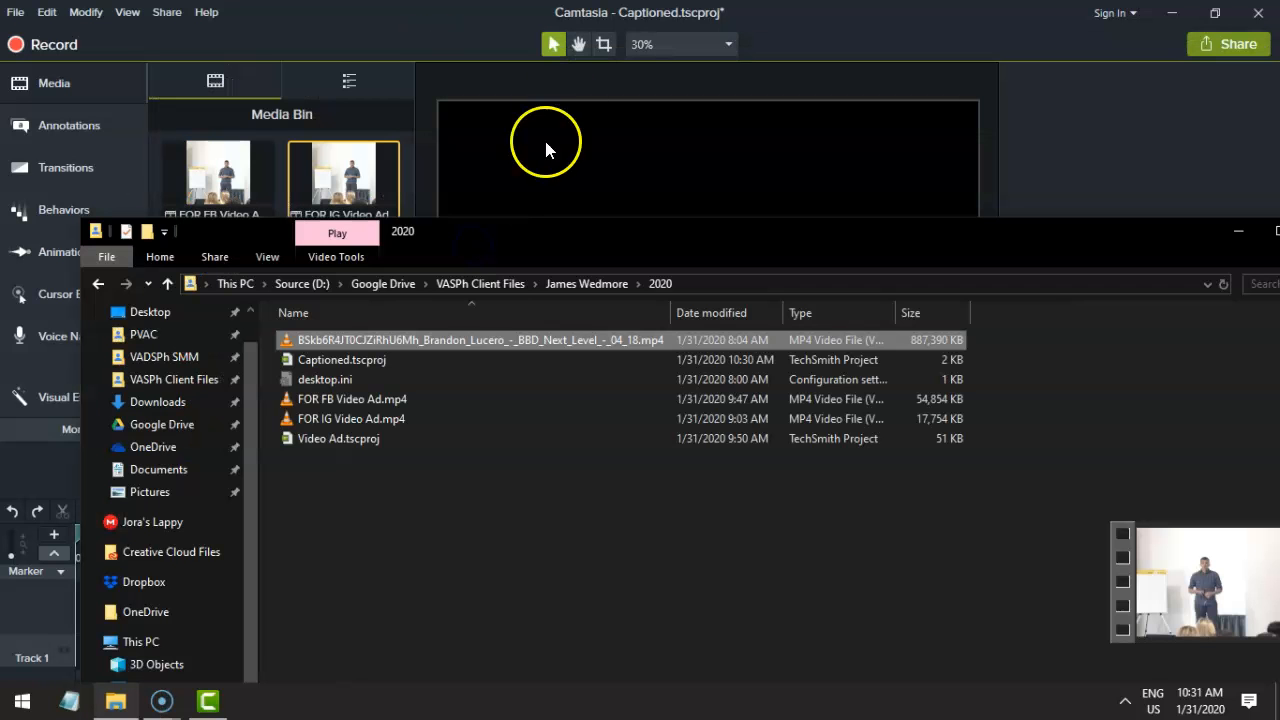
{"action": "left_click", "coordinate": [413, 30]}
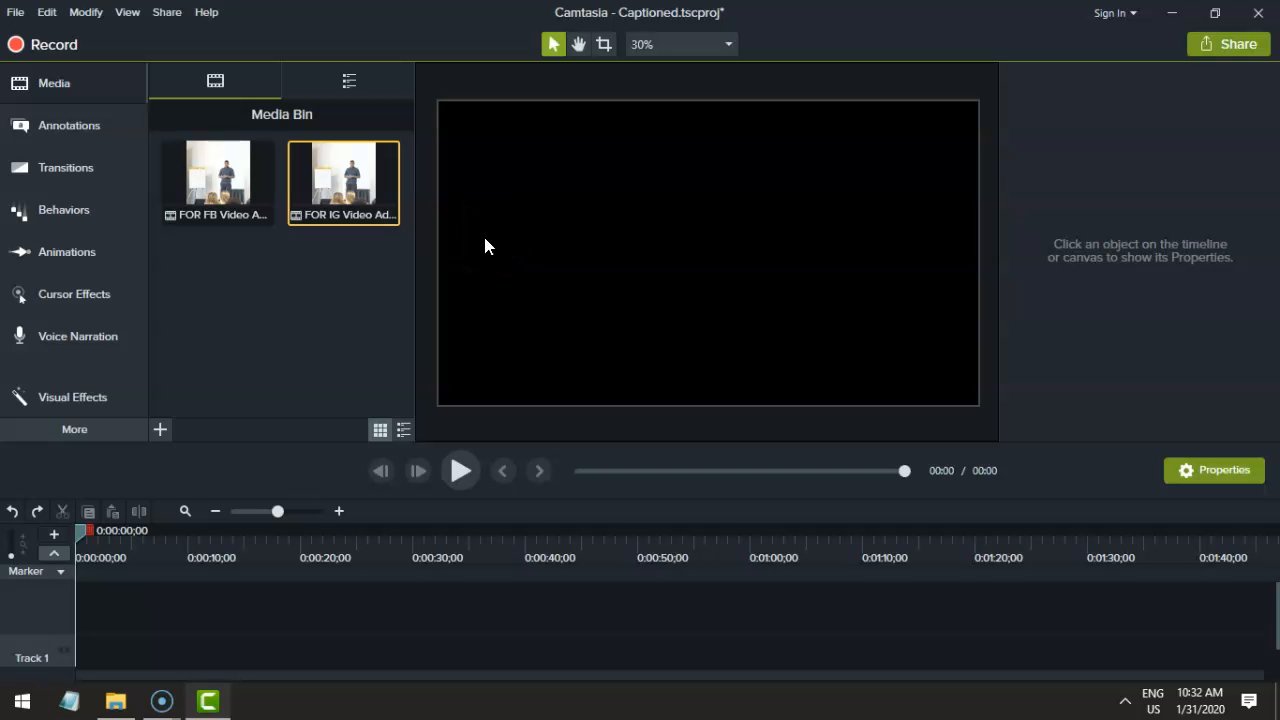
Compare the file sizes of FOR FB Video Ad.mp4 and FOR IG Video Ad.mp4 in File Explorer, and return to Camtasia
{"action": "key", "text": "alt+Tab"}
{"action": "left_click_drag", "start_coordinate": [594, 237], "coordinate": [589, 86]}
{"action": "mouse_move", "coordinate": [699, 102]}
{"action": "left_mouse_down"}
{"action": "mouse_move", "coordinate": [660, 97]}
{"action": "mouse_move", "coordinate": [680, 91]}
{"action": "left_mouse_up"}
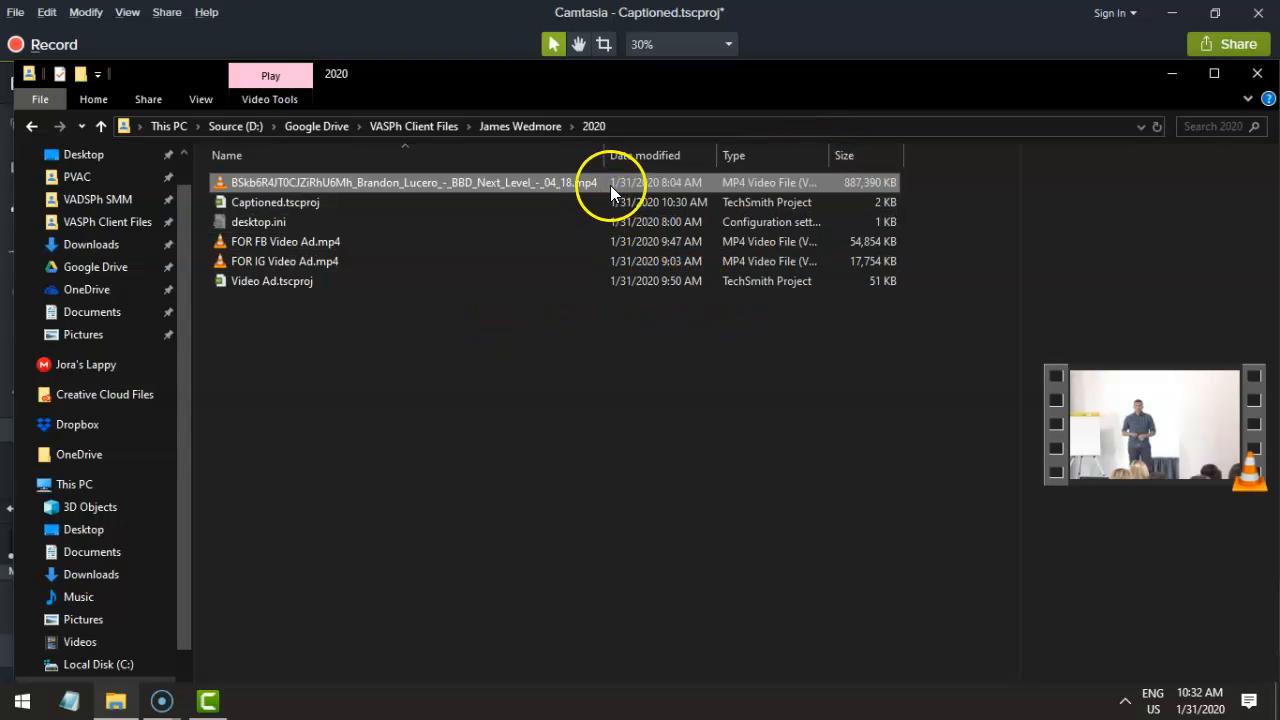
{"action": "left_click", "coordinate": [438, 241]}
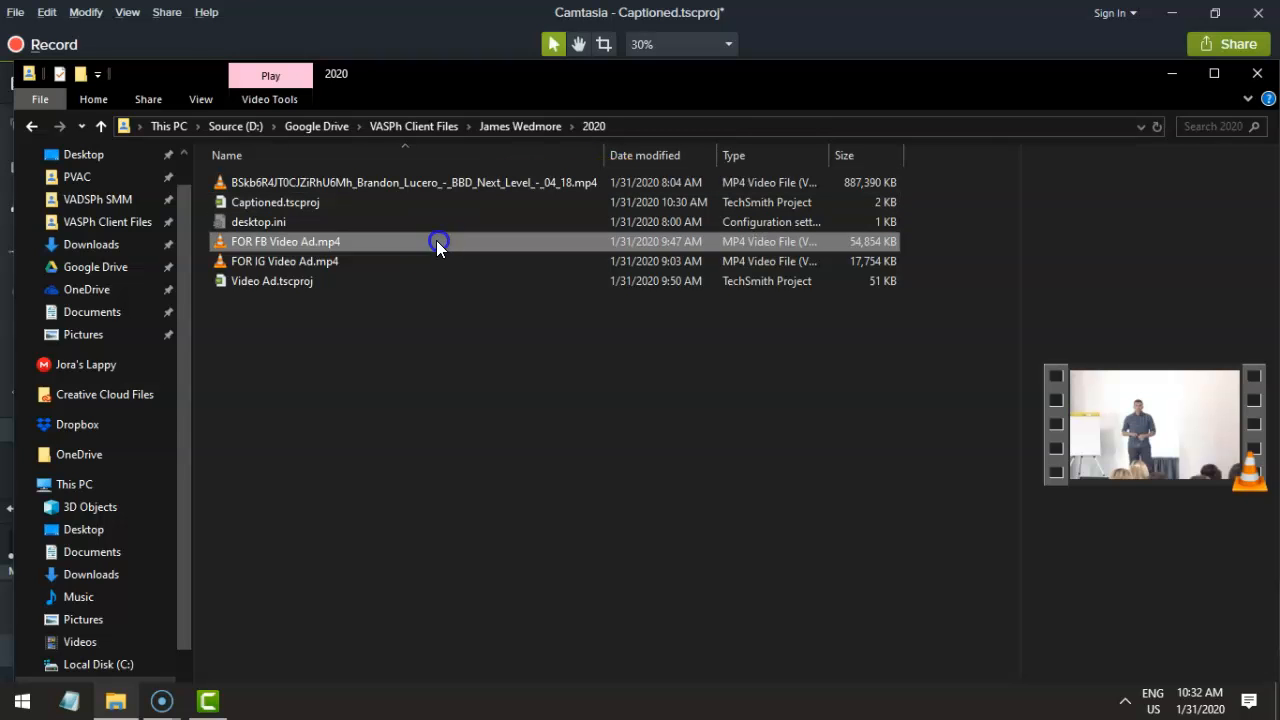
{"action": "left_click", "coordinate": [409, 263], "text": "ctrl"}
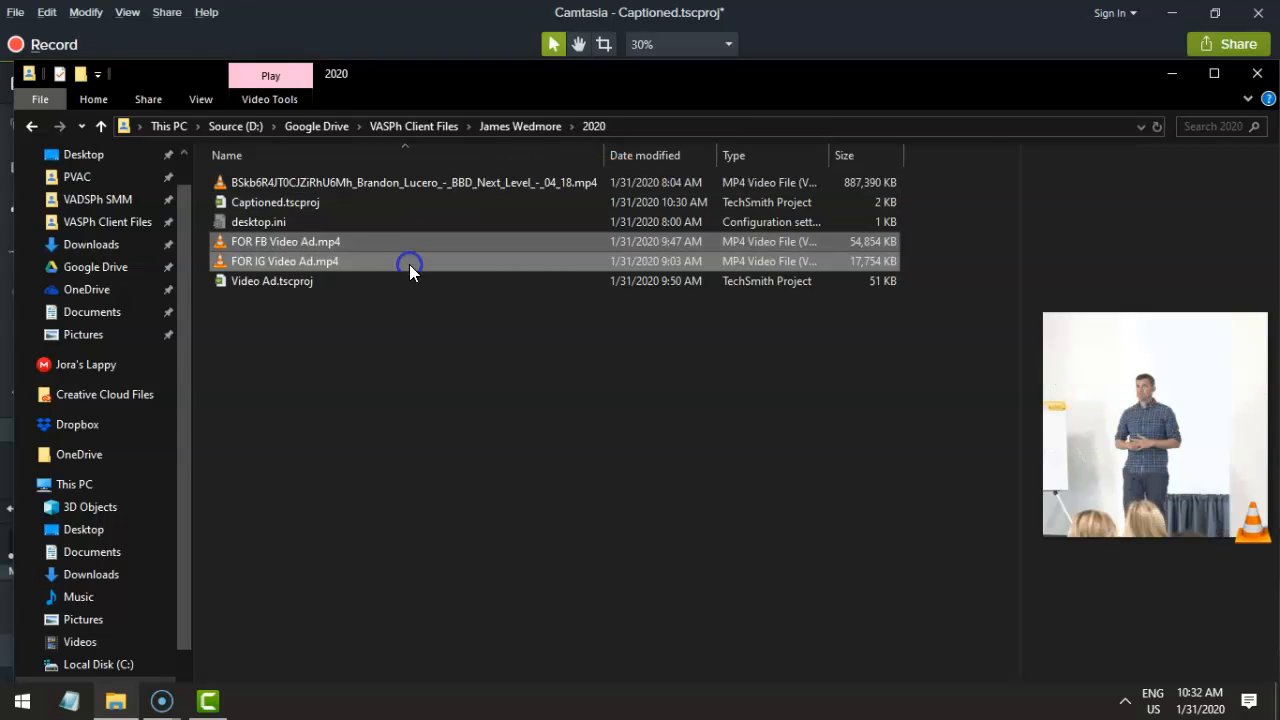
{"action": "left_click", "coordinate": [859, 260]}
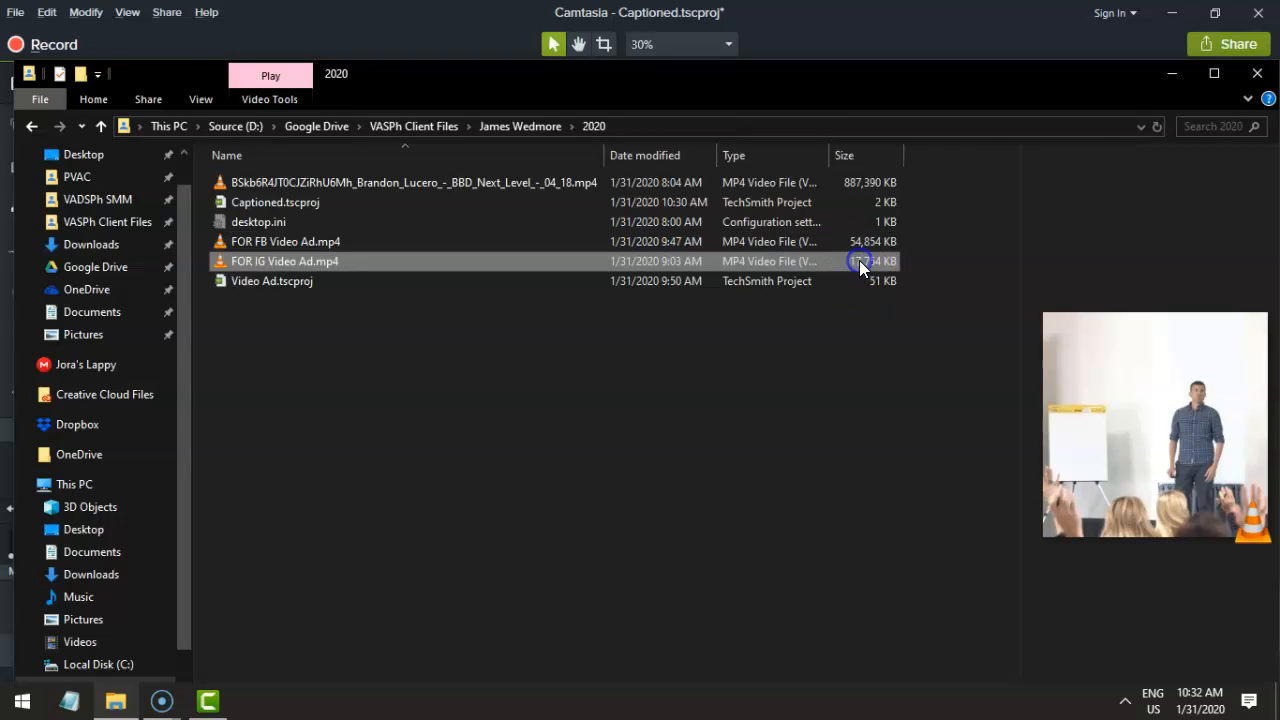
{"action": "left_click", "coordinate": [1166, 77]}
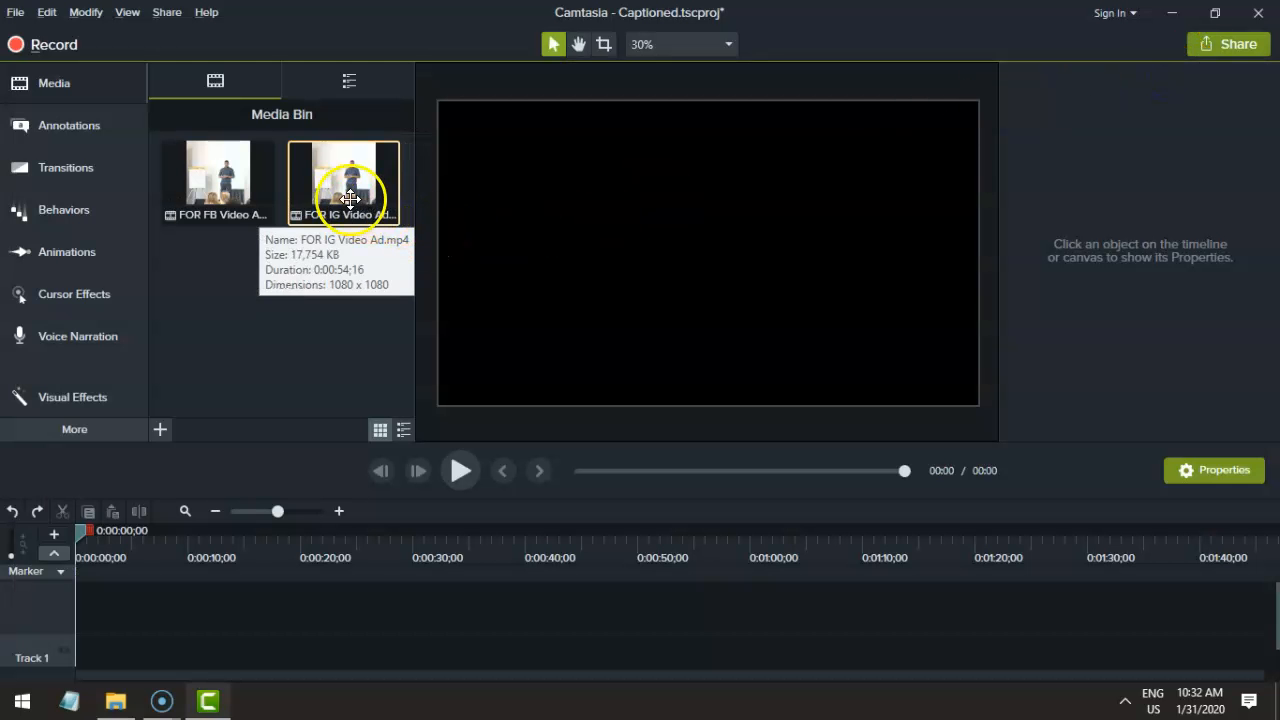
Place the FOR IG Video Ad clip on Track 2, starting at the beginning of the timeline
{"action": "left_click_drag", "start_coordinate": [350, 198], "coordinate": [155, 603]}
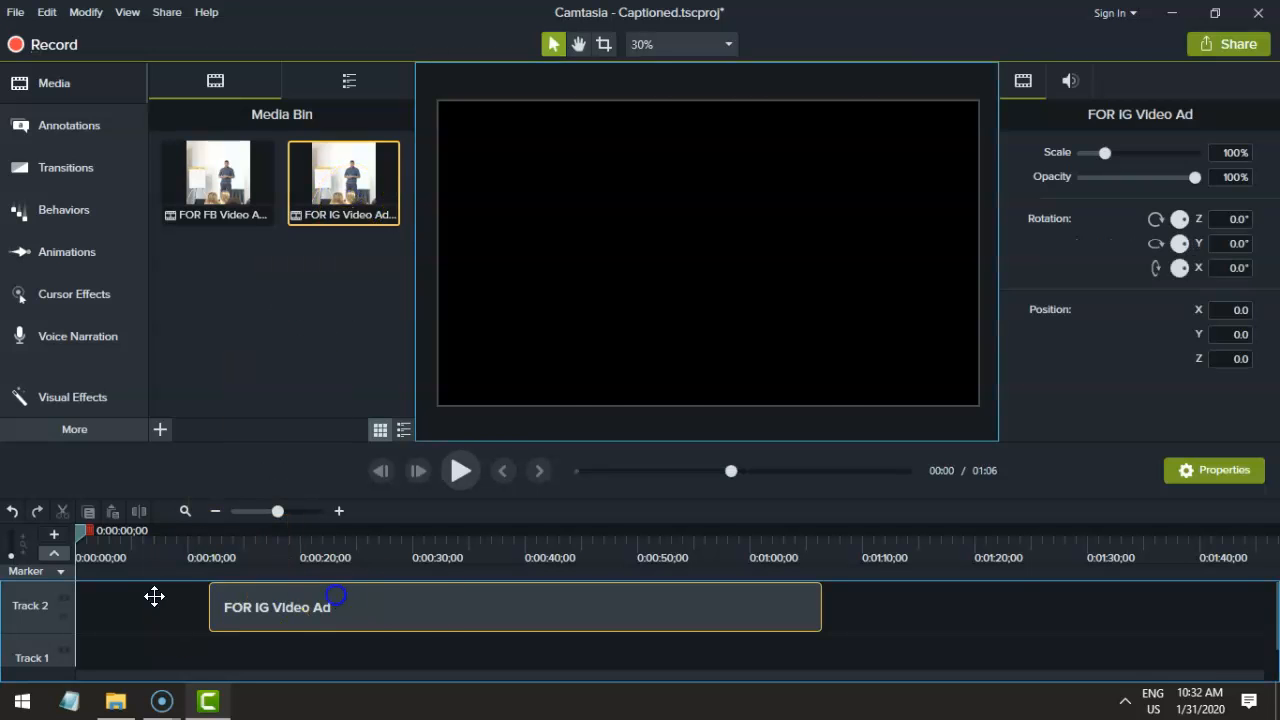
{"action": "left_click_drag", "start_coordinate": [517, 614], "coordinate": [290, 630]}
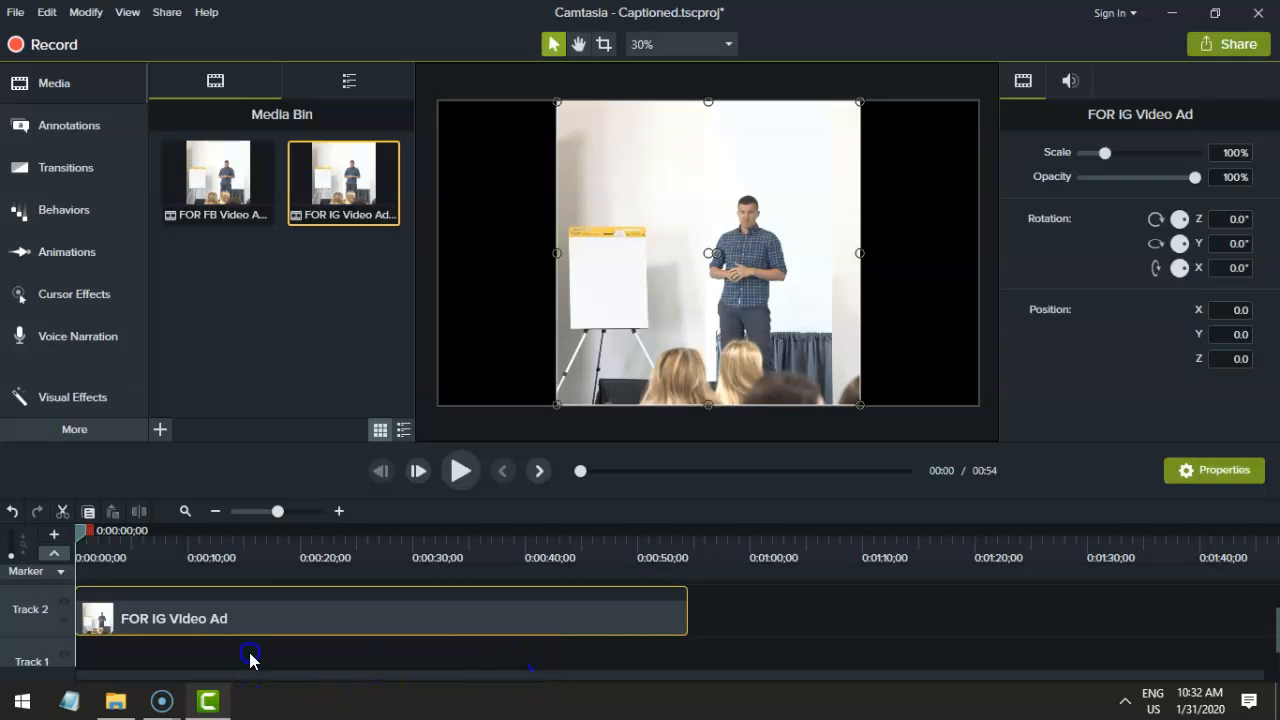
{"action": "scroll", "coordinate": [250, 609], "scroll_direction": "up", "scroll_amount": 1}
{"action": "scroll", "coordinate": [182, 620], "scroll_direction": "down", "scroll_amount": 2}
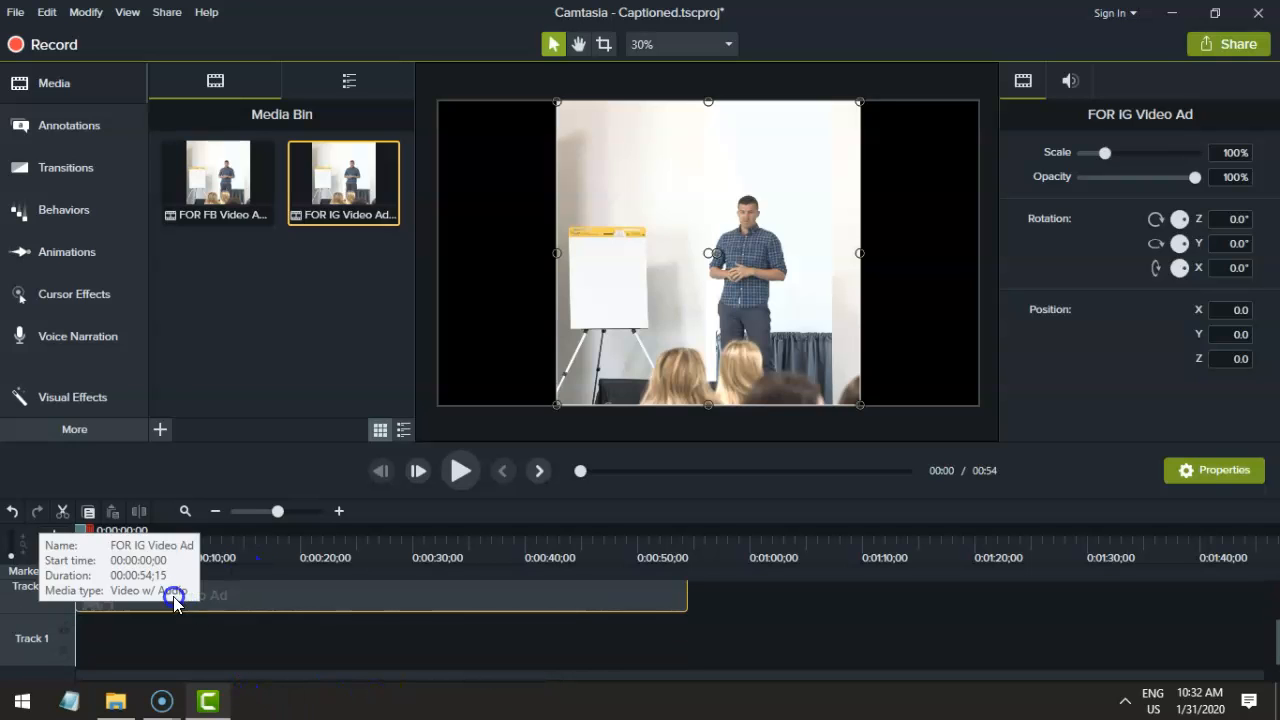
{"action": "scroll", "coordinate": [200, 598], "scroll_direction": "up", "scroll_amount": 1}
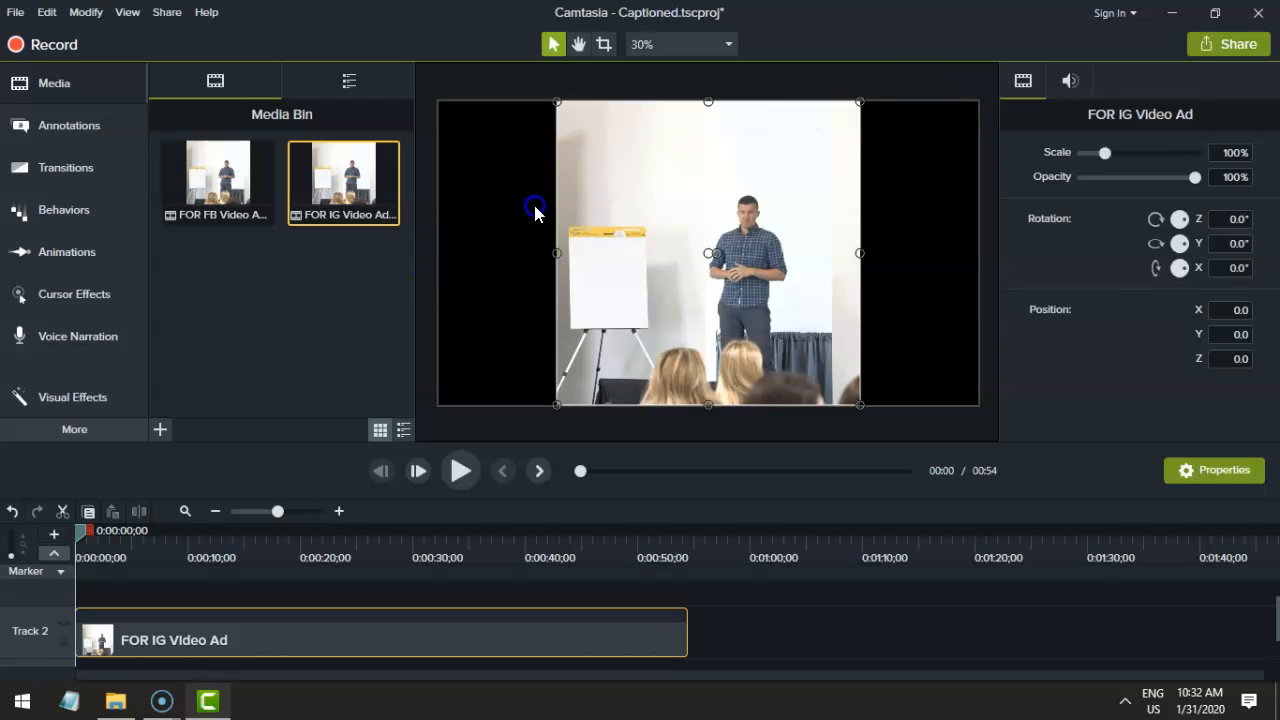
Set the project canvas to custom dimensions of 1080 by 1080
{"action": "left_click", "coordinate": [503, 240]}
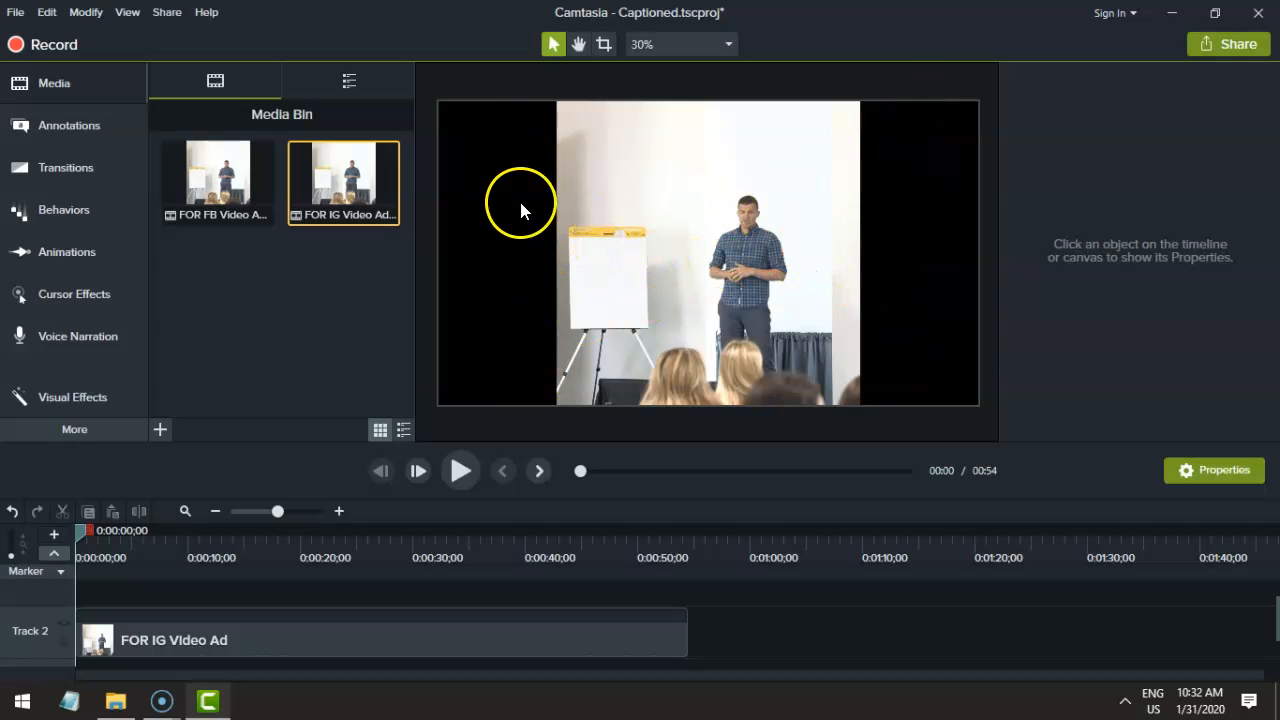
{"action": "right_click", "coordinate": [516, 163]}
{"action": "left_click", "coordinate": [443, 288]}
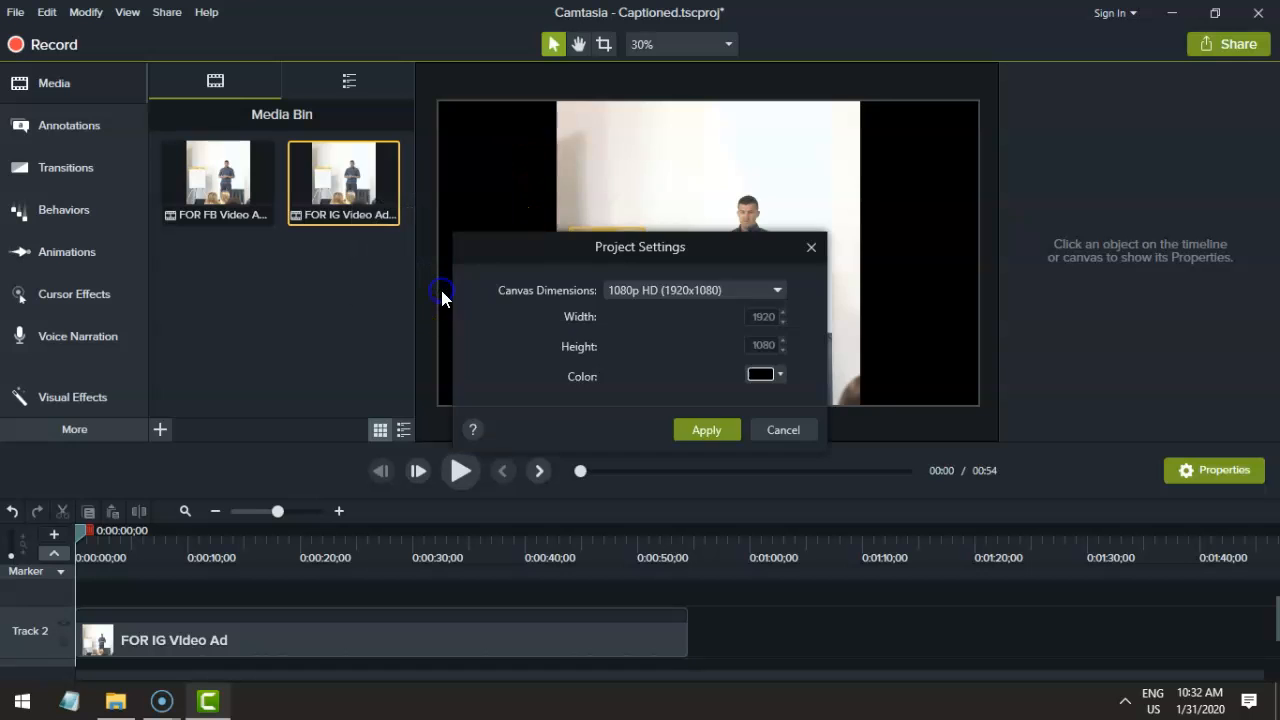
{"action": "left_click", "coordinate": [744, 292]}
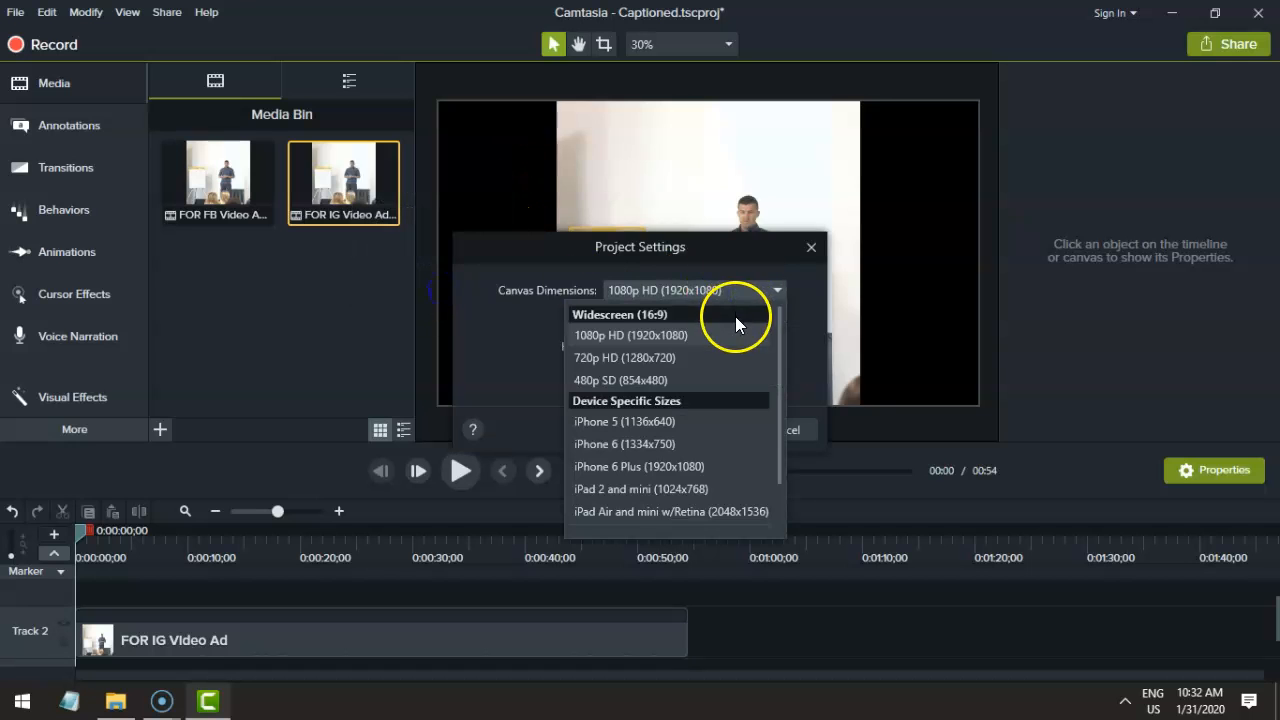
{"action": "left_click_drag", "start_coordinate": [777, 338], "coordinate": [772, 472]}
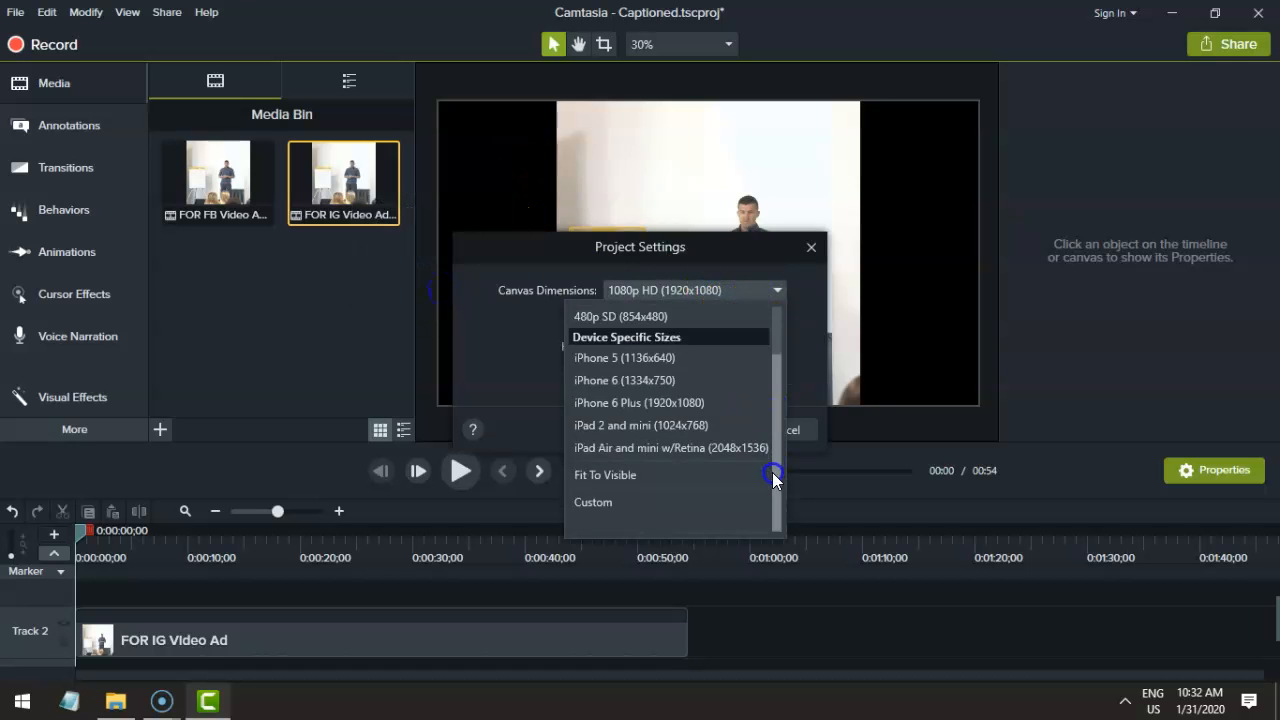
{"action": "left_click", "coordinate": [660, 499]}
{"action": "left_click", "coordinate": [752, 318]}
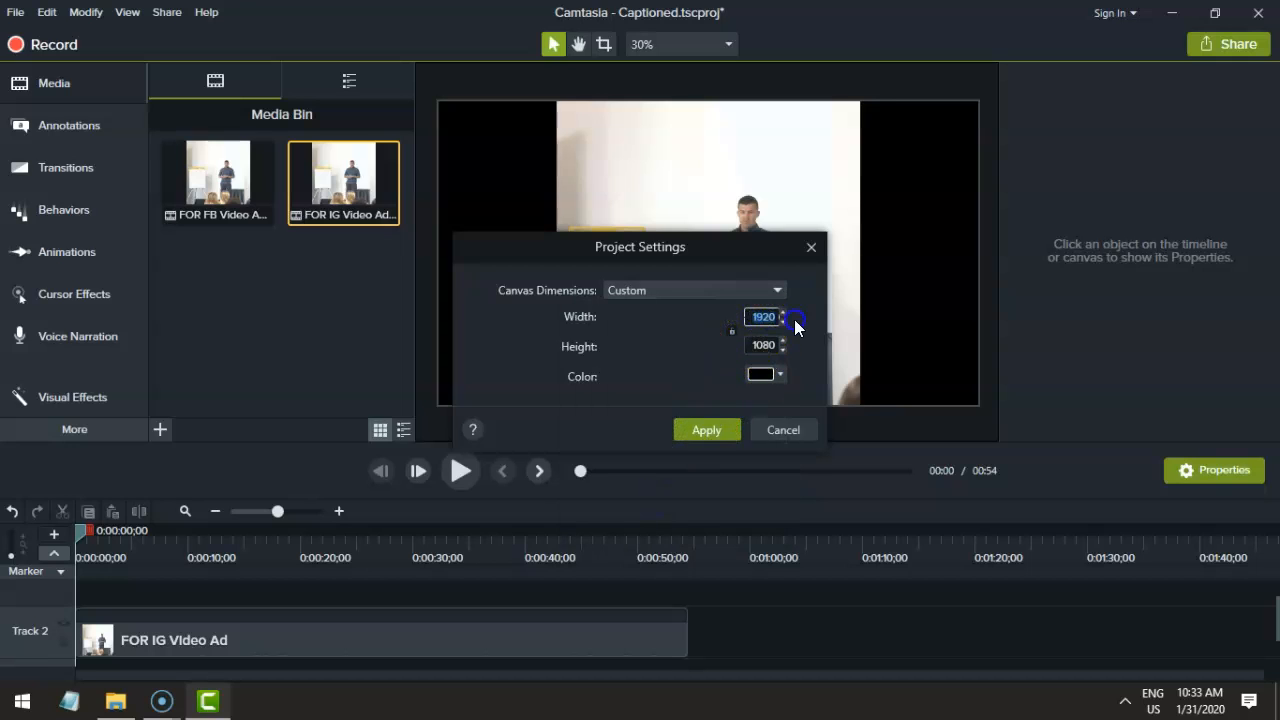
{"action": "type", "text": "1080"}
{"action": "left_click", "coordinate": [715, 428]}
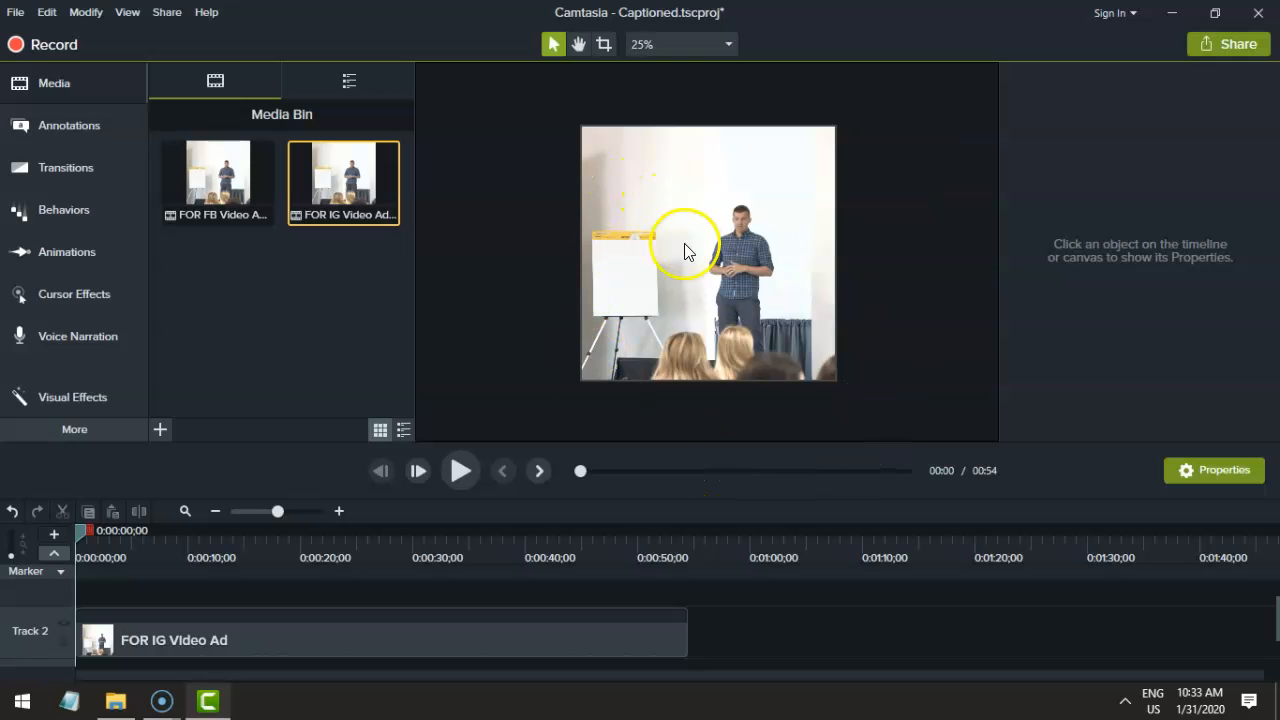
Add a black rectangle shape and fit it as a full-width bar along the top edge of the canvas
{"action": "scroll", "coordinate": [666, 277], "scroll_direction": "up", "scroll_amount": 2}
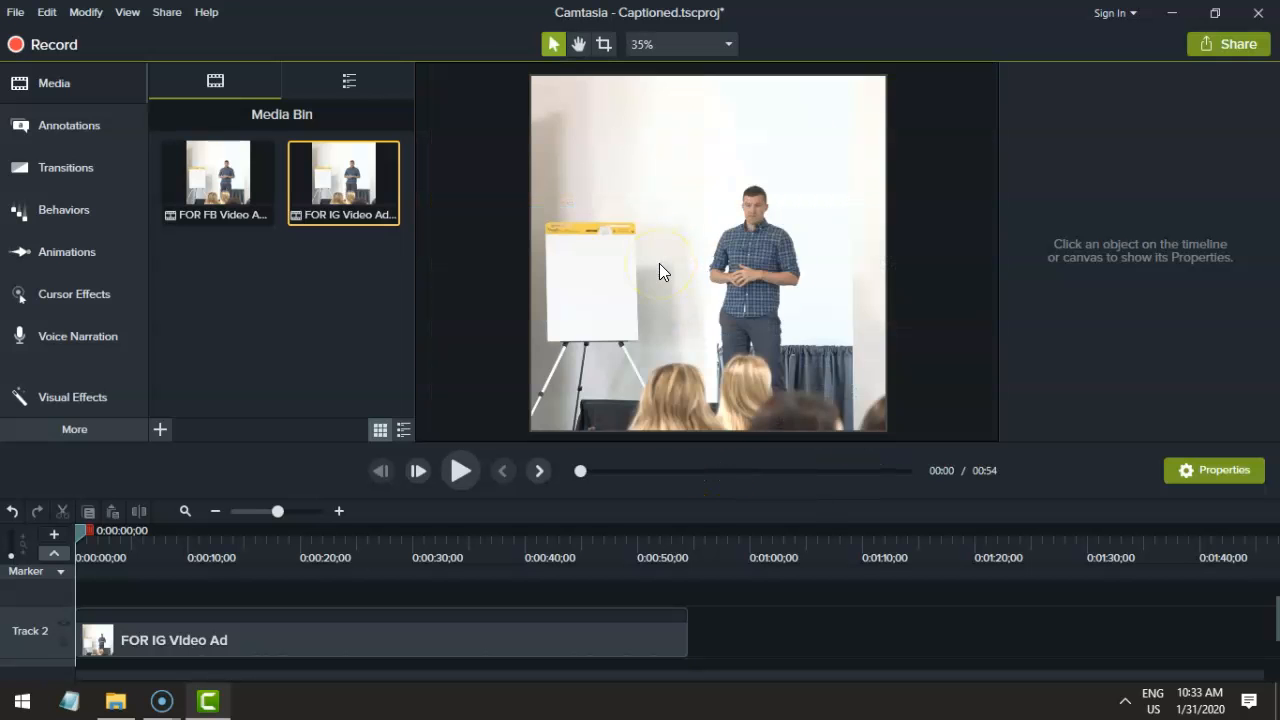
{"action": "scroll", "coordinate": [659, 263], "scroll_direction": "down", "scroll_amount": 1}
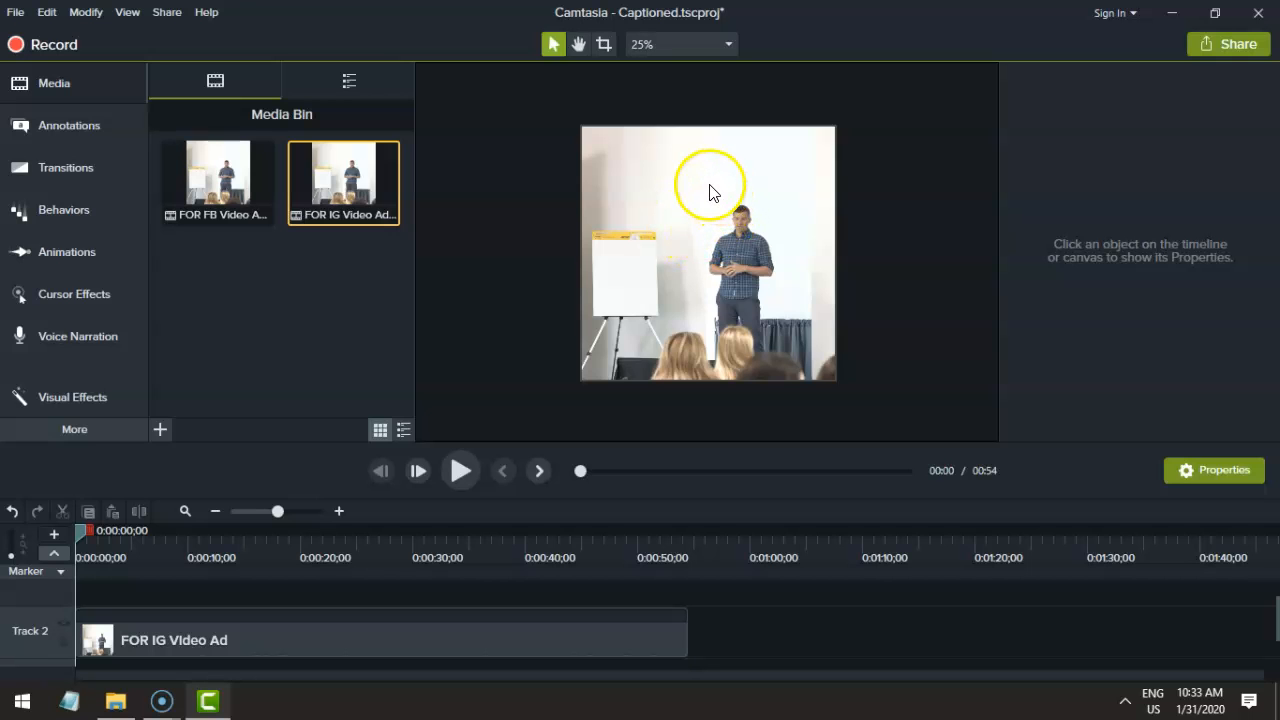
{"action": "scroll", "coordinate": [689, 191], "scroll_direction": "up", "scroll_amount": 2}
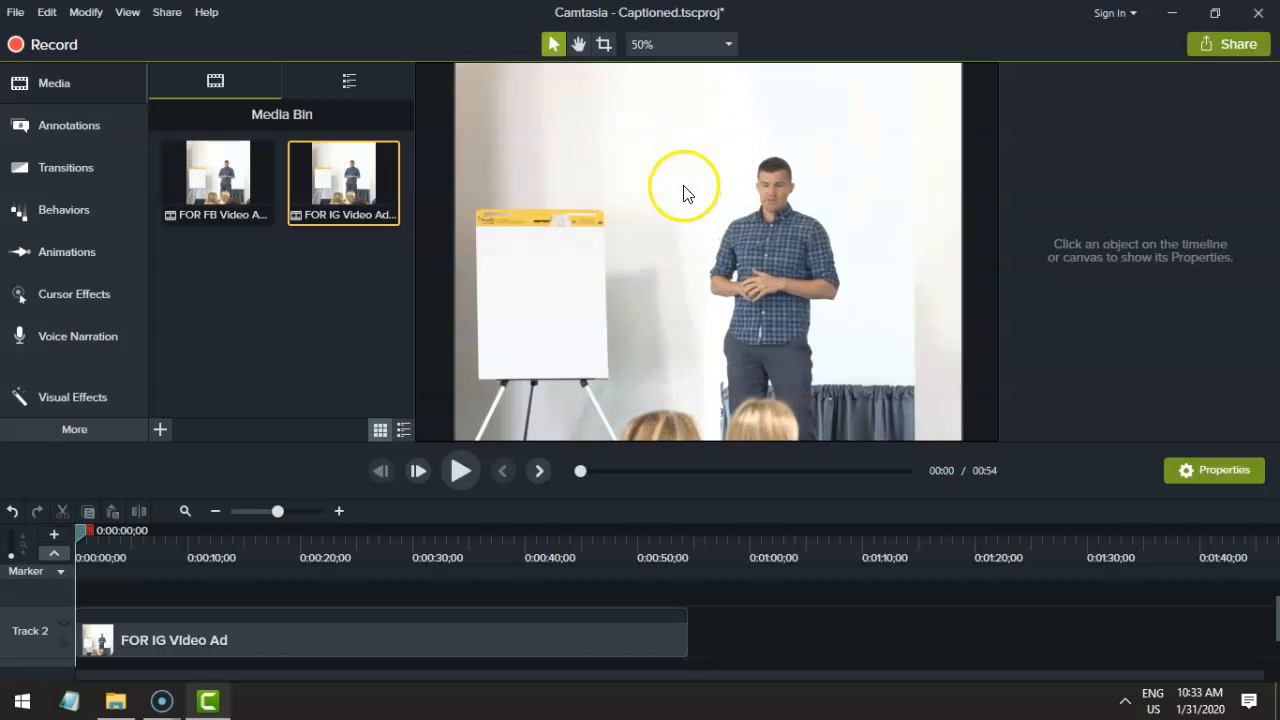
{"action": "left_click", "coordinate": [65, 131]}
{"action": "scroll", "coordinate": [790, 208], "scroll_direction": "down", "scroll_amount": 2}
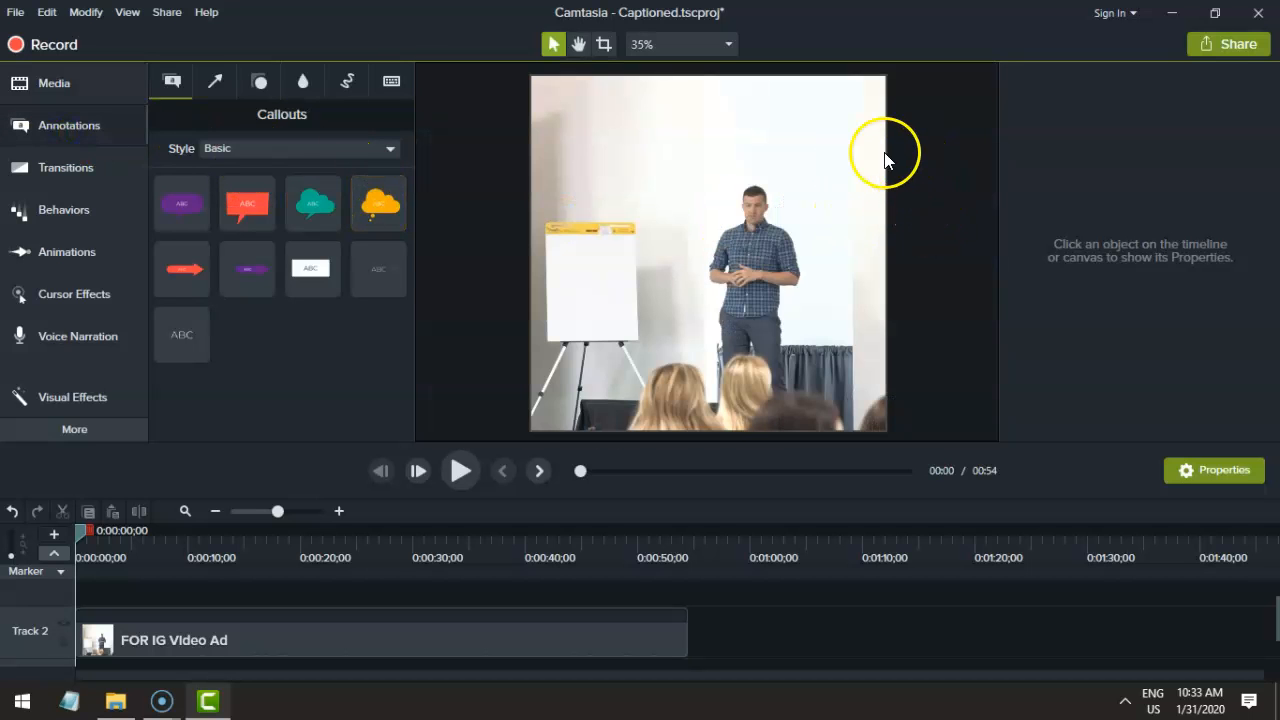
{"action": "left_click_drag", "start_coordinate": [730, 443], "coordinate": [723, 477]}
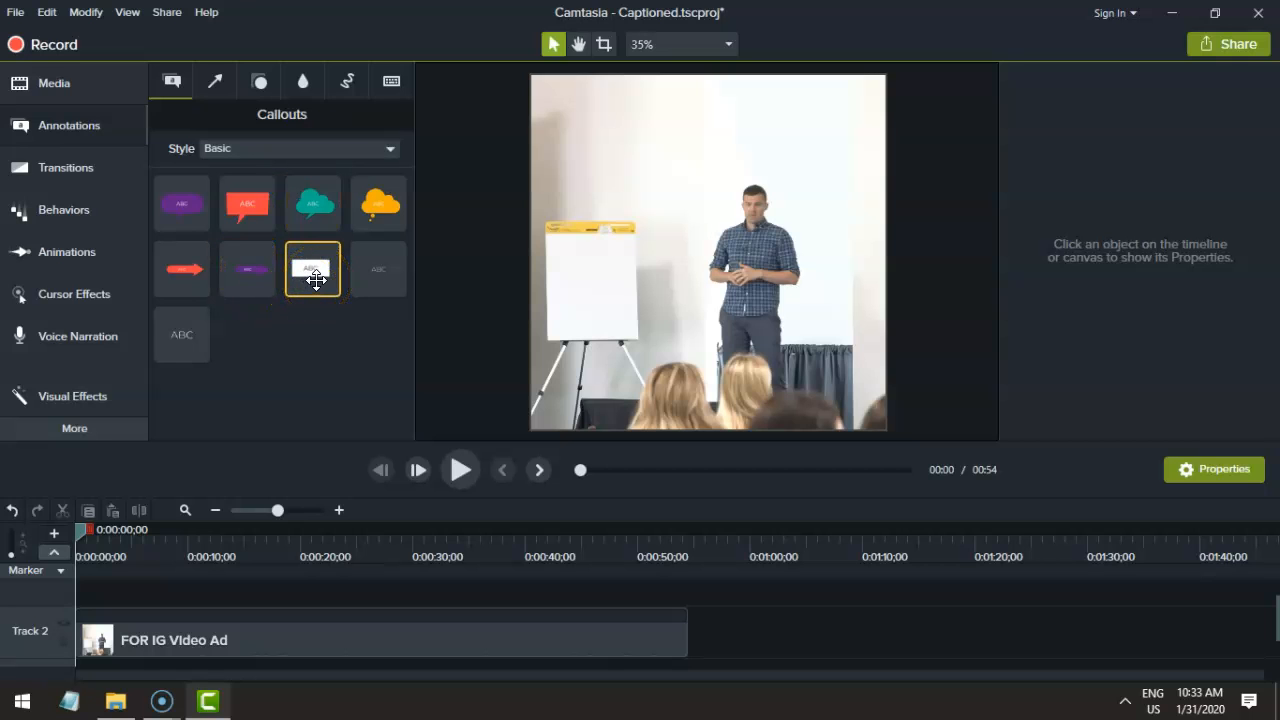
{"action": "left_click", "coordinate": [258, 92]}
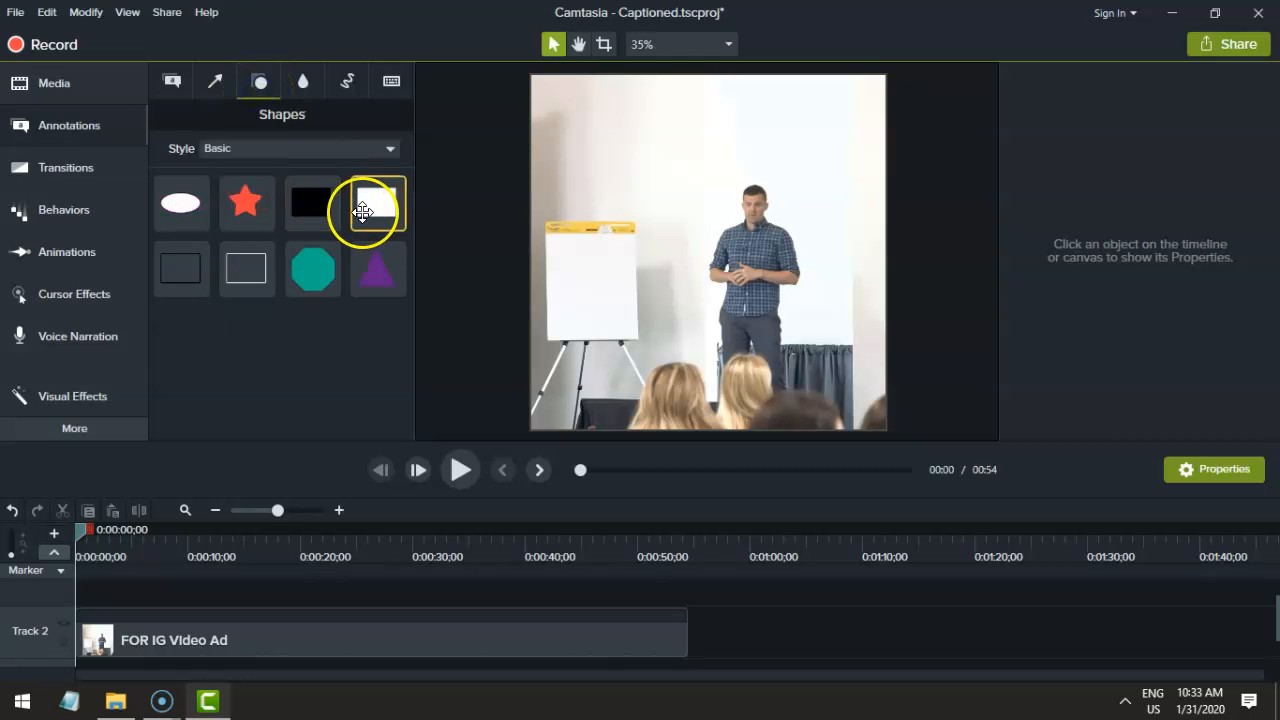
{"action": "left_click_drag", "start_coordinate": [309, 206], "coordinate": [886, 78]}
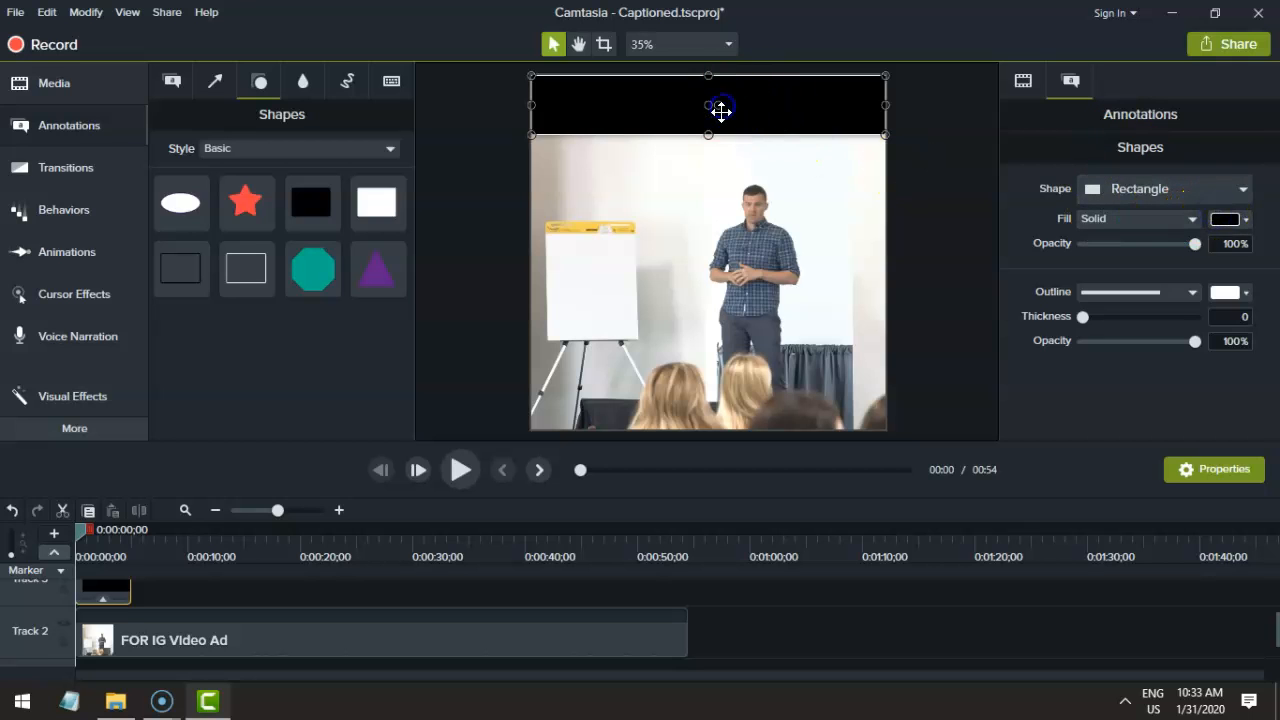
Change the fill color of the bar across the top of the video to white
{"action": "left_click", "coordinate": [729, 199]}
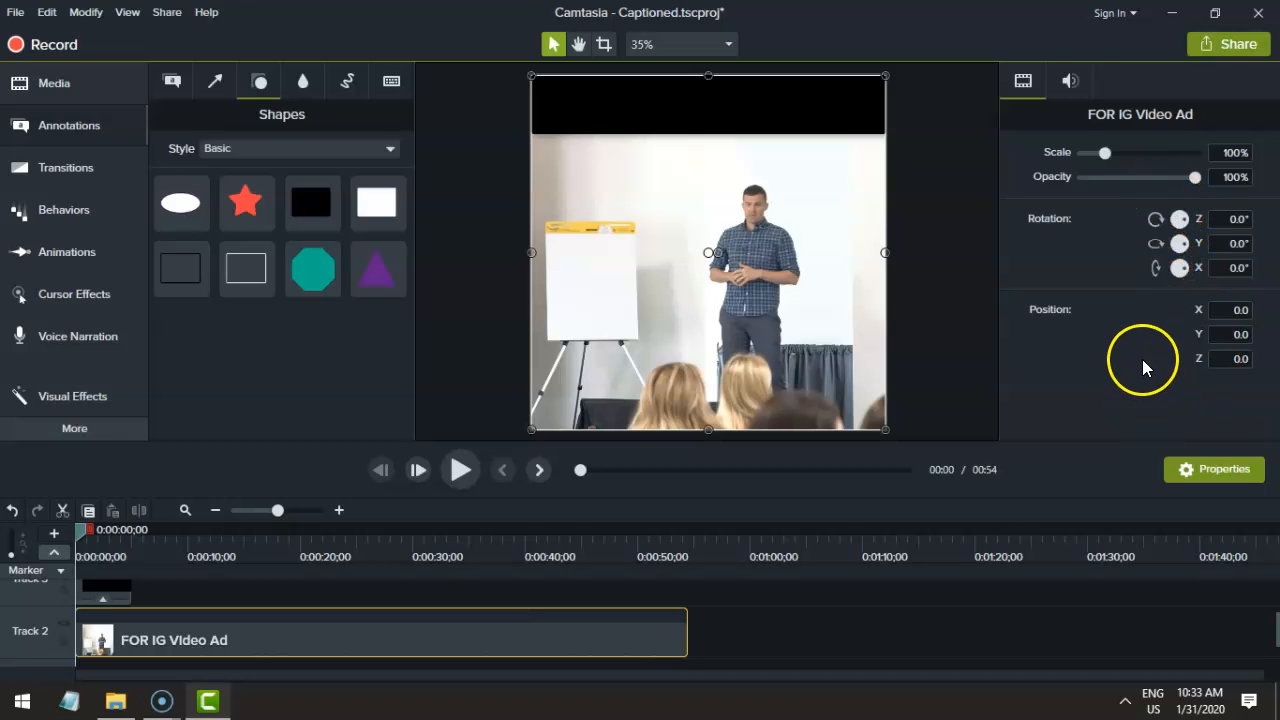
{"action": "left_click", "coordinate": [761, 104]}
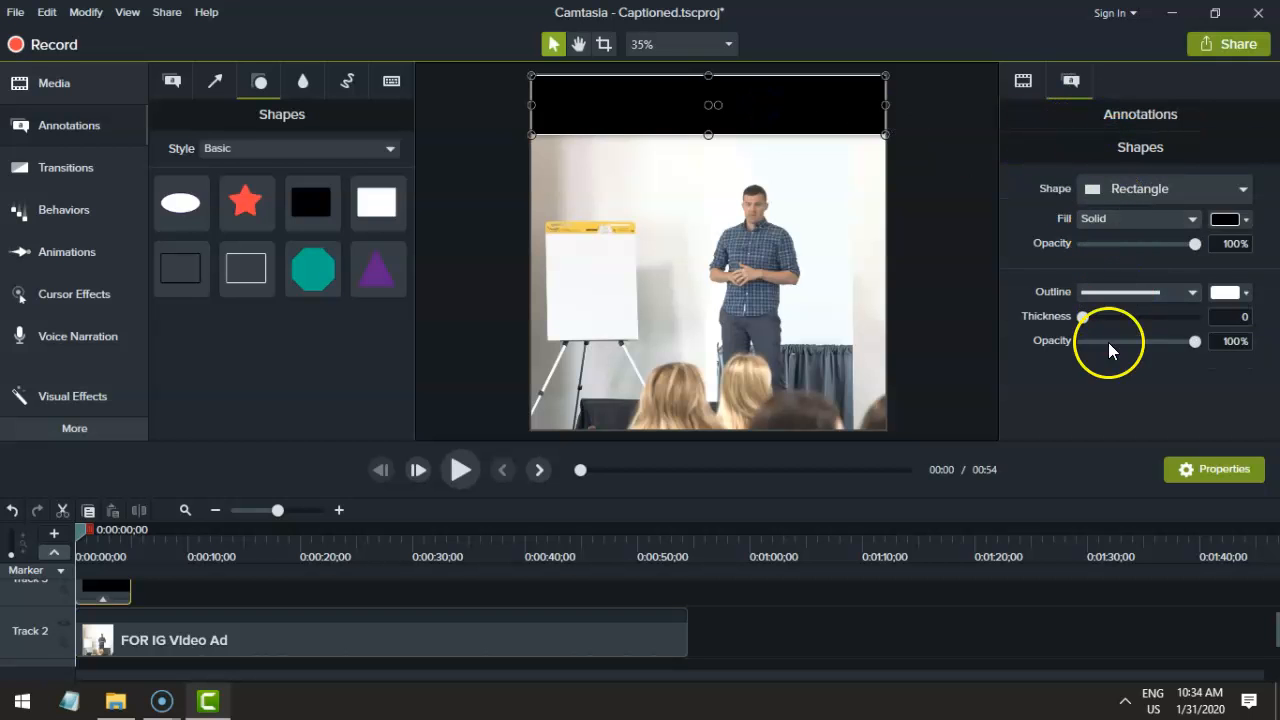
{"action": "left_click", "coordinate": [1023, 82]}
{"action": "left_click", "coordinate": [1065, 82]}
{"action": "left_click", "coordinate": [1222, 228]}
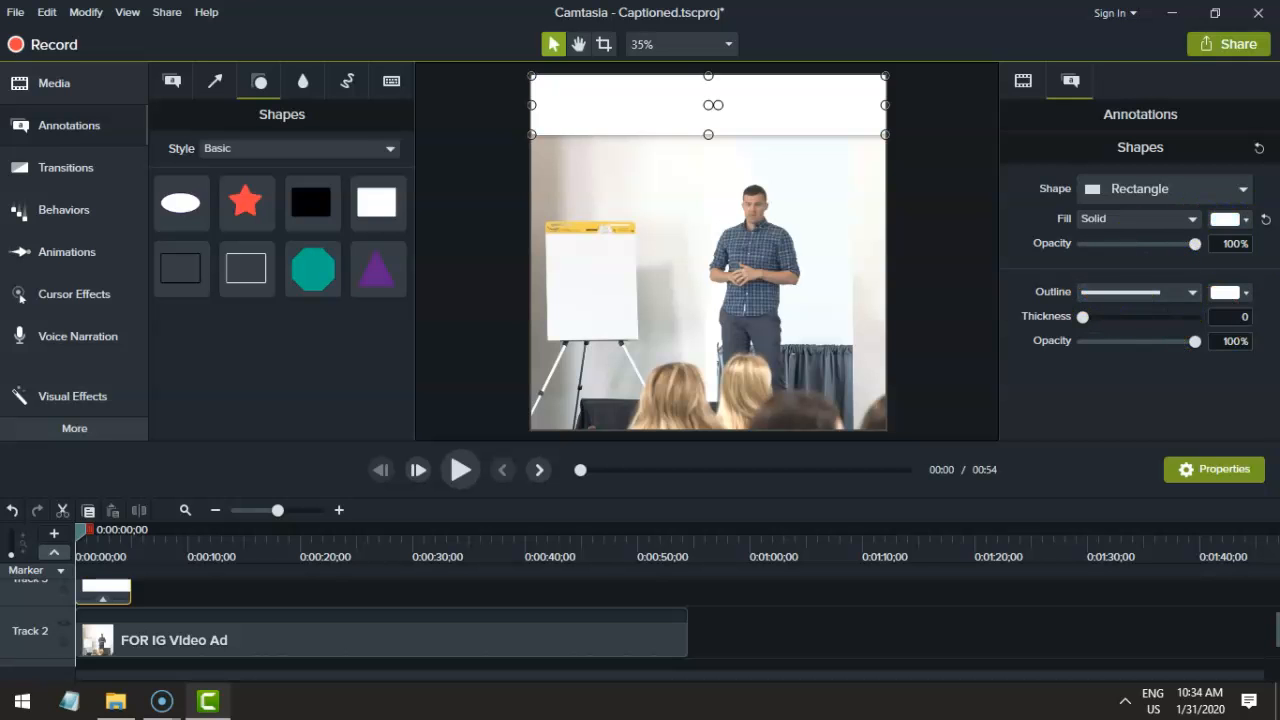
{"action": "left_click", "coordinate": [1226, 222]}
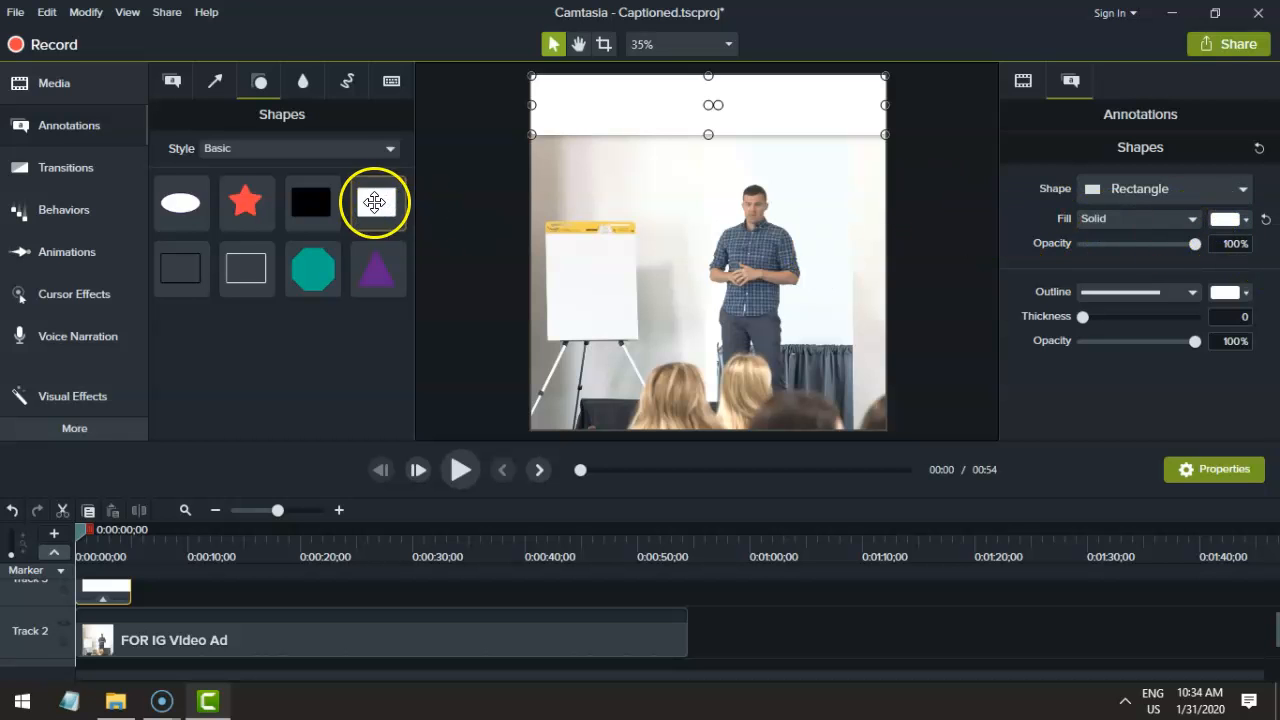
{"action": "left_click", "coordinate": [172, 82]}
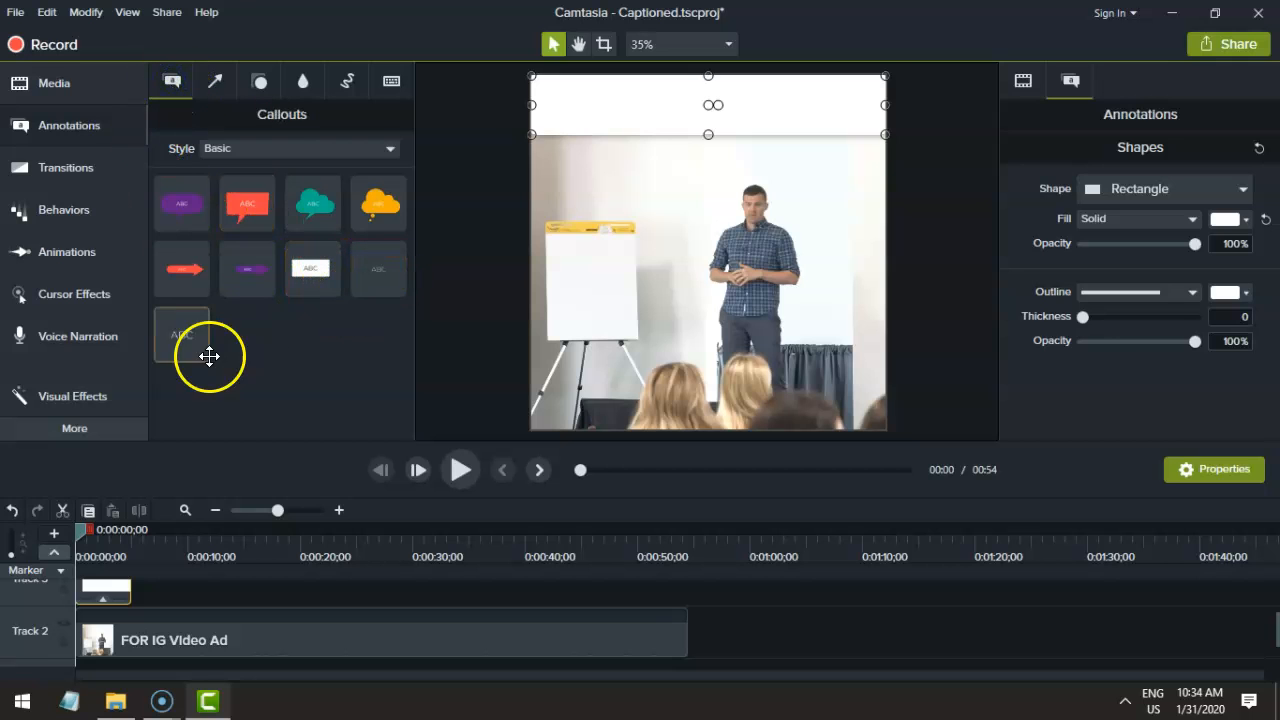
{"action": "left_click_drag", "start_coordinate": [192, 335], "coordinate": [648, 105]}
{"action": "left_click", "coordinate": [1227, 155]}
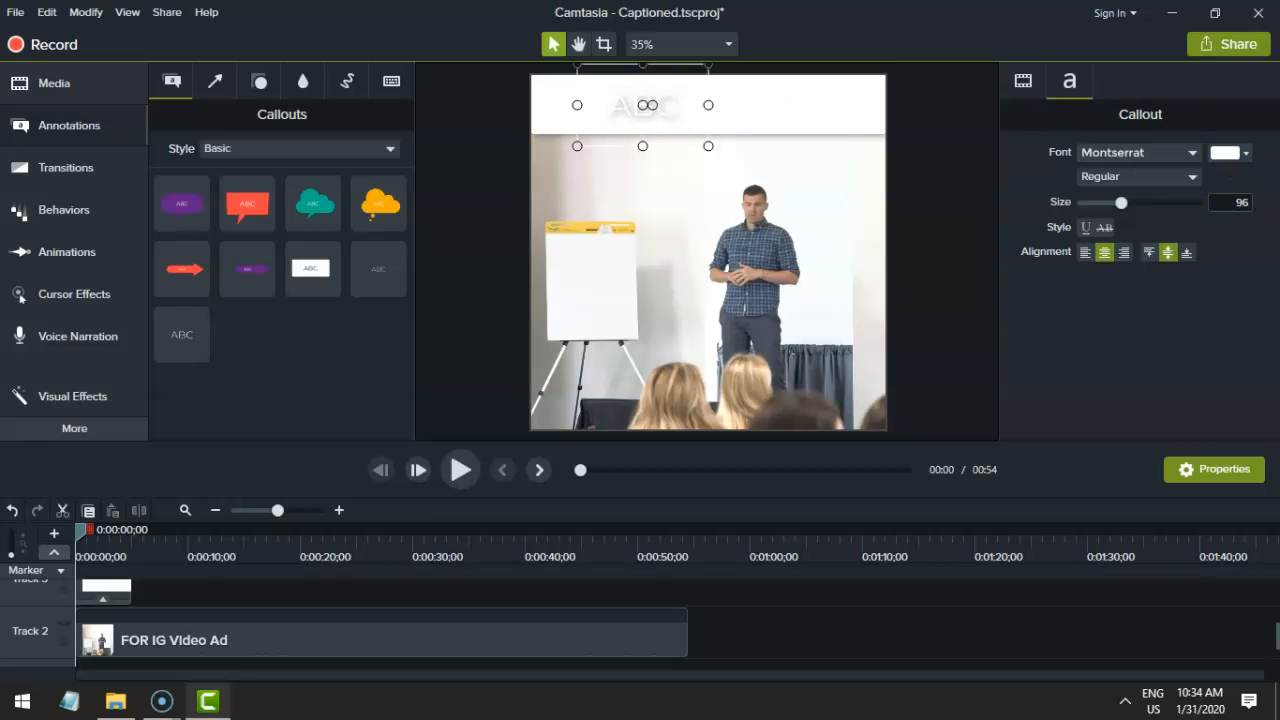
{"action": "left_click", "coordinate": [1166, 176]}
{"action": "left_click", "coordinate": [1164, 176]}
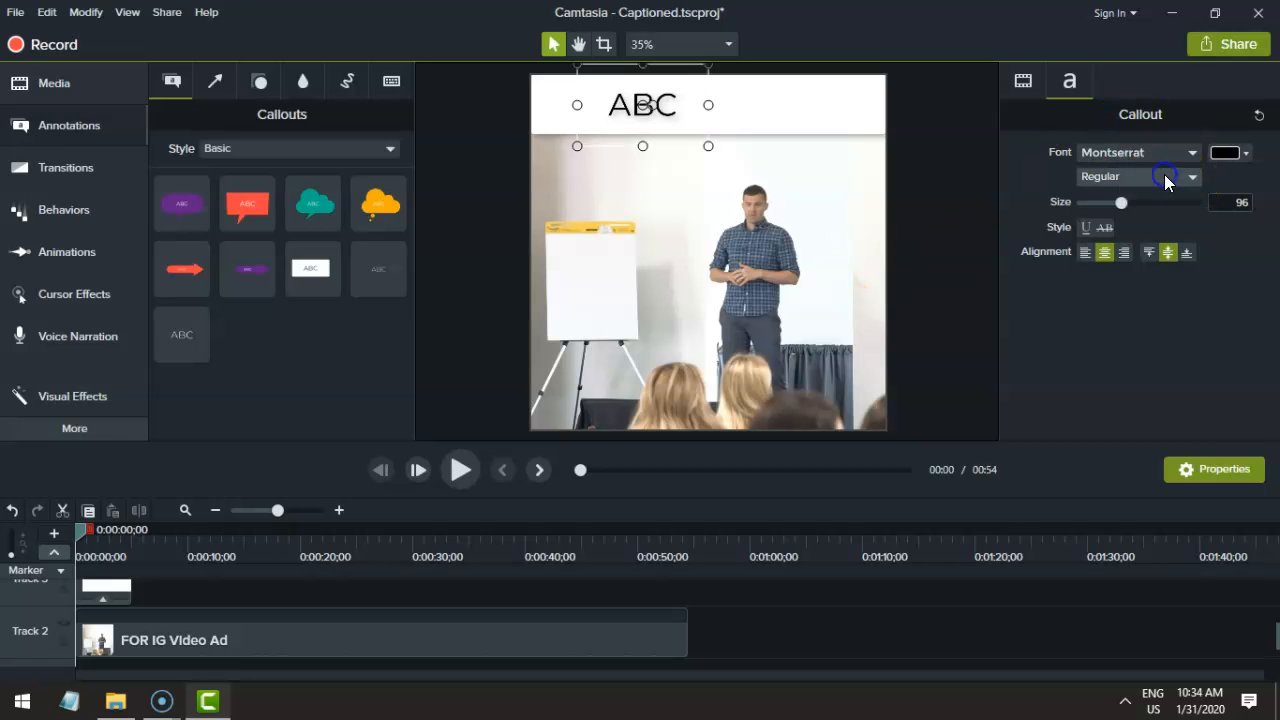
{"action": "left_click", "coordinate": [1259, 115]}
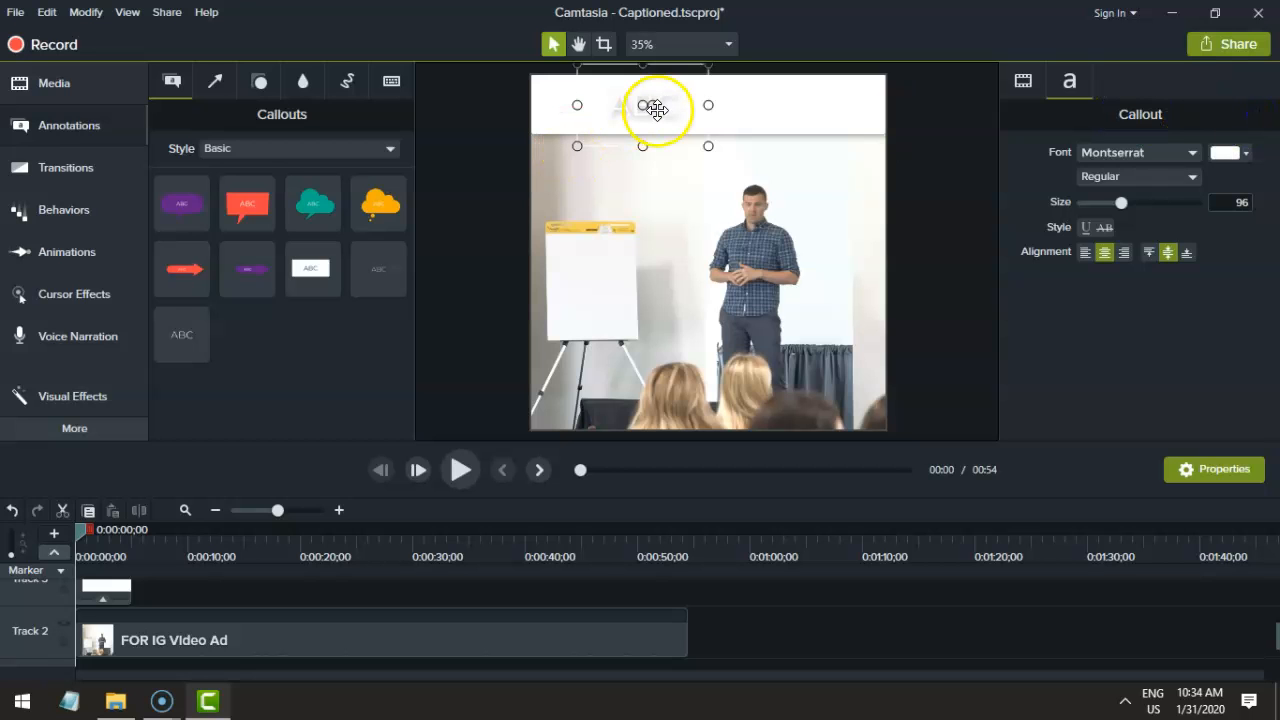
{"action": "key", "text": "Delete"}
Add the plain size 64 ABC text callout and position it over the lower edge of the white bar
{"action": "left_click_drag", "start_coordinate": [380, 289], "coordinate": [708, 105]}
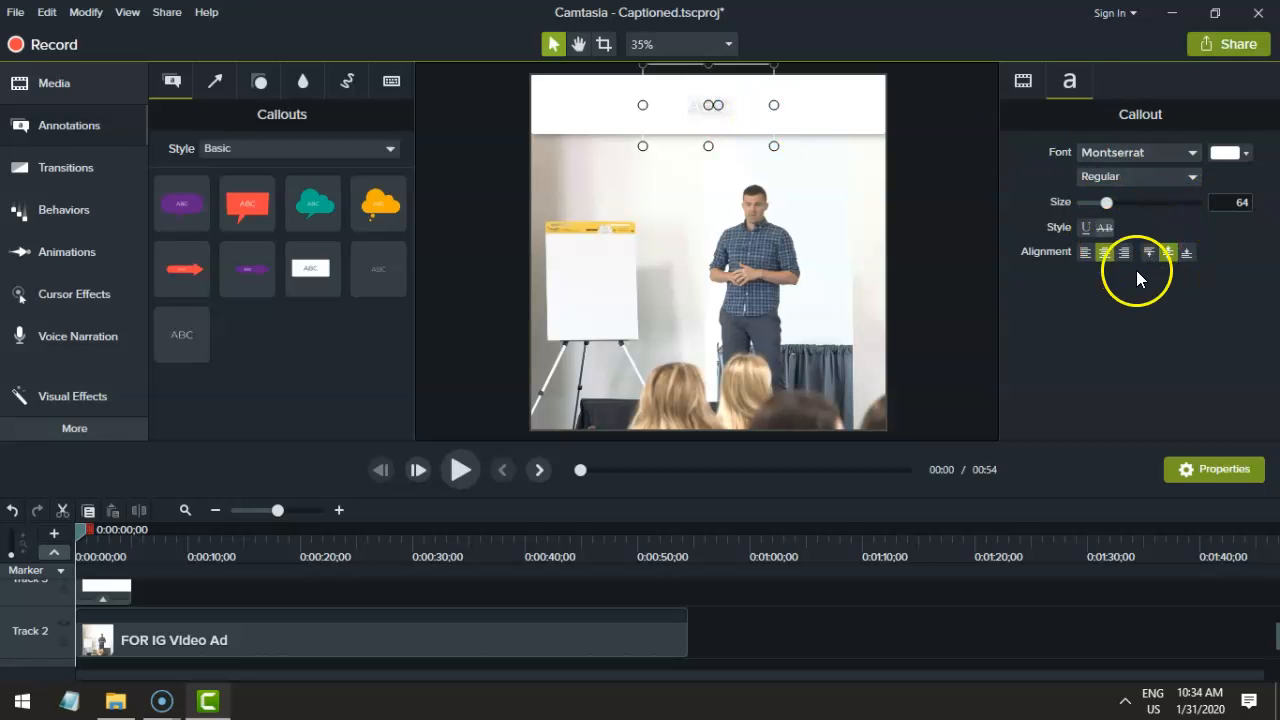
{"action": "left_click", "coordinate": [1068, 86]}
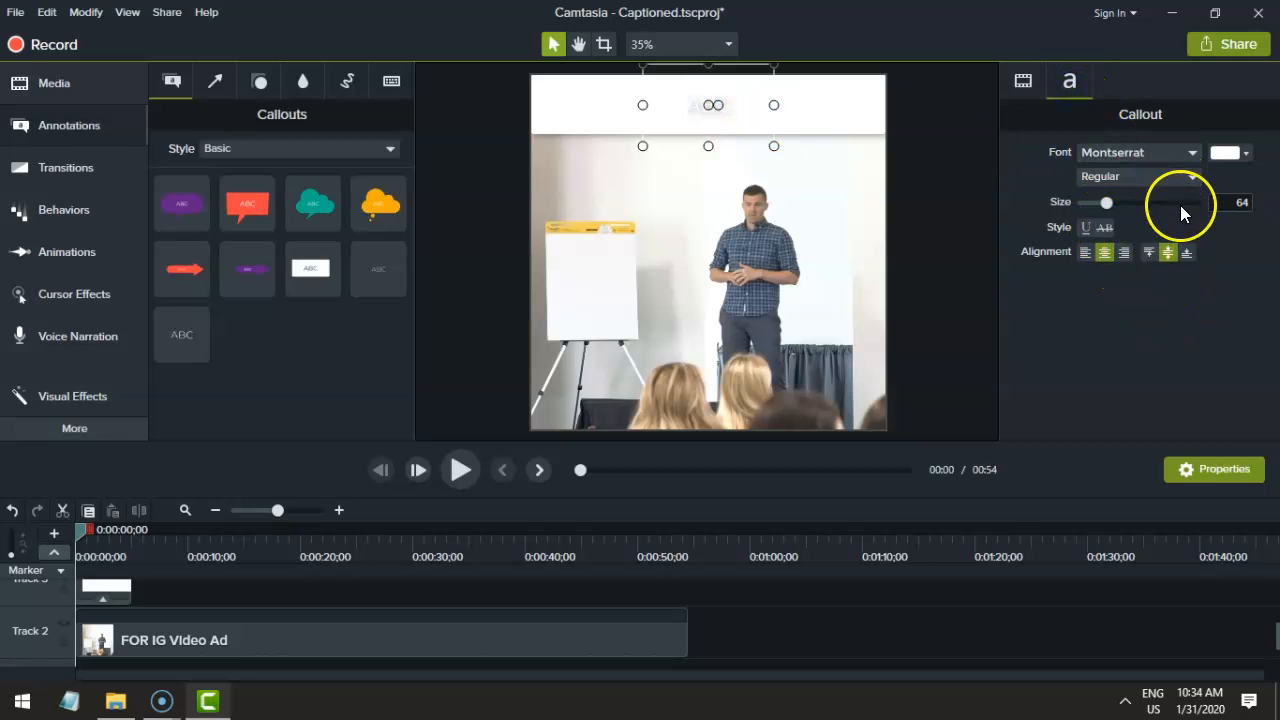
{"action": "right_click", "coordinate": [737, 110]}
{"action": "left_click", "coordinate": [757, 115]}
{"action": "left_click_drag", "start_coordinate": [757, 115], "coordinate": [853, 139]}
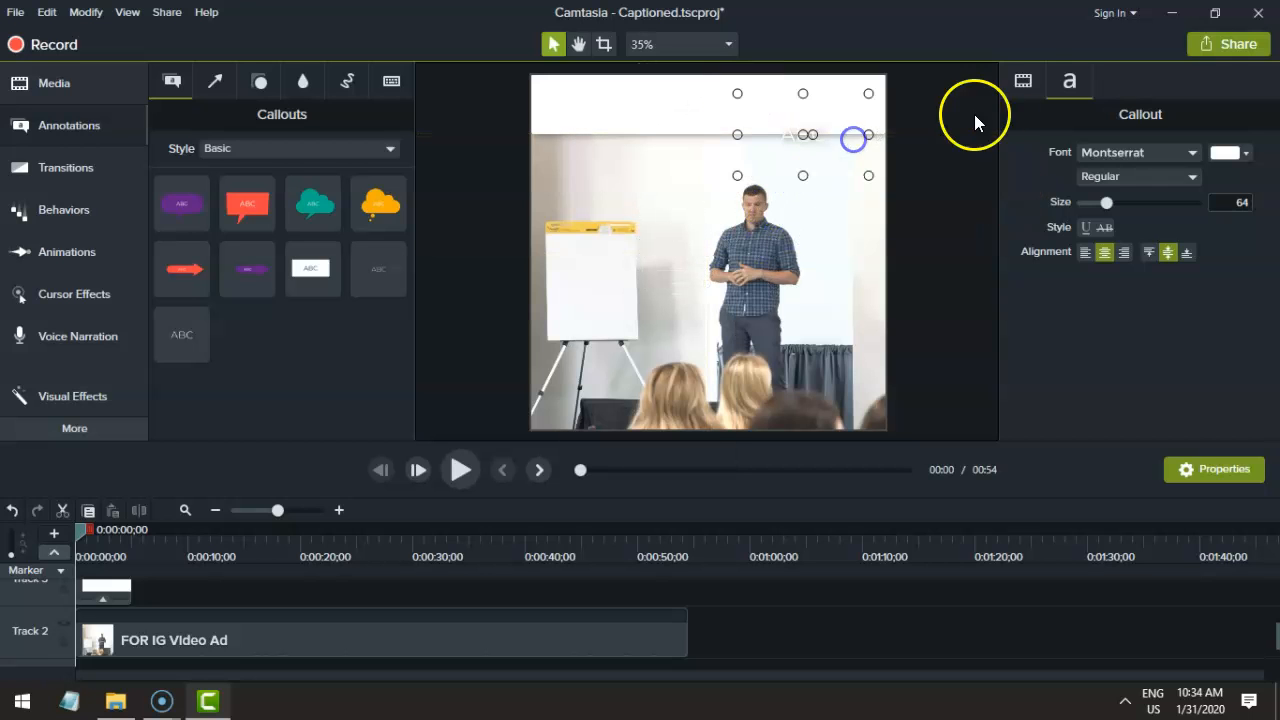
Remove the drop shadow from the ABC callout and move the callout onto the white bar
{"action": "left_click", "coordinate": [1021, 76]}
{"action": "scroll", "coordinate": [1118, 282], "scroll_direction": "down", "scroll_amount": 4}
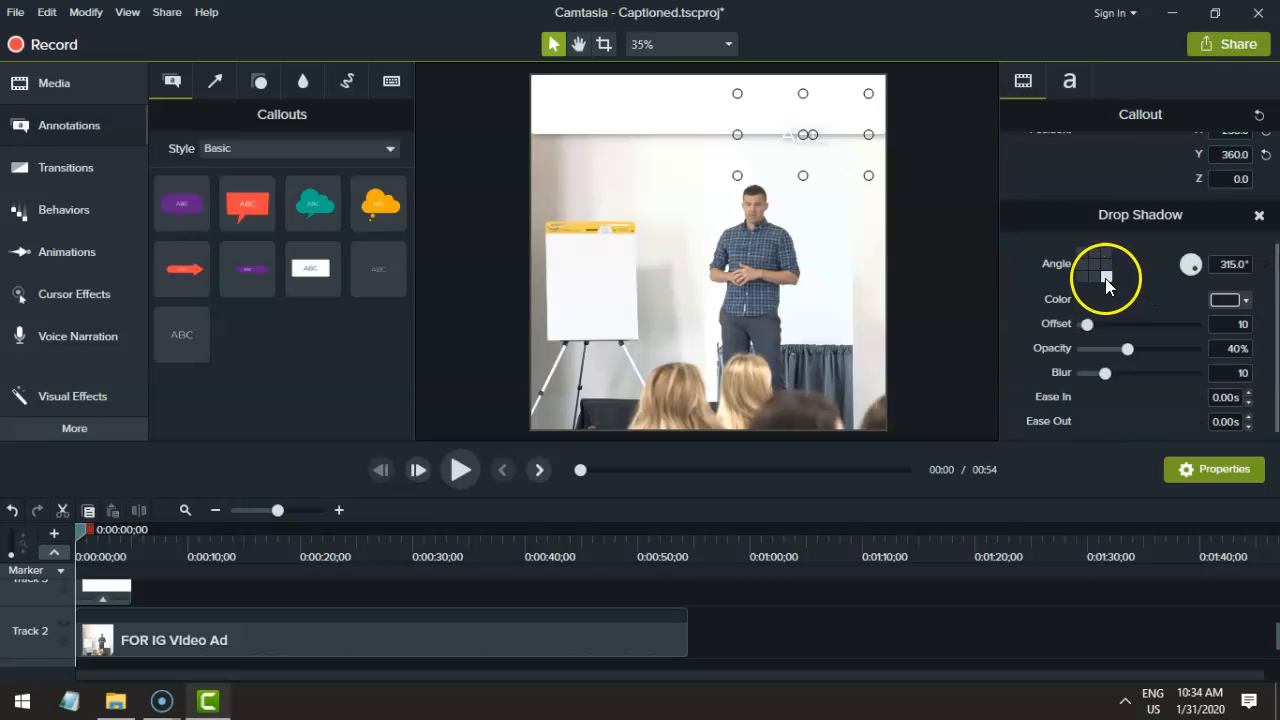
{"action": "left_click", "coordinate": [1259, 217]}
{"action": "left_click_drag", "start_coordinate": [791, 134], "coordinate": [739, 108]}
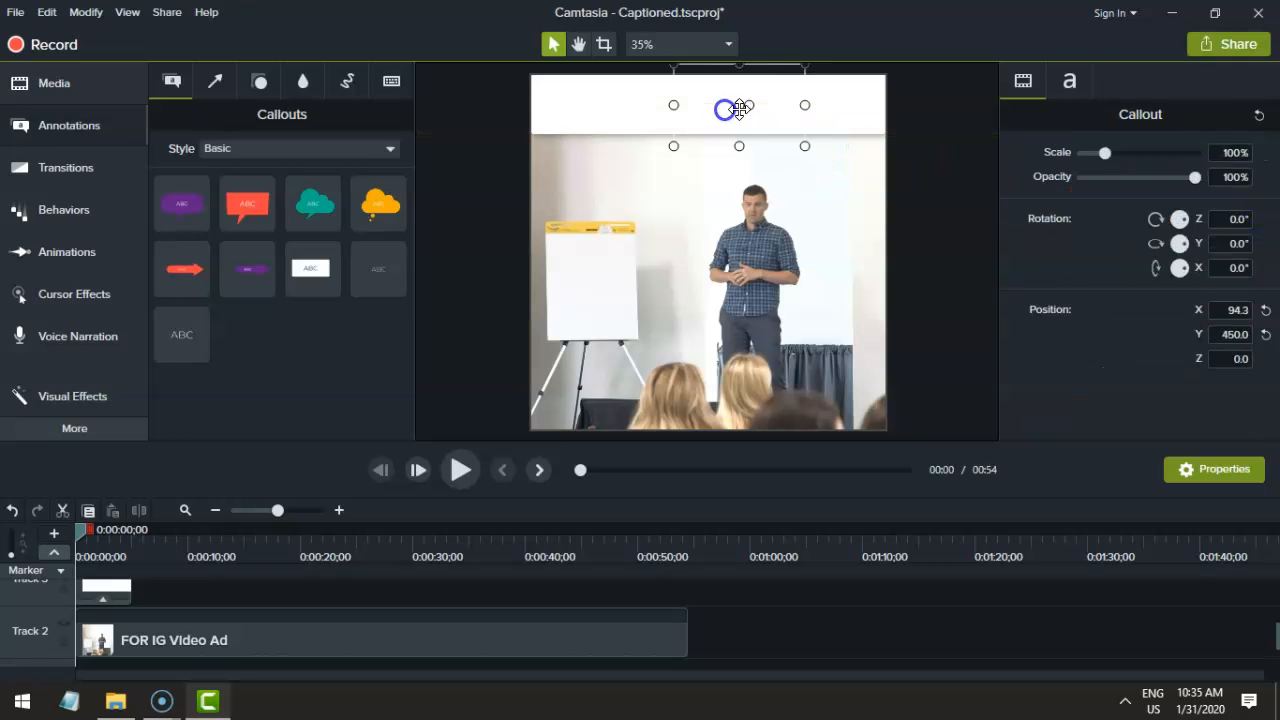
Make the ABC callout's text black, shift it slightly left on the bar and set its font to Microsoft PhagsPa
{"action": "left_click", "coordinate": [1066, 82]}
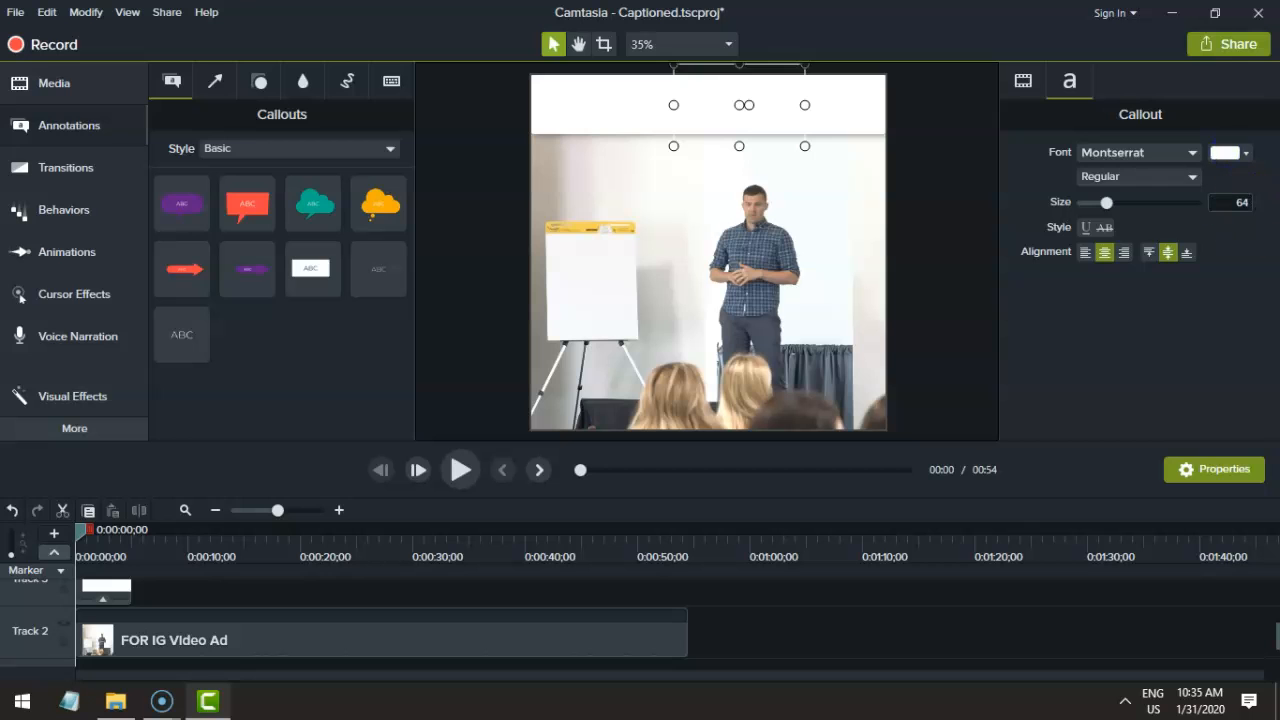
{"action": "left_click_drag", "start_coordinate": [700, 110], "coordinate": [647, 110]}
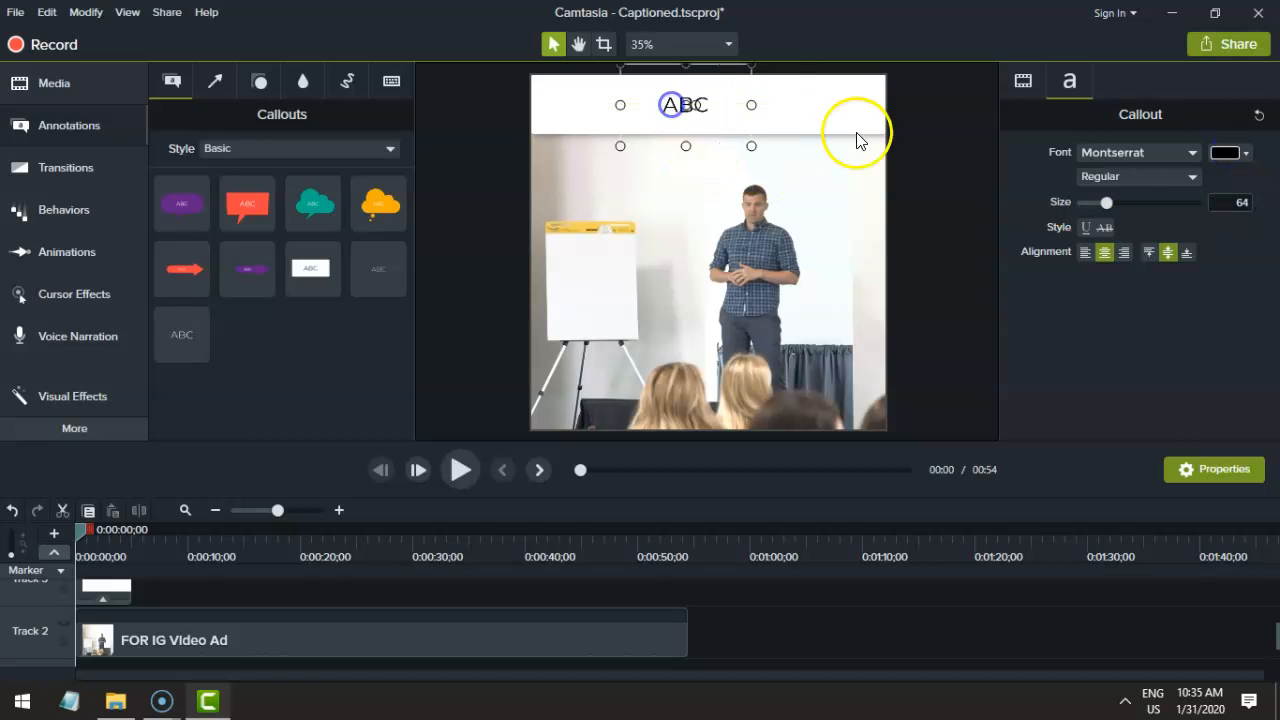
{"action": "left_click", "coordinate": [1115, 158]}
{"action": "scroll", "coordinate": [1094, 217], "scroll_direction": "up", "scroll_amount": 2}
{"action": "scroll", "coordinate": [1094, 217], "scroll_direction": "up", "scroll_amount": 3}
{"action": "left_click", "coordinate": [1100, 178]}
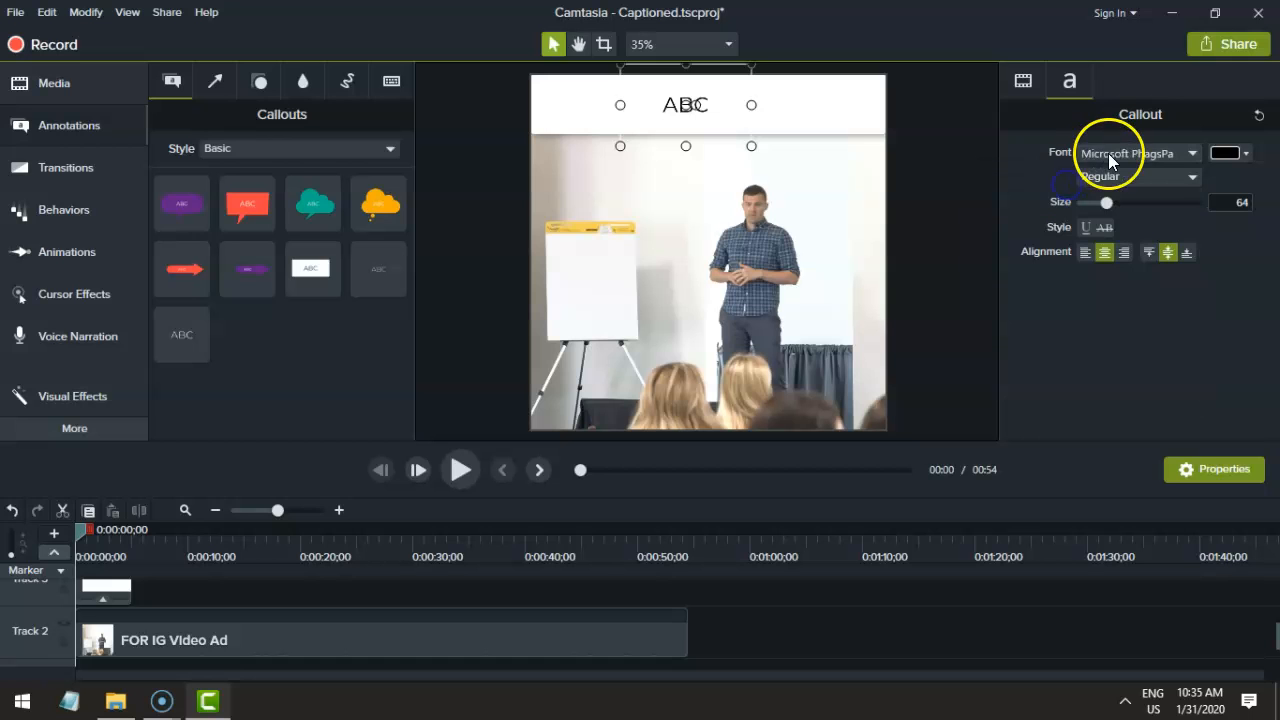
Change the font of the ABC callout on the white bar to Gill Sans MT
{"action": "left_click", "coordinate": [1127, 153]}
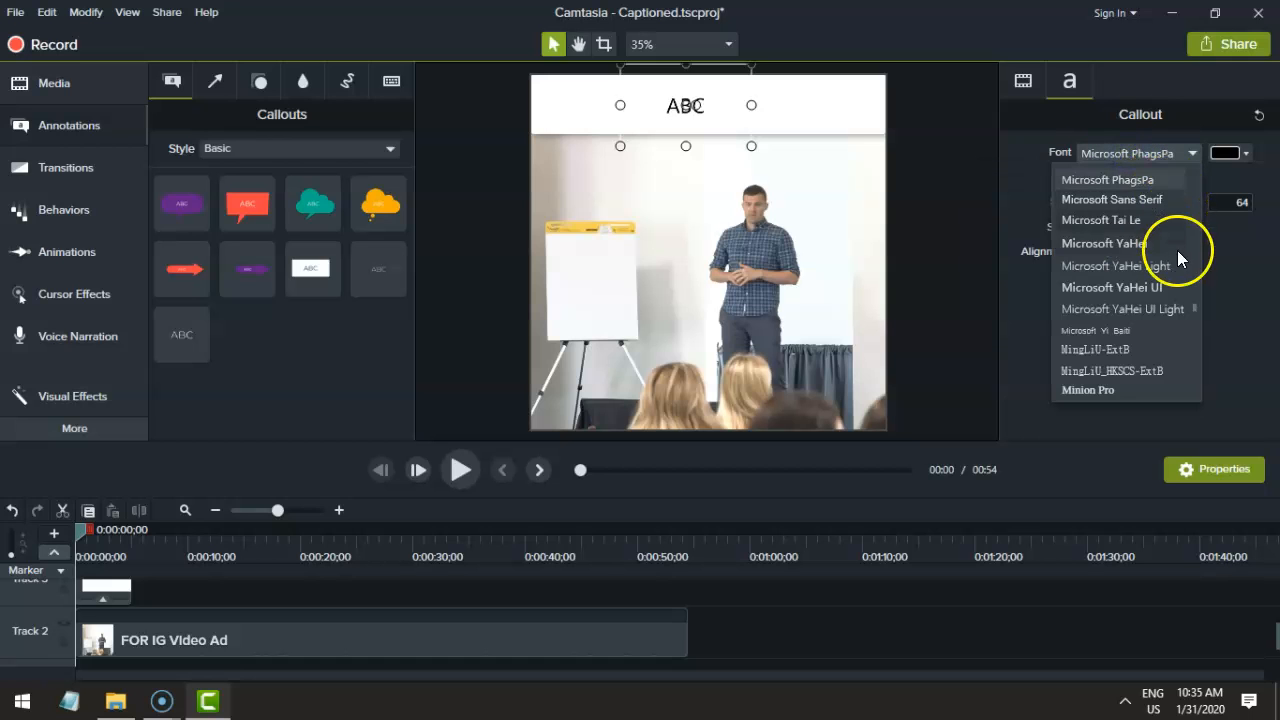
{"action": "scroll", "coordinate": [1166, 296], "scroll_direction": "up", "scroll_amount": 2}
{"action": "scroll", "coordinate": [1169, 284], "scroll_direction": "up", "scroll_amount": 20}
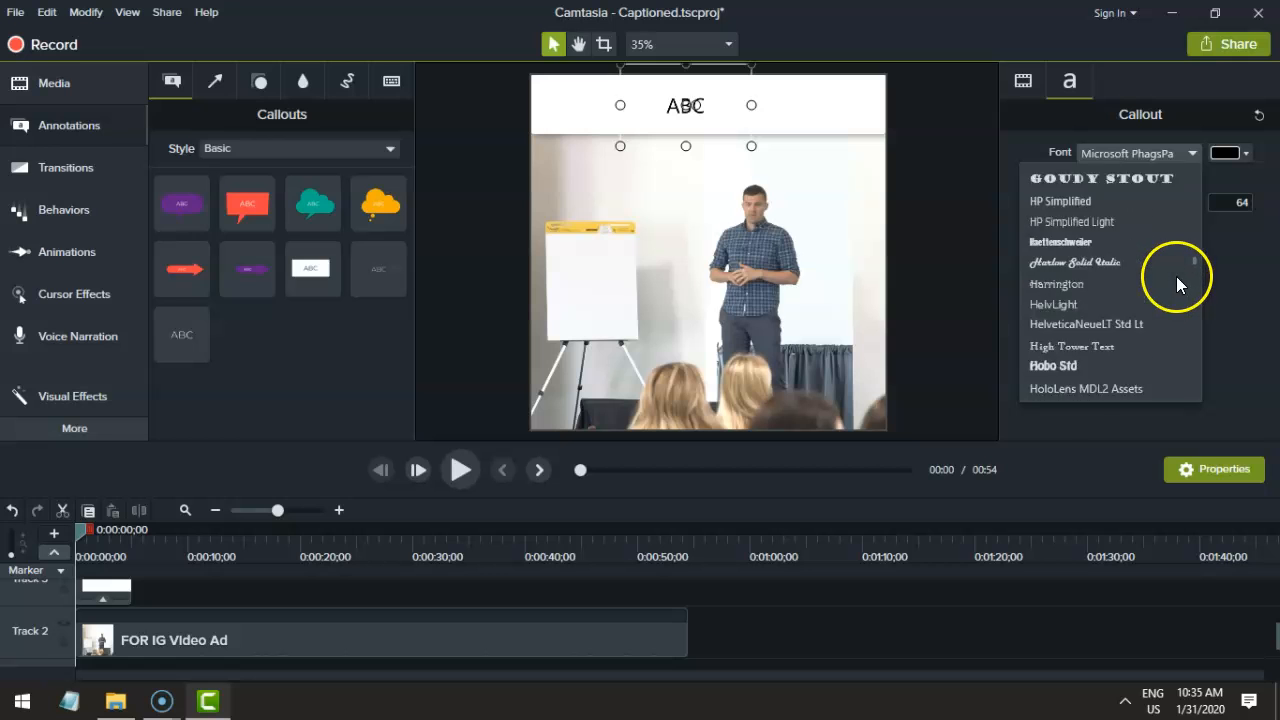
{"action": "scroll", "coordinate": [1178, 276], "scroll_direction": "up", "scroll_amount": 20}
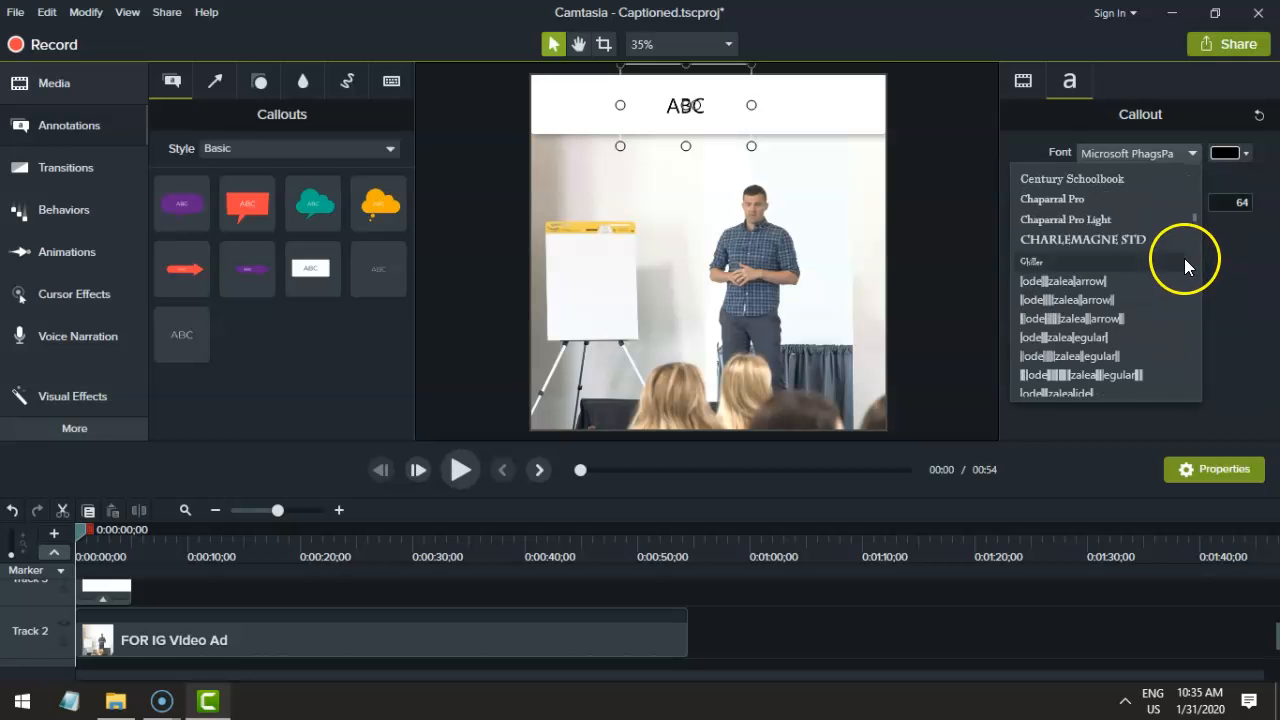
{"action": "scroll", "coordinate": [1135, 276], "scroll_direction": "down", "scroll_amount": 7}
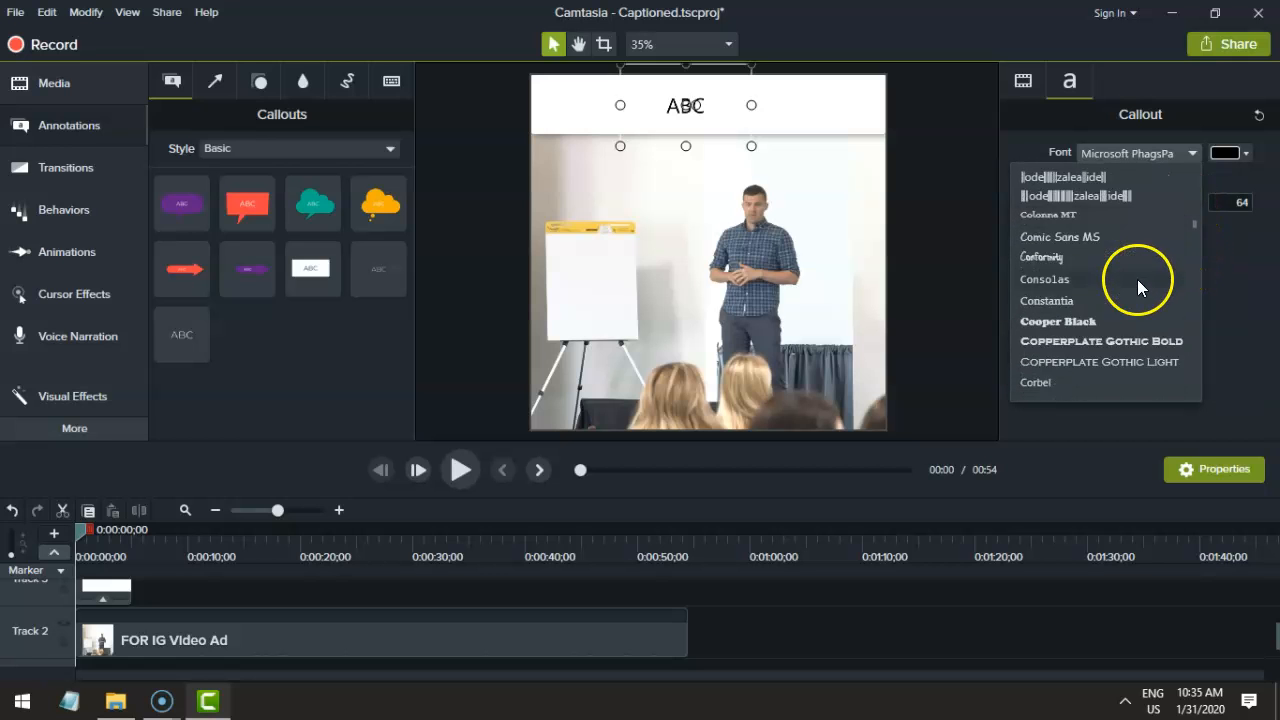
{"action": "scroll", "coordinate": [1139, 283], "scroll_direction": "down", "scroll_amount": 5}
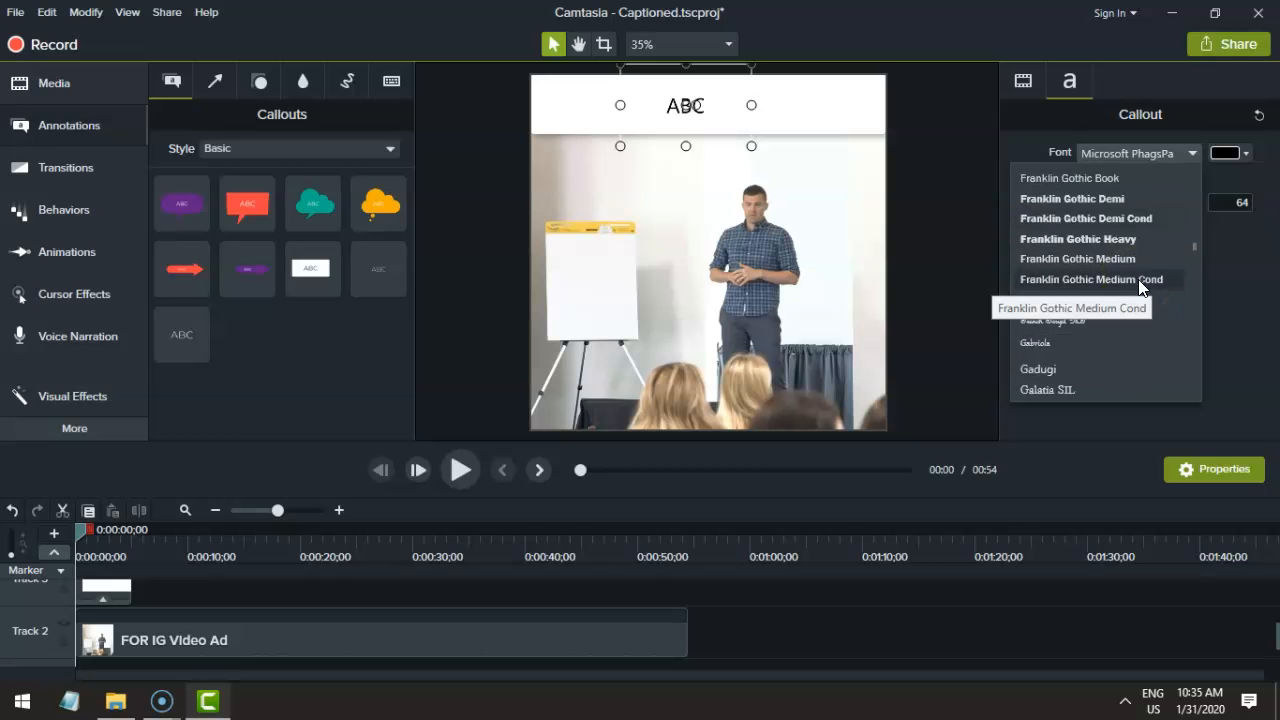
{"action": "scroll", "coordinate": [1130, 300], "scroll_direction": "down", "scroll_amount": 5}
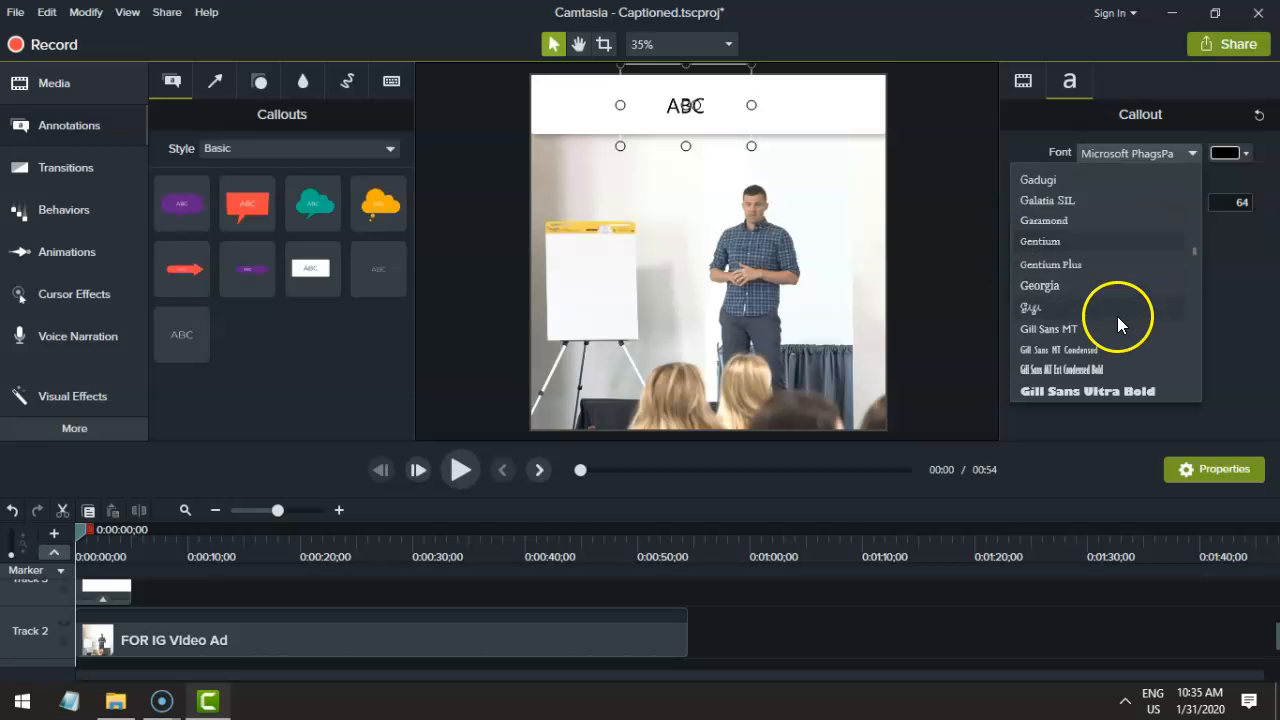
{"action": "scroll", "coordinate": [1103, 299], "scroll_direction": "up", "scroll_amount": 1}
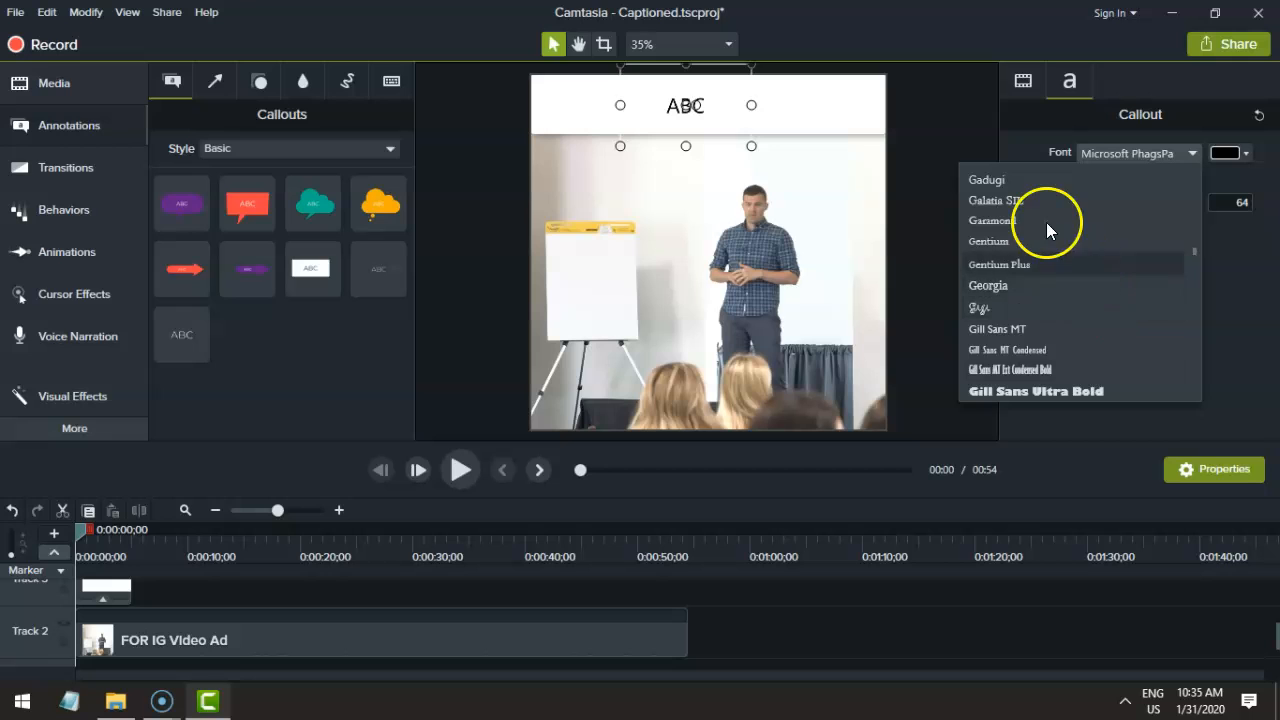
{"action": "scroll", "coordinate": [1048, 230], "scroll_direction": "up", "scroll_amount": 1}
{"action": "scroll", "coordinate": [1057, 255], "scroll_direction": "down", "scroll_amount": 1}
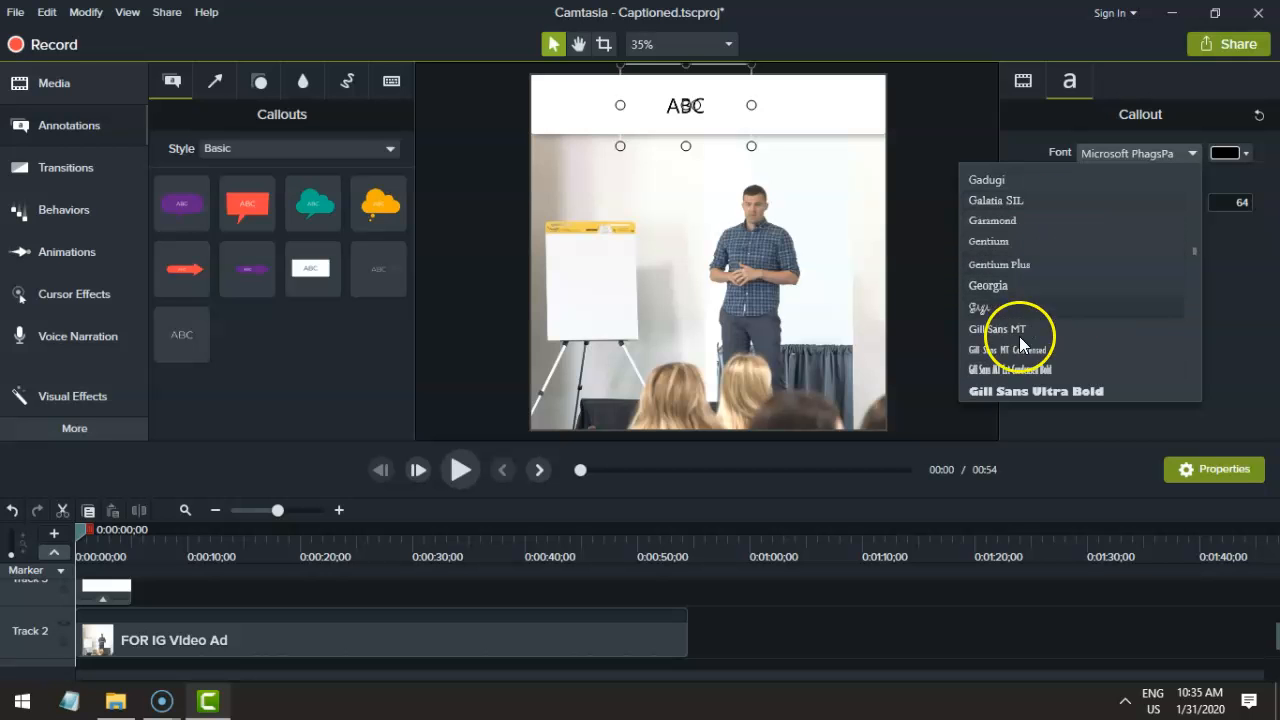
{"action": "left_click", "coordinate": [1055, 328]}
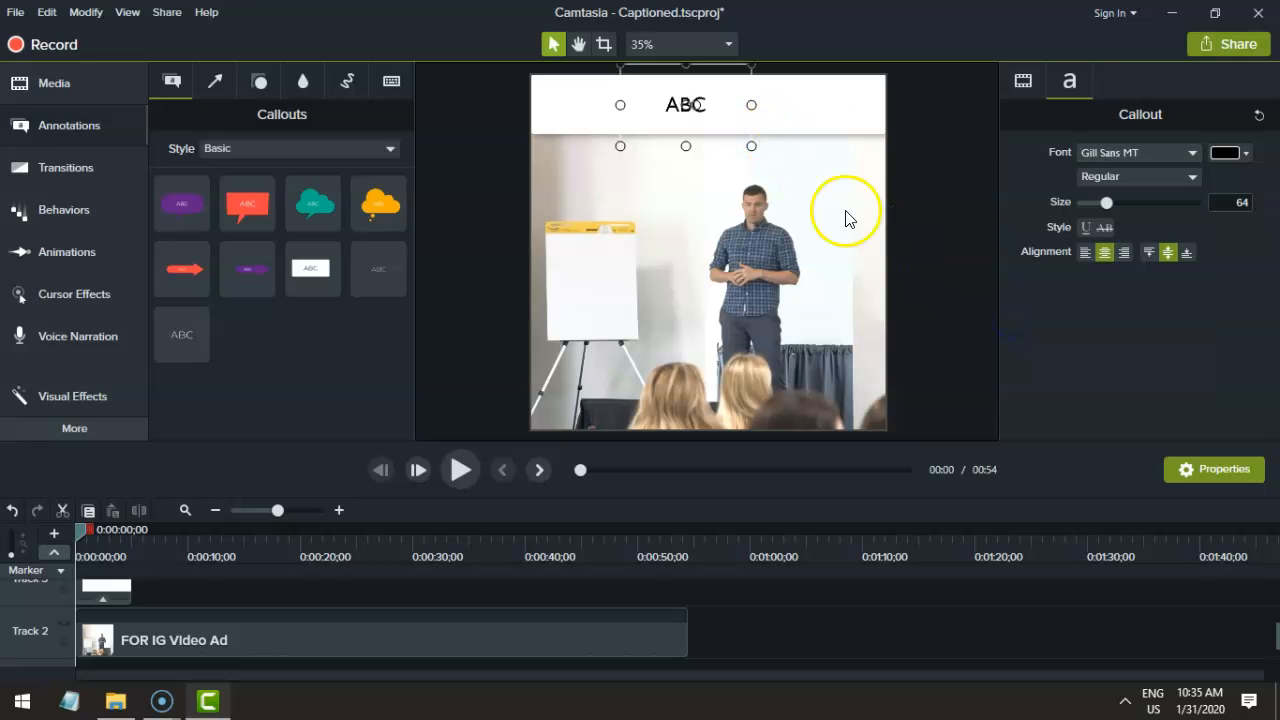
Enlarge the ABC callout to font size 67 and move it left along the white bar, aligned with the canvas's upper edge
{"action": "left_click_drag", "start_coordinate": [754, 443], "coordinate": [753, 455]}
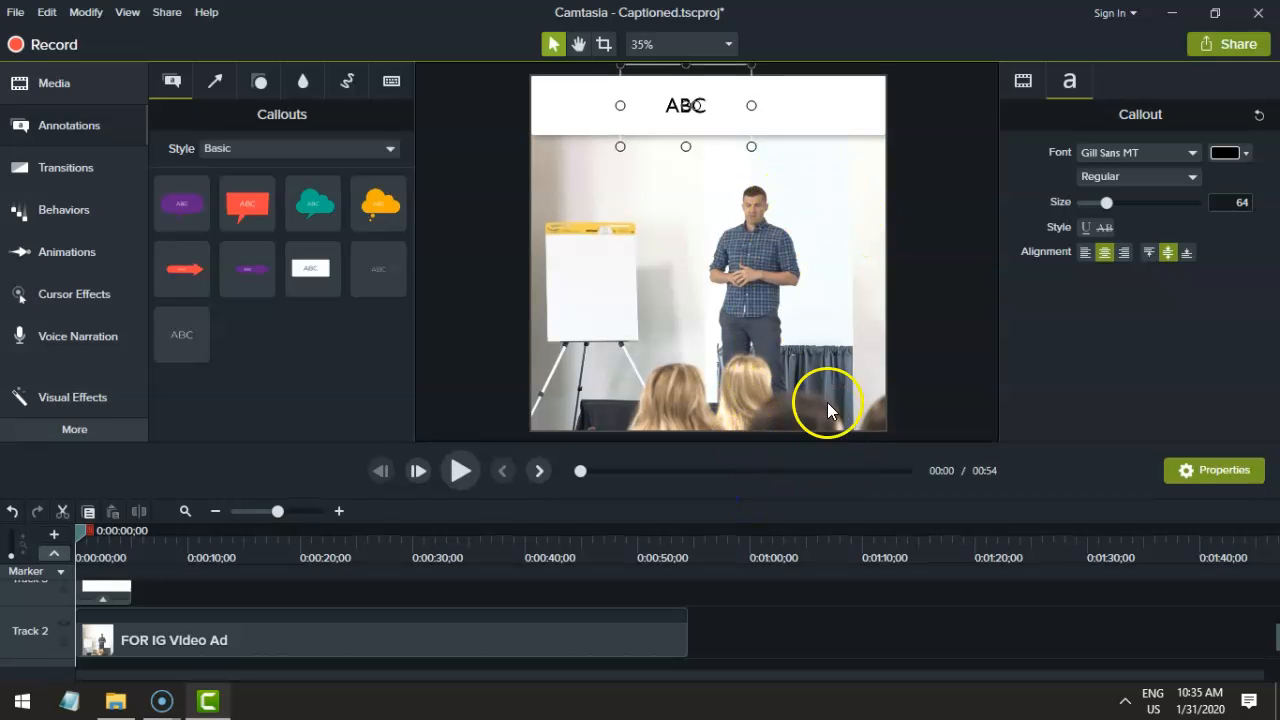
{"action": "scroll", "coordinate": [730, 219], "scroll_direction": "up", "scroll_amount": 1}
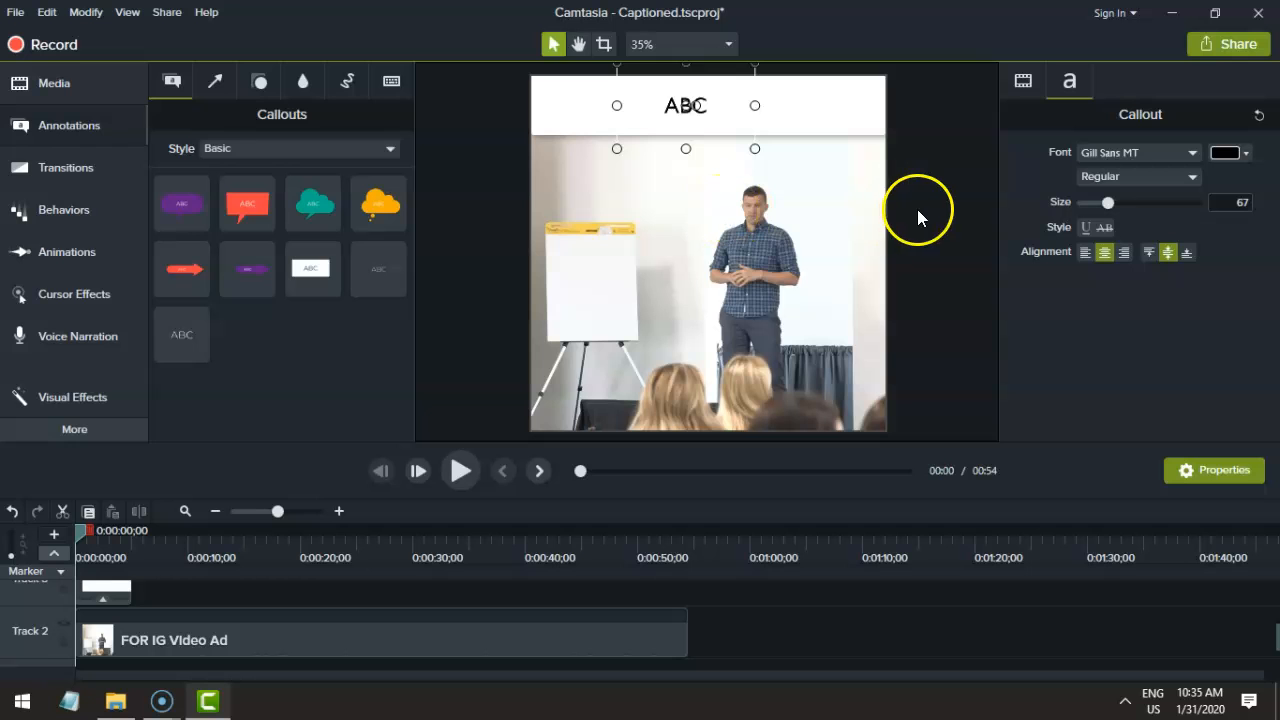
{"action": "left_click", "coordinate": [708, 48]}
{"action": "left_click", "coordinate": [655, 145]}
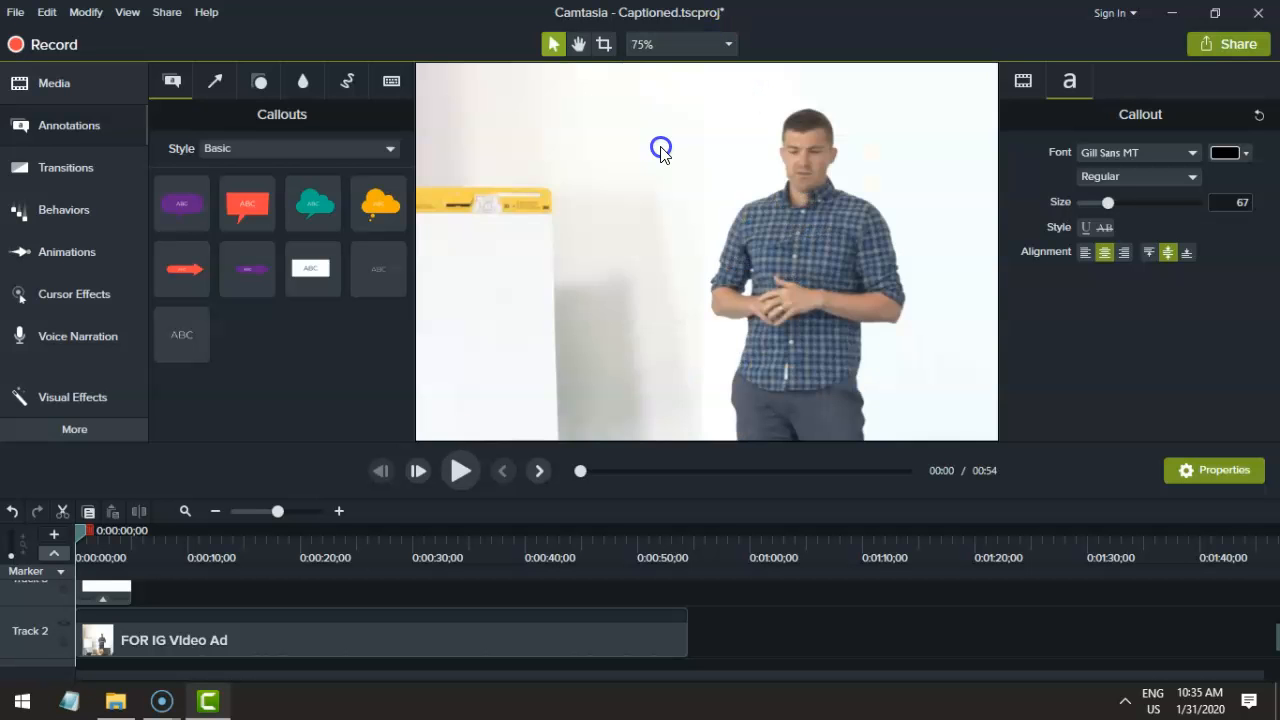
{"action": "scroll", "coordinate": [881, 195], "scroll_direction": "up", "scroll_amount": 2}
{"action": "scroll", "coordinate": [880, 193], "scroll_direction": "down", "scroll_amount": 1}
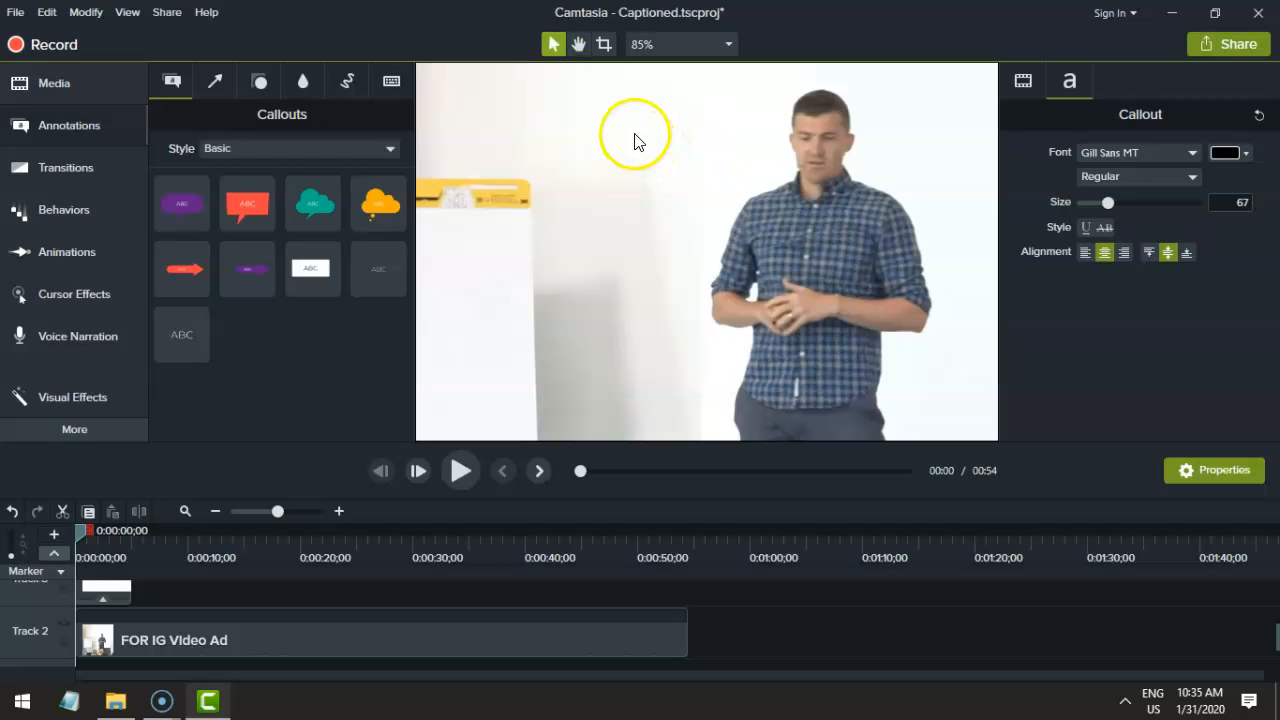
{"action": "left_click_drag", "start_coordinate": [646, 120], "coordinate": [729, 327]}
{"action": "left_click_drag", "start_coordinate": [697, 209], "coordinate": [815, 295]}
{"action": "left_click", "coordinate": [645, 228]}
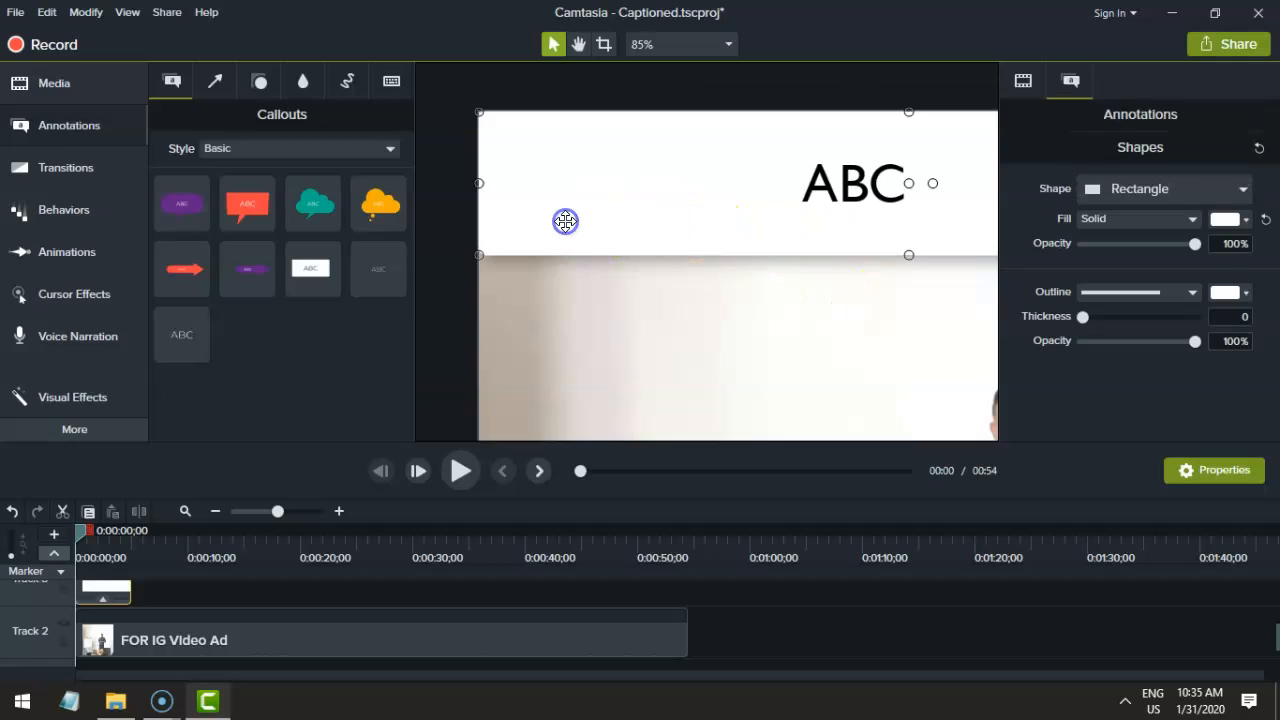
{"action": "left_click", "coordinate": [846, 231]}
{"action": "left_click_drag", "start_coordinate": [853, 195], "coordinate": [750, 192]}
{"action": "left_click_drag", "start_coordinate": [753, 83], "coordinate": [753, 165]}
{"action": "left_click_drag", "start_coordinate": [783, 221], "coordinate": [774, 166]}
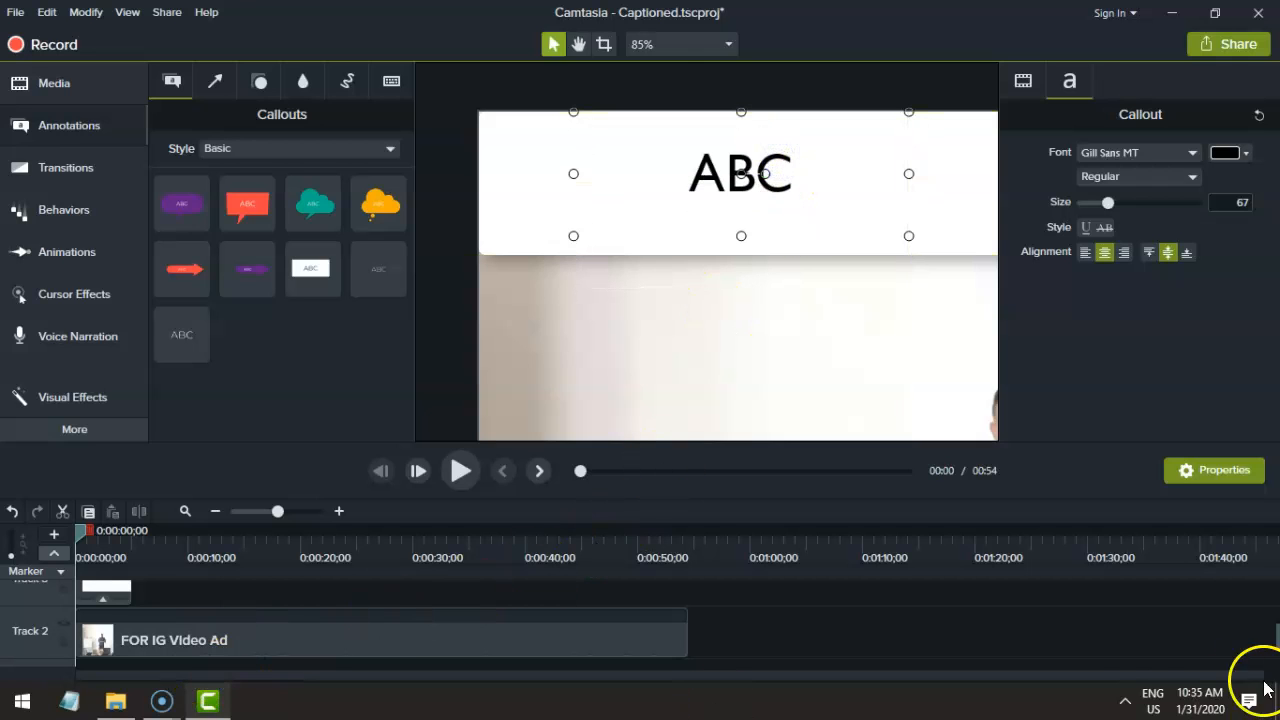
Switch to Slack and copy the headline "What separates the successful from the unsuccessful in marketing" from the chat message
{"action": "left_click", "coordinate": [1125, 700]}
{"action": "left_click", "coordinate": [1115, 663]}
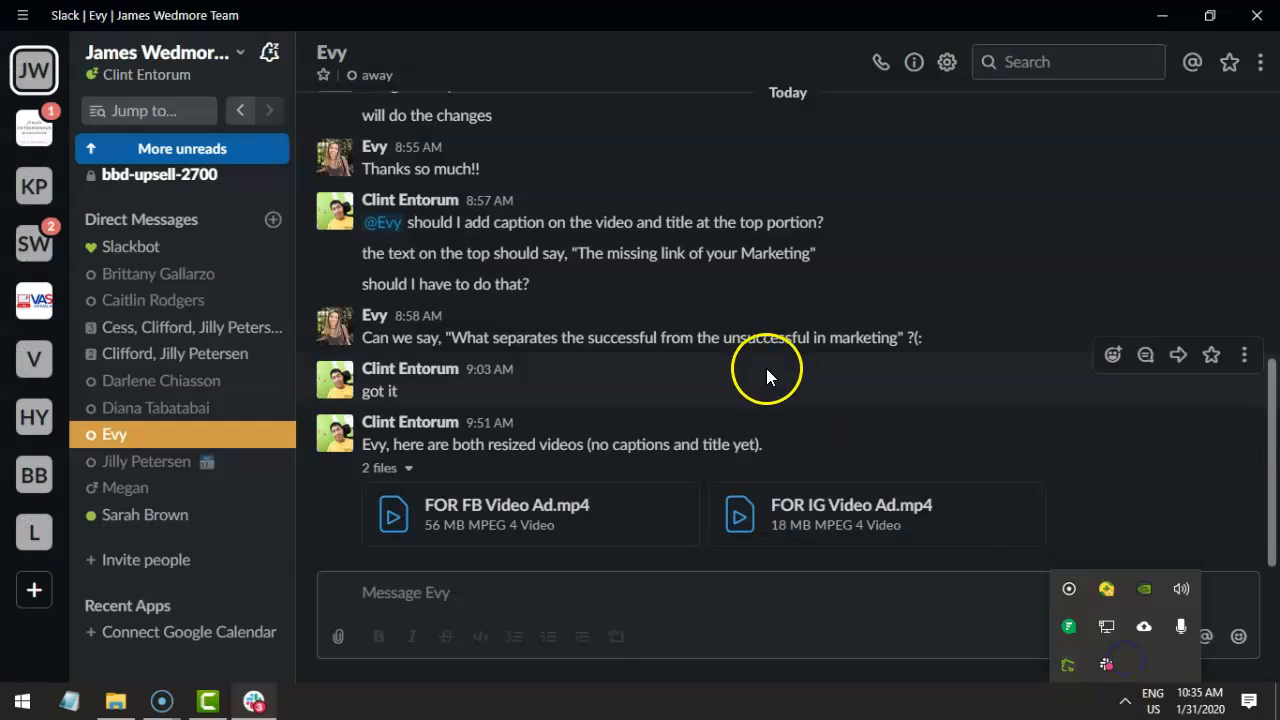
{"action": "scroll", "coordinate": [694, 380], "scroll_direction": "up", "scroll_amount": 2}
{"action": "left_click_drag", "start_coordinate": [574, 347], "coordinate": [741, 361]}
{"action": "left_click_drag", "start_coordinate": [460, 432], "coordinate": [900, 424]}
{"action": "key", "text": "ctrl+c"}
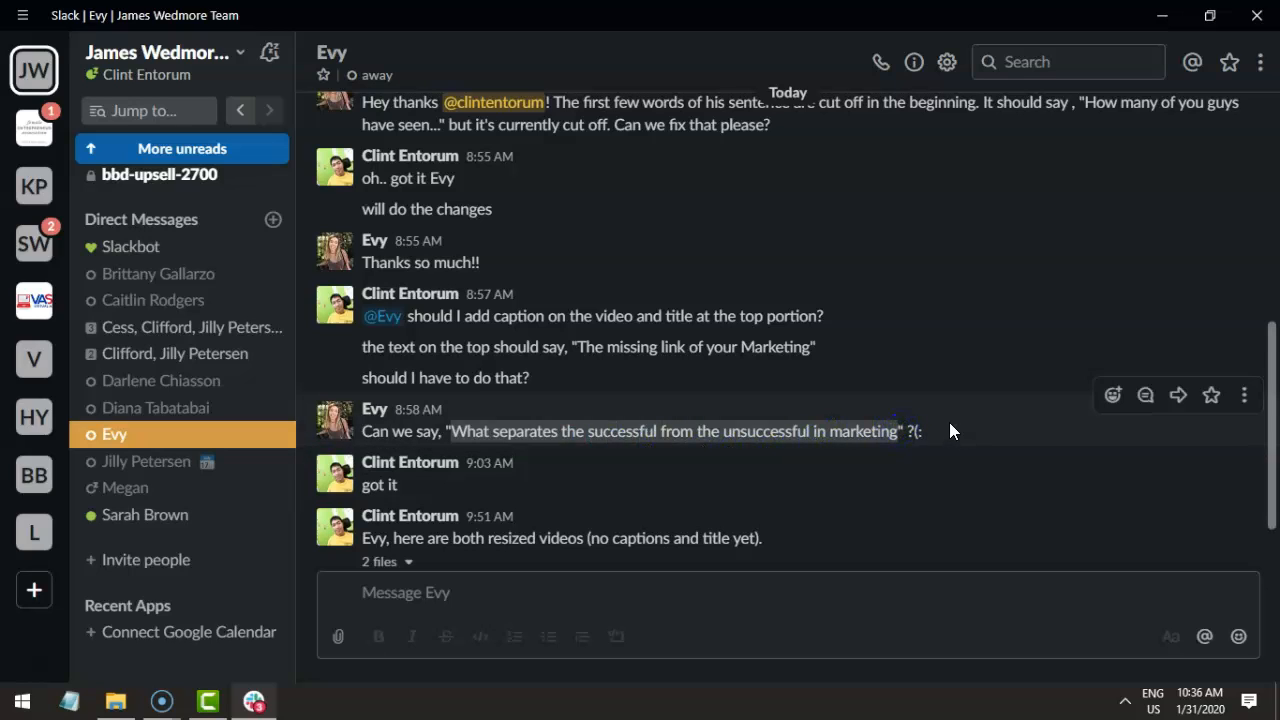
Return to Camtasia and replace the ABC callout's text with the copied headline
{"action": "key", "text": "alt+Tab"}
{"action": "left_click", "coordinate": [753, 197]}
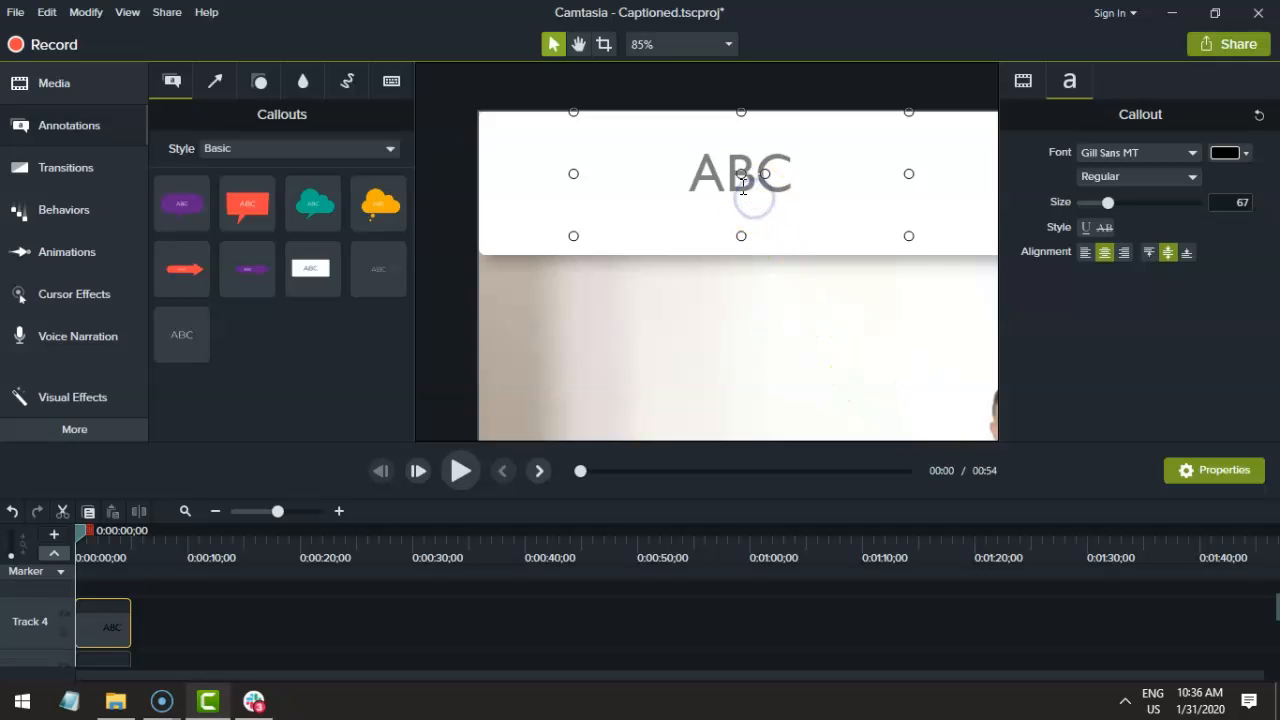
{"action": "left_click", "coordinate": [722, 178]}
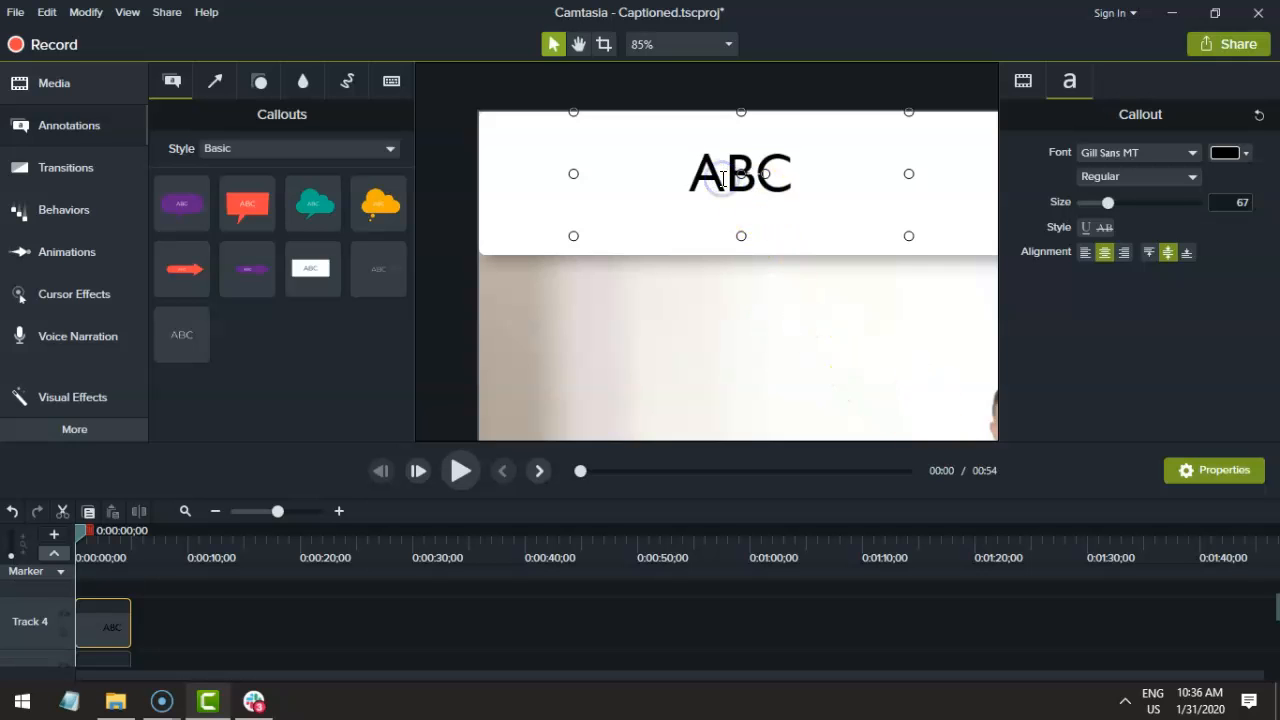
{"action": "key", "text": "ctrl+a"}
{"action": "key", "text": "ctrl+v"}
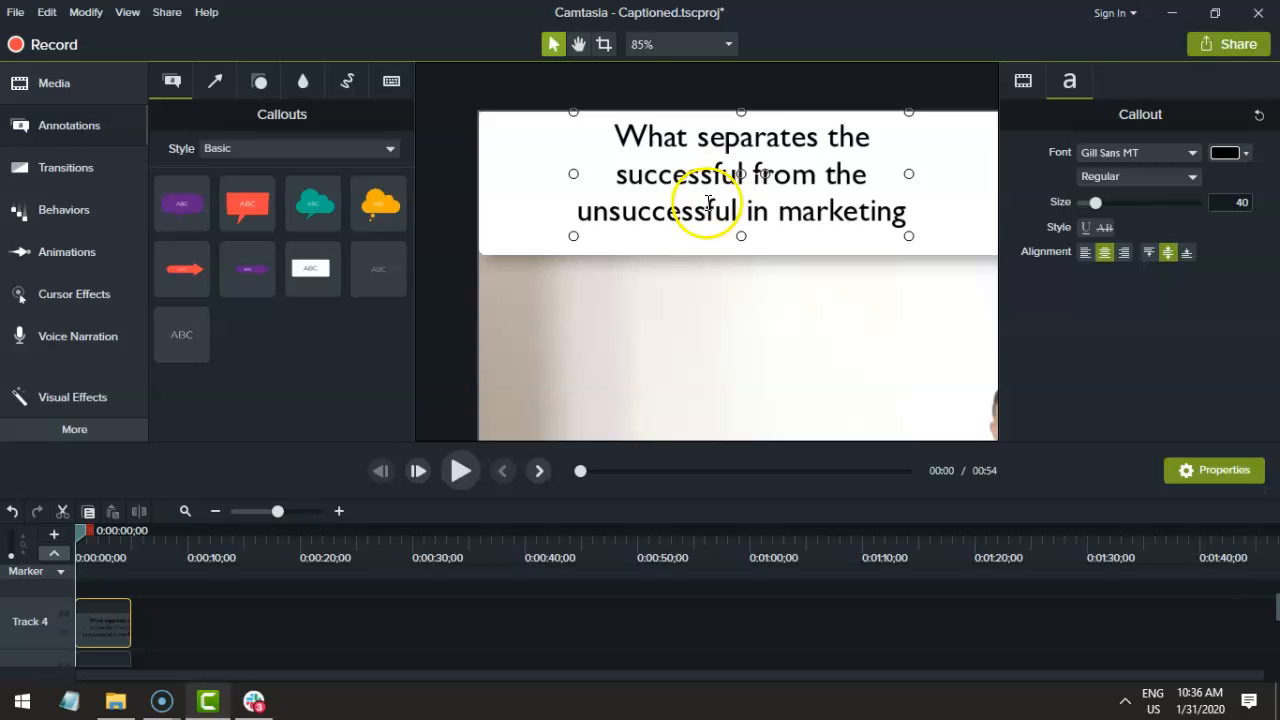
Widen and center the headline callout across the white bar so its text fits on two lines at size 61
{"action": "left_click", "coordinate": [708, 295]}
{"action": "scroll", "coordinate": [710, 292], "scroll_direction": "down", "scroll_amount": 3}
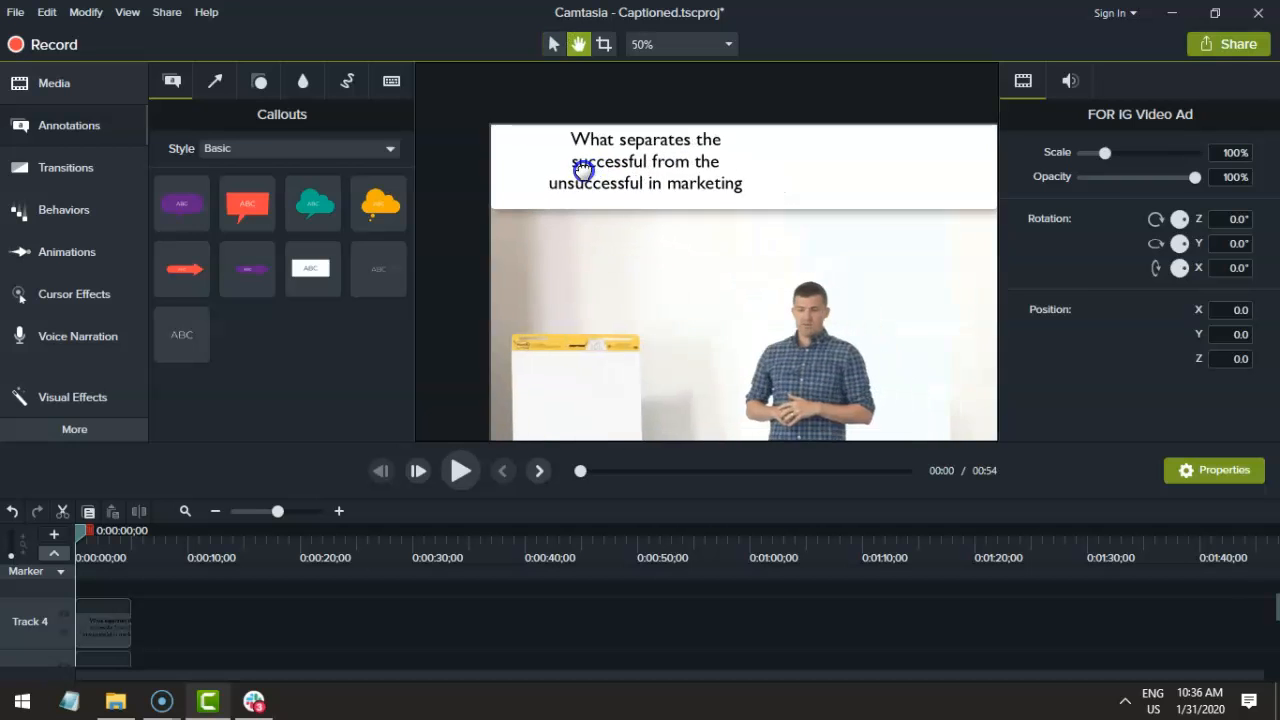
{"action": "left_click", "coordinate": [570, 160]}
{"action": "left_click_drag", "start_coordinate": [669, 159], "coordinate": [880, 163]}
{"action": "left_click_drag", "start_coordinate": [780, 160], "coordinate": [767, 153]}
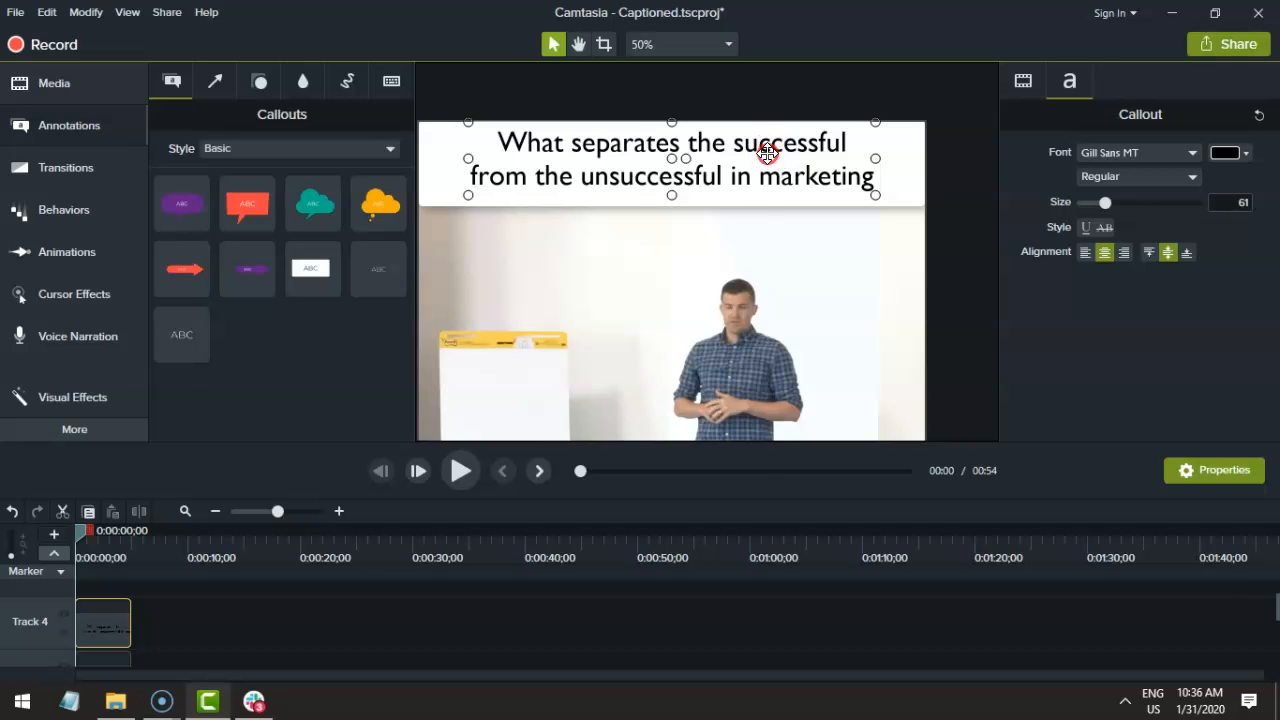
{"action": "right_click", "coordinate": [767, 153]}
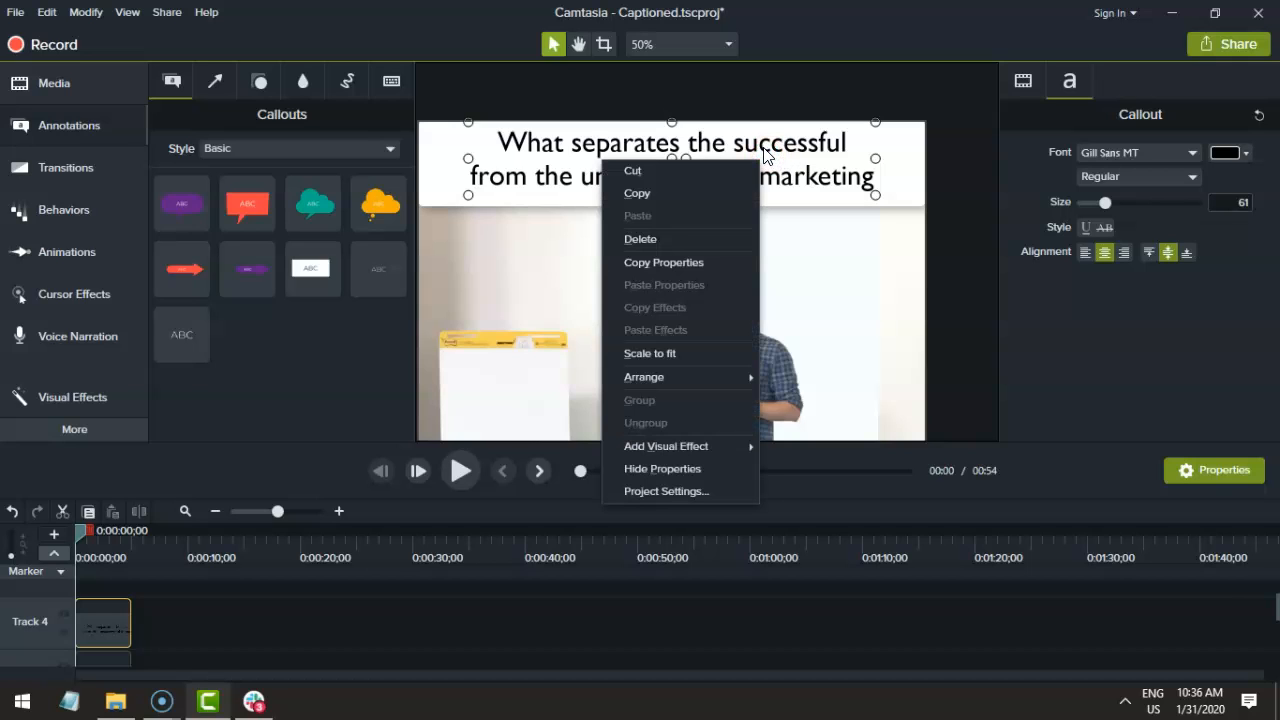
{"action": "left_click", "coordinate": [586, 129]}
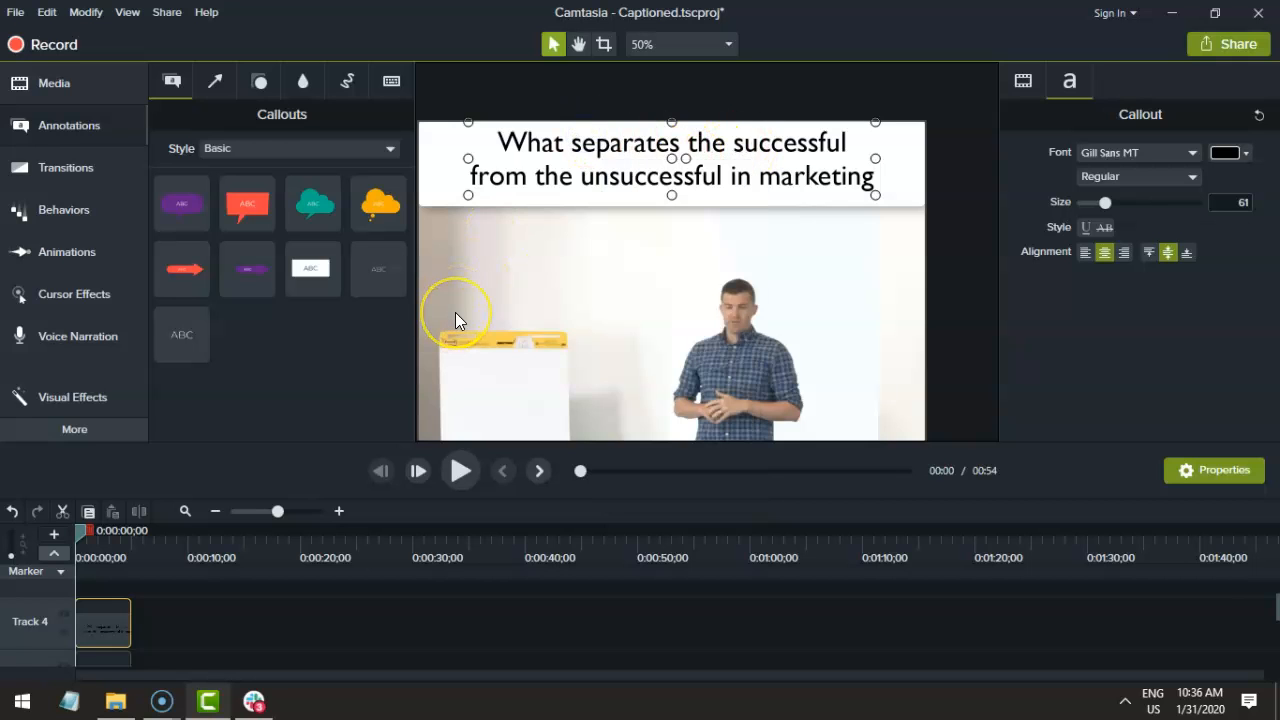
Open Word and paste the copied headline into a blank document
{"action": "key", "text": "super"}
{"action": "type", "text": "word"}
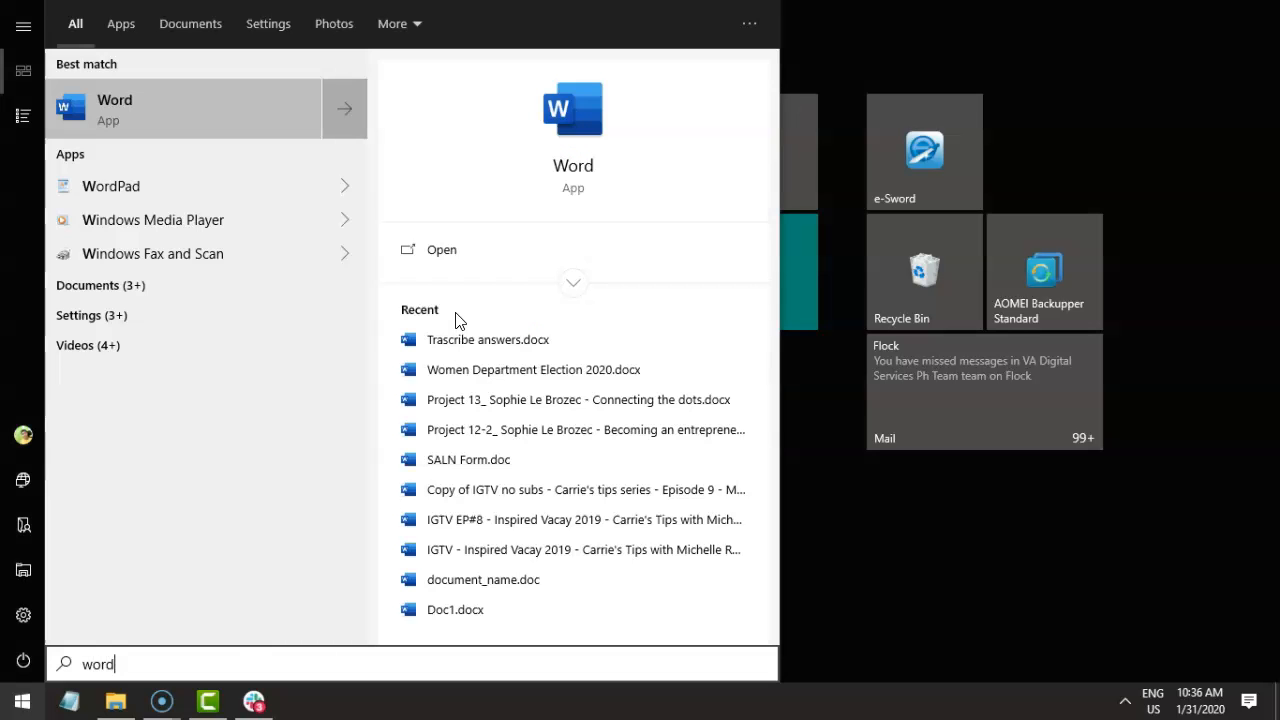
{"action": "key", "text": "Return"}
{"action": "left_click", "coordinate": [711, 257]}
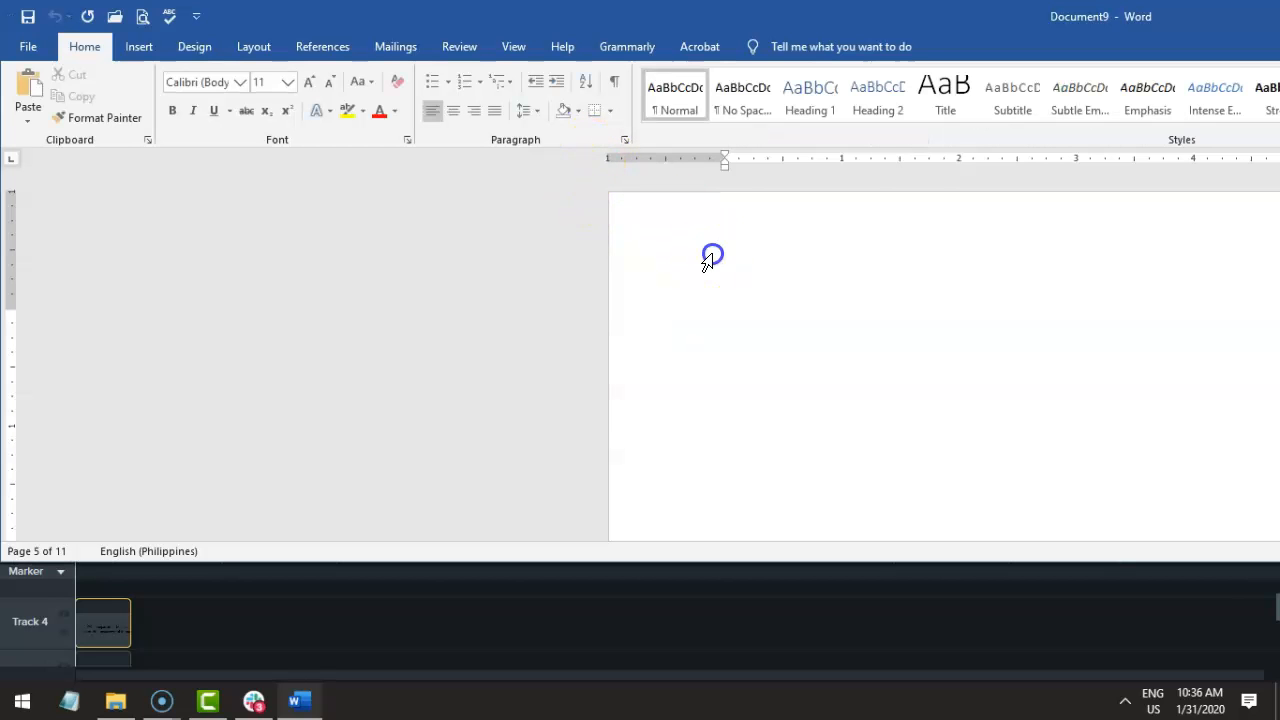
{"action": "double_click", "coordinate": [1108, 16]}
{"action": "key", "text": "ctrl+v"}
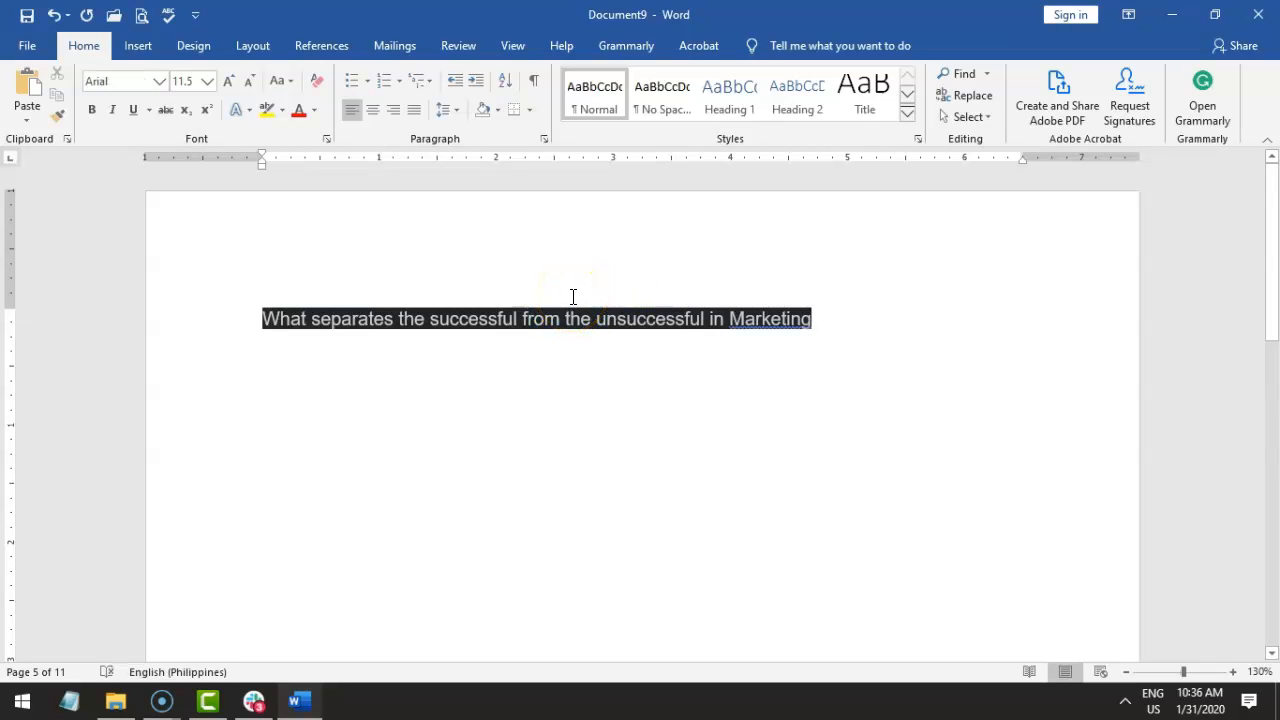
Convert the pasted headline to all uppercase letters and copy the whole line
{"action": "key", "text": "F3"}
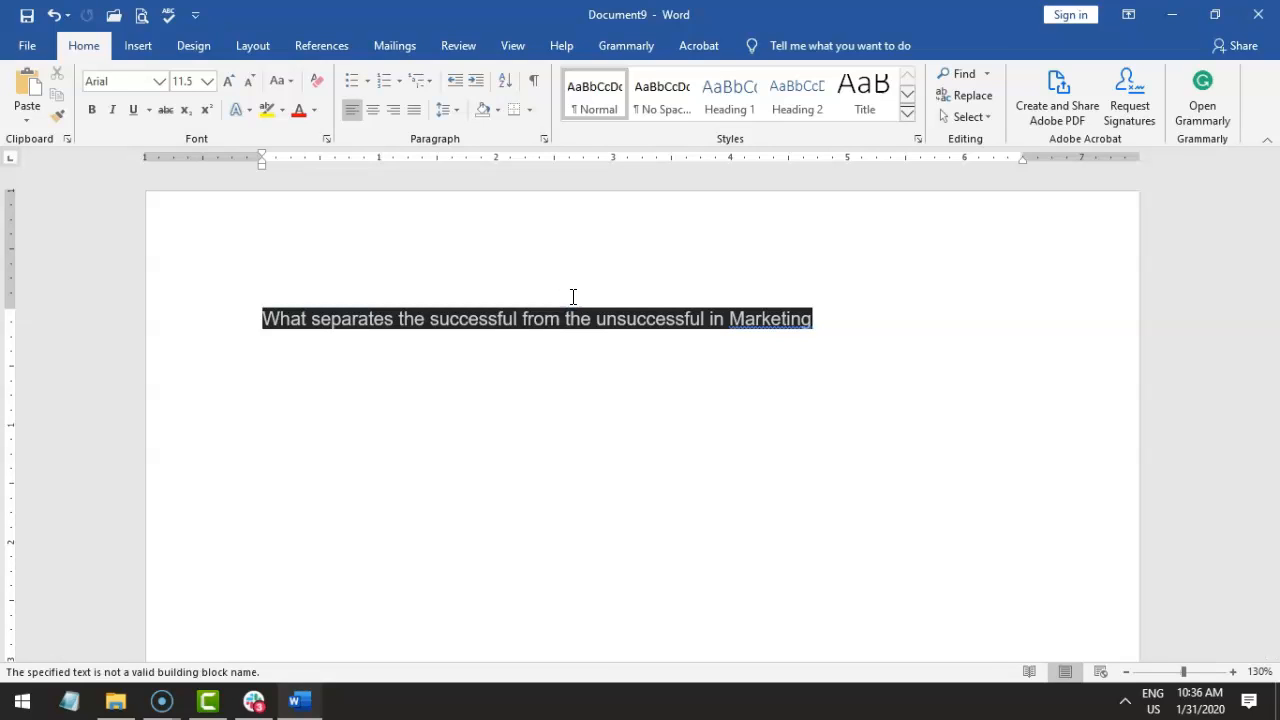
{"action": "key", "text": "shift+F3"}
{"action": "key", "text": "shift+F3"}
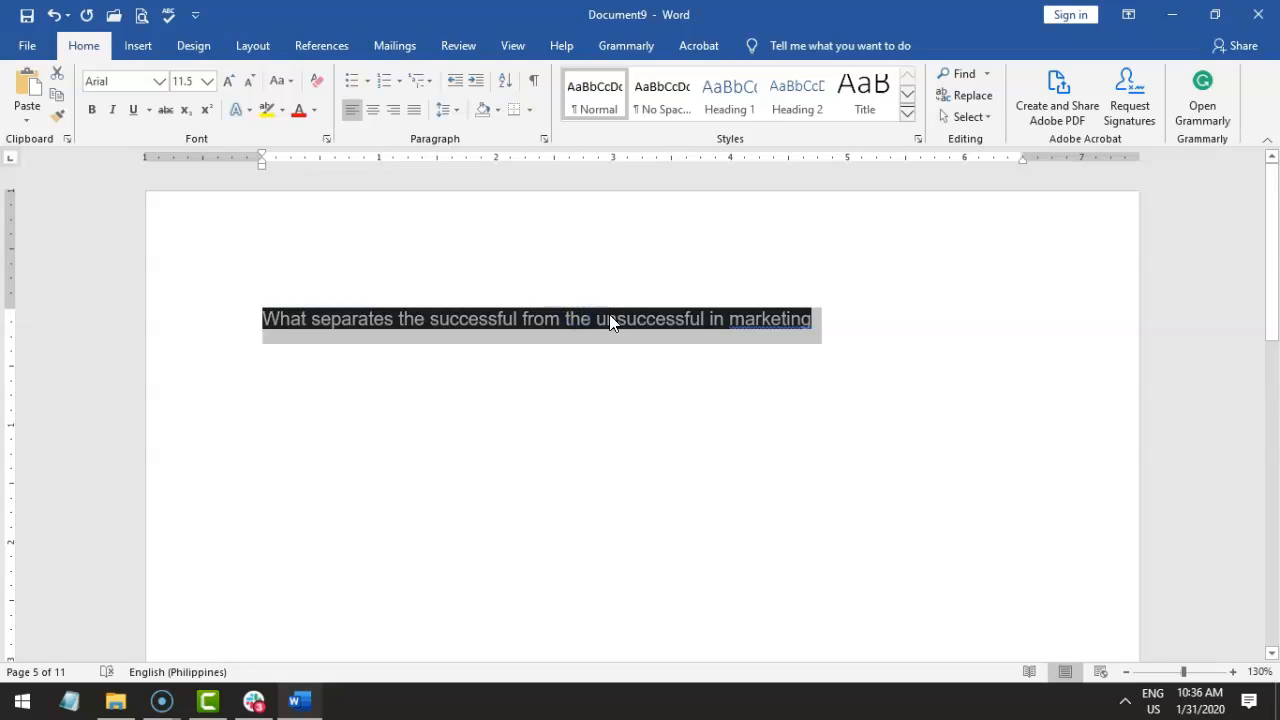
{"action": "key", "text": "shift+F3"}
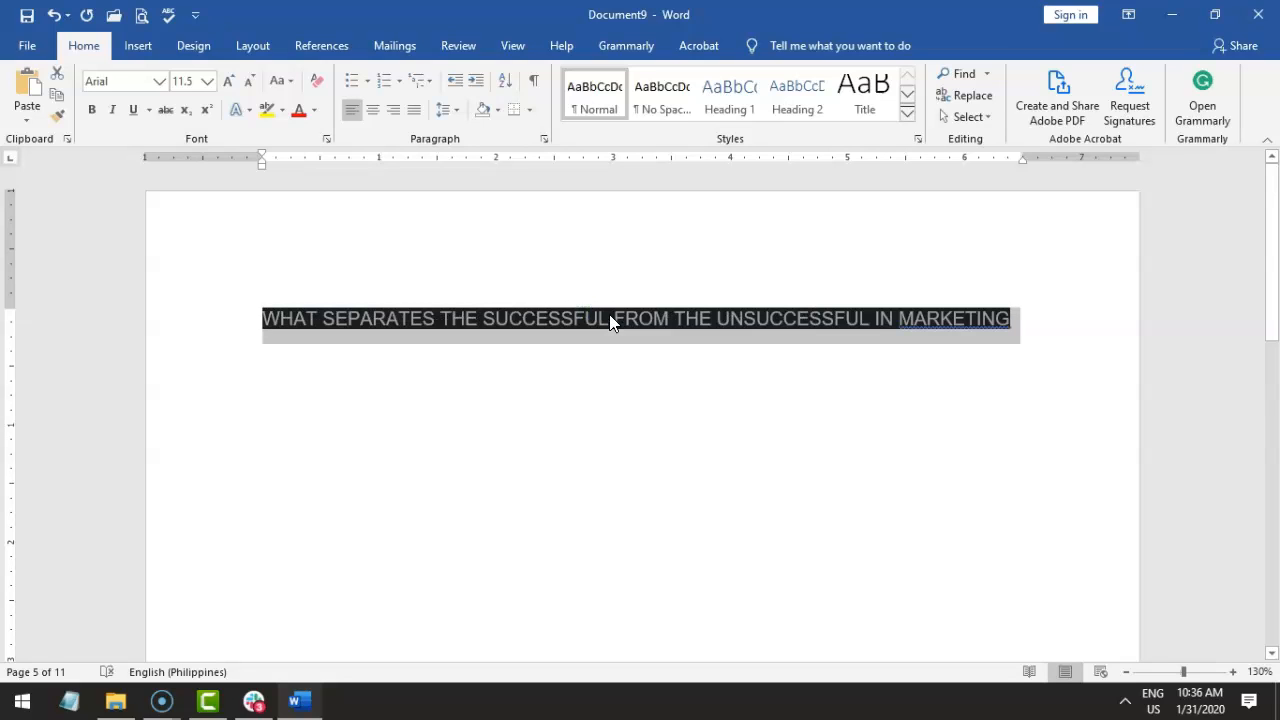
{"action": "triple_click", "coordinate": [674, 349]}
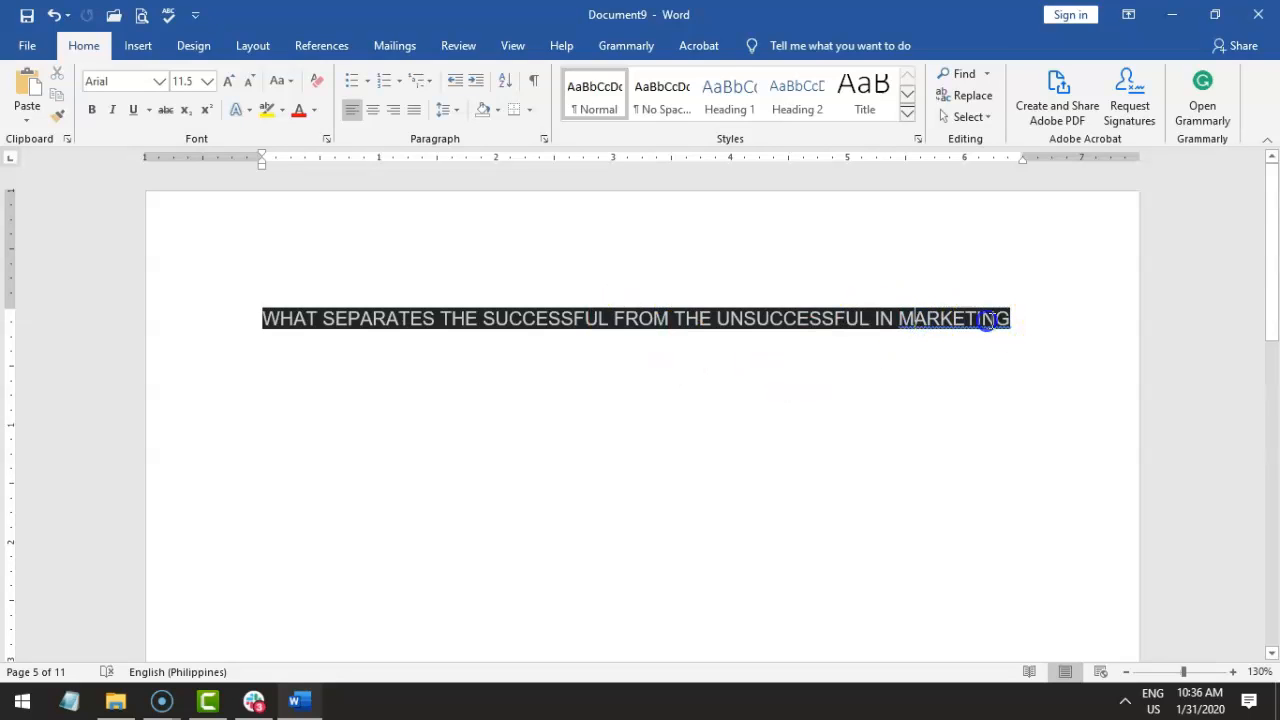
{"action": "triple_click", "coordinate": [267, 311]}
{"action": "key", "text": "ctrl+c"}
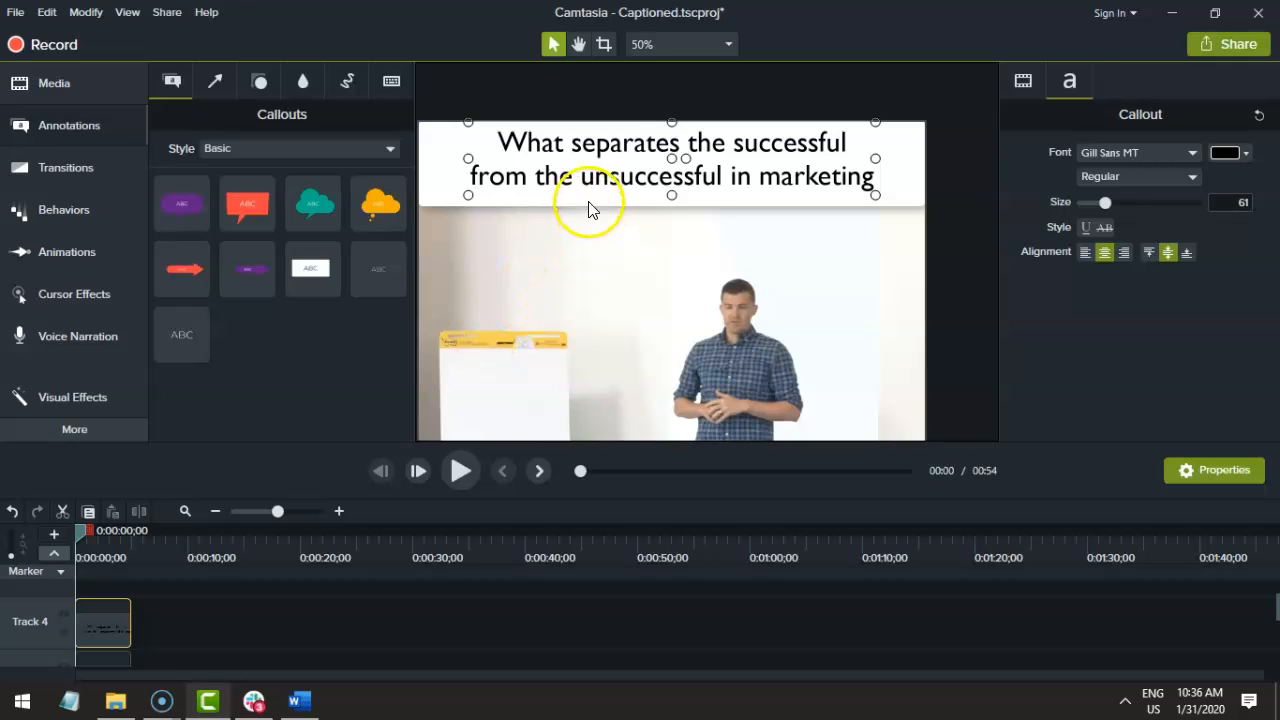
Switch to Camtasia and try to replace the headline callout's text with the uppercase version copied from Word
{"action": "left_click", "coordinate": [588, 188]}
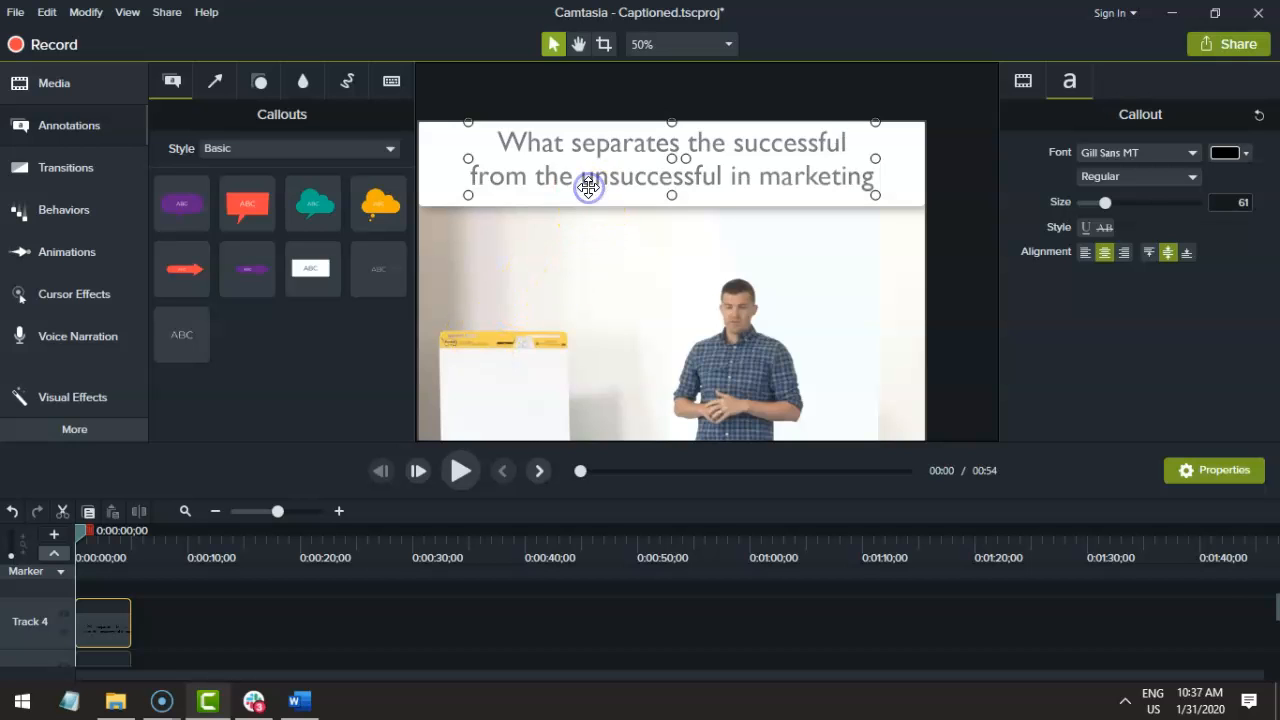
{"action": "double_click", "coordinate": [598, 177]}
{"action": "key", "text": "ctrl+a"}
{"action": "type", "text": "What separates the successful from the unsuccessful in marketing"}
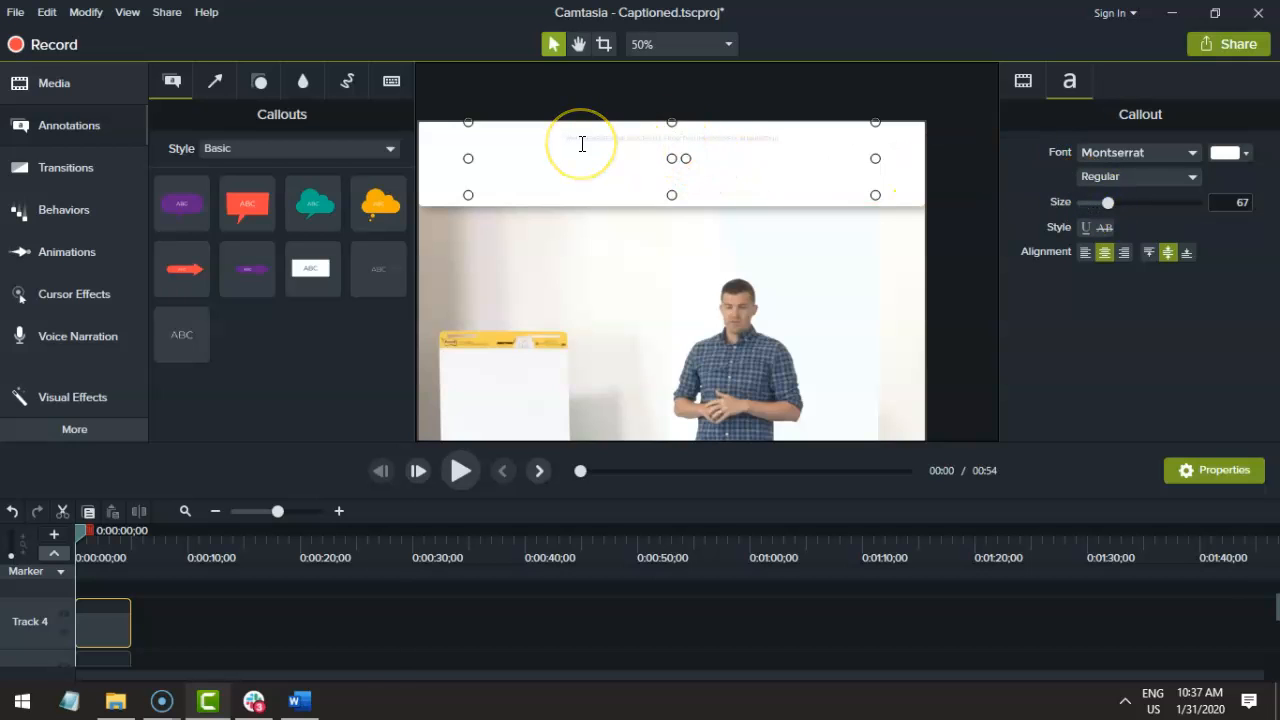
Open Notepad, paste the uppercase headline as plain text and select all of it for copying
{"action": "key", "text": "super+r"}
{"action": "type", "text": "note"}
{"action": "key", "text": "Return"}
{"action": "key", "text": "ctrl+v"}
{"action": "key", "text": "ctrl+a"}
Switch back to Camtasia and replace the headline callout's whole text with the uppercase headline copied from Notepad
{"action": "key", "text": "alt+Tab"}
{"action": "left_click", "coordinate": [555, 160]}
{"action": "type", "text": "What separates the successful from the unsuccessful in marketing"}
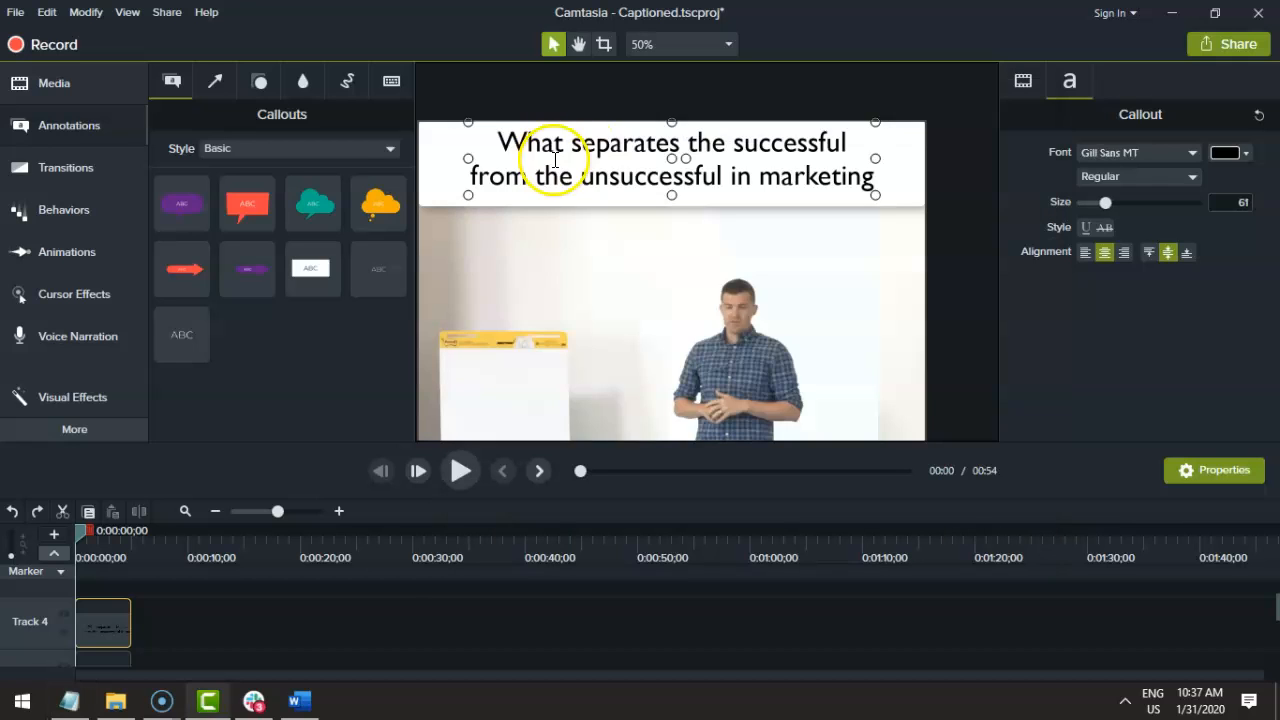
{"action": "key", "text": "ctrl+a"}
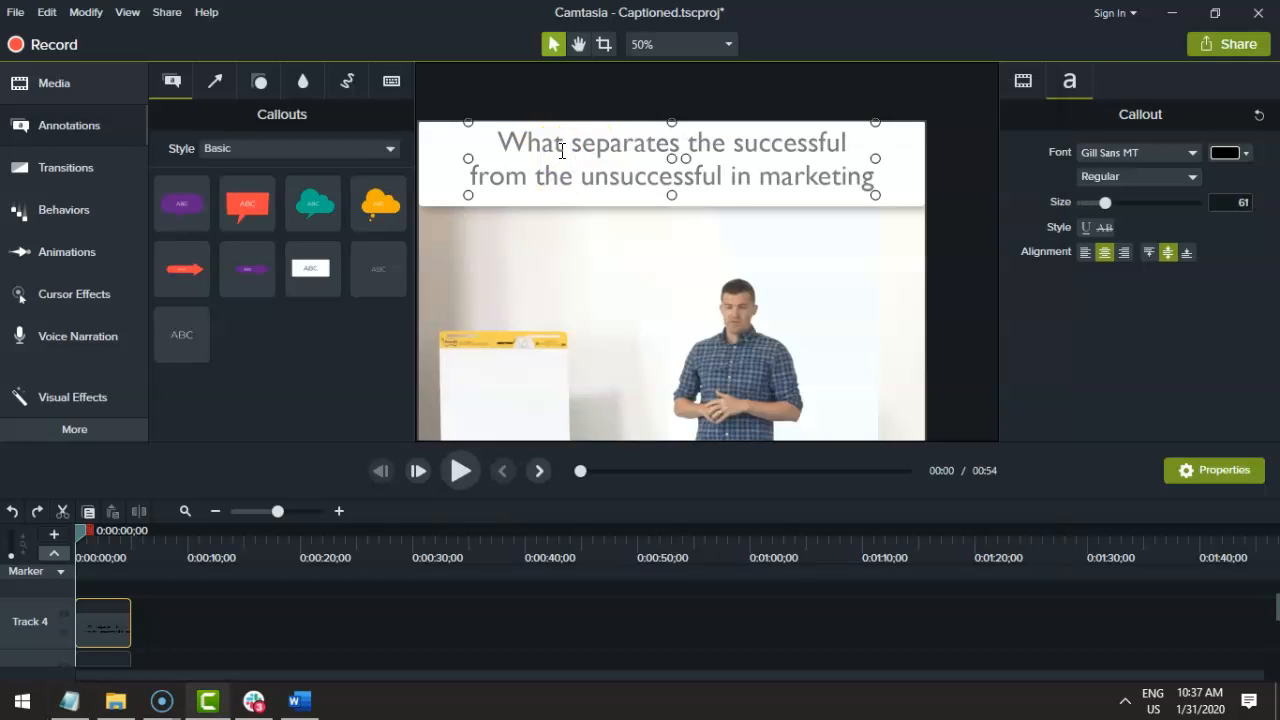
{"action": "type", "text": "What separates the successful from the unsuccessful in marketing"}
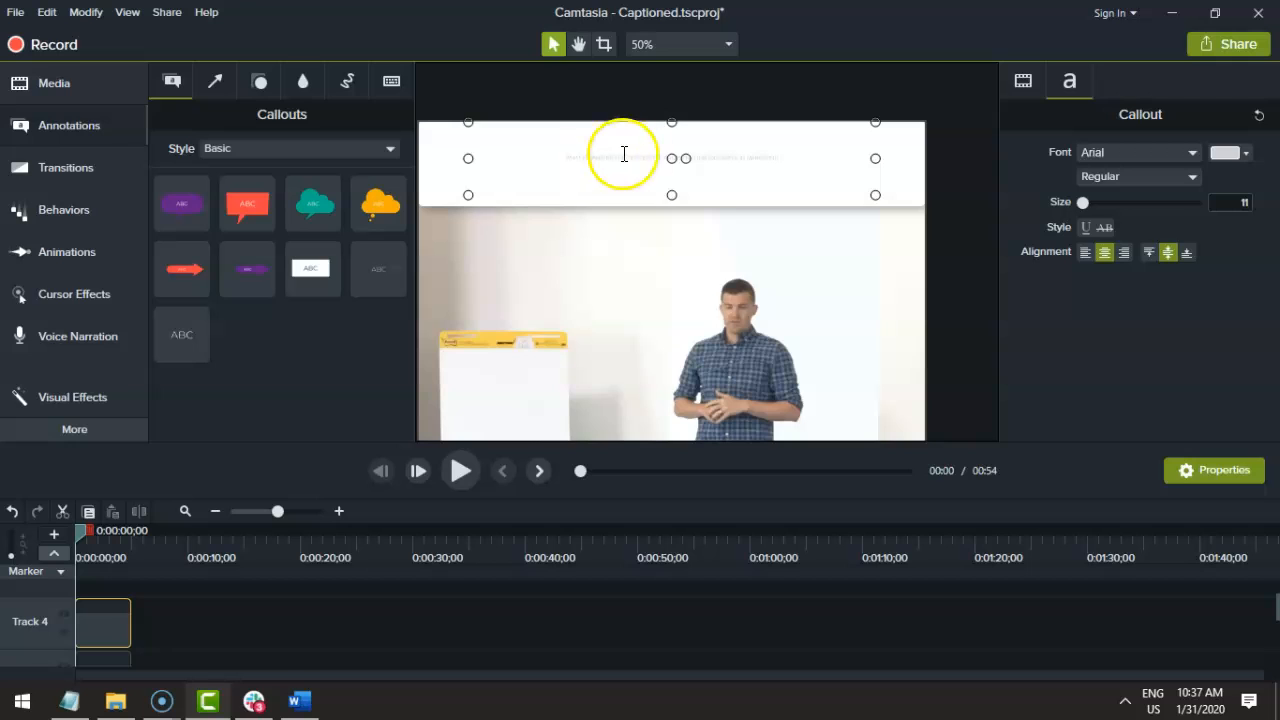
Enlarge the uppercase headline text to about size 46 so it fills two lines in the white bar
{"action": "left_click", "coordinate": [620, 161]}
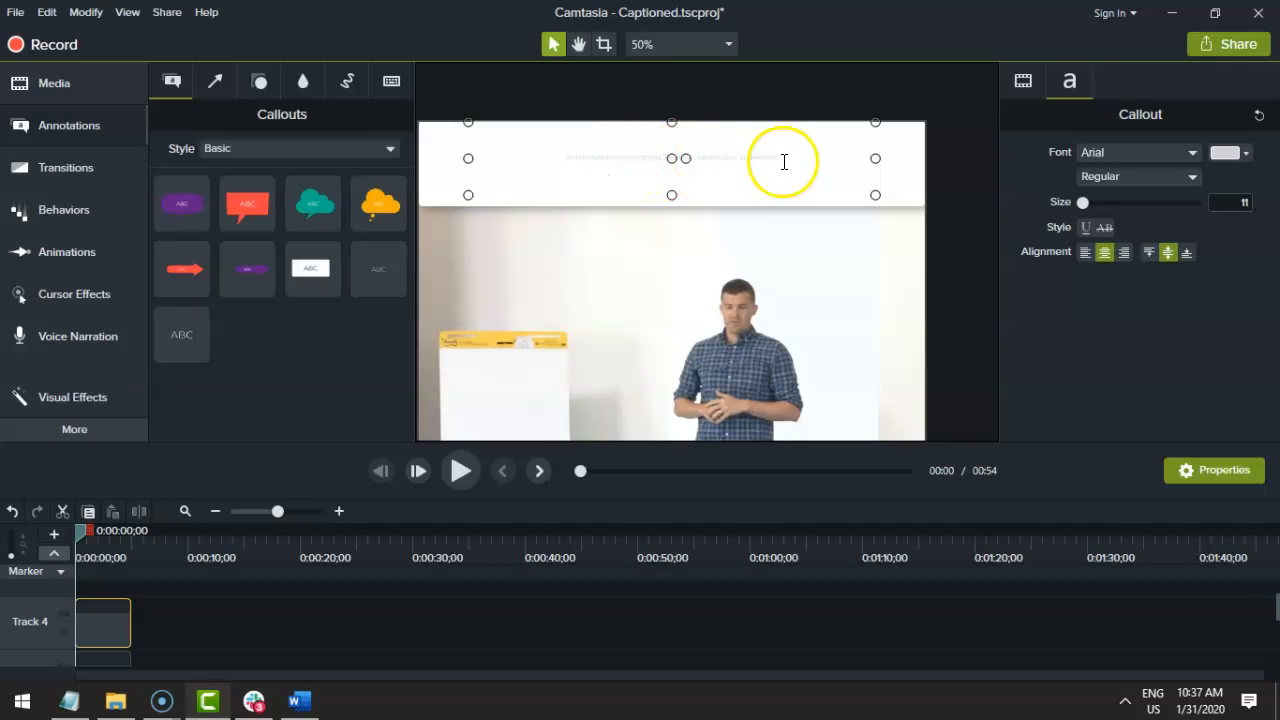
{"action": "left_click", "coordinate": [1084, 203]}
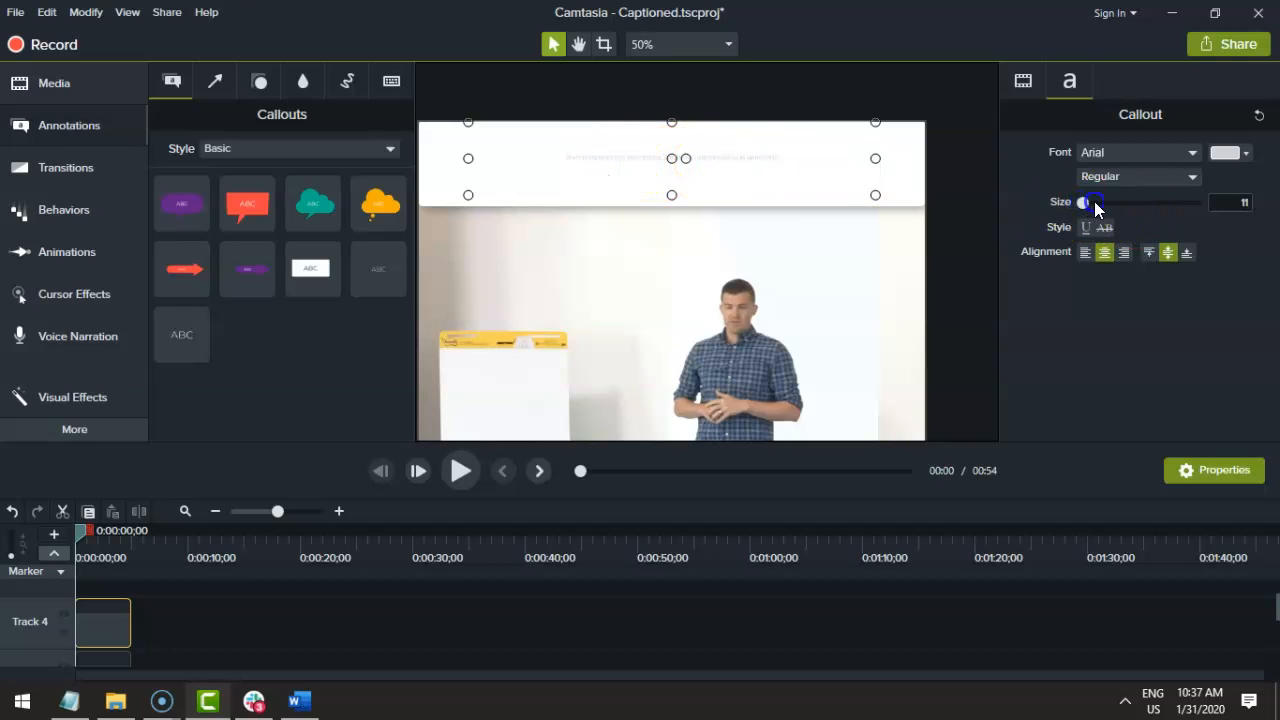
{"action": "left_click", "coordinate": [883, 243]}
{"action": "left_click", "coordinate": [766, 143]}
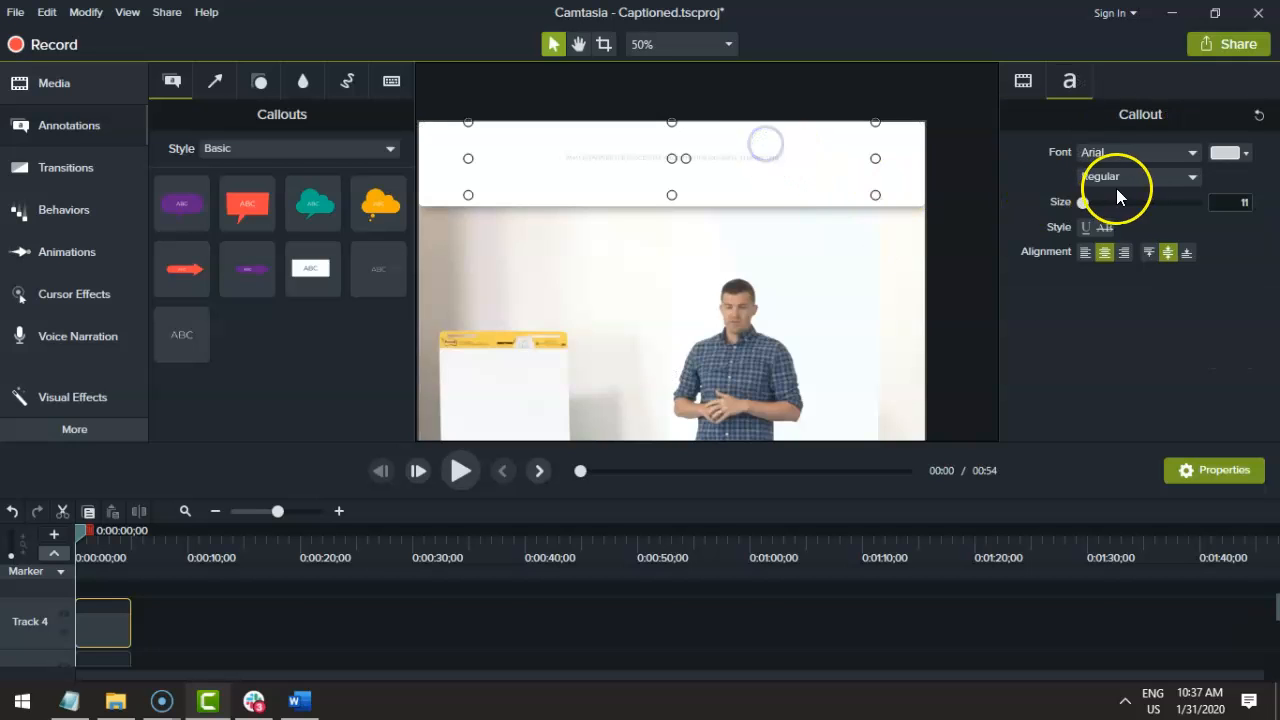
{"action": "left_click", "coordinate": [1085, 203]}
{"action": "left_click_drag", "start_coordinate": [1081, 212], "coordinate": [1095, 206]}
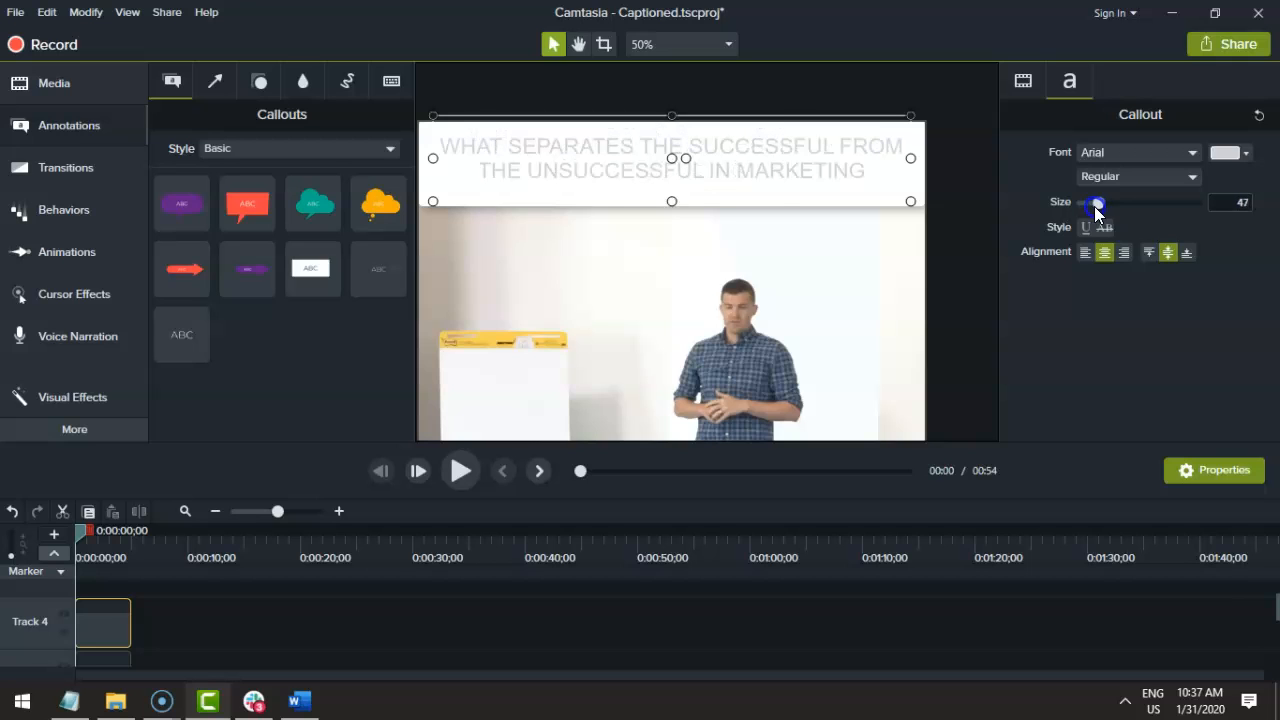
Change the headline text colour to dark grey
{"action": "left_click", "coordinate": [879, 232]}
{"action": "left_click", "coordinate": [848, 175]}
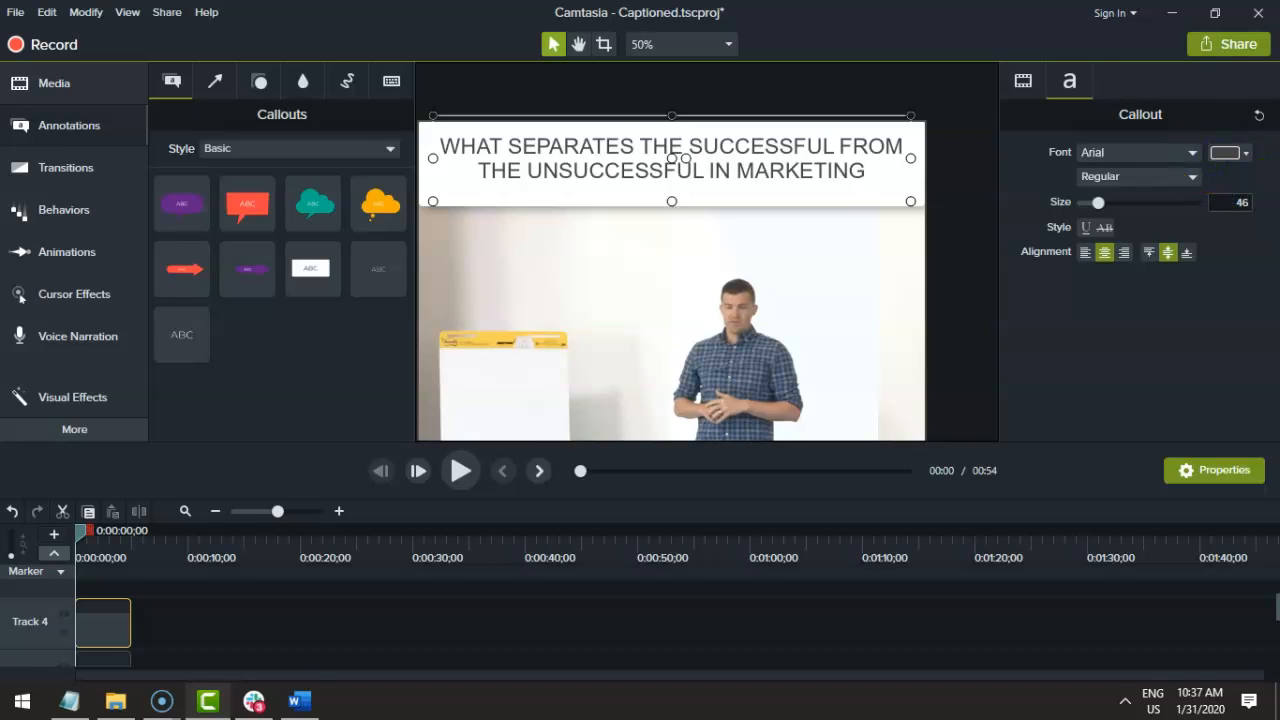
{"action": "left_click", "coordinate": [1222, 153]}
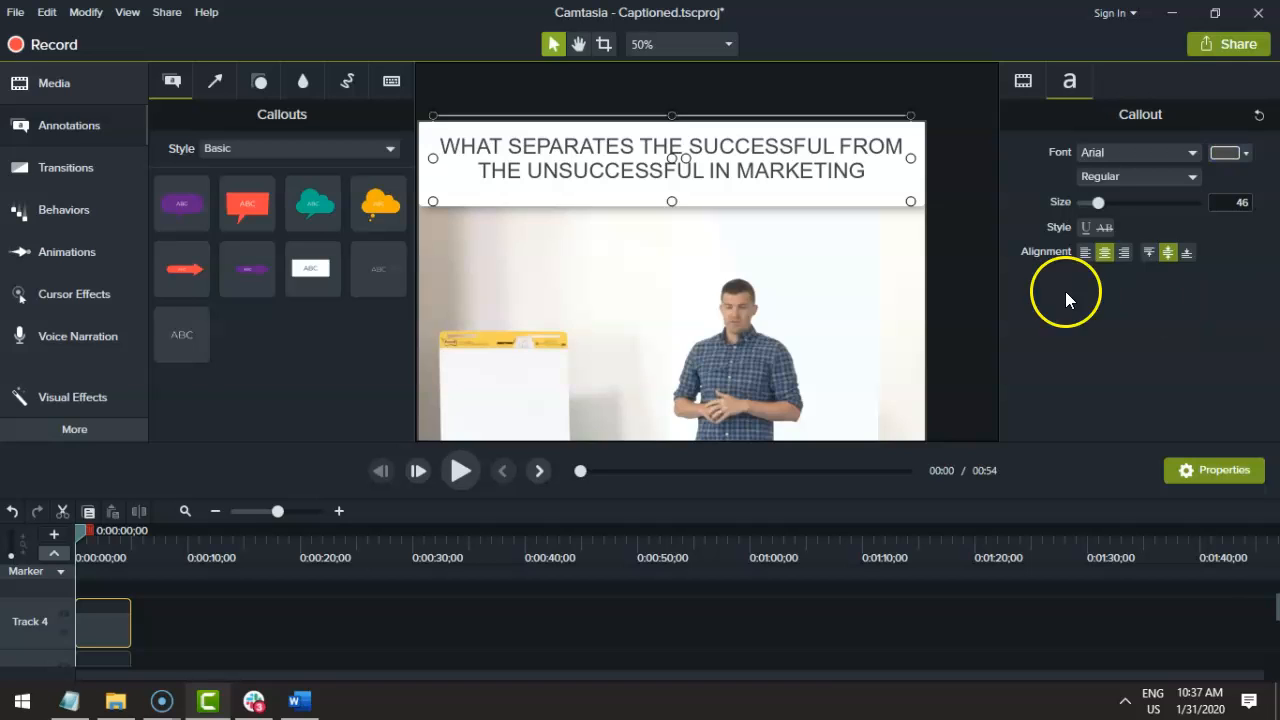
{"action": "left_click", "coordinate": [921, 285]}
{"action": "left_click", "coordinate": [755, 172]}
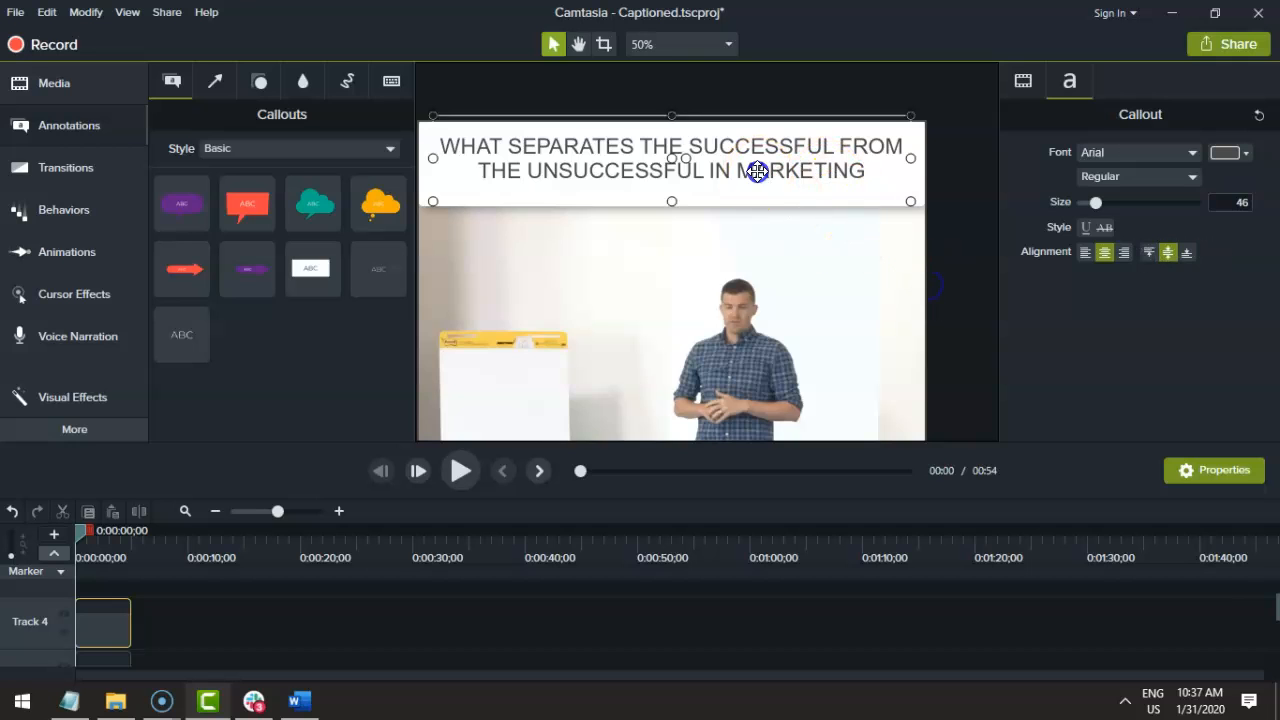
Move the headline callout slightly down so it is centred within the white bar above the clip
{"action": "left_click", "coordinate": [884, 214]}
{"action": "left_click", "coordinate": [910, 193]}
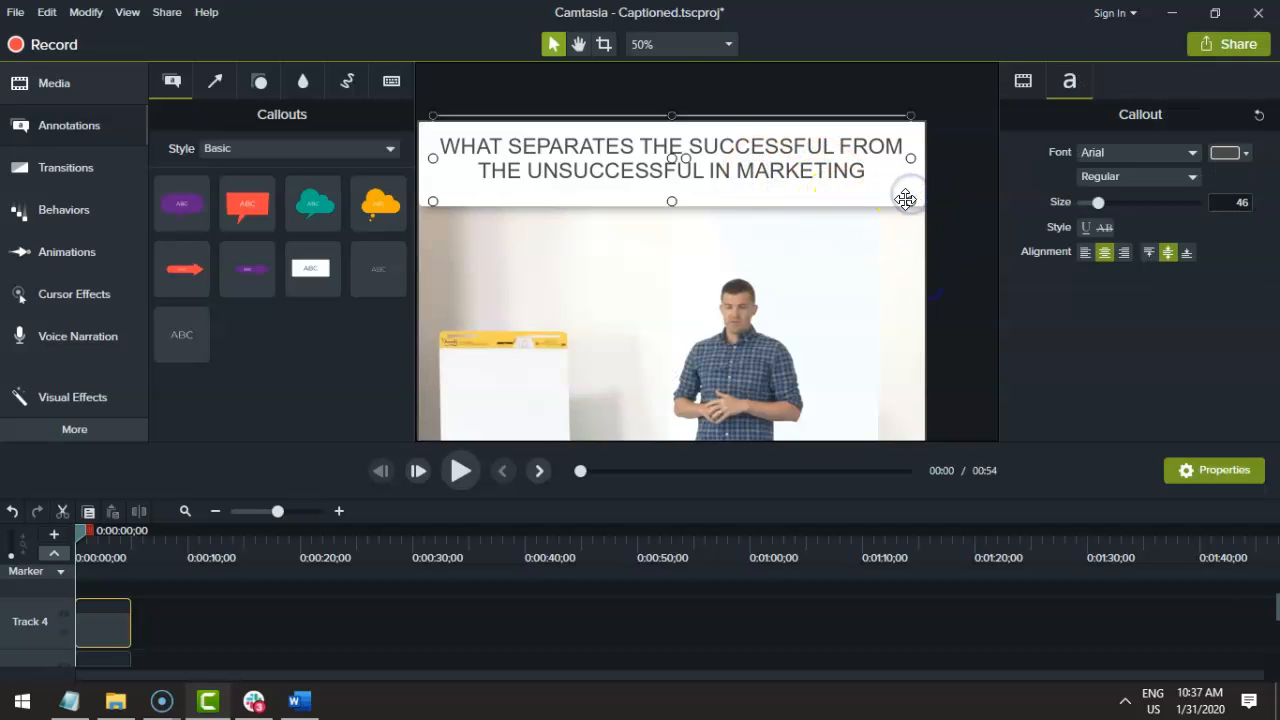
{"action": "left_click", "coordinate": [415, 221]}
{"action": "left_click", "coordinate": [419, 184]}
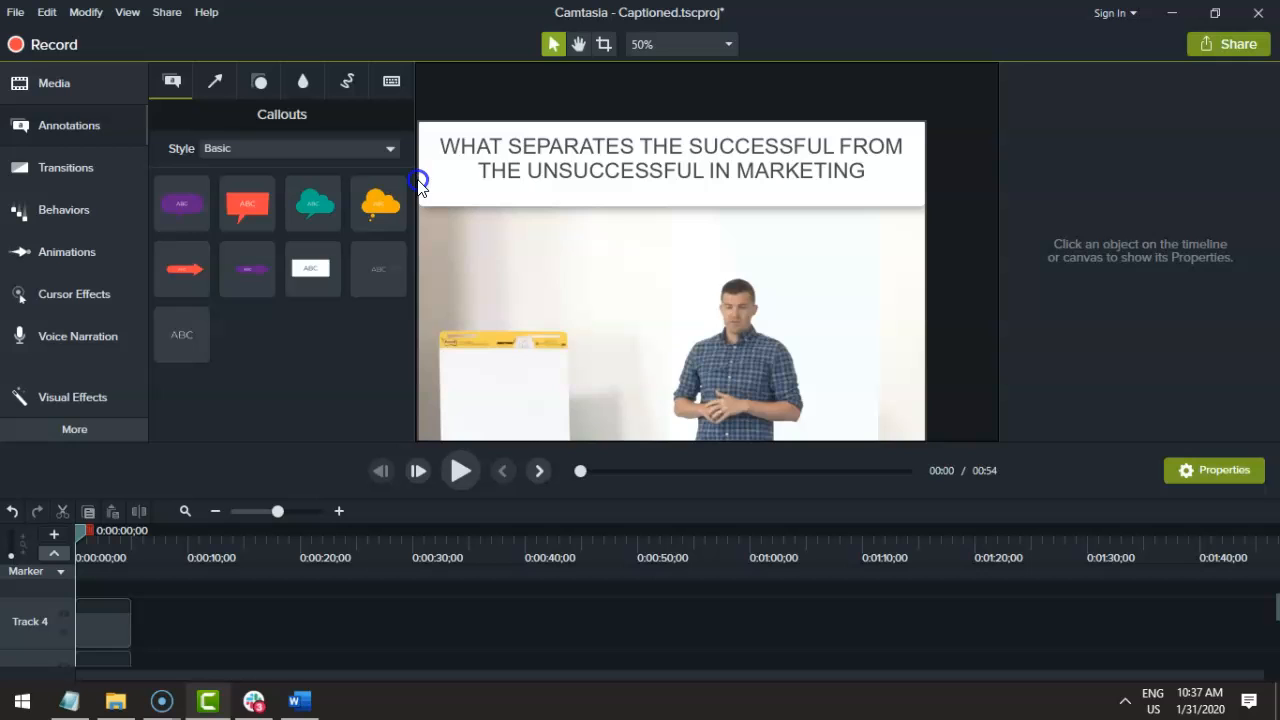
{"action": "left_click", "coordinate": [433, 203]}
{"action": "left_click", "coordinate": [503, 257]}
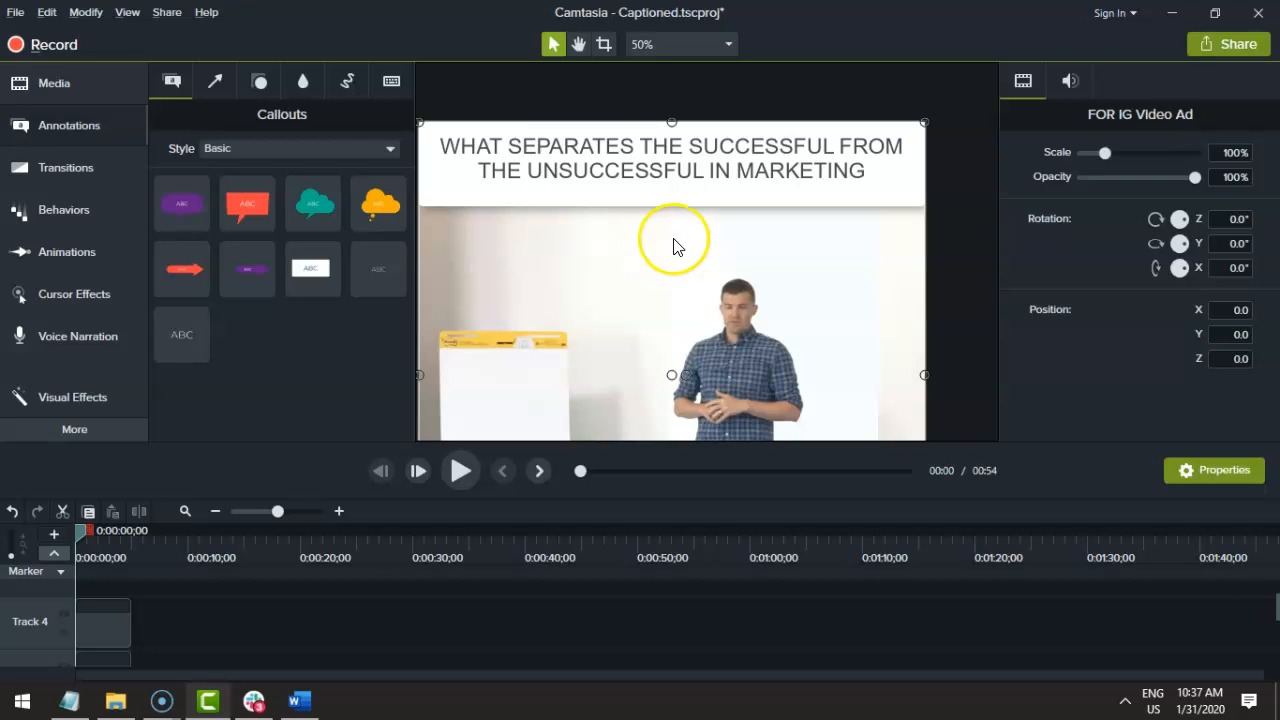
{"action": "scroll", "coordinate": [677, 240], "scroll_direction": "down", "scroll_amount": 1}
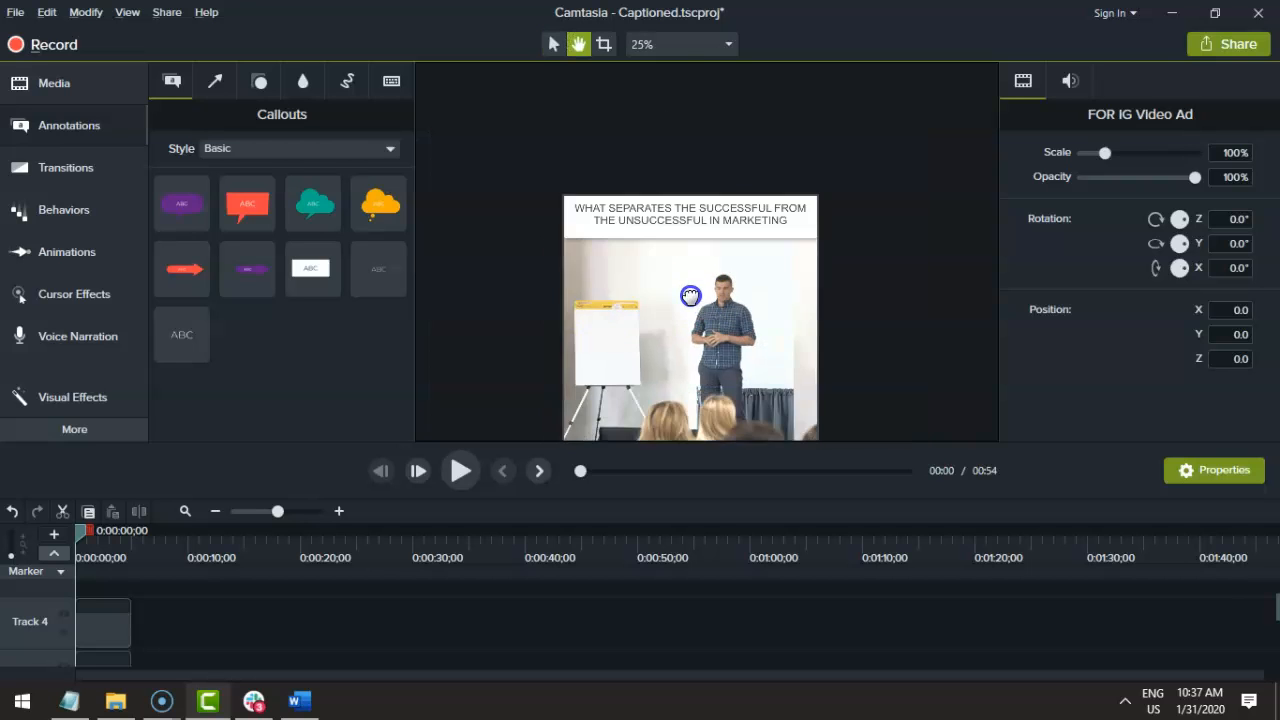
{"action": "left_click", "coordinate": [870, 237]}
{"action": "left_click", "coordinate": [775, 150]}
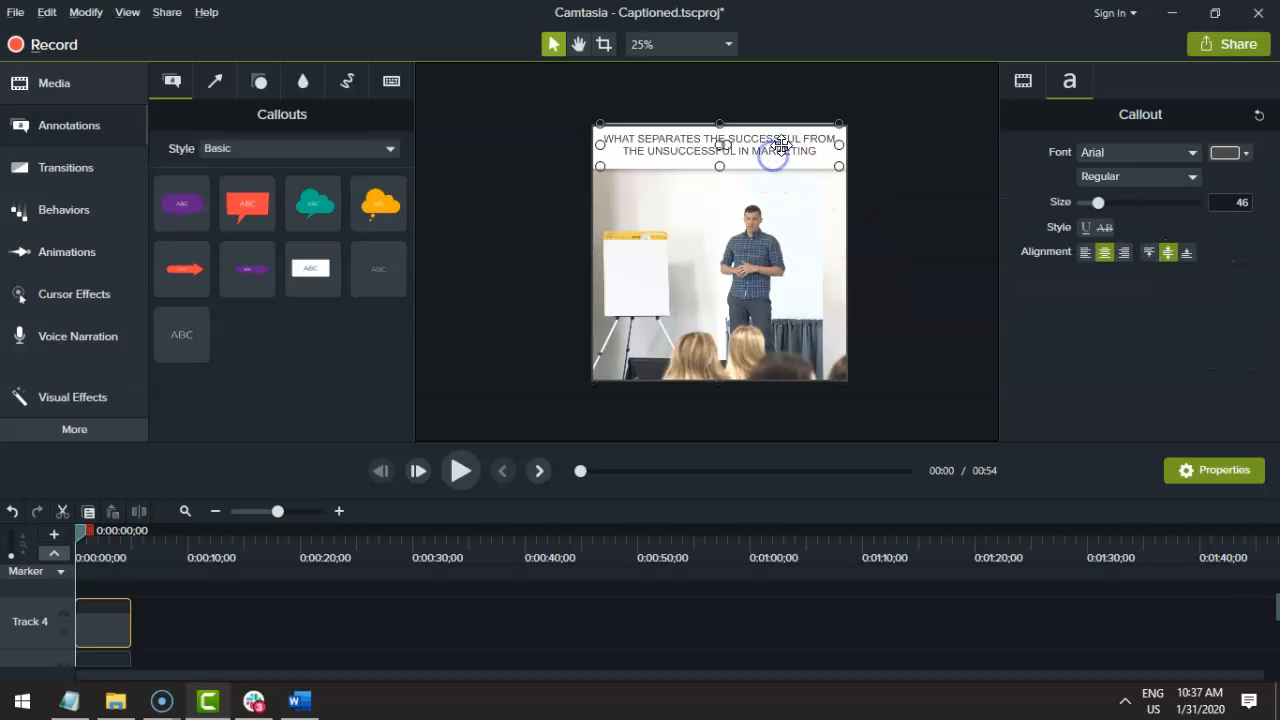
{"action": "left_click_drag", "start_coordinate": [780, 146], "coordinate": [781, 145]}
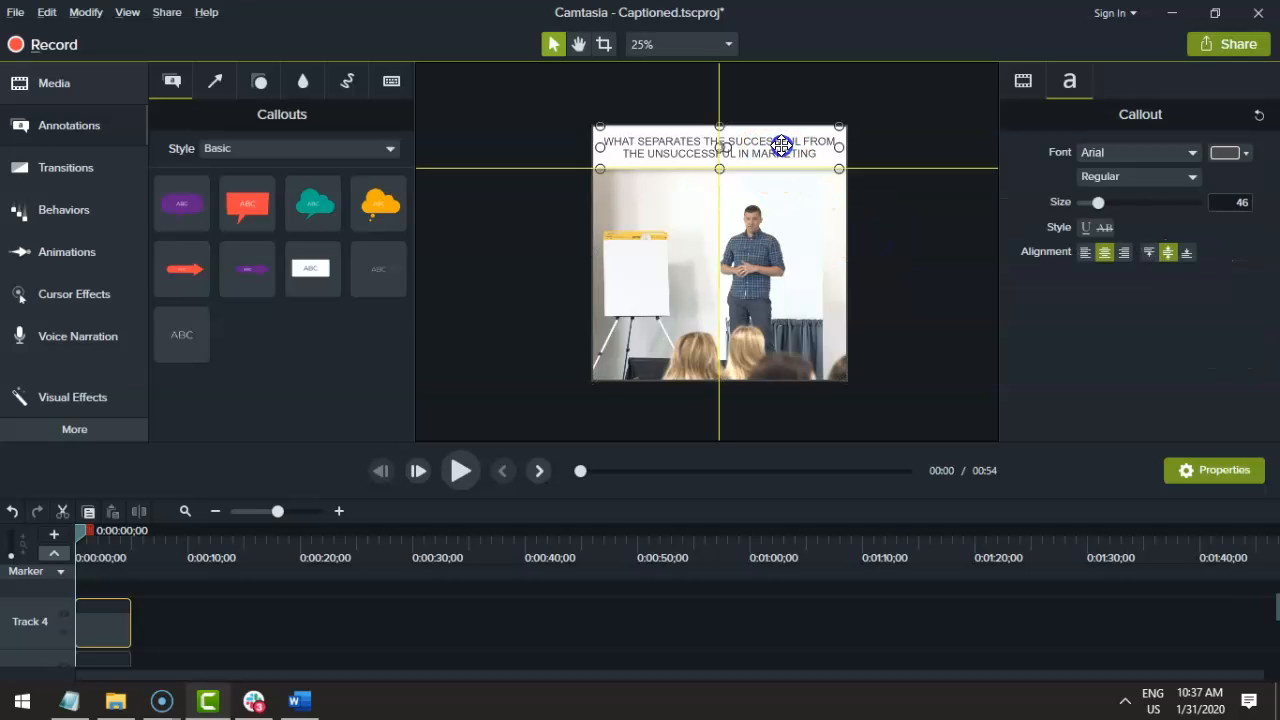
{"action": "left_click", "coordinate": [873, 218]}
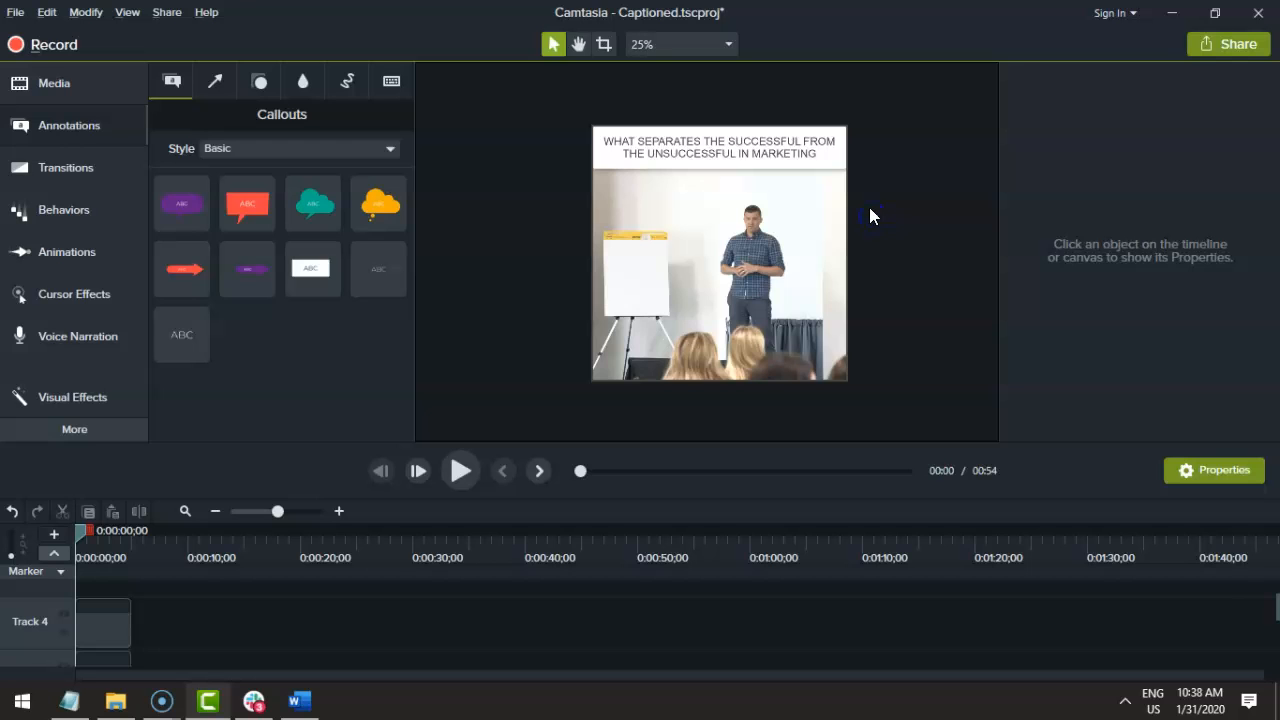
Set the headline callout's font style to Bold
{"action": "left_click", "coordinate": [801, 172]}
{"action": "left_click", "coordinate": [1098, 176]}
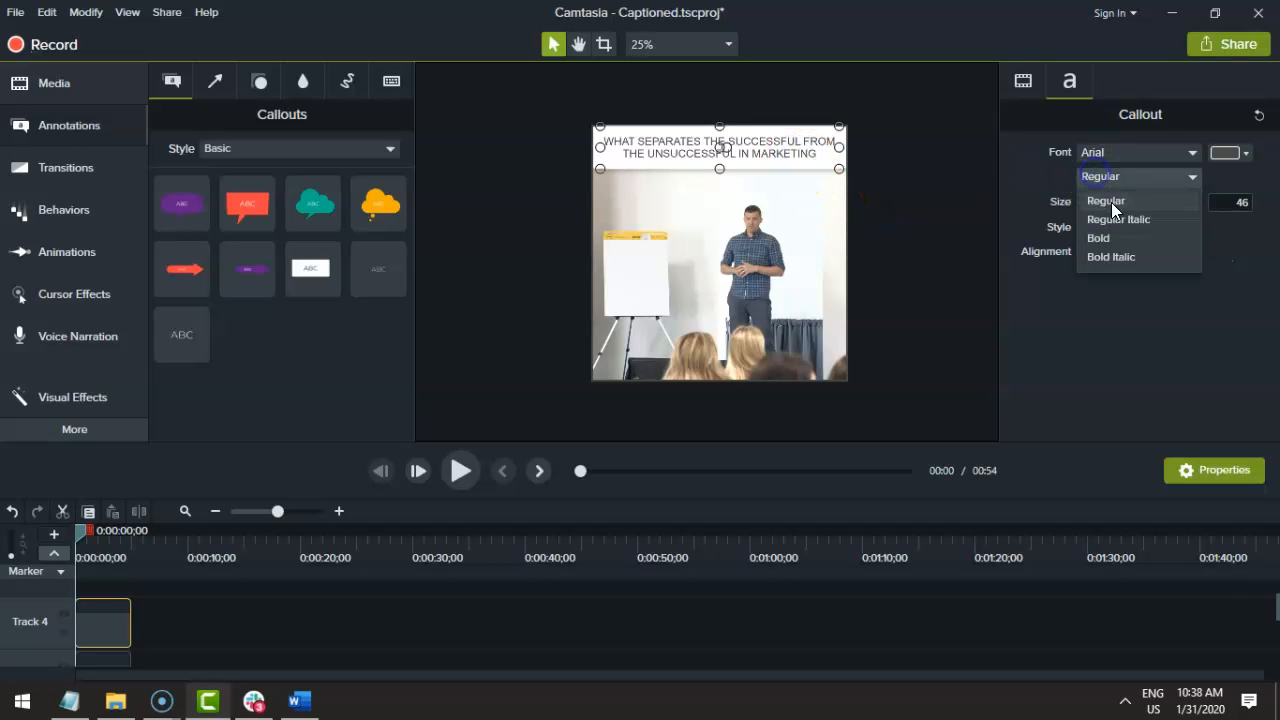
{"action": "left_click", "coordinate": [1119, 240]}
{"action": "left_click", "coordinate": [894, 197]}
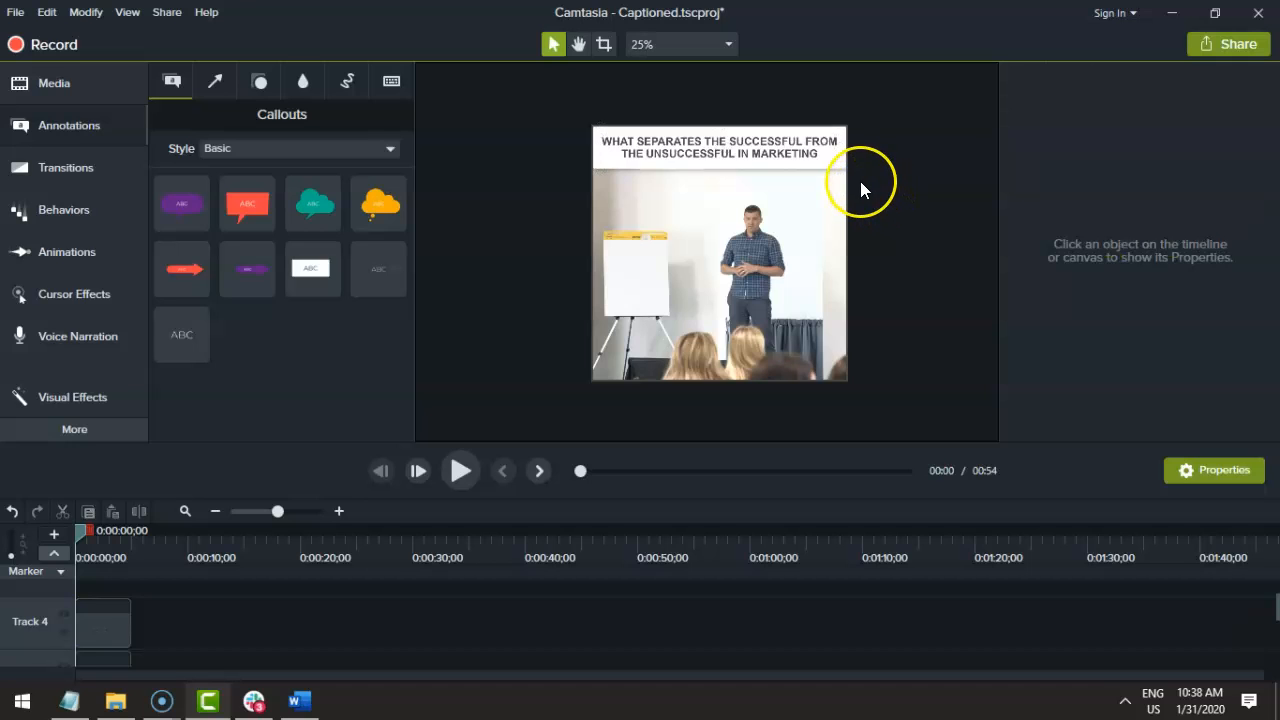
Format the word SUCCESSFUL in the headline as bold italic, underlined and orange
{"action": "left_click", "coordinate": [792, 152]}
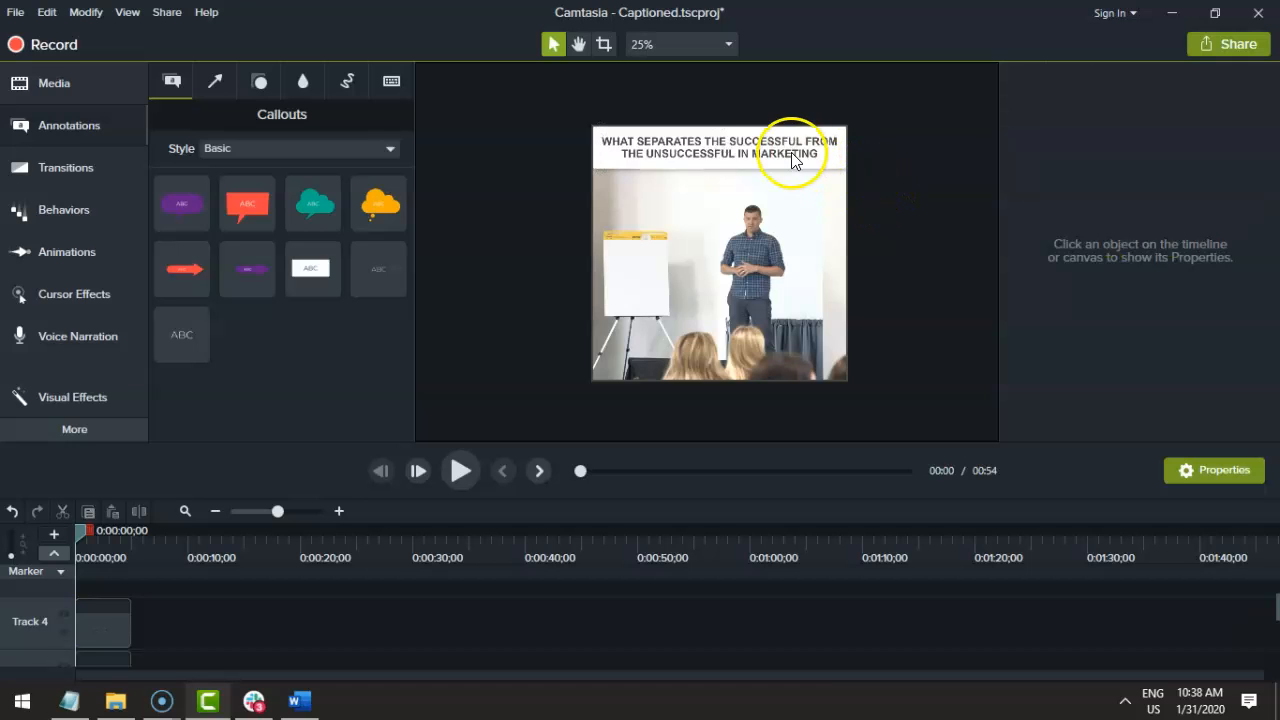
{"action": "left_click_drag", "start_coordinate": [803, 141], "coordinate": [737, 140]}
{"action": "left_click", "coordinate": [1083, 227]}
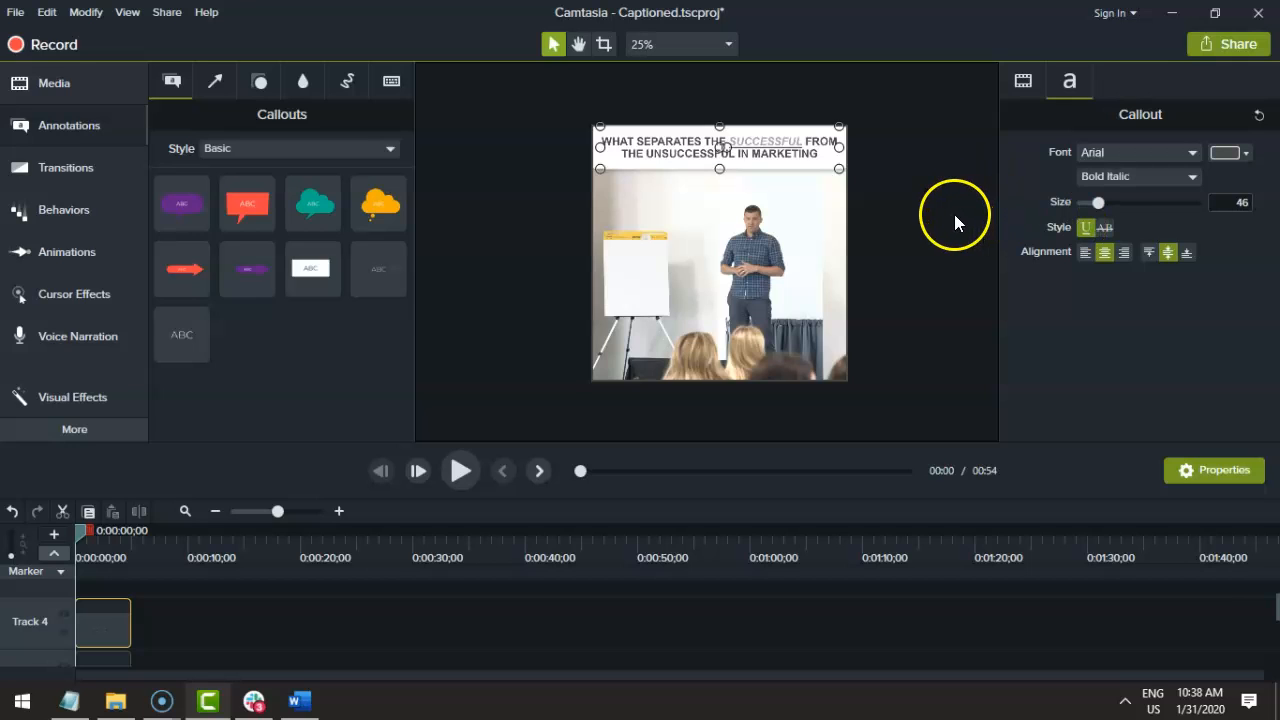
{"action": "left_click", "coordinate": [1227, 154]}
{"action": "left_click", "coordinate": [1186, 157]}
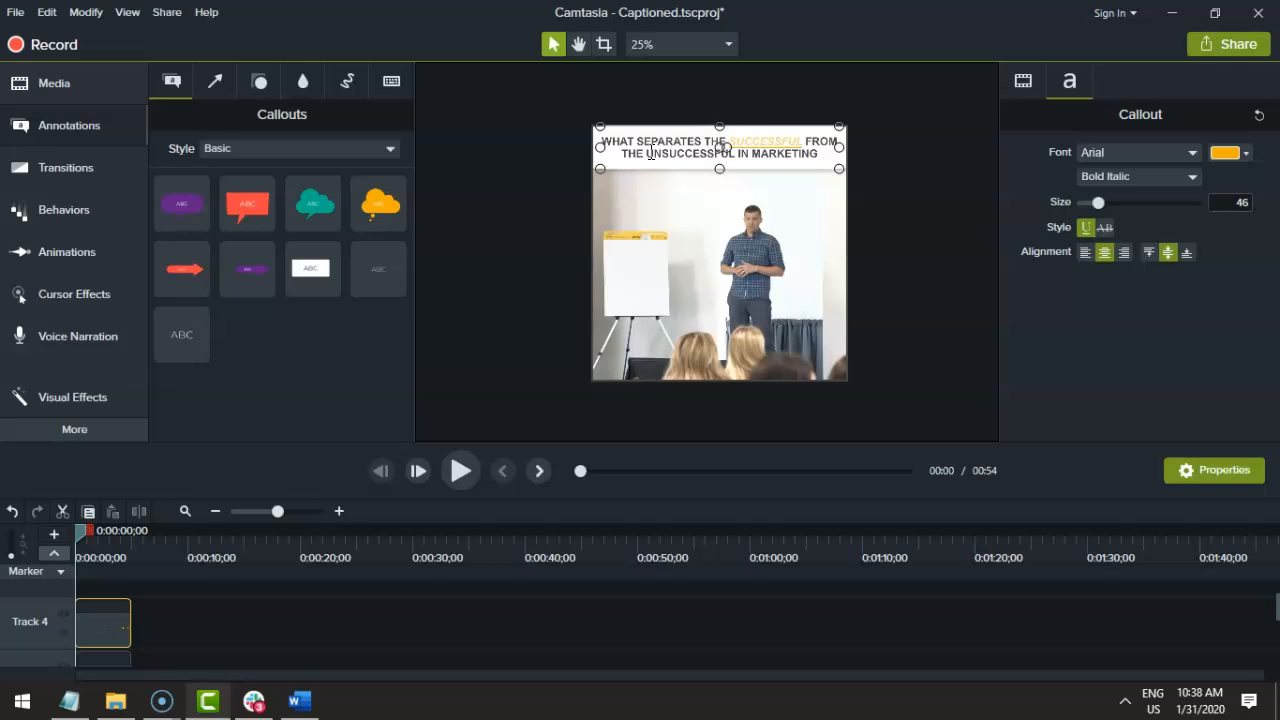
Italicize the words UNSUCCESSFUL IN MARKETING in the headline's second line
{"action": "left_click_drag", "start_coordinate": [649, 153], "coordinate": [817, 150]}
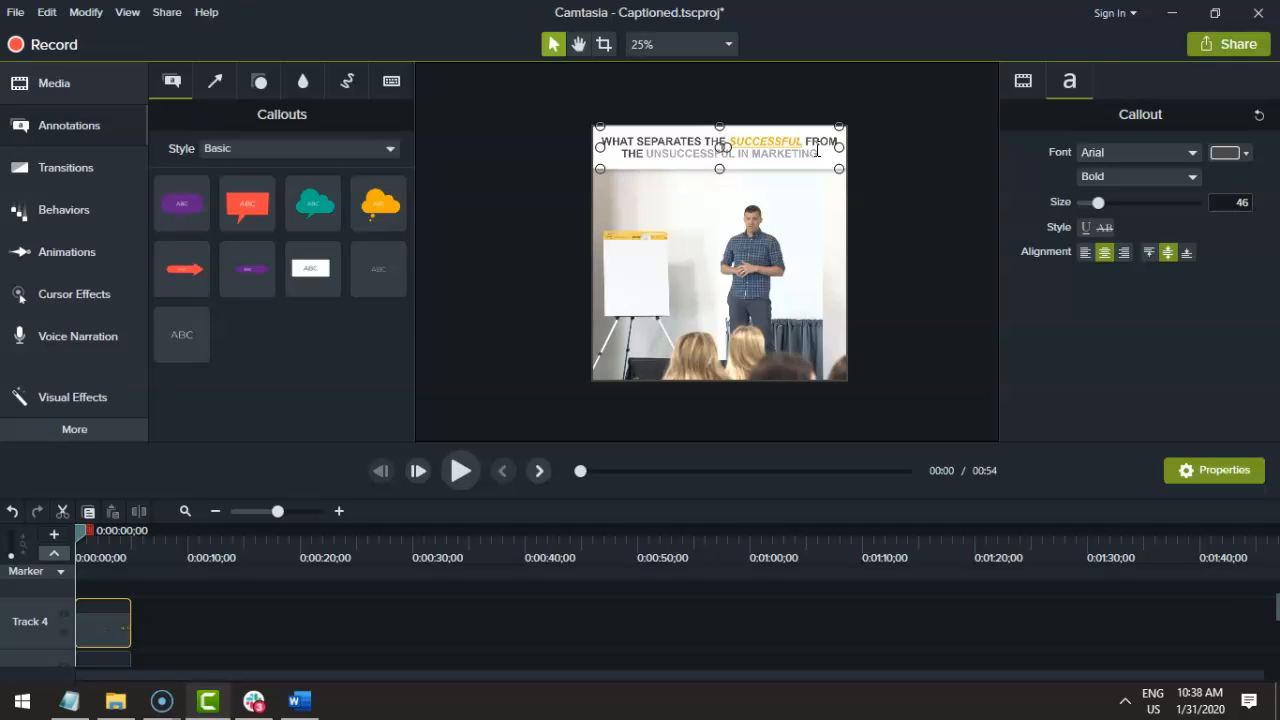
{"action": "left_click", "coordinate": [797, 145]}
{"action": "key", "text": "ctrl+i"}
{"action": "left_click", "coordinate": [837, 155]}
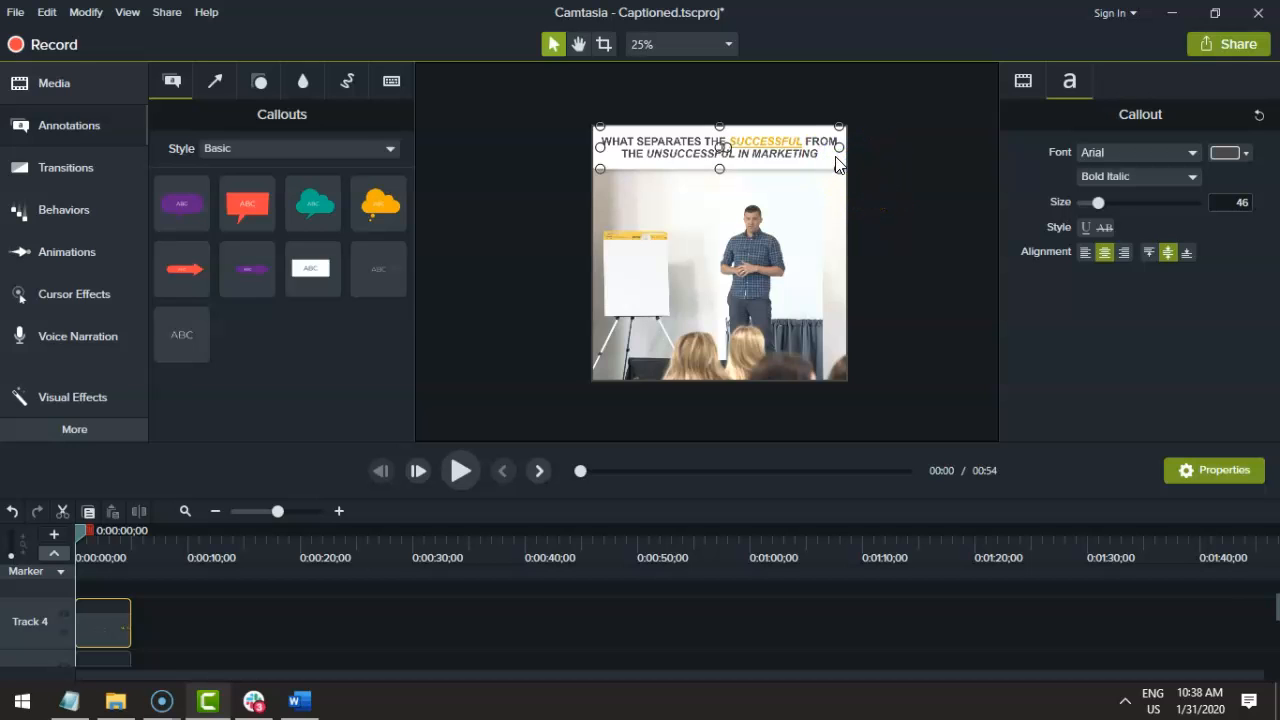
Underline the word MARKETING at the end of the headline
{"action": "left_click", "coordinate": [760, 250]}
{"action": "key", "text": "alt"}
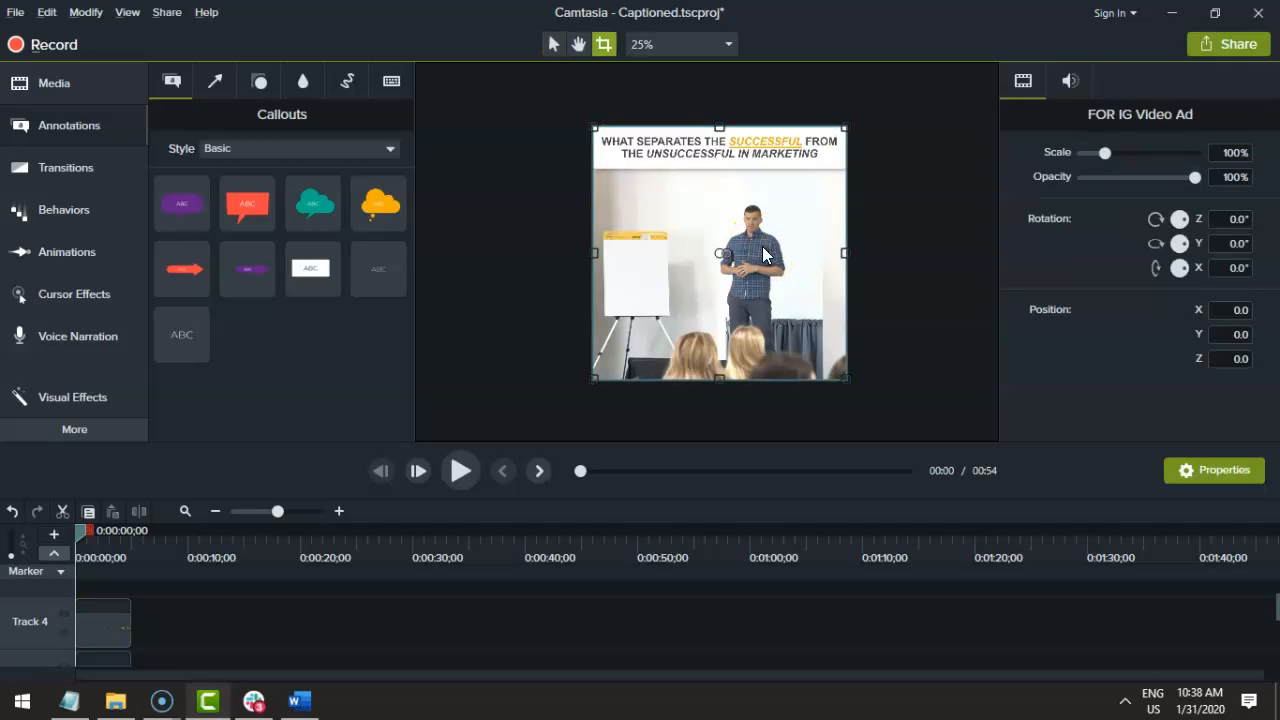
{"action": "scroll", "coordinate": [762, 246], "scroll_direction": "up", "scroll_amount": 3}
{"action": "key", "text": "space"}
{"action": "left_click_drag", "start_coordinate": [746, 192], "coordinate": [736, 346]}
{"action": "mouse_move", "coordinate": [732, 256]}
{"action": "left_mouse_down"}
{"action": "mouse_move", "coordinate": [727, 277]}
{"action": "mouse_move", "coordinate": [774, 275]}
{"action": "mouse_move", "coordinate": [726, 266]}
{"action": "left_mouse_up"}
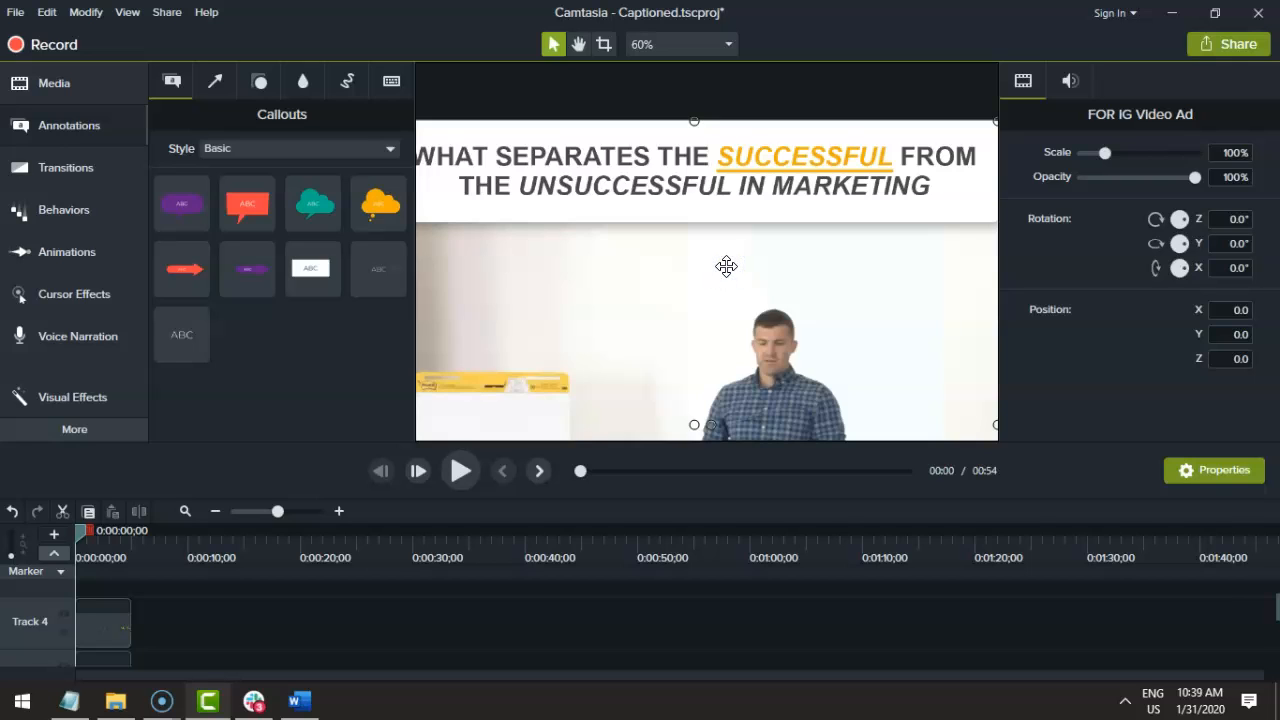
{"action": "left_click", "coordinate": [806, 181]}
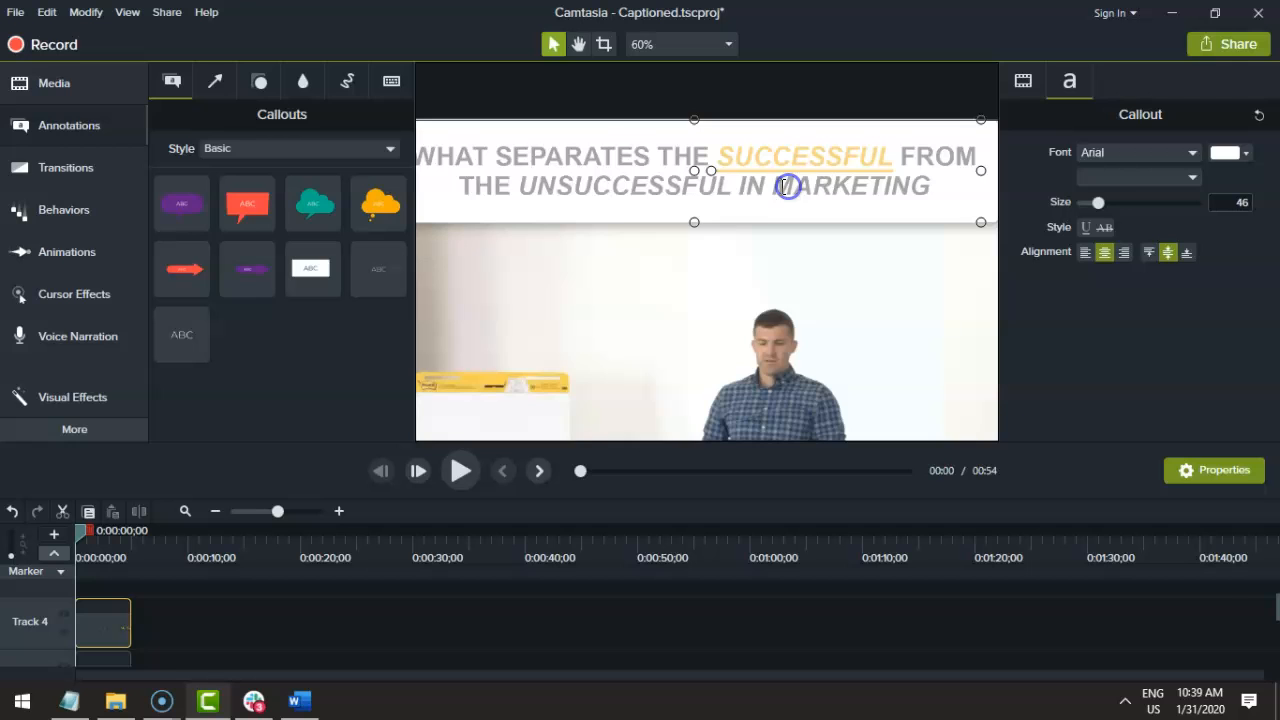
{"action": "left_click_drag", "start_coordinate": [786, 187], "coordinate": [866, 189]}
{"action": "left_click", "coordinate": [1086, 227]}
{"action": "left_click", "coordinate": [900, 292]}
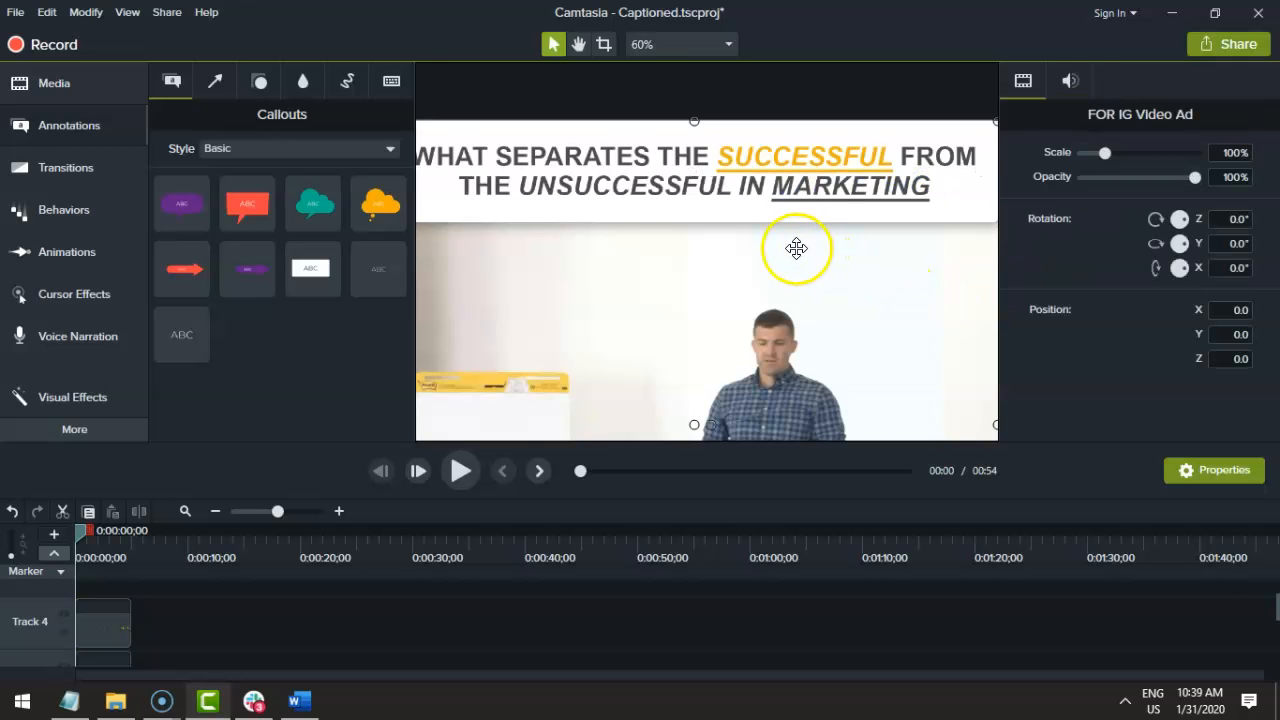
Play the first seconds of the video and examine how long the headline and white bar last on the timeline tracks
{"action": "scroll", "coordinate": [794, 251], "scroll_direction": "down", "scroll_amount": 2}
{"action": "left_click_drag", "start_coordinate": [769, 314], "coordinate": [791, 154]}
{"action": "left_click_drag", "start_coordinate": [806, 243], "coordinate": [815, 188]}
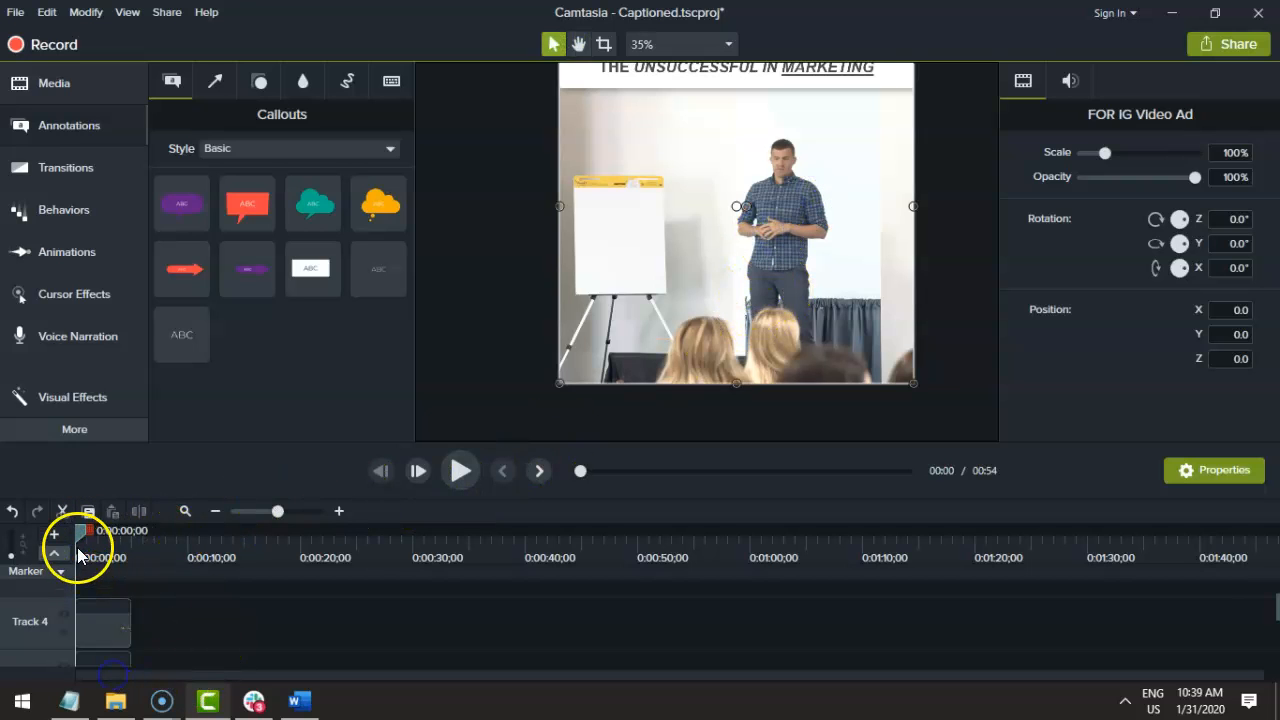
{"action": "scroll", "coordinate": [165, 630], "scroll_direction": "up", "scroll_amount": 7}
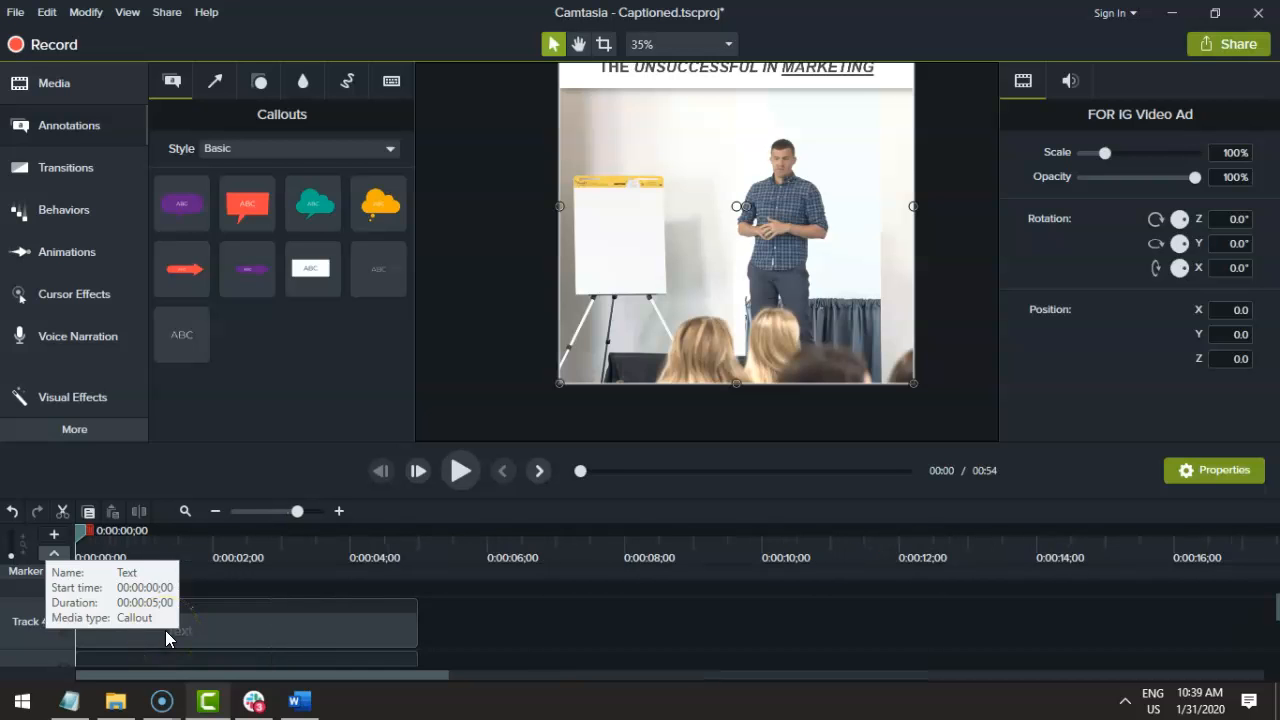
{"action": "scroll", "coordinate": [221, 640], "scroll_direction": "up", "scroll_amount": 3}
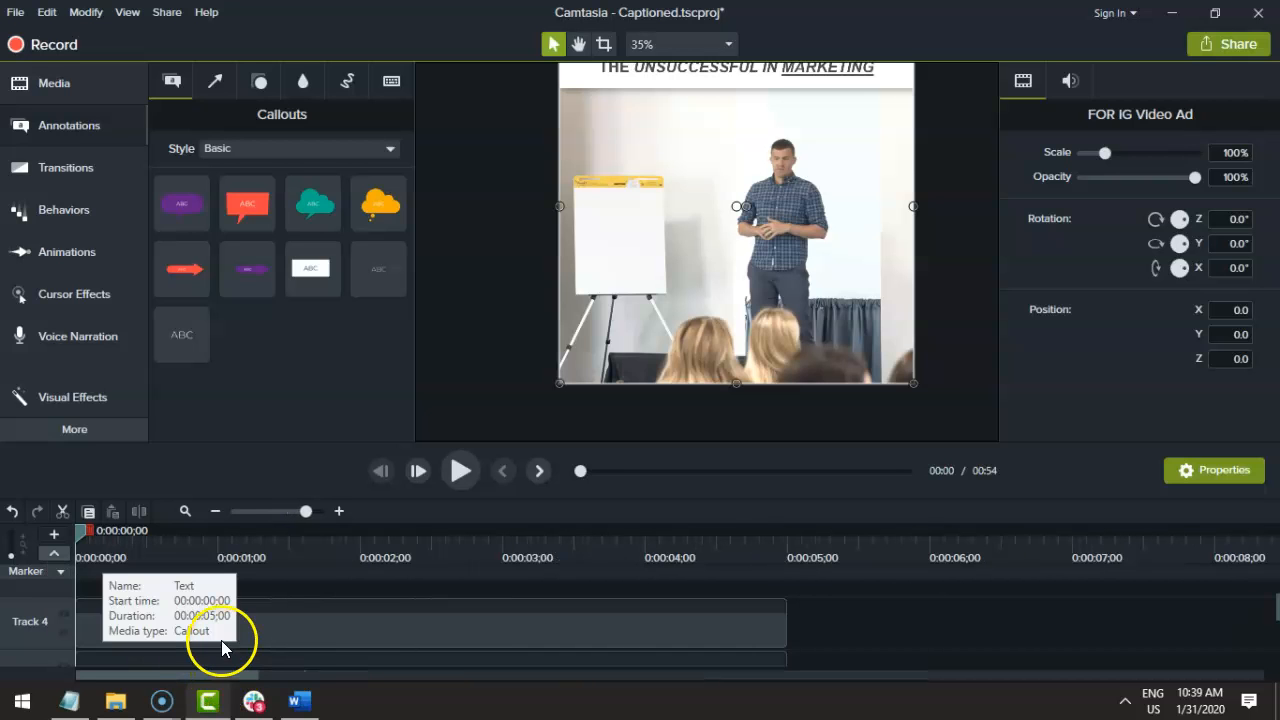
{"action": "mouse_move", "coordinate": [205, 694]}
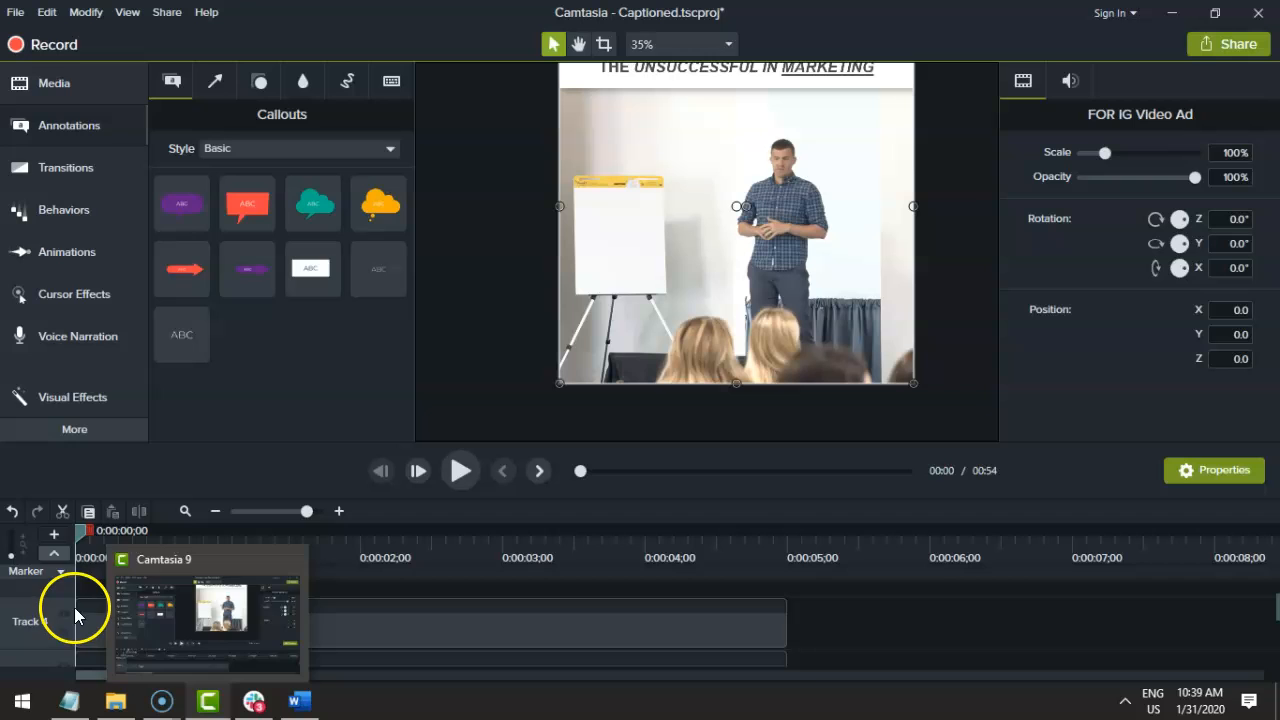
{"action": "left_click", "coordinate": [460, 471]}
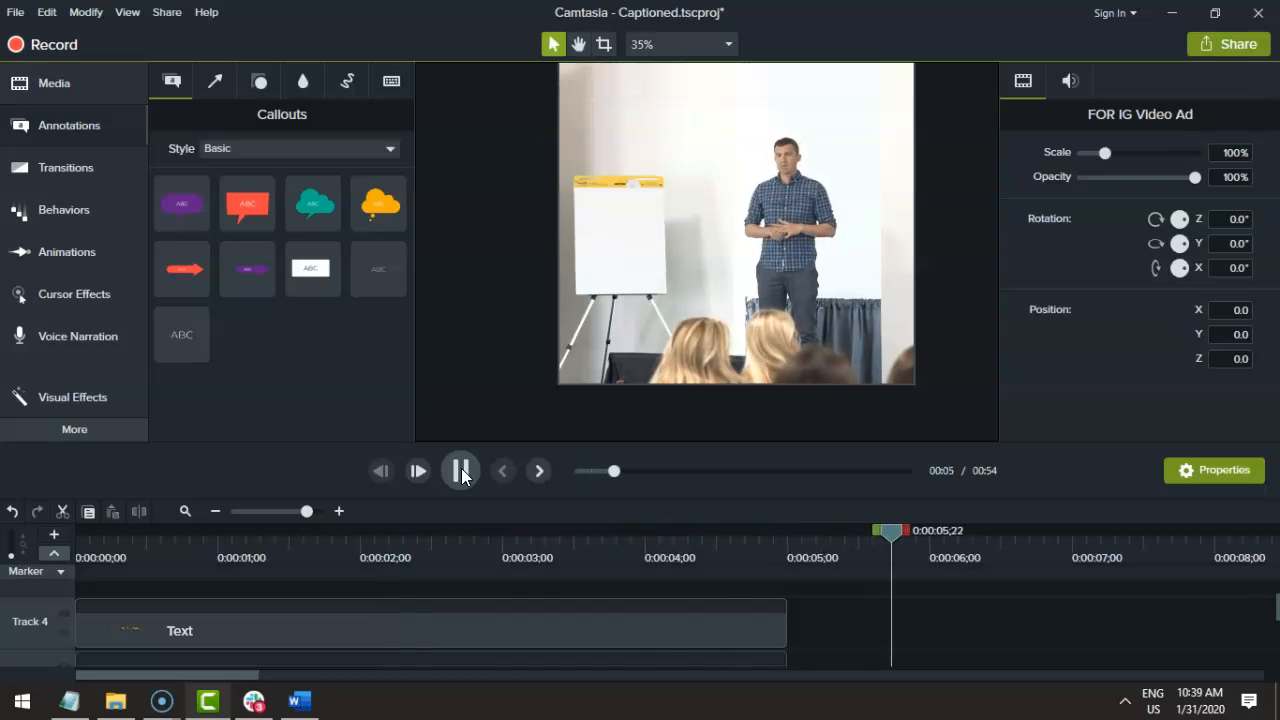
{"action": "left_click", "coordinate": [461, 468]}
{"action": "scroll", "coordinate": [647, 606], "scroll_direction": "down", "scroll_amount": 2}
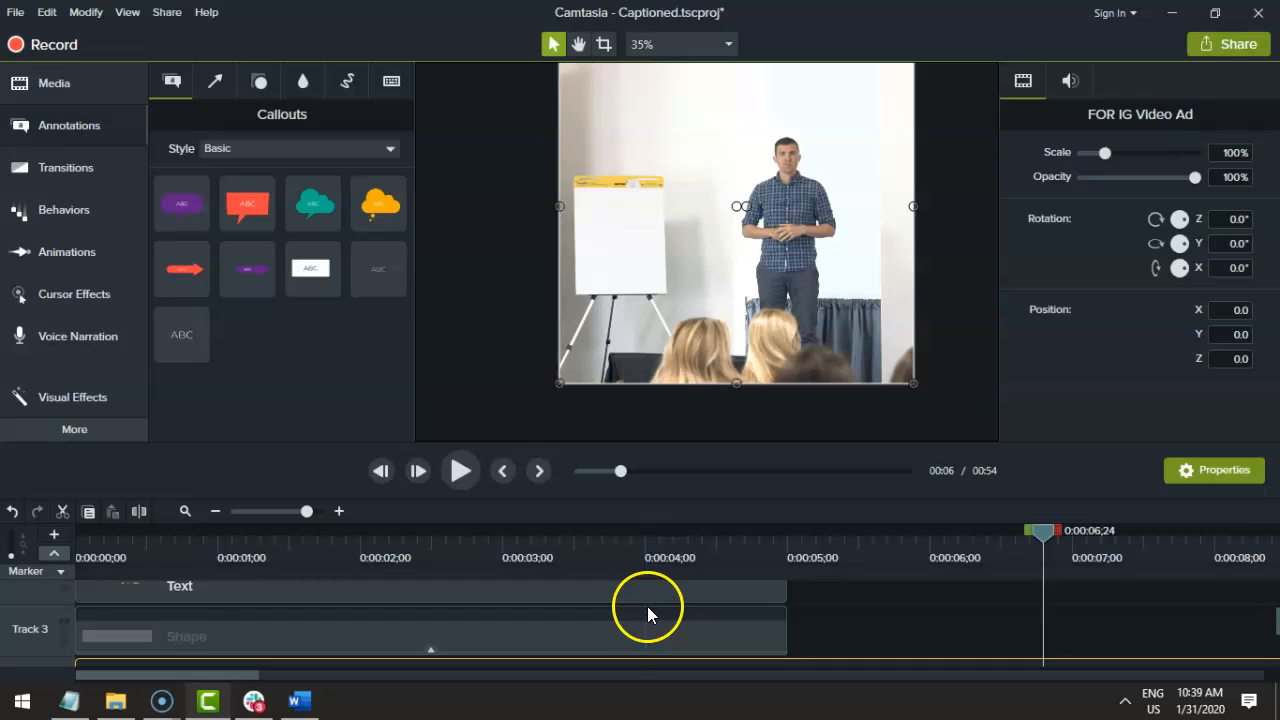
{"action": "scroll", "coordinate": [646, 604], "scroll_direction": "down", "scroll_amount": 1}
{"action": "scroll", "coordinate": [686, 608], "scroll_direction": "up", "scroll_amount": 1}
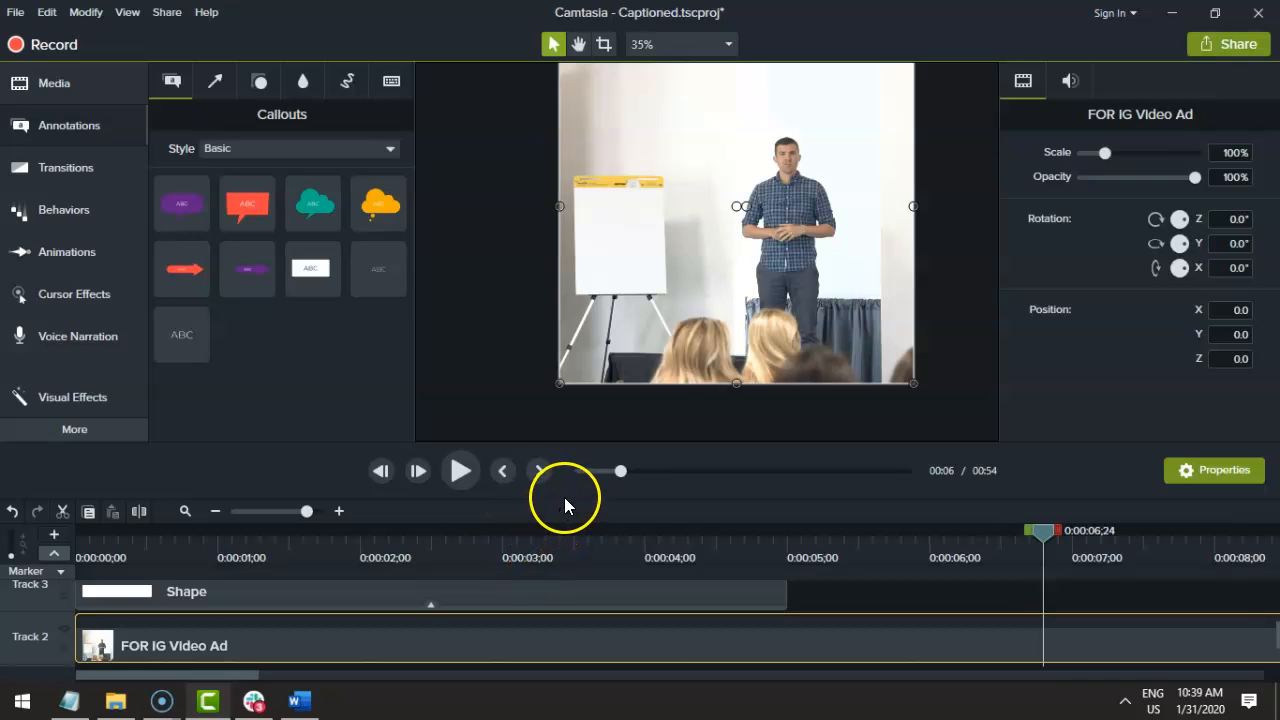
Enlarge the timeline area and return the playhead to the start of the video
{"action": "left_click_drag", "start_coordinate": [606, 443], "coordinate": [623, 287]}
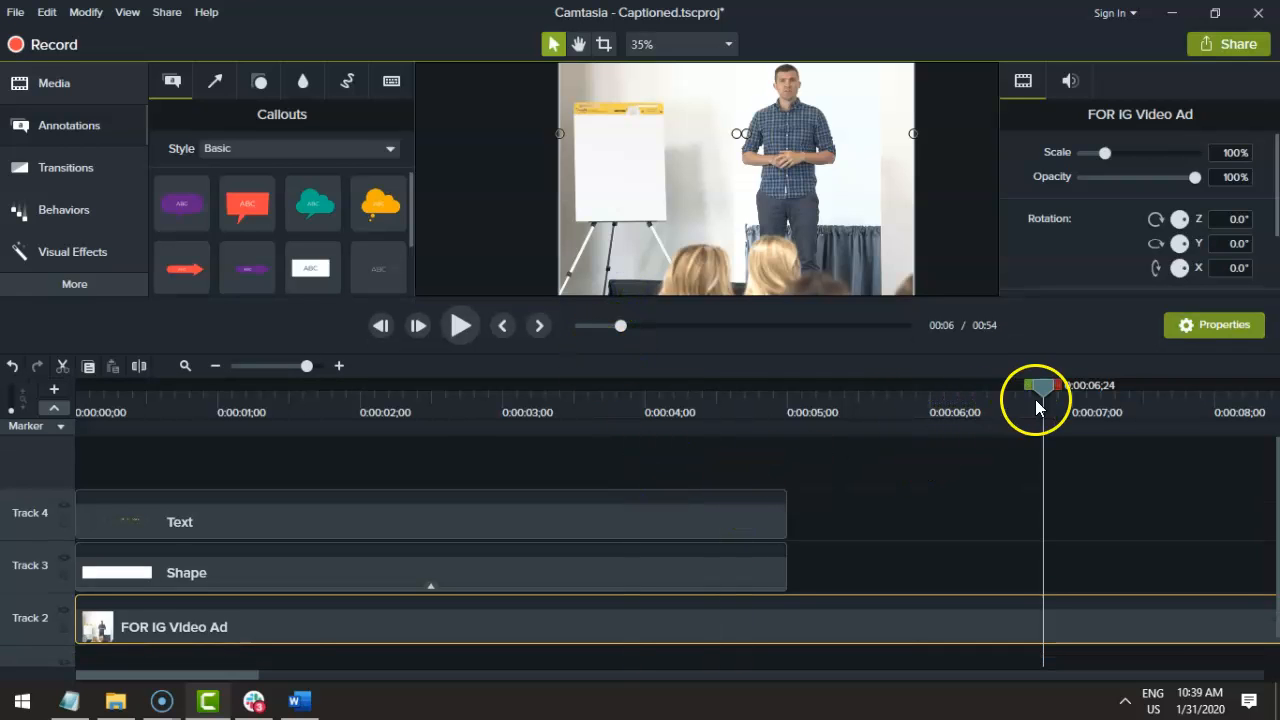
{"action": "left_click", "coordinate": [187, 446]}
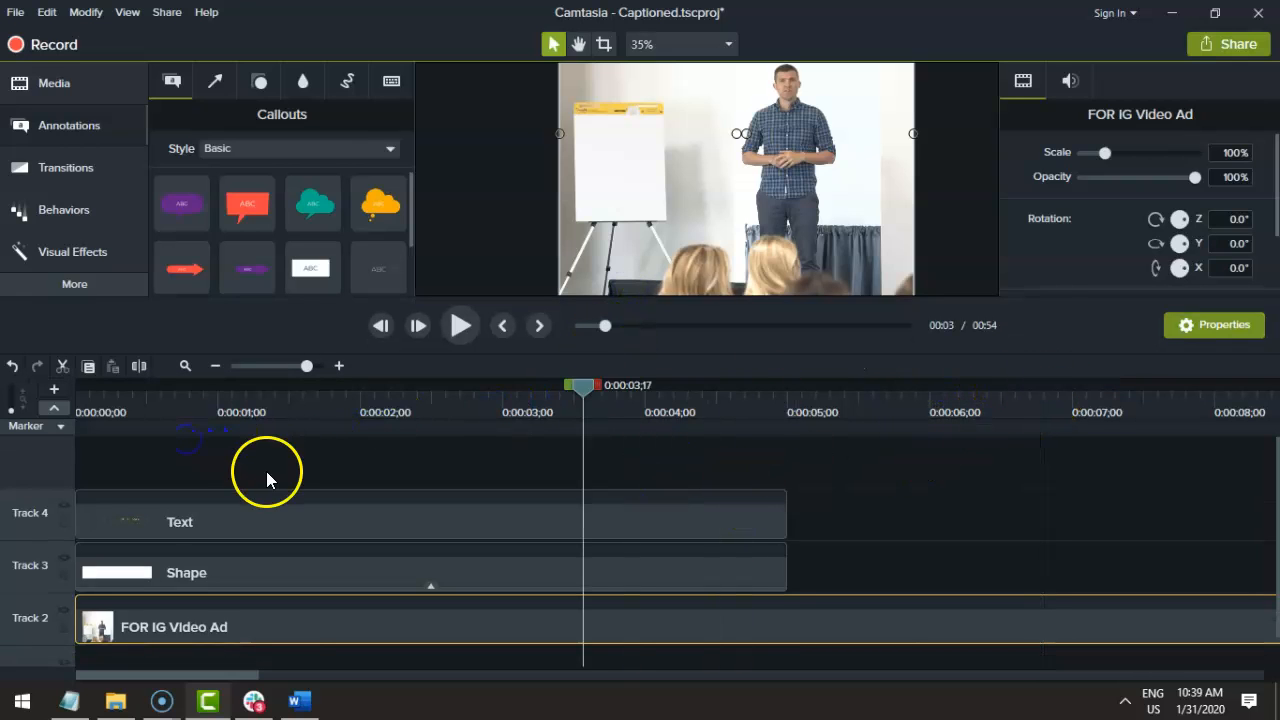
{"action": "left_click", "coordinate": [52, 403]}
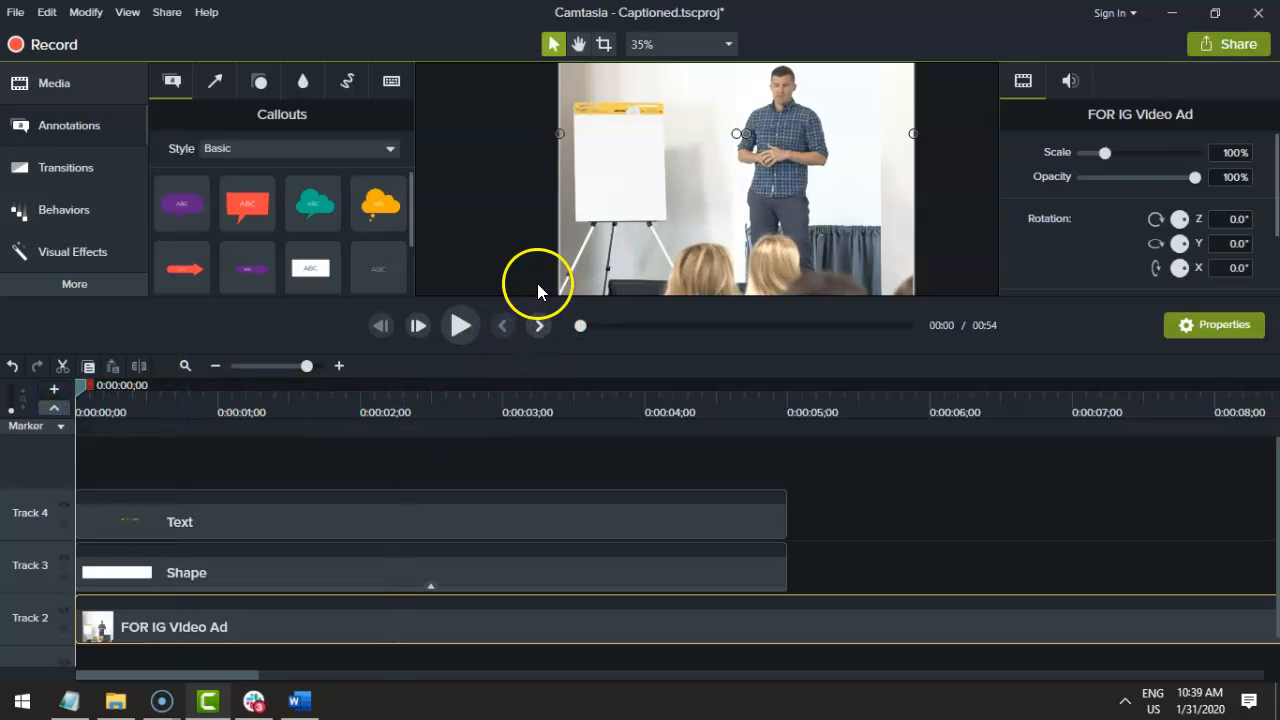
Open a new Notepad document and begin the caption transcript with "How many of you"
{"action": "key", "text": "super+r"}
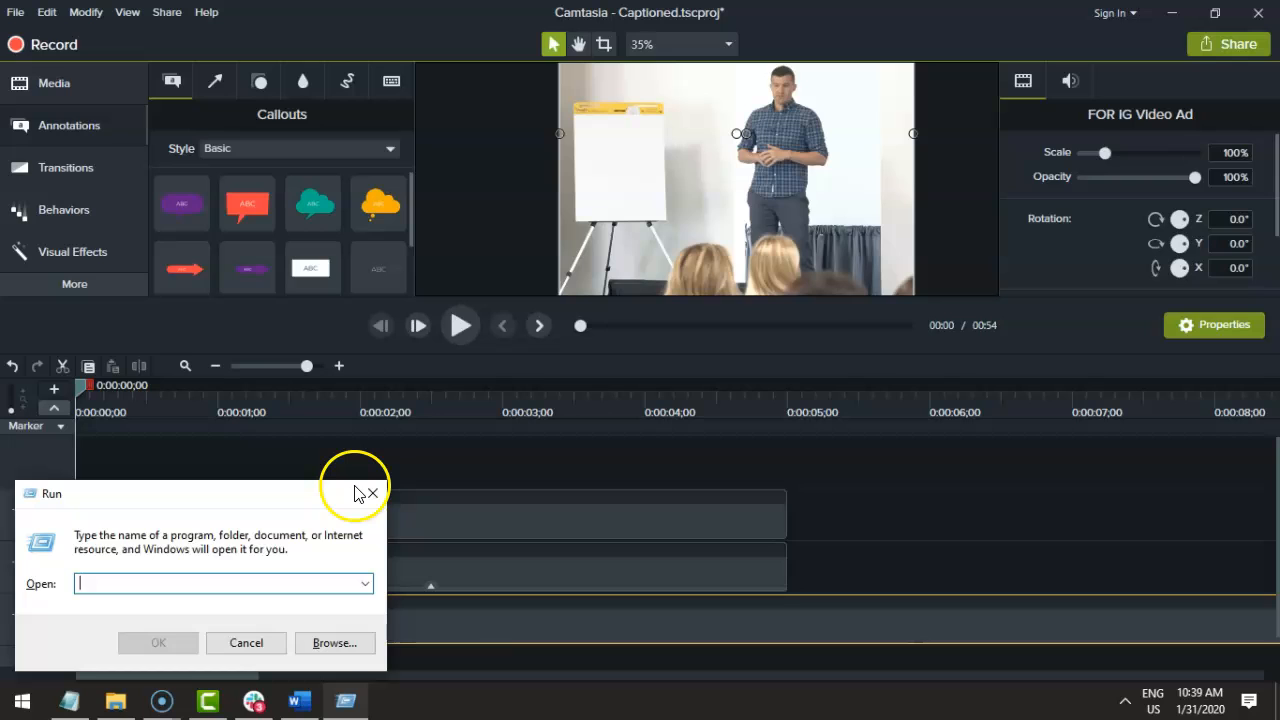
{"action": "type", "text": "notepad"}
{"action": "key", "text": "Return"}
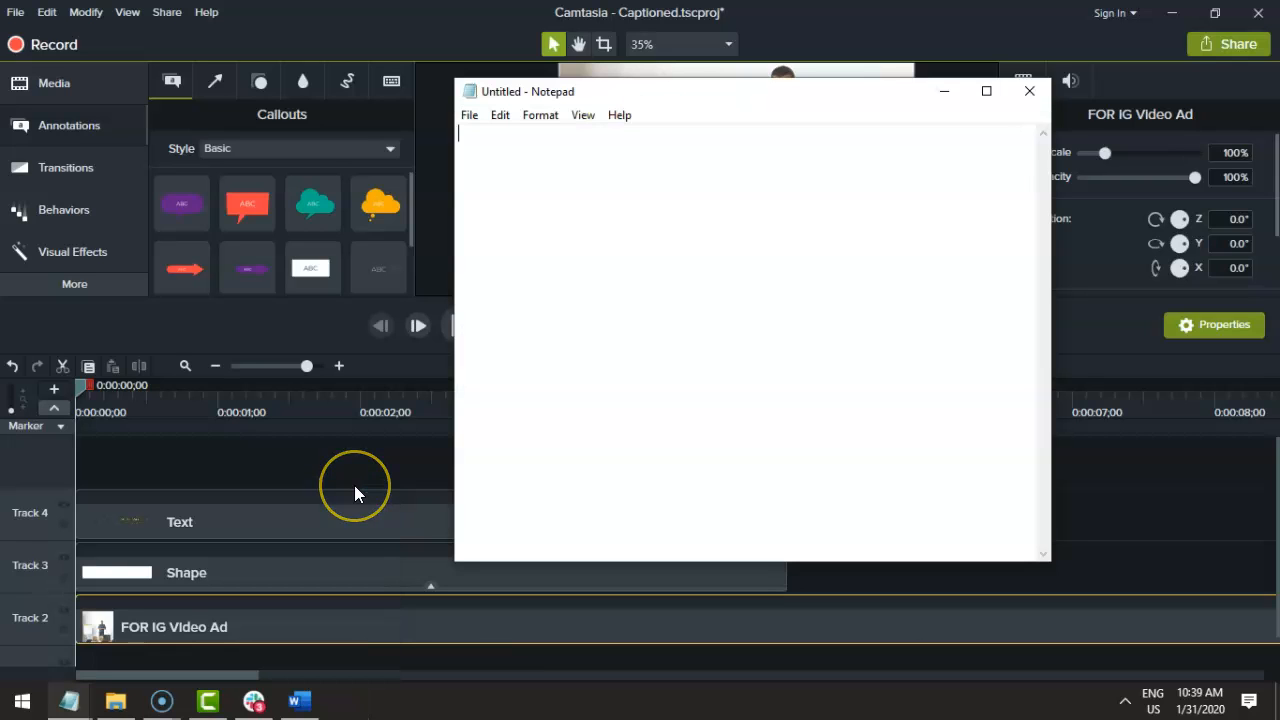
{"action": "type", "text": "How many of you"}
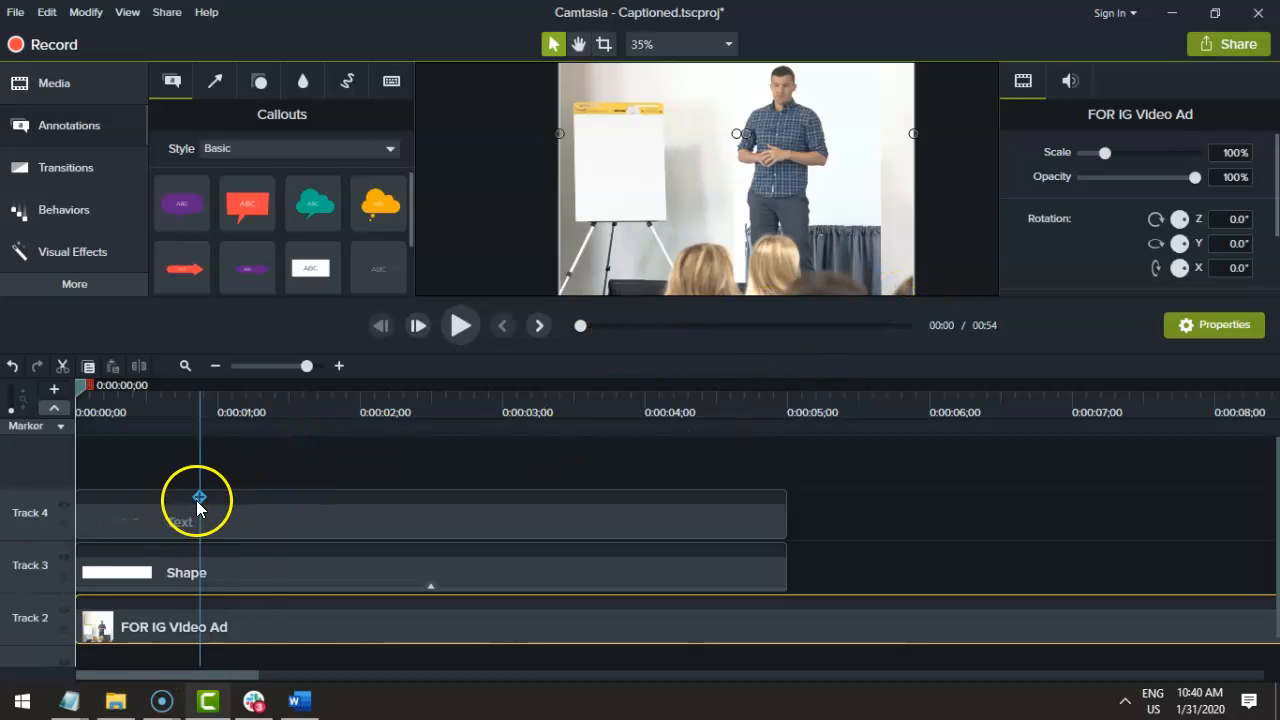
Try a clip speed of 5.00x on the FOR IG Video Ad clip and remove the effect again
{"action": "right_click", "coordinate": [206, 620]}
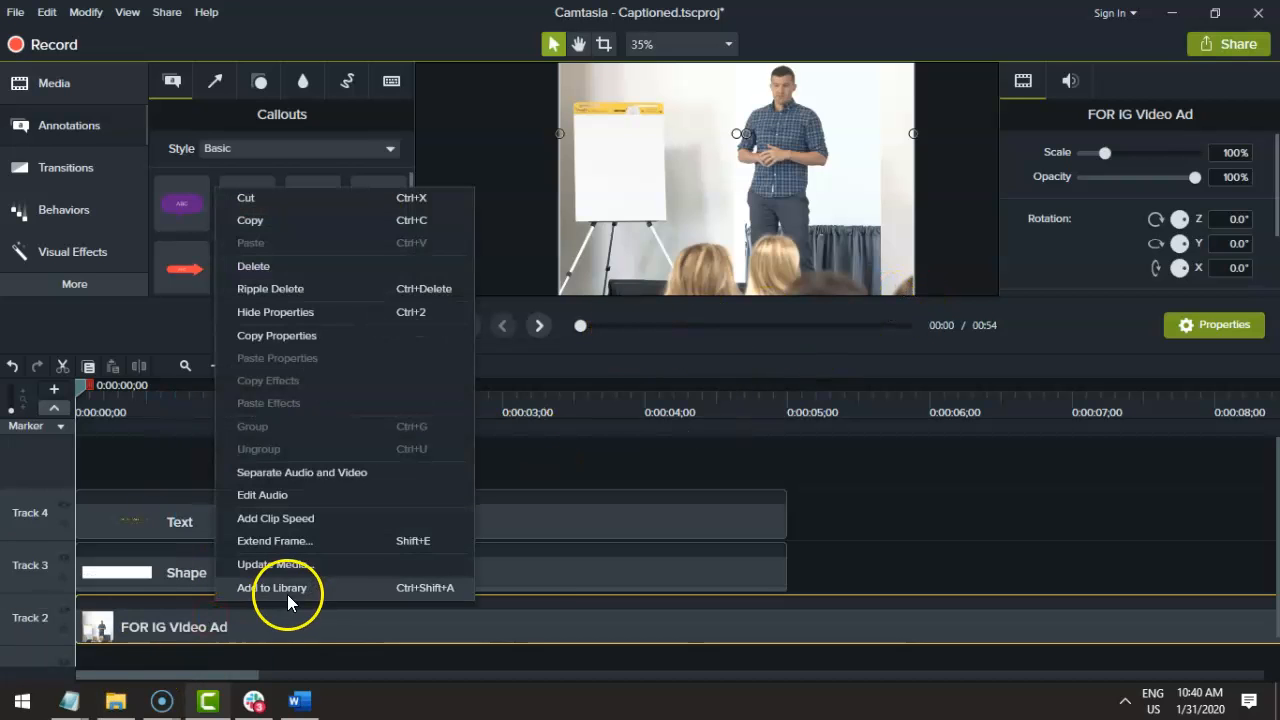
{"action": "left_click", "coordinate": [322, 518]}
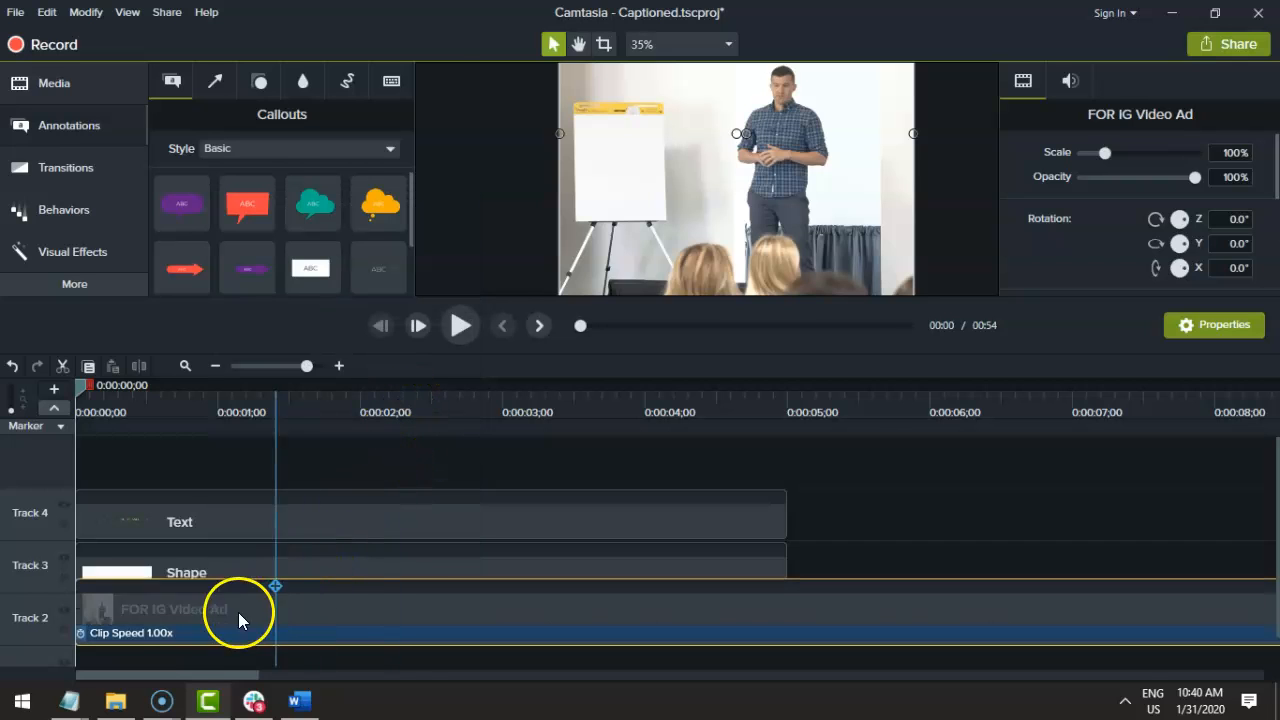
{"action": "left_click", "coordinate": [192, 636]}
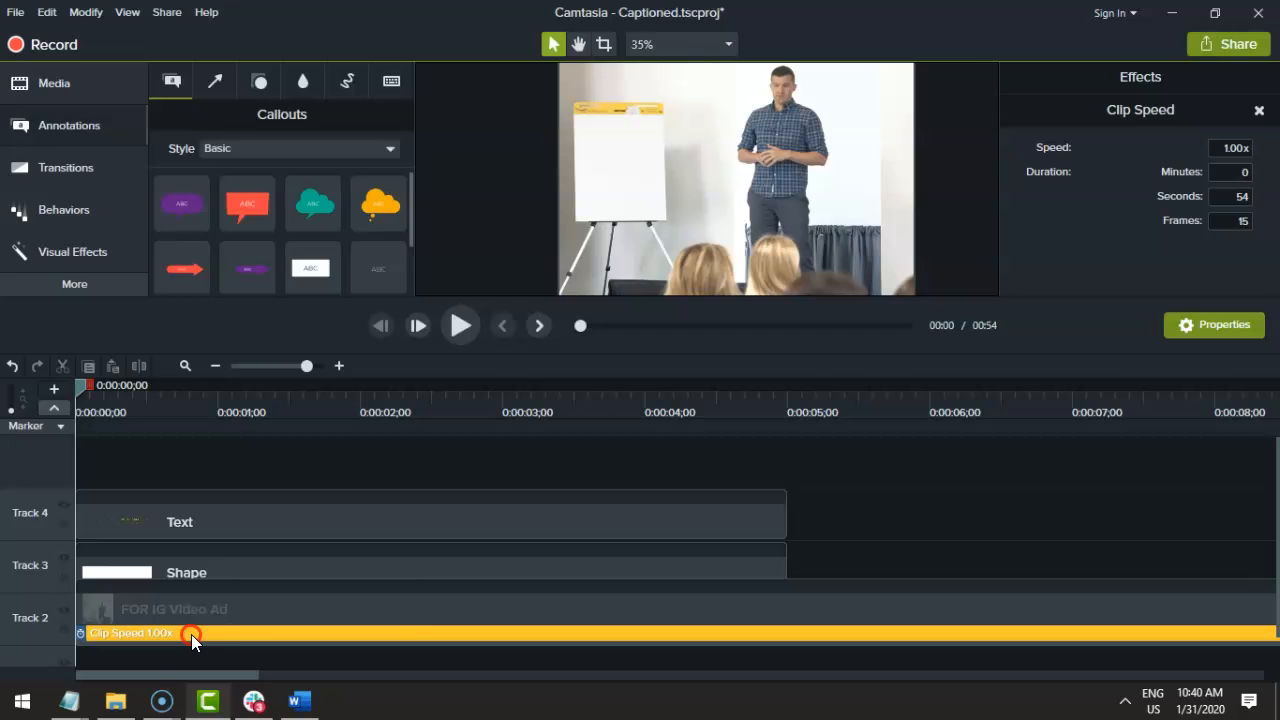
{"action": "right_click", "coordinate": [191, 634]}
{"action": "left_click", "coordinate": [293, 606]}
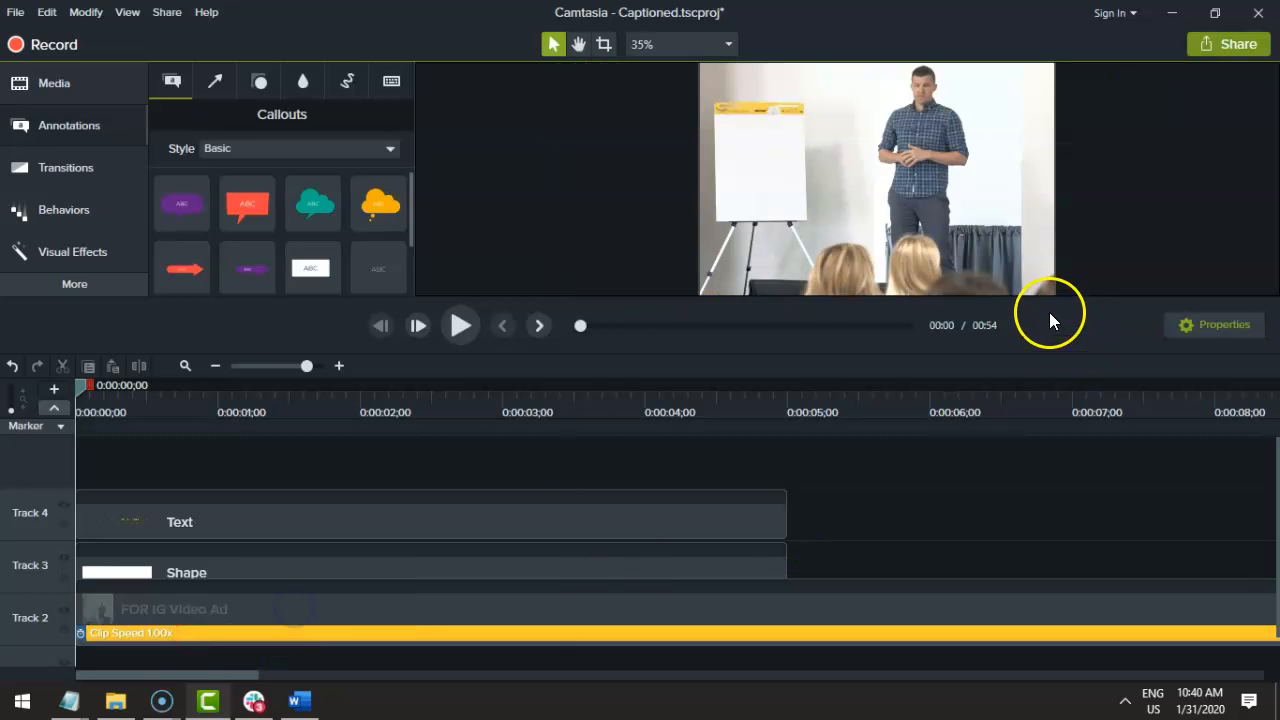
{"action": "right_click", "coordinate": [306, 628]}
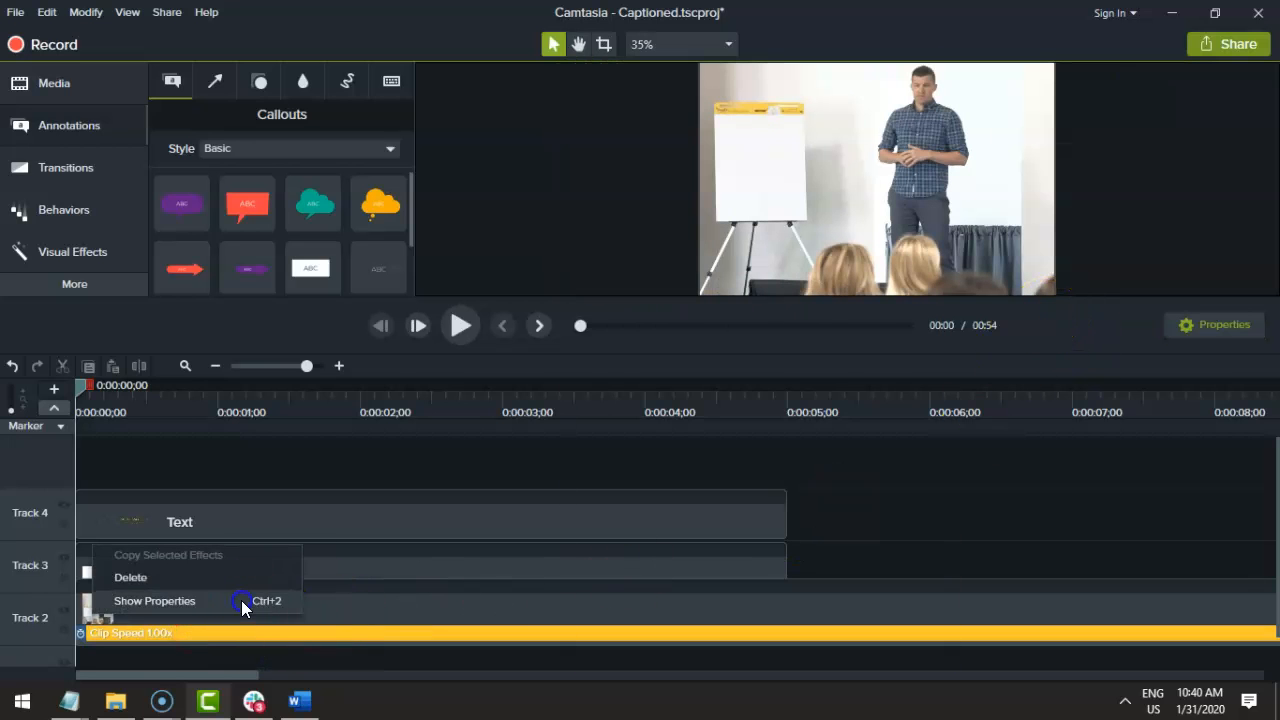
{"action": "left_click", "coordinate": [242, 603]}
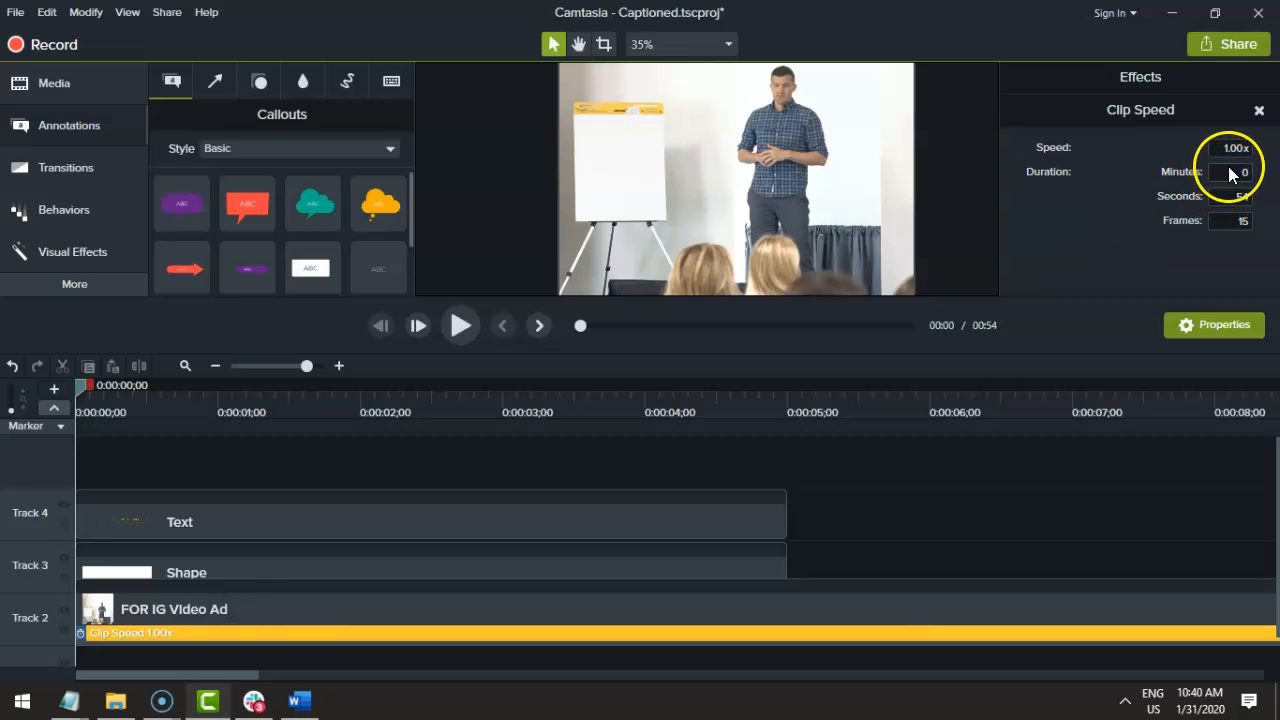
{"action": "double_click", "coordinate": [1235, 147]}
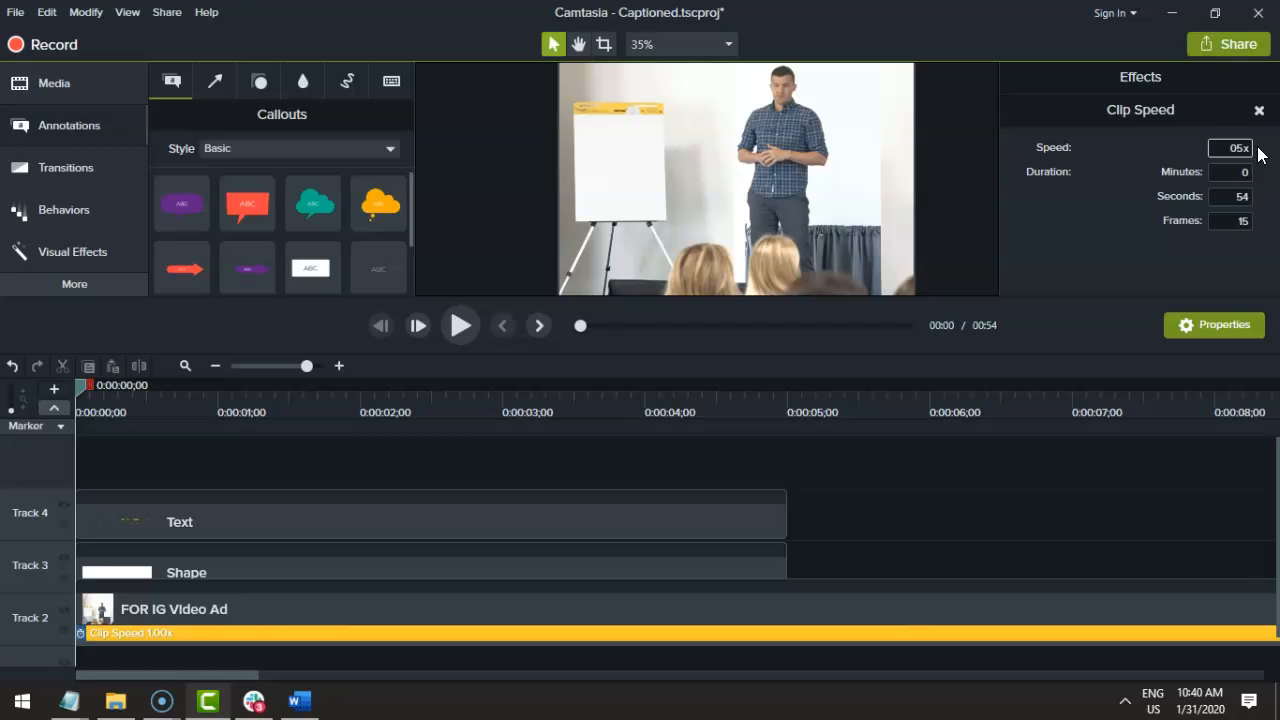
{"action": "key", "text": "Return"}
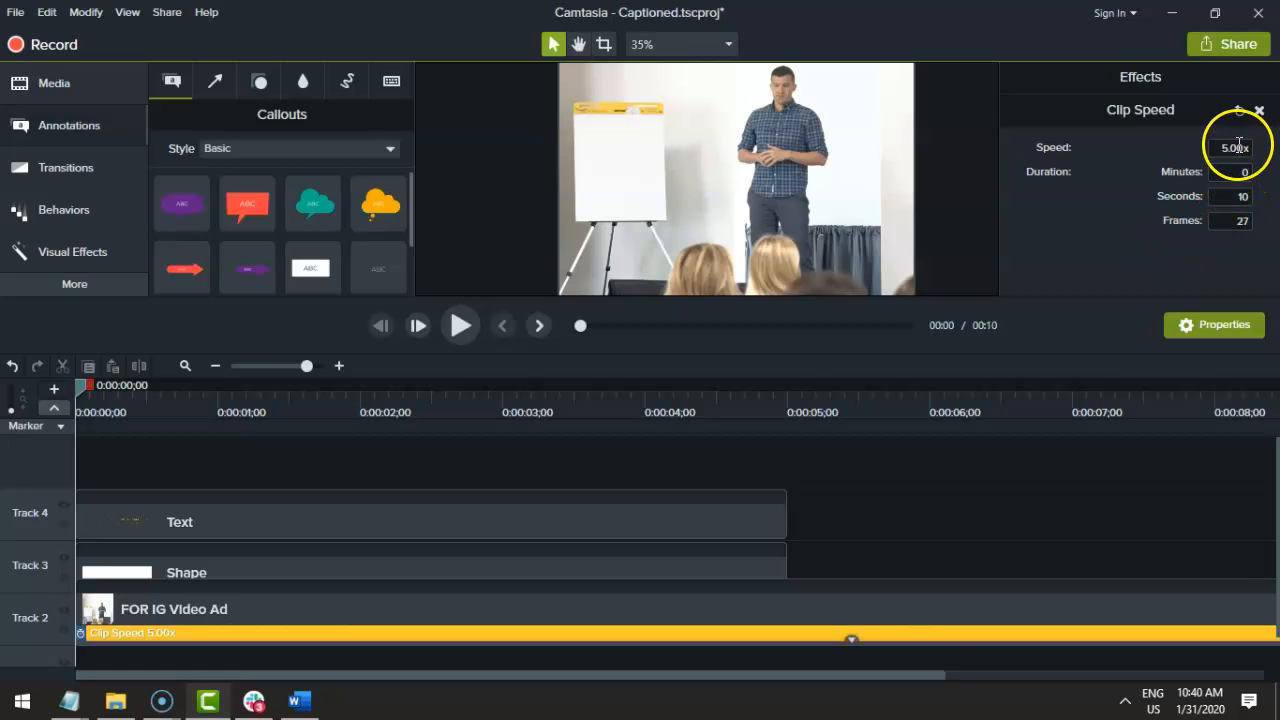
{"action": "left_click", "coordinate": [1258, 111]}
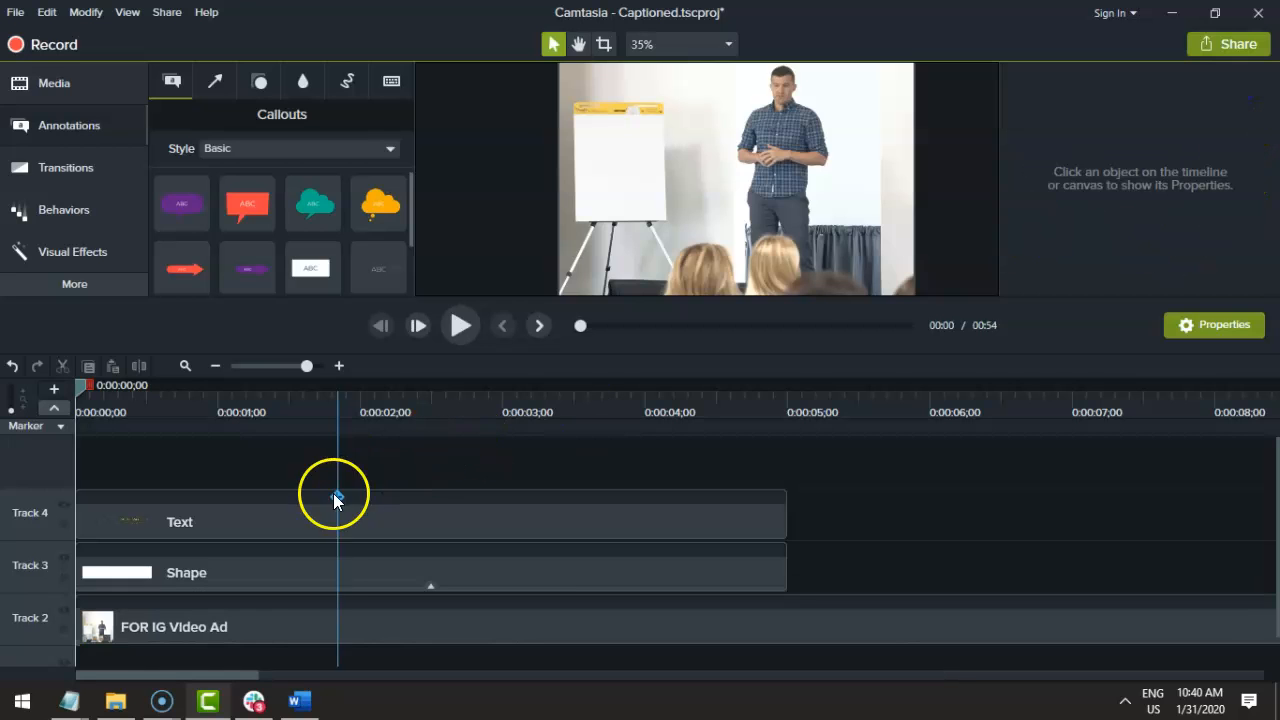
Play the clip to about 0:00:02;10 and continue the Notepad transcript with "guys, have seen or heard"
{"action": "mouse_move", "coordinate": [250, 690]}
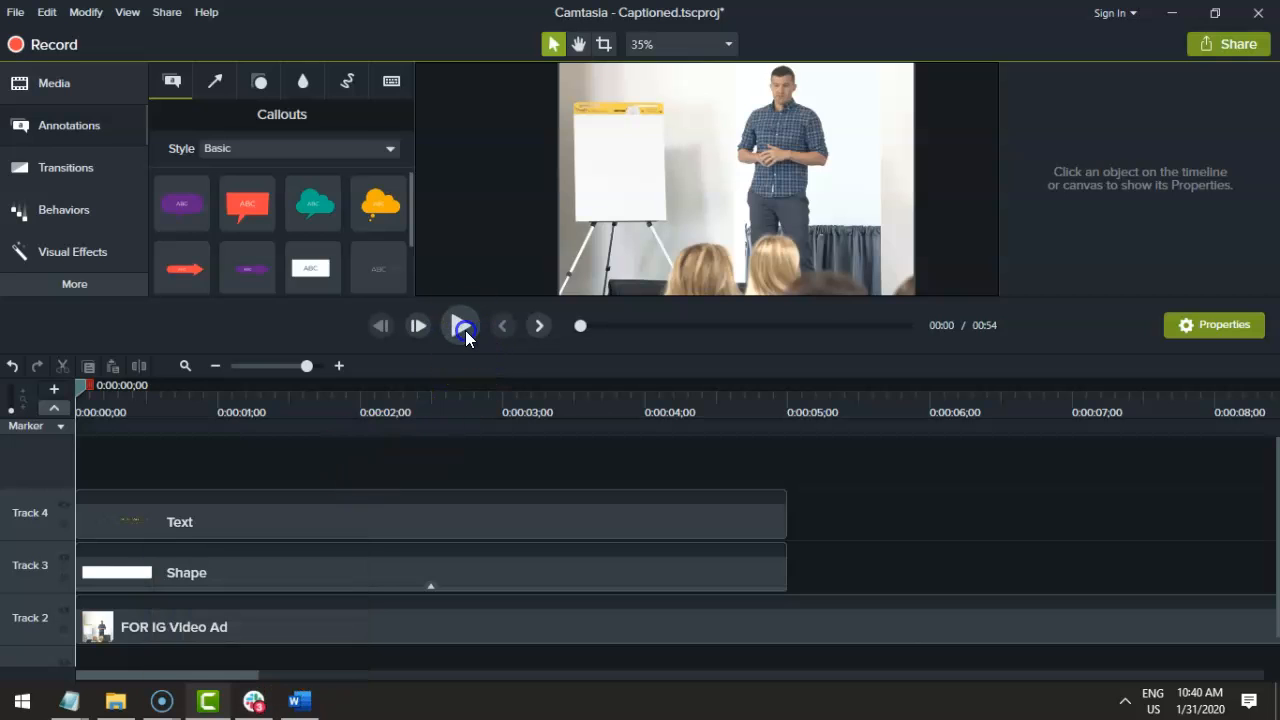
{"action": "left_click", "coordinate": [463, 330]}
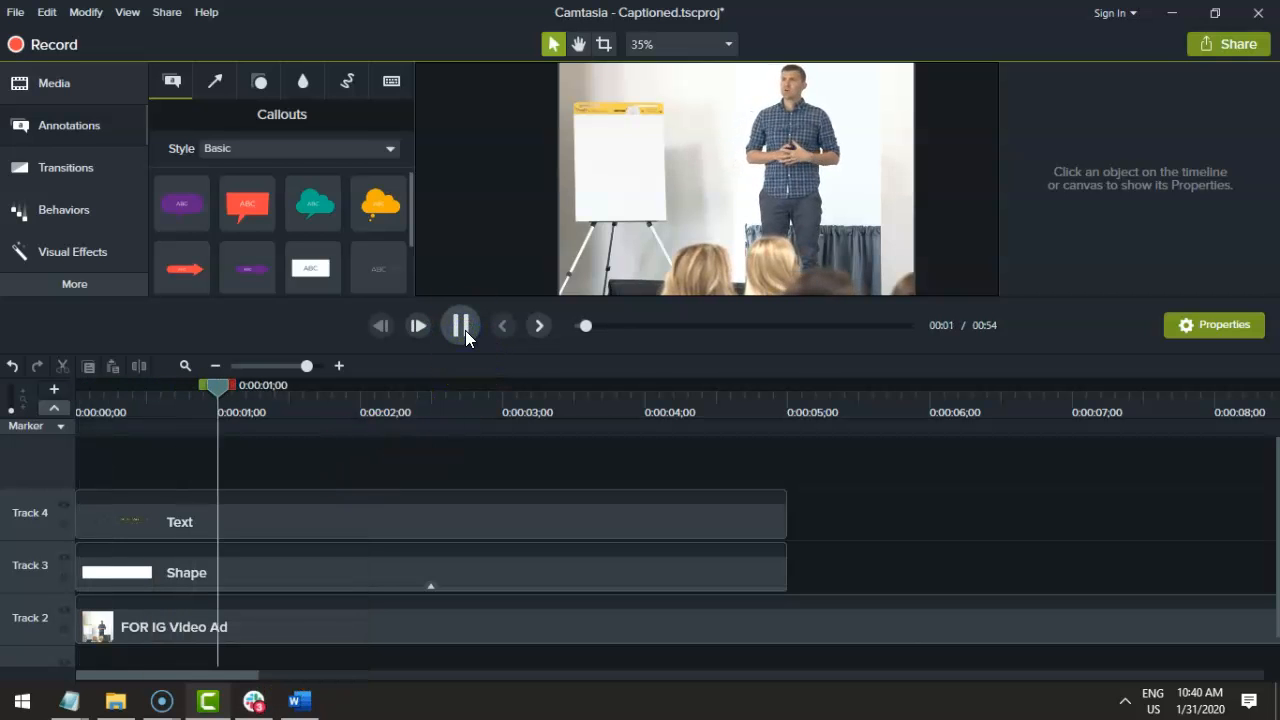
{"action": "left_click", "coordinate": [465, 330]}
{"action": "mouse_move", "coordinate": [69, 697]}
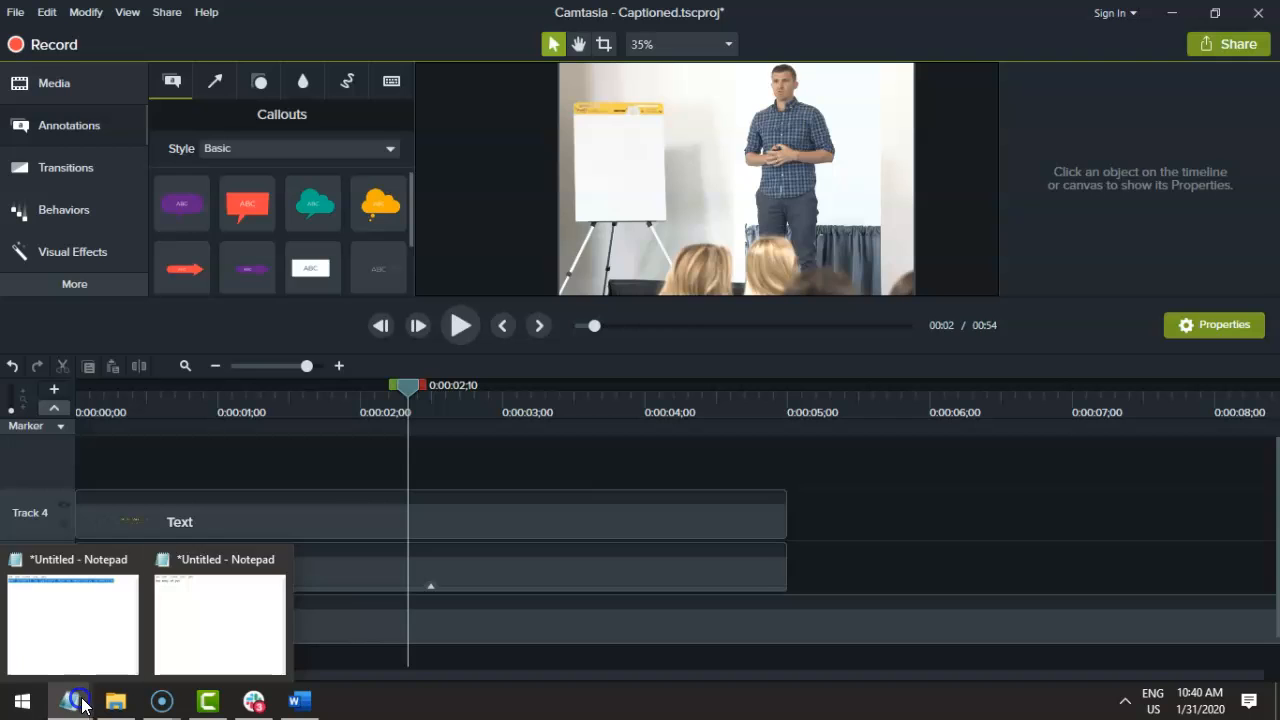
{"action": "left_click", "coordinate": [193, 604]}
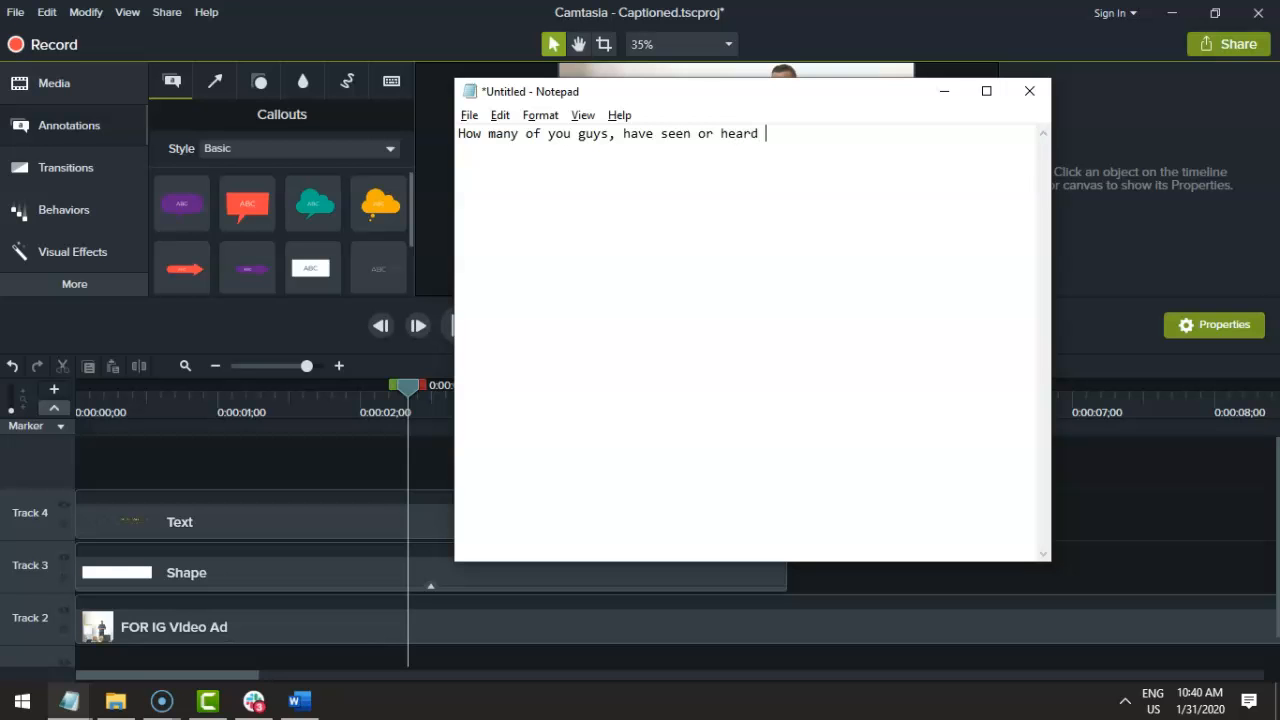
Replay the clip from about one second to about 0:00:03;15 and add "people using the same tactics" to the Notepad transcript
{"action": "key", "text": "alt+Tab"}
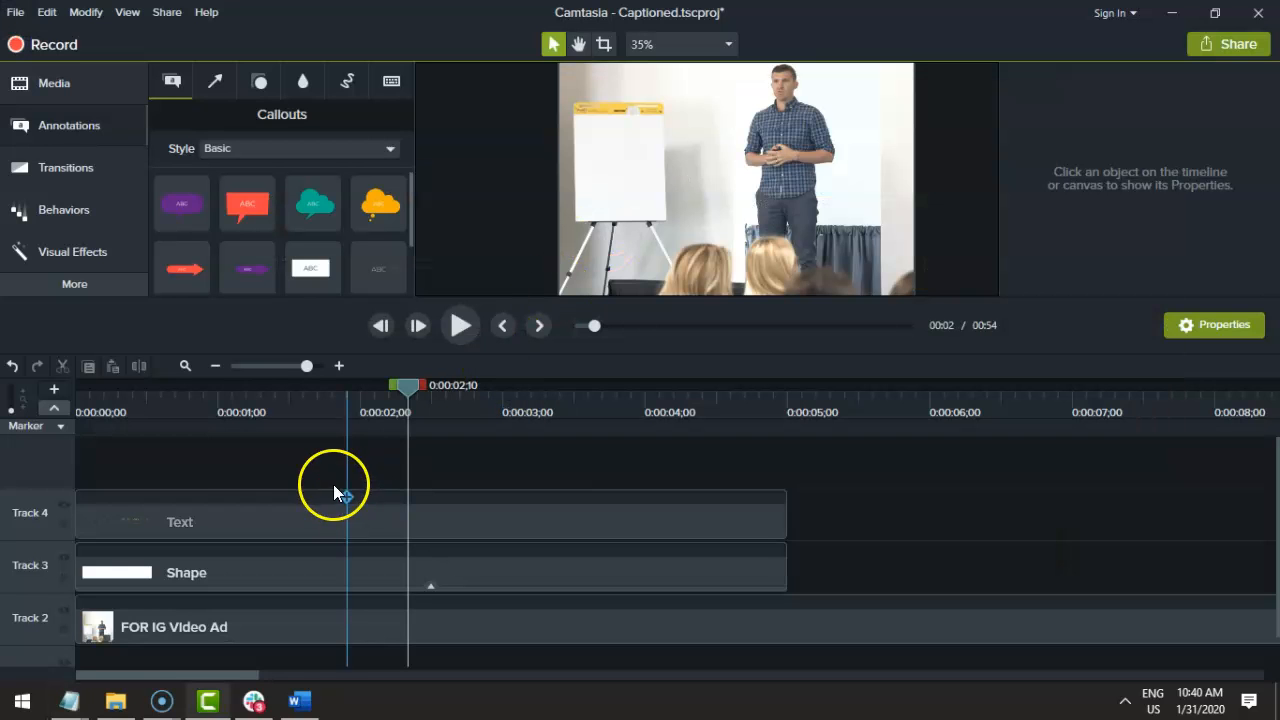
{"action": "left_click", "coordinate": [237, 407]}
{"action": "key", "text": "space"}
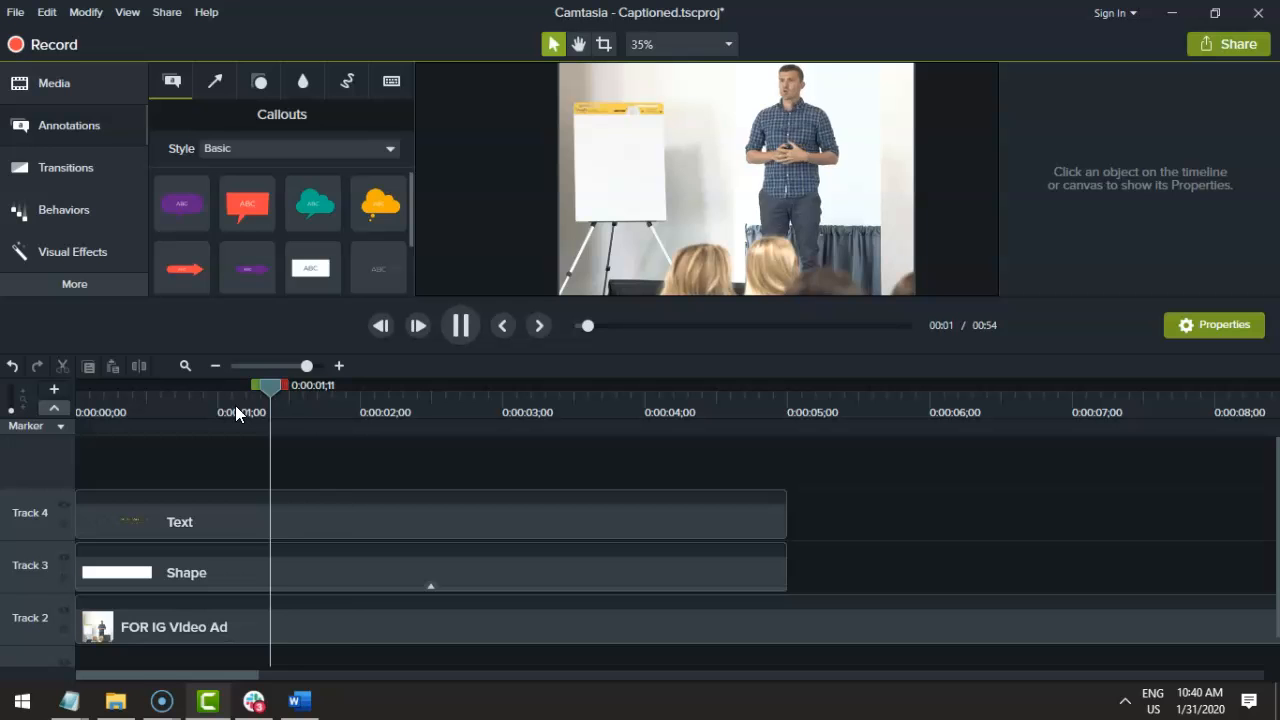
{"action": "key", "text": "space"}
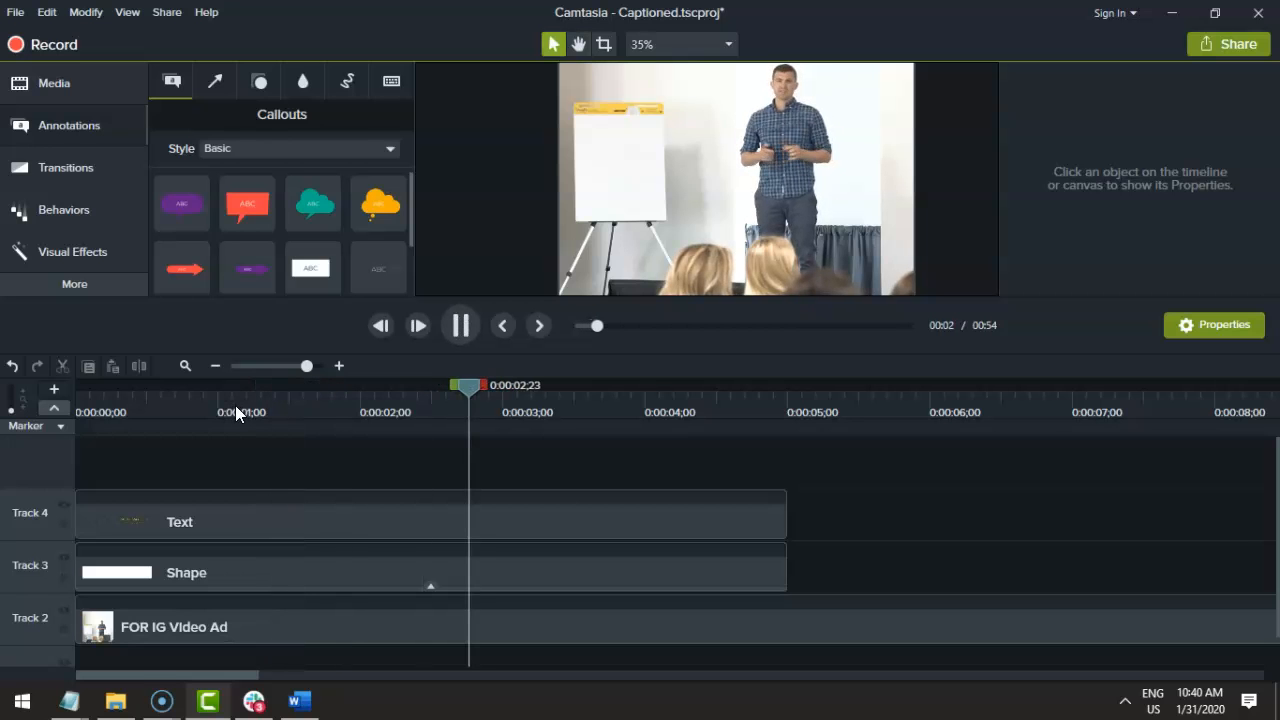
{"action": "key", "text": "space"}
{"action": "key", "text": "alt+Tab"}
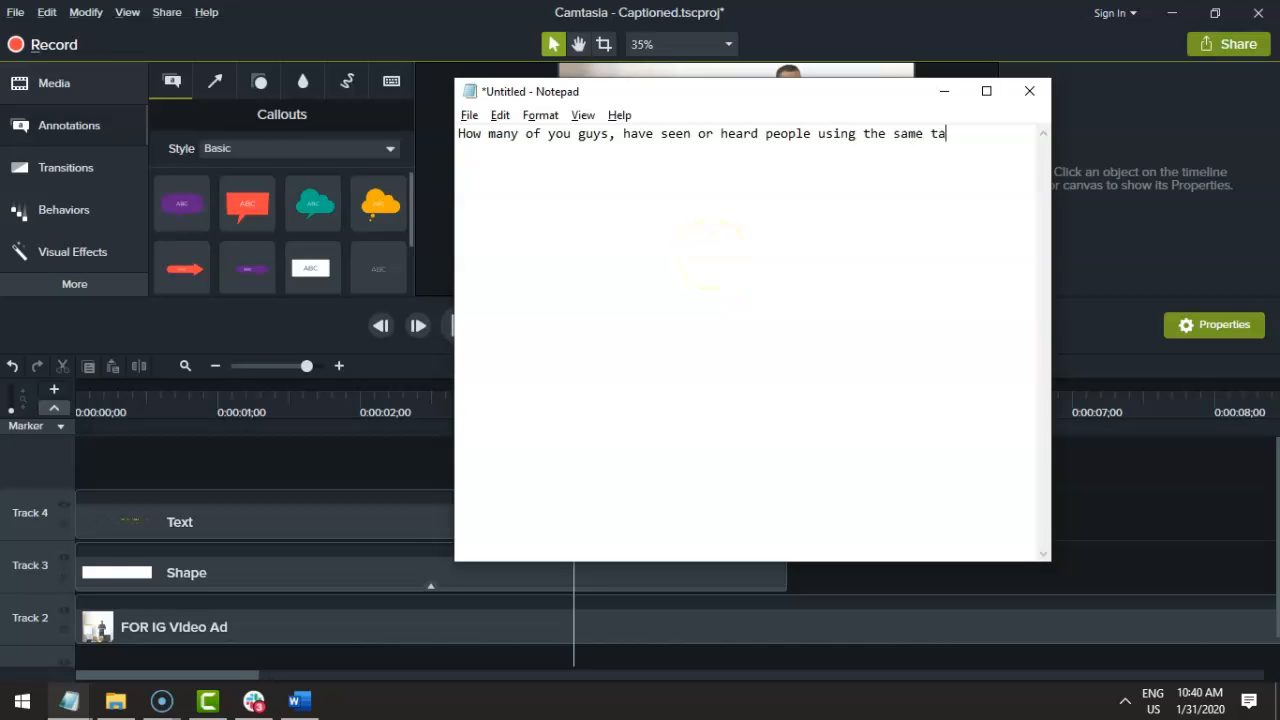
Play the clip on to about 0:00:04;11, replaying where needed, and add "you're using or planning" to the Notepad transcript
{"action": "key", "text": "alt+Tab"}
{"action": "left_click", "coordinate": [776, 142]}
{"action": "key", "text": "space"}
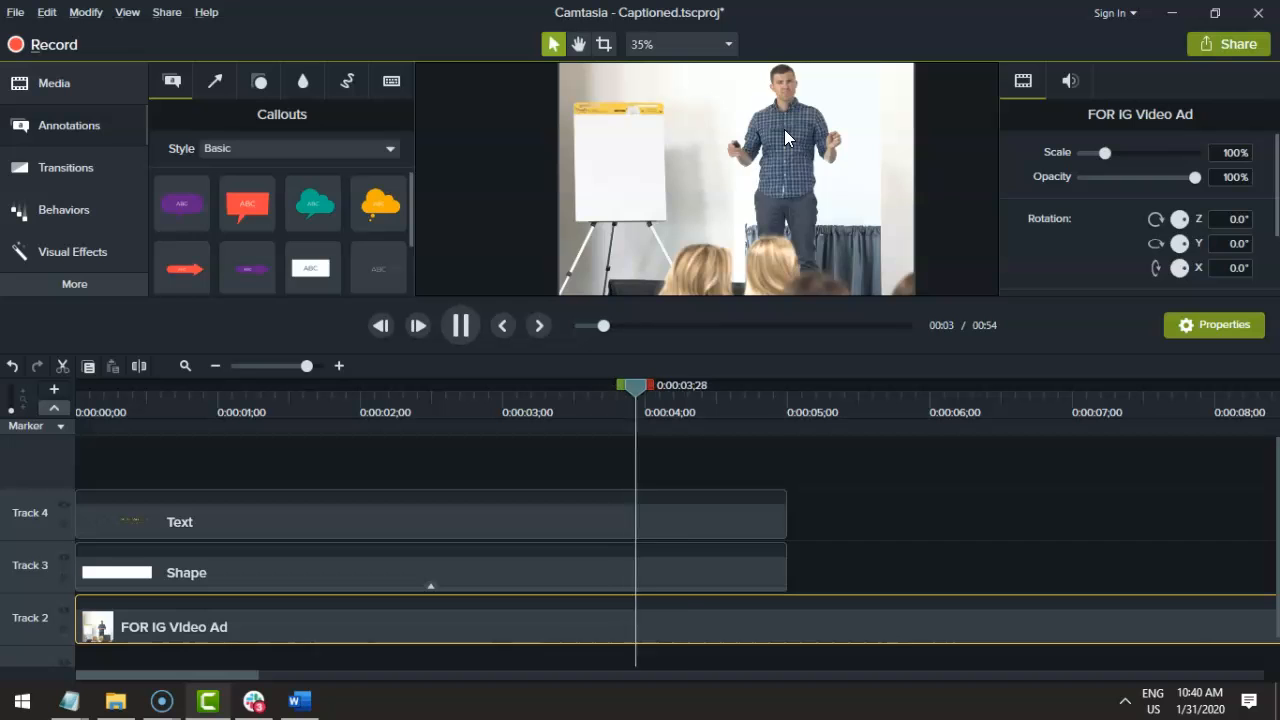
{"action": "left_click", "coordinate": [461, 400]}
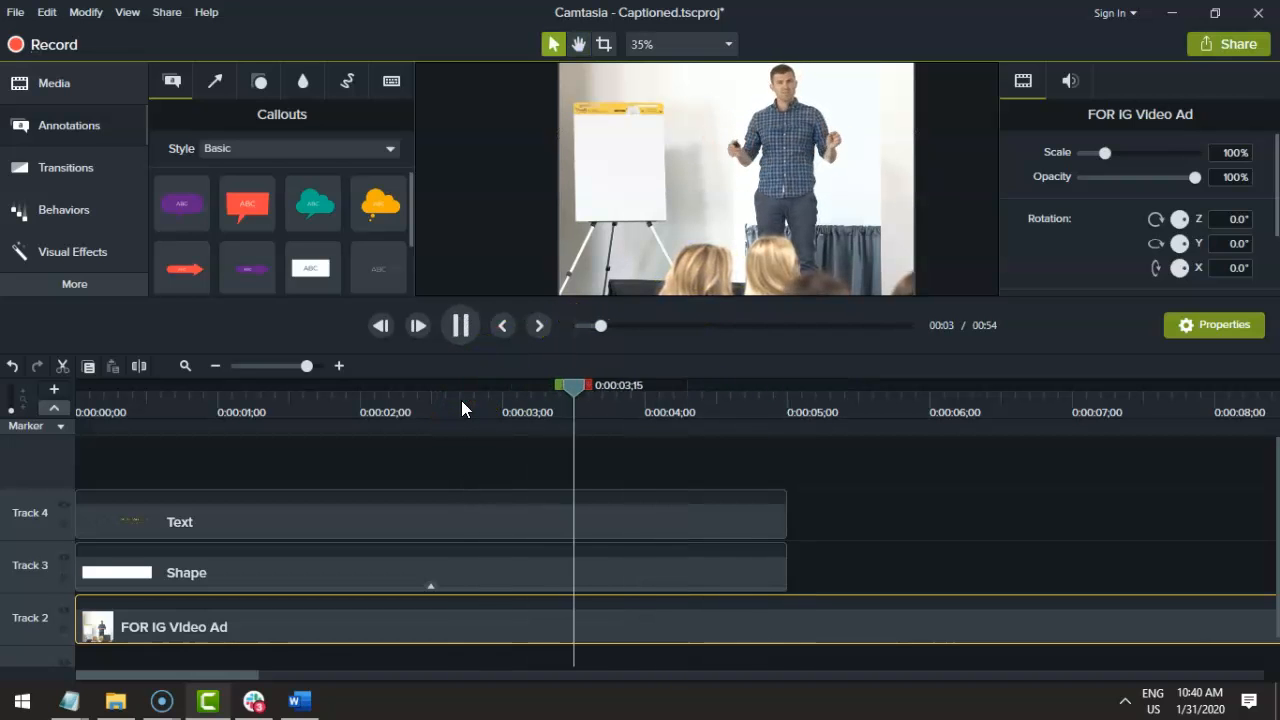
{"action": "key", "text": "alt+Tab"}
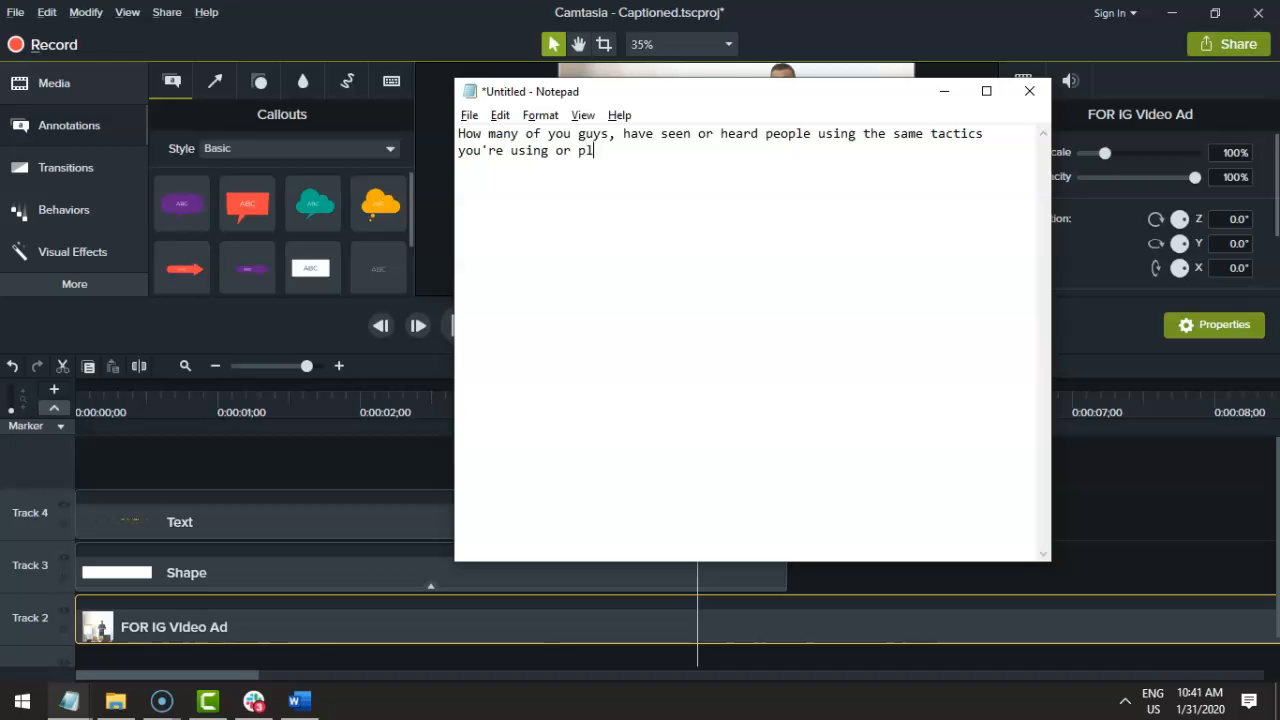
Play the clip on to about 0:00:05;09 and complete the Notepad transcript sentence with "on using"
{"action": "key", "text": "alt+Tab"}
{"action": "key", "text": "space"}
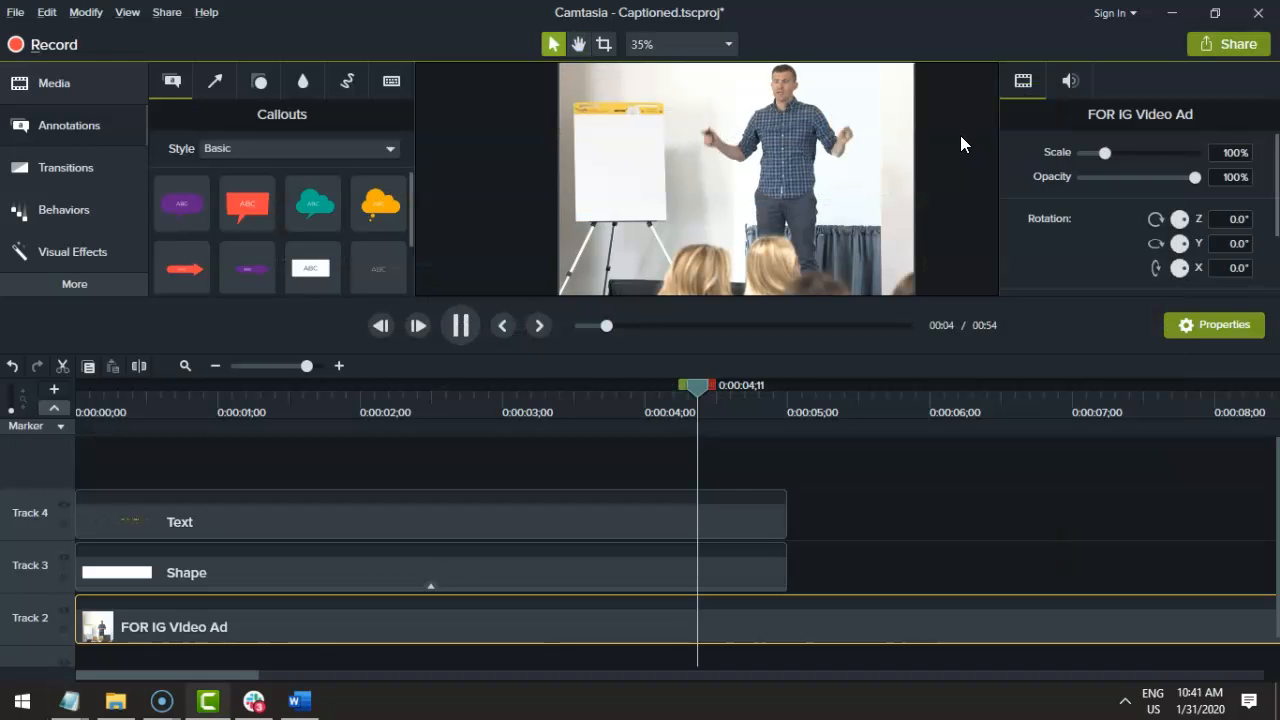
{"action": "key", "text": "alt+Tab"}
{"action": "left_click", "coordinate": [613, 148]}
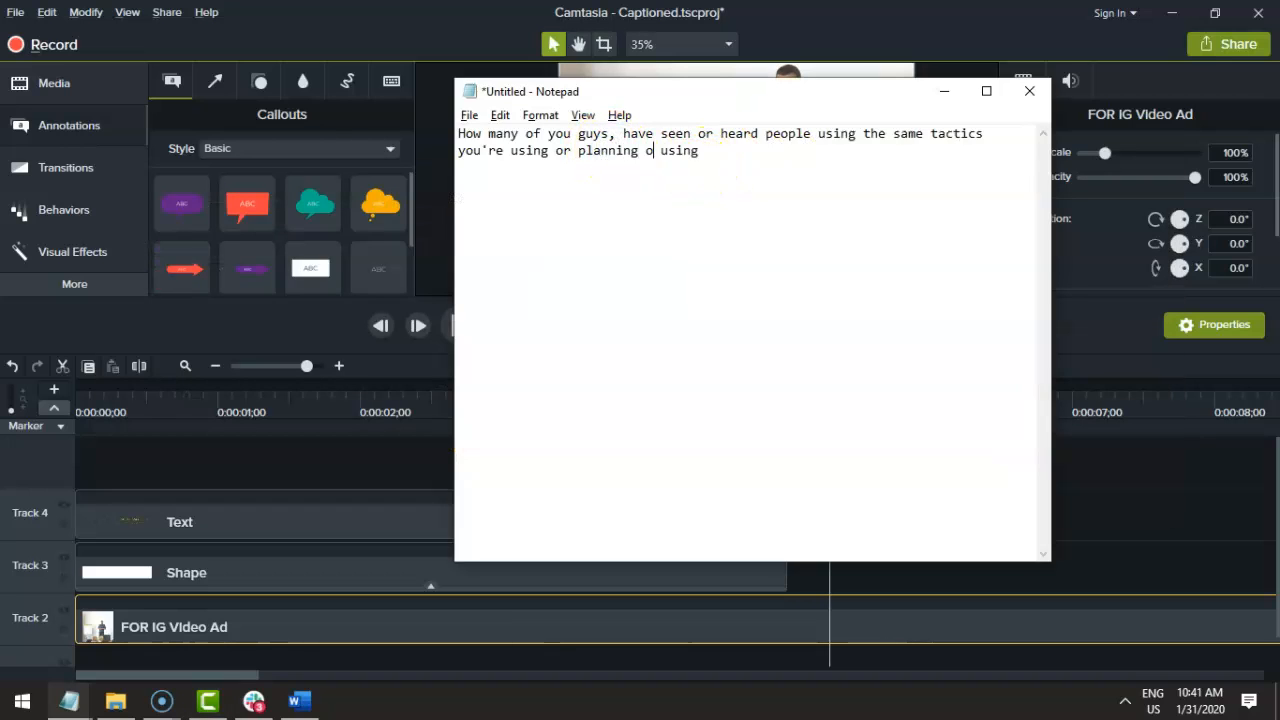
Review the whole caption transcript in the Notepad window and minimize it to return to Camtasia
{"action": "left_click_drag", "start_coordinate": [714, 160], "coordinate": [497, 122]}
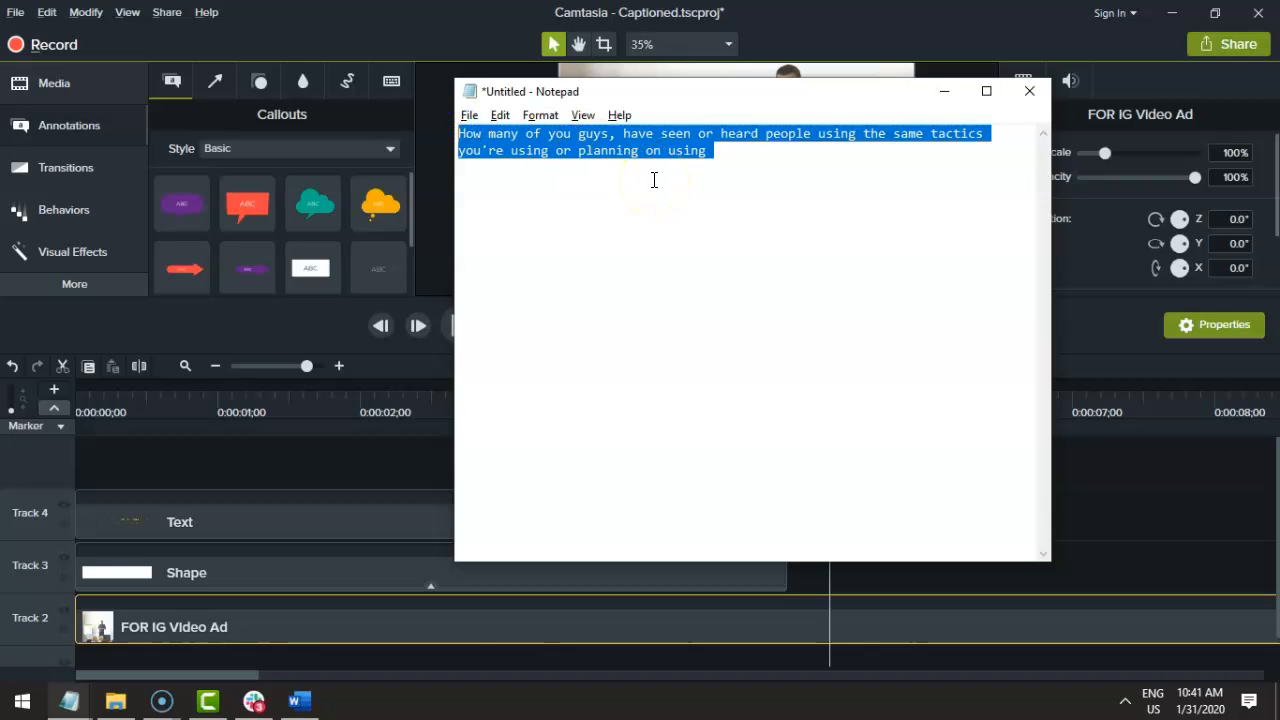
{"action": "left_click_drag", "start_coordinate": [762, 100], "coordinate": [1279, 172]}
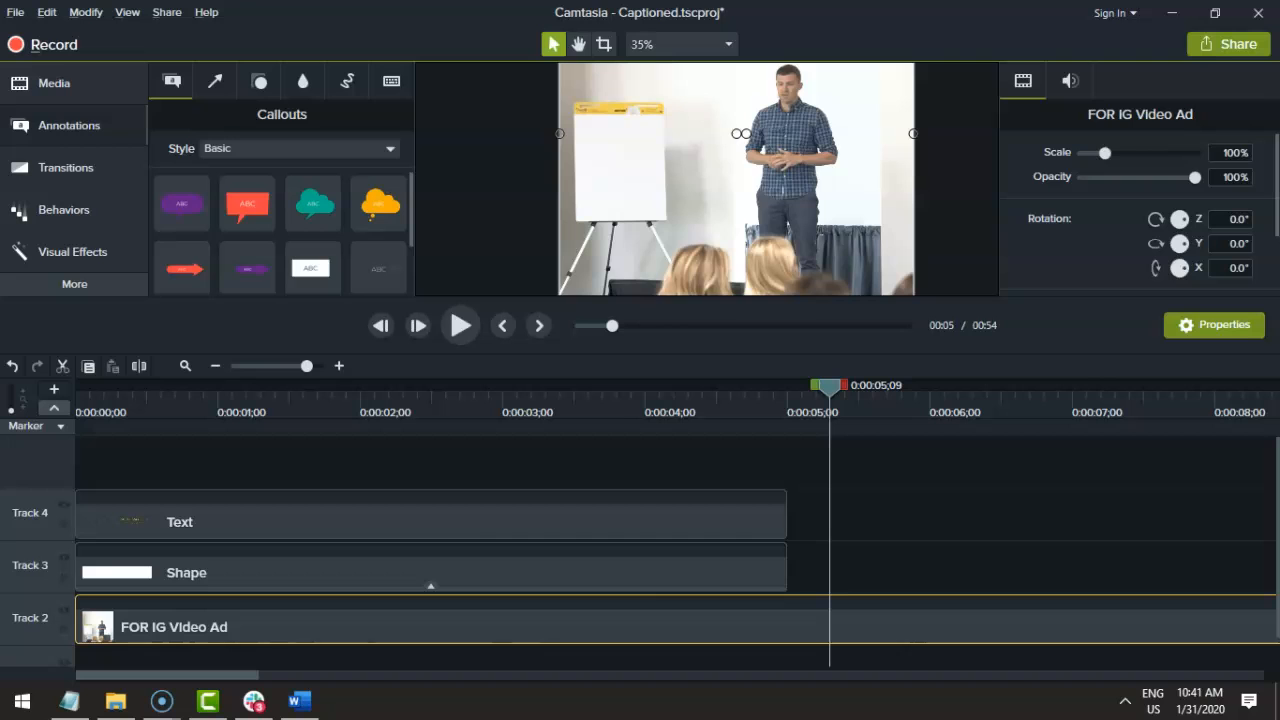
{"action": "left_click_drag", "start_coordinate": [1279, 180], "coordinate": [665, 160]}
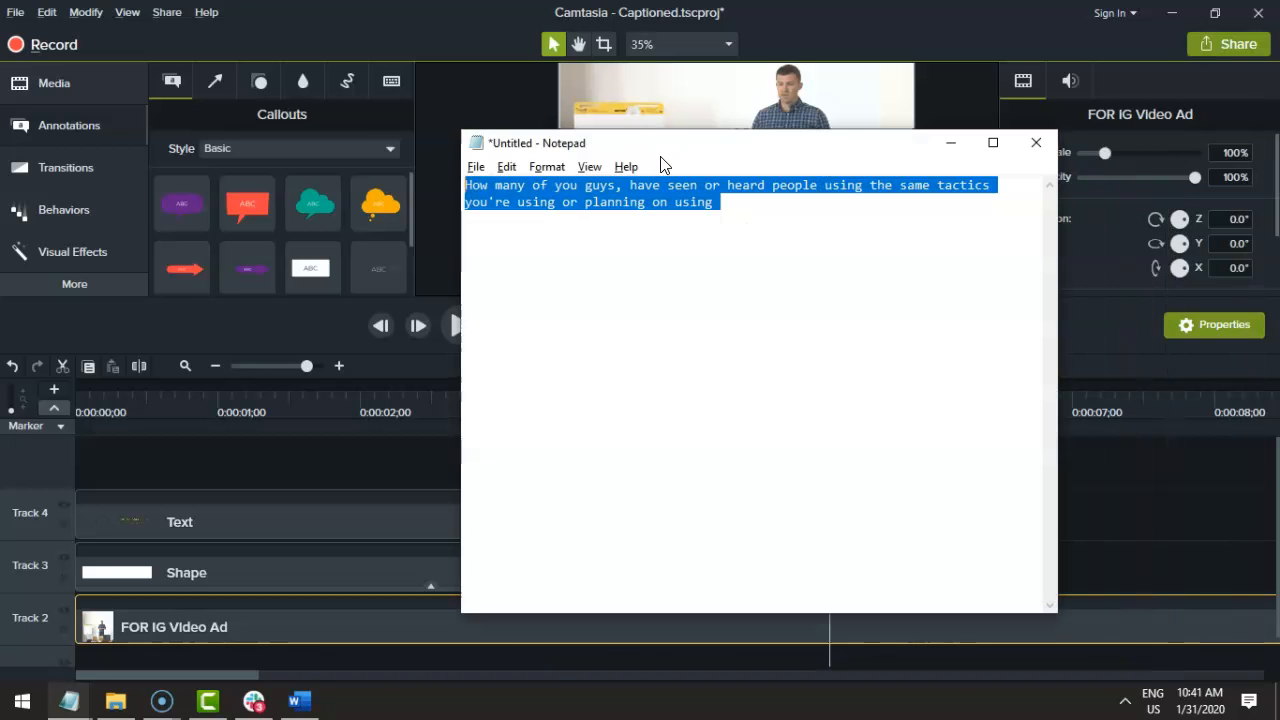
{"action": "left_click", "coordinate": [655, 160]}
{"action": "left_click", "coordinate": [714, 223]}
{"action": "left_click", "coordinate": [677, 194]}
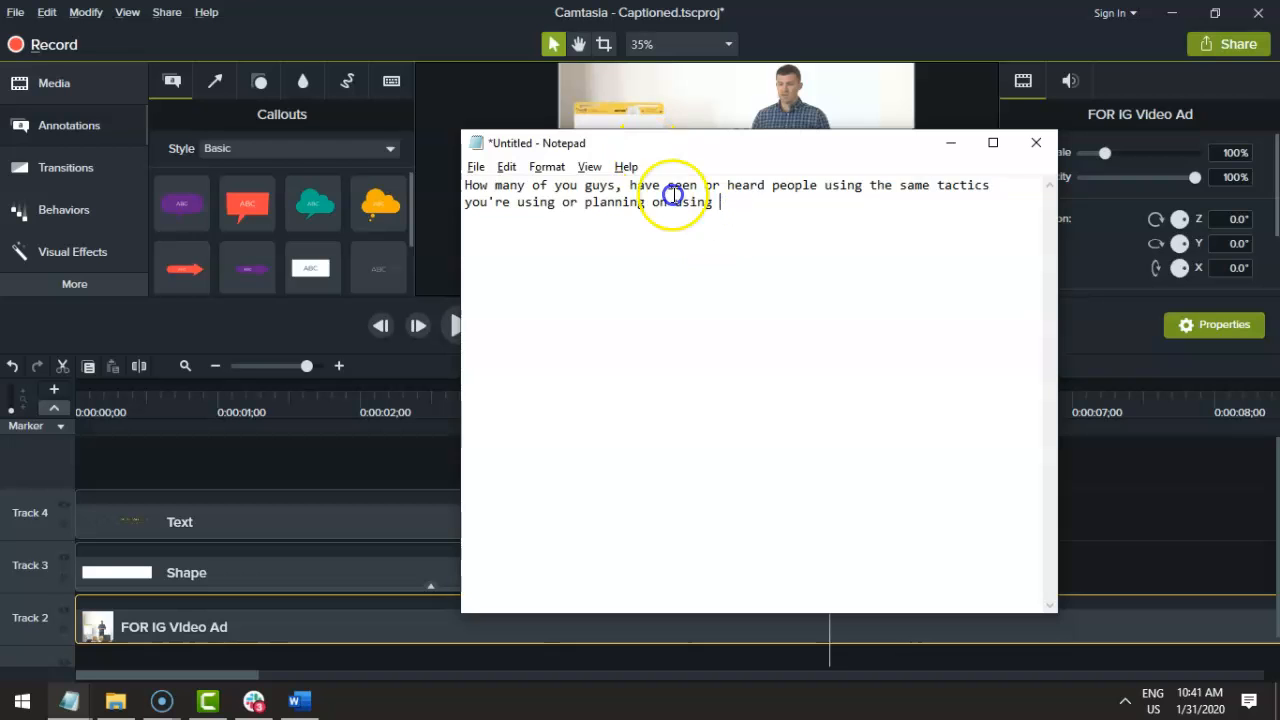
{"action": "key", "text": "ctrl+a"}
{"action": "right_click", "coordinate": [557, 237]}
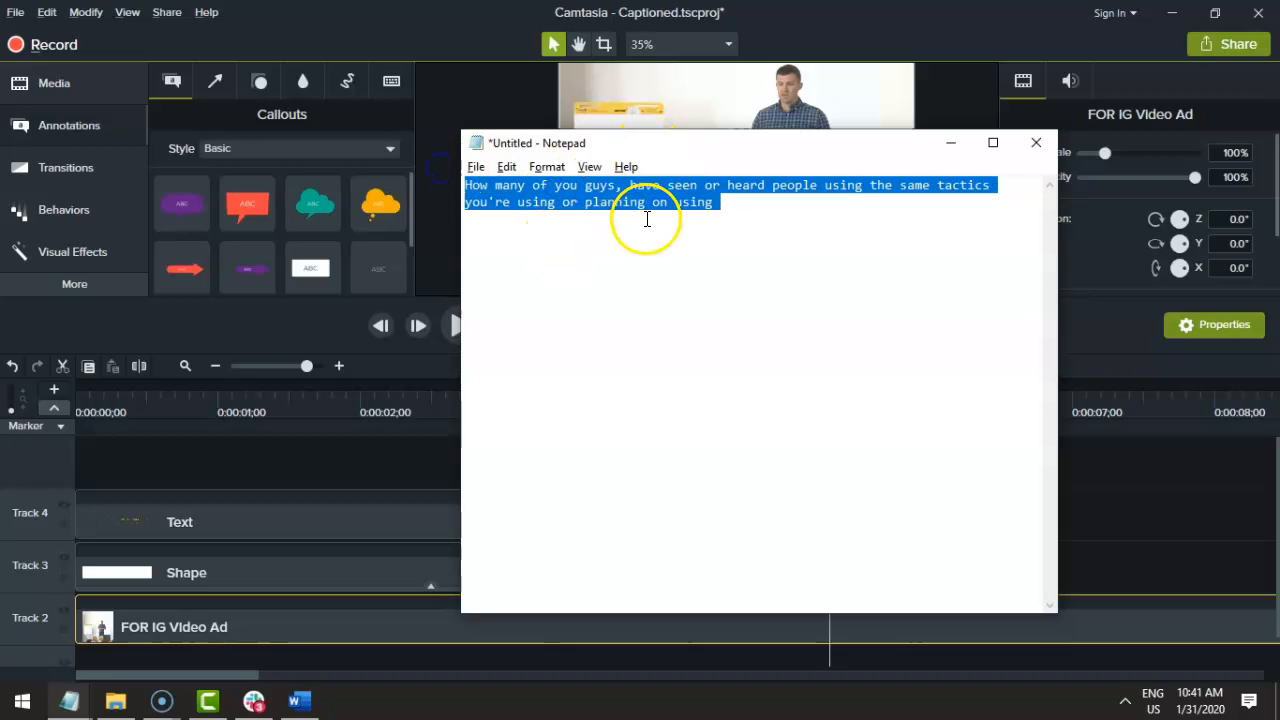
{"action": "left_click", "coordinate": [785, 206]}
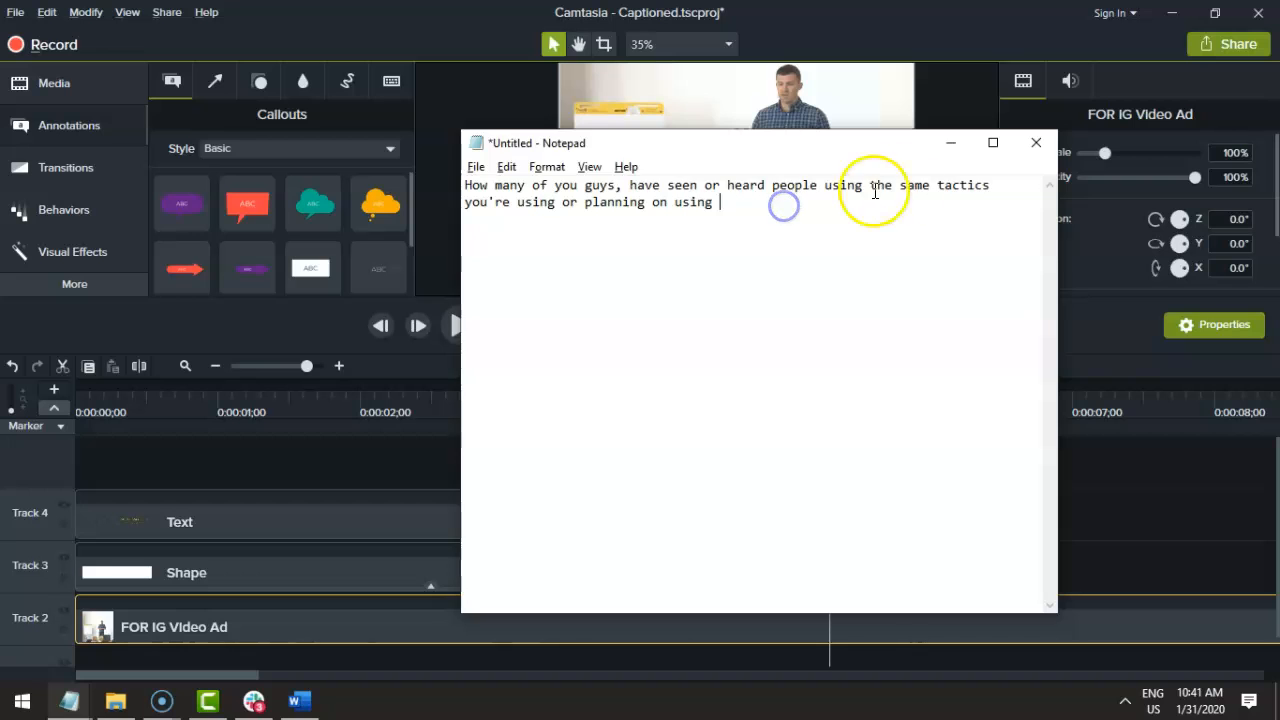
{"action": "left_click", "coordinate": [951, 142]}
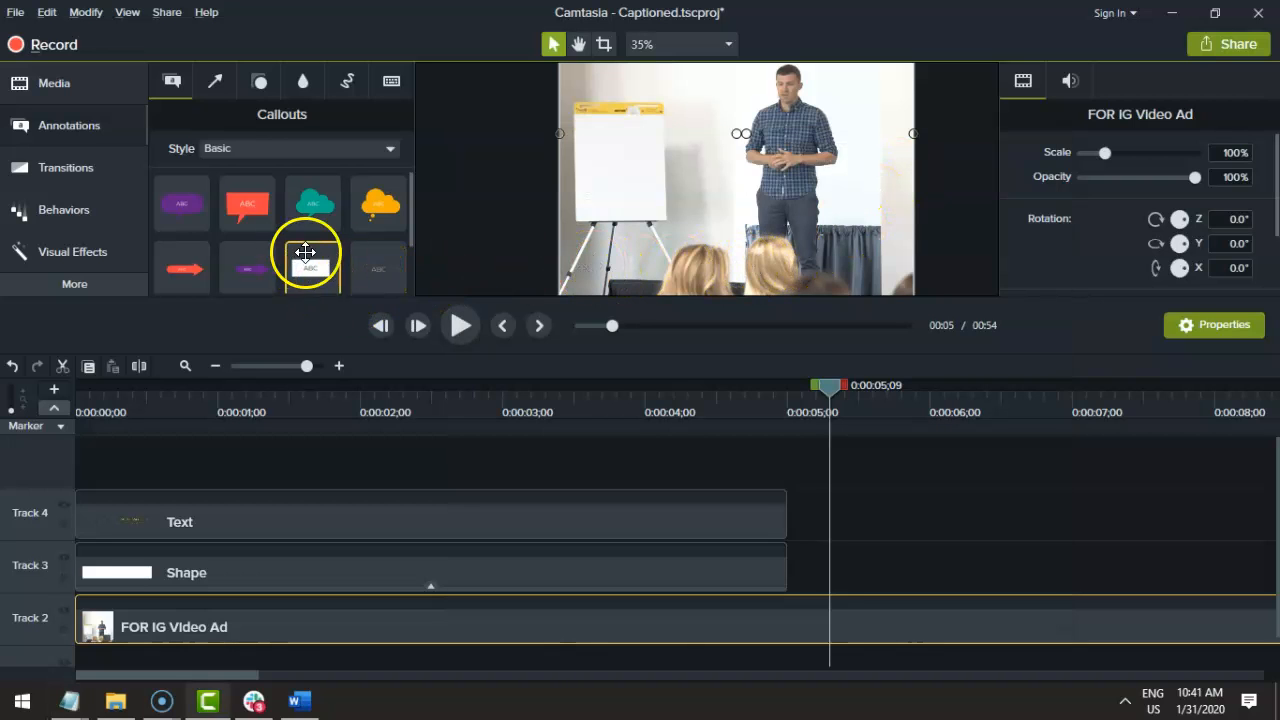
Add a solid black rectangle shape and size it into a full-width bar along the bottom edge of the square video frame
{"action": "scroll", "coordinate": [334, 268], "scroll_direction": "down", "scroll_amount": 1}
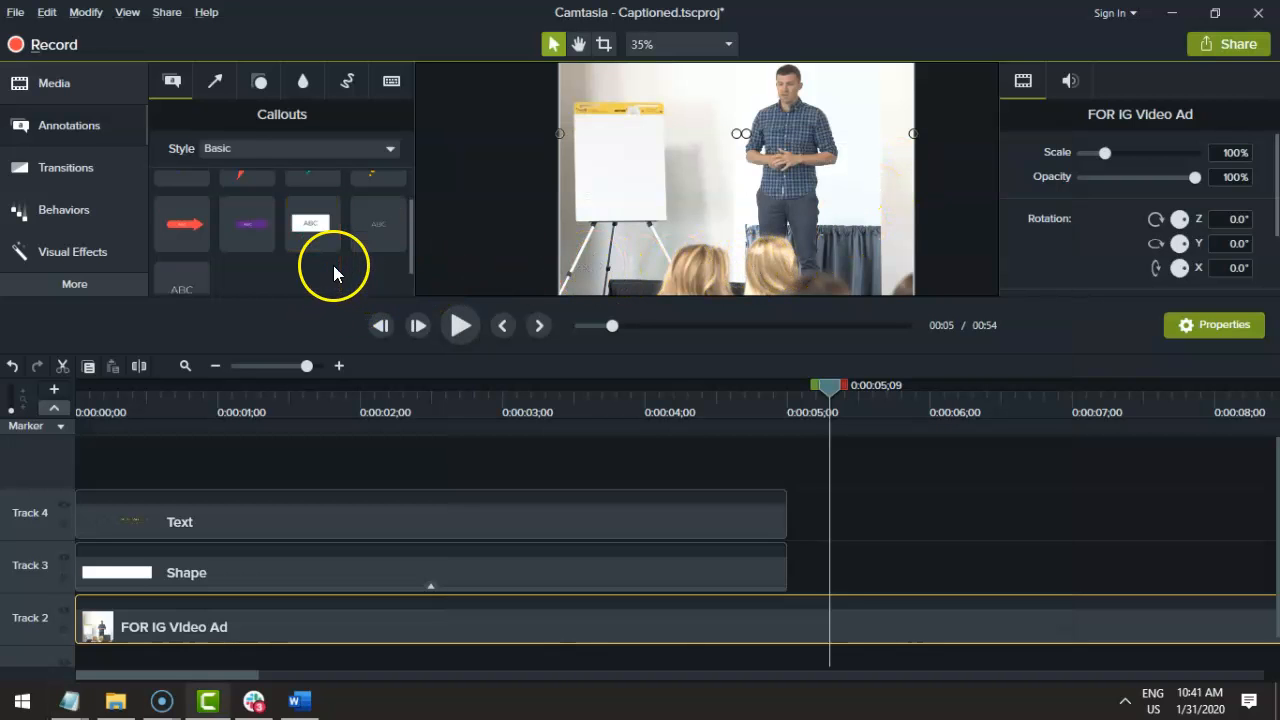
{"action": "left_click", "coordinate": [262, 83]}
{"action": "left_click_drag", "start_coordinate": [323, 205], "coordinate": [913, 268]}
{"action": "scroll", "coordinate": [920, 250], "scroll_direction": "up", "scroll_amount": 1}
{"action": "scroll", "coordinate": [931, 218], "scroll_direction": "down", "scroll_amount": 2}
{"action": "left_click_drag", "start_coordinate": [765, 238], "coordinate": [777, 248]}
{"action": "scroll", "coordinate": [905, 229], "scroll_direction": "up", "scroll_amount": 1}
{"action": "scroll", "coordinate": [906, 221], "scroll_direction": "down", "scroll_amount": 1}
{"action": "left_click_drag", "start_coordinate": [898, 302], "coordinate": [888, 446]}
{"action": "scroll", "coordinate": [854, 222], "scroll_direction": "down", "scroll_amount": 3}
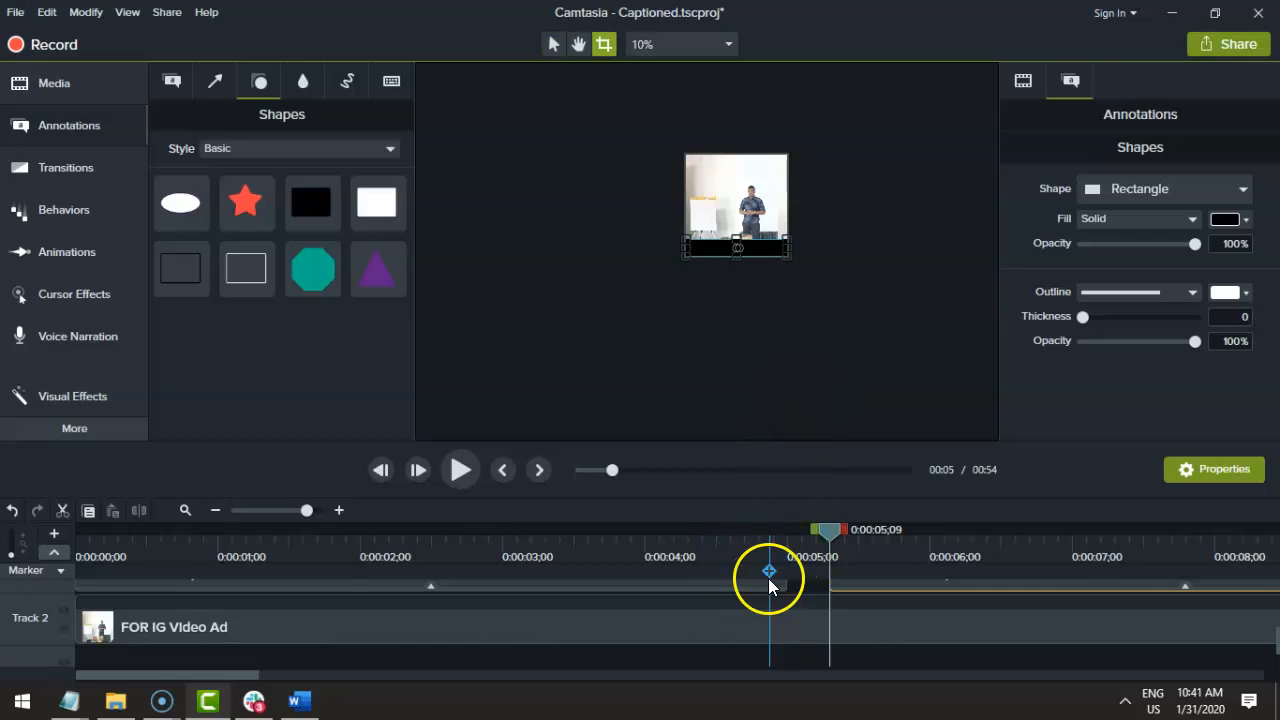
{"action": "scroll", "coordinate": [875, 592], "scroll_direction": "up", "scroll_amount": 3}
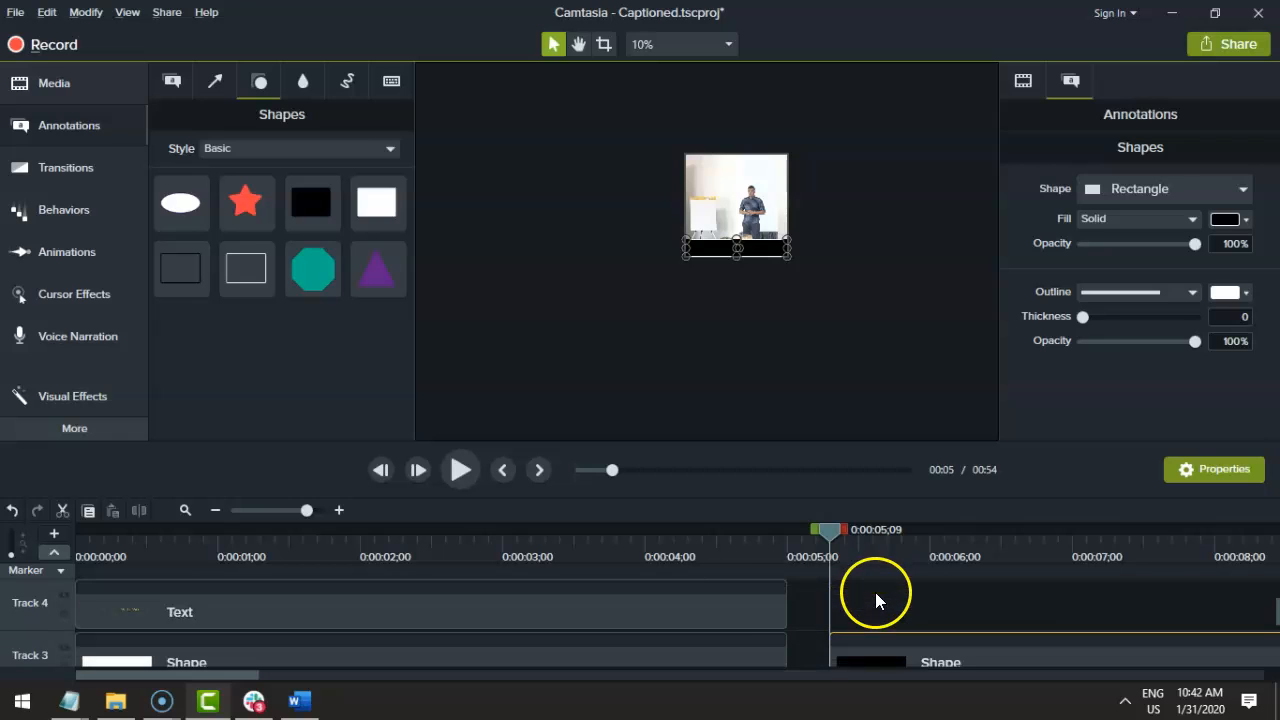
Move the headline text and its white shape up one track and extend both to the end of the FOR IG Video Ad clip
{"action": "left_click", "coordinate": [635, 545]}
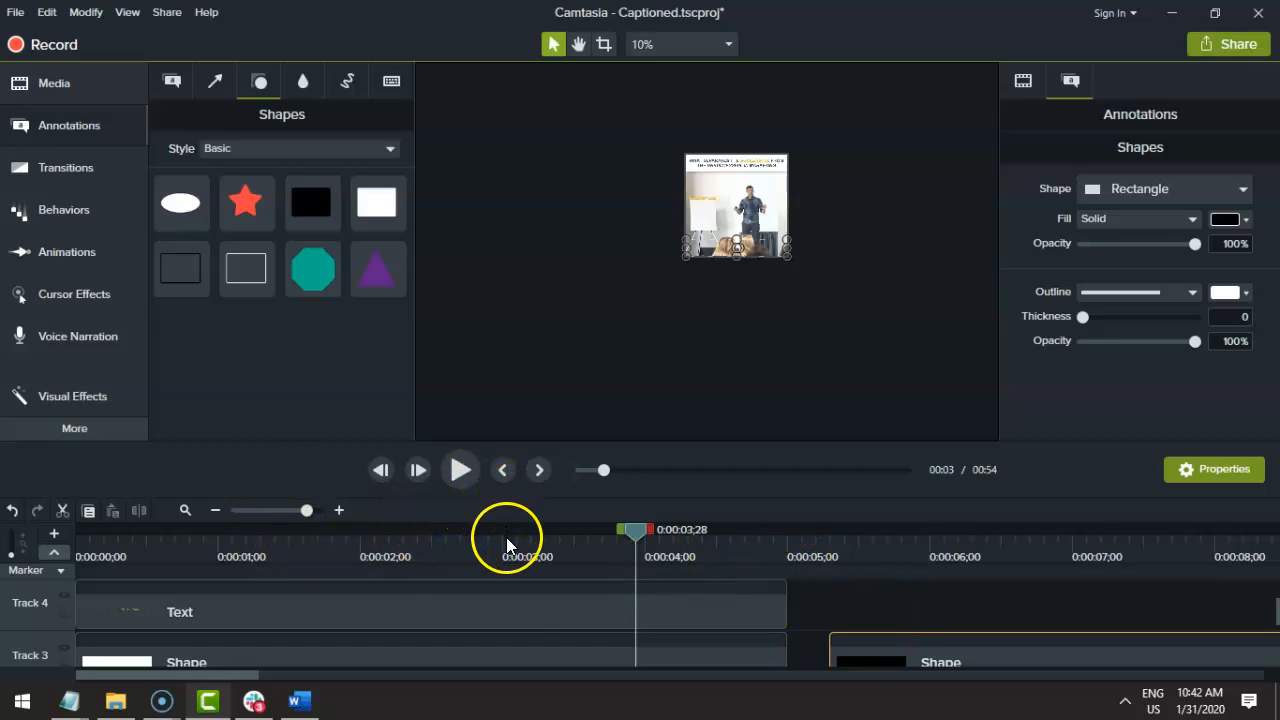
{"action": "scroll", "coordinate": [535, 593], "scroll_direction": "down", "scroll_amount": 4}
{"action": "scroll", "coordinate": [539, 603], "scroll_direction": "down", "scroll_amount": 3}
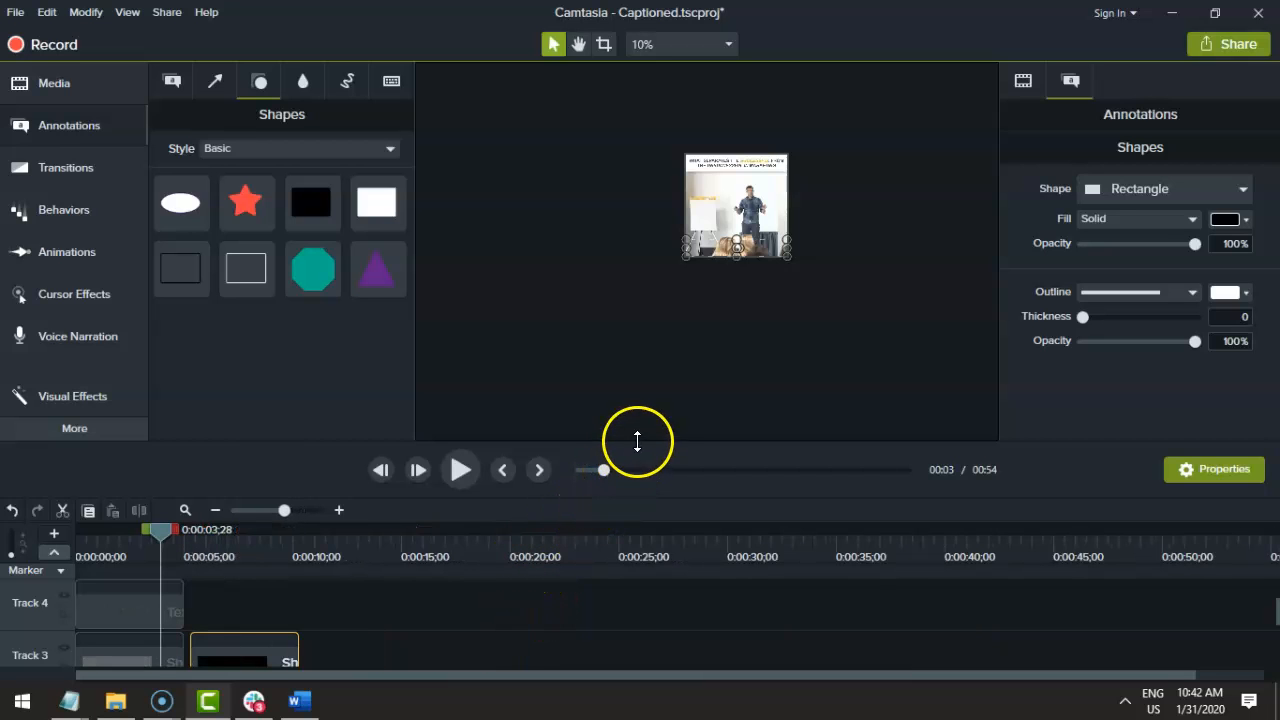
{"action": "left_click_drag", "start_coordinate": [639, 440], "coordinate": [639, 245]}
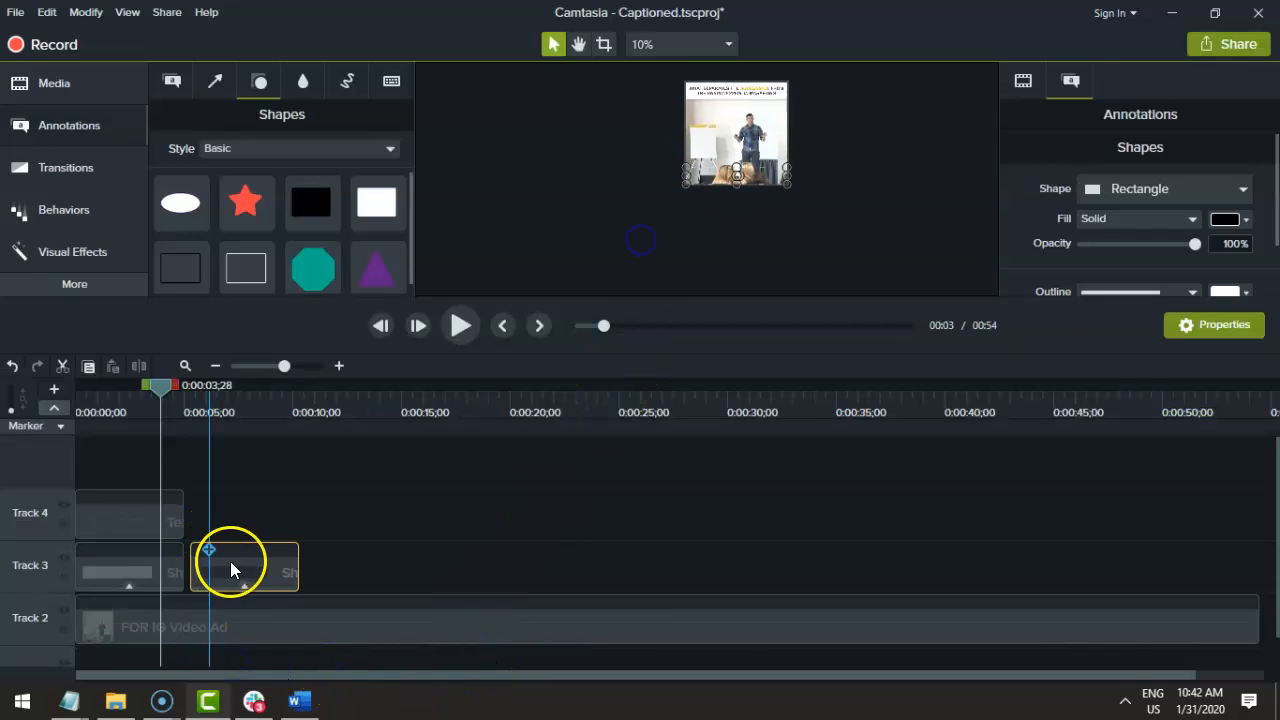
{"action": "left_click", "coordinate": [123, 563]}
{"action": "left_click", "coordinate": [126, 520], "text": "ctrl"}
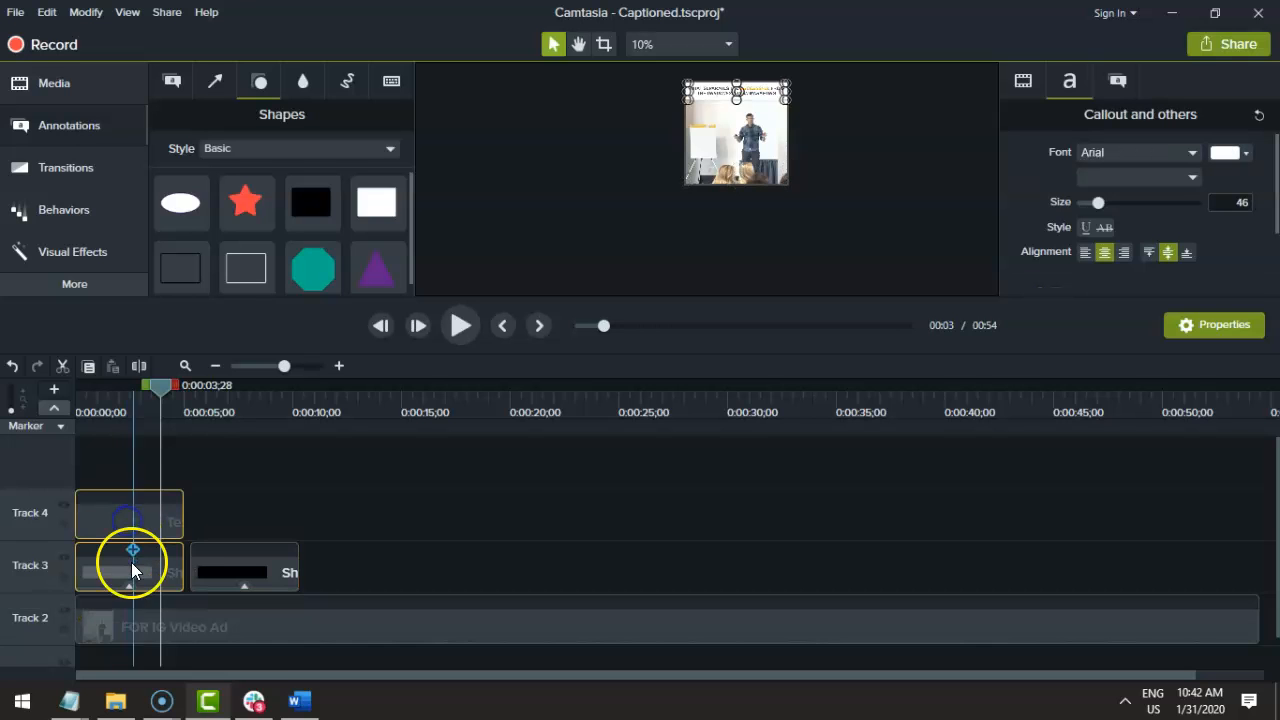
{"action": "left_click_drag", "start_coordinate": [130, 543], "coordinate": [960, 494]}
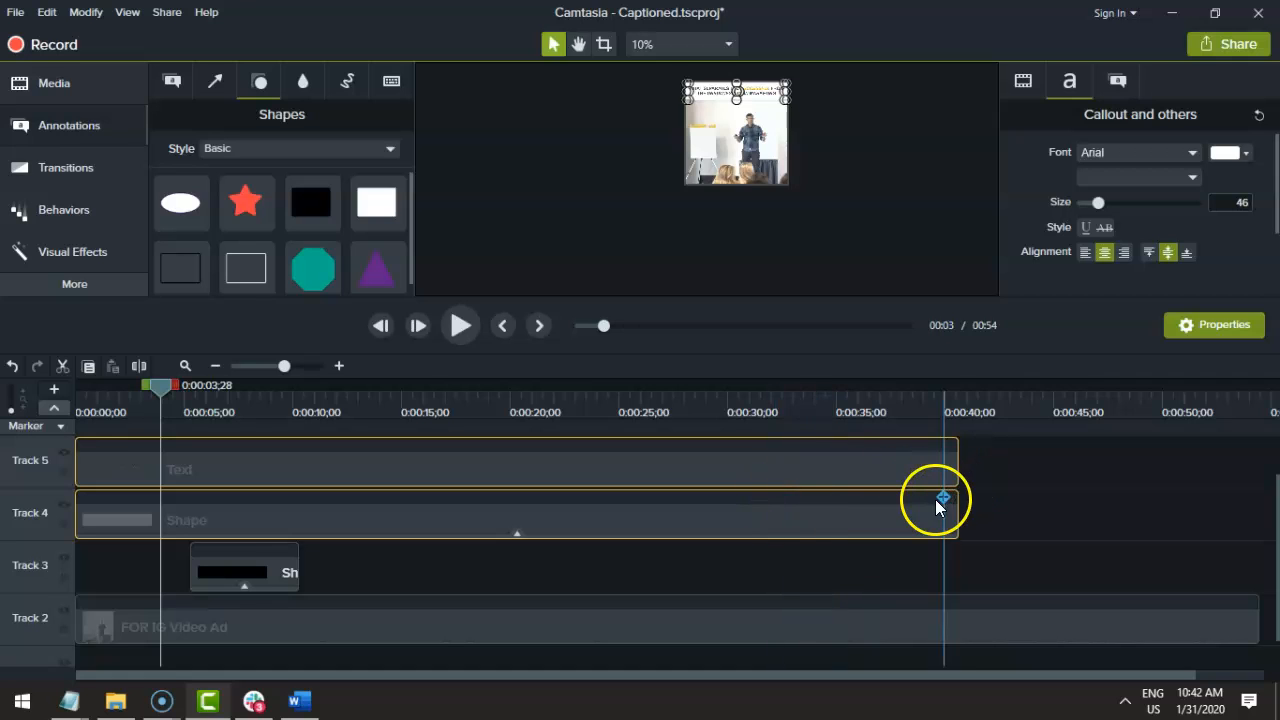
{"action": "left_click_drag", "start_coordinate": [959, 470], "coordinate": [1258, 468]}
Extend the black bar on Track 3 to span the whole video, from 0:00:00;00 to the clip's end
{"action": "left_click", "coordinate": [264, 568]}
{"action": "left_click_drag", "start_coordinate": [274, 572], "coordinate": [1255, 531]}
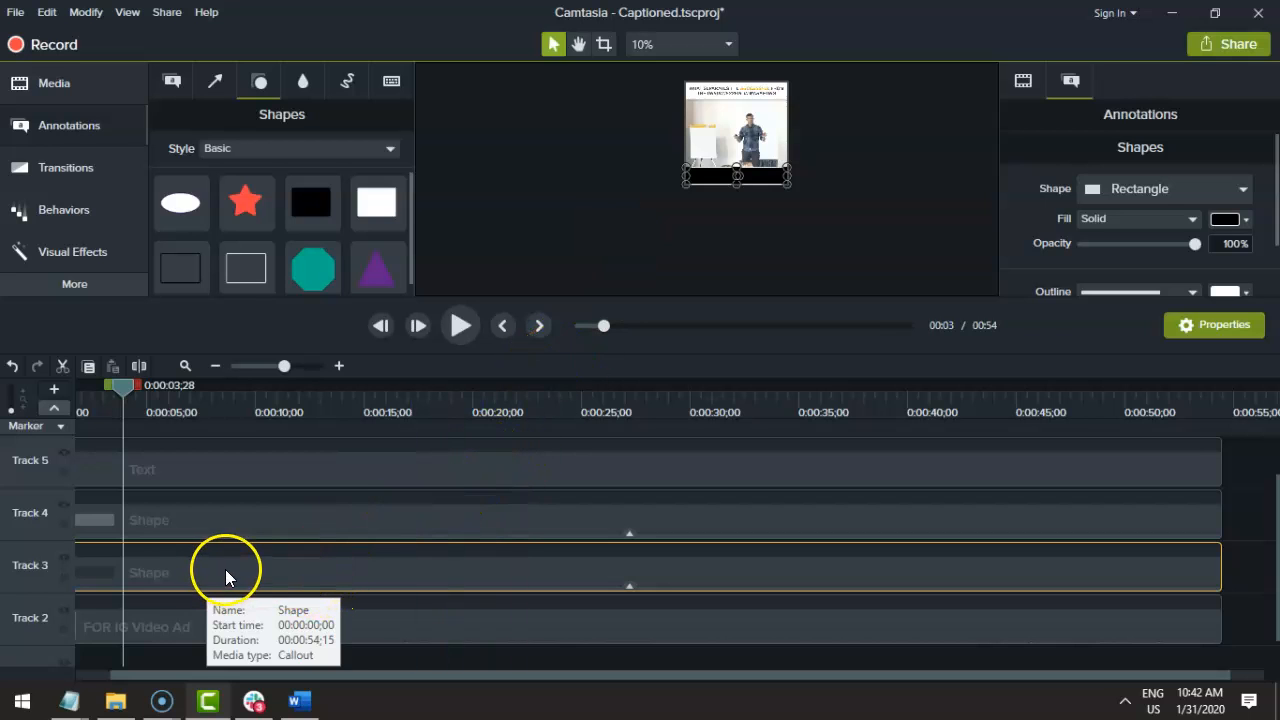
{"action": "scroll", "coordinate": [198, 590], "scroll_direction": "up", "scroll_amount": 1}
{"action": "left_click", "coordinate": [215, 676]}
{"action": "left_click_drag", "start_coordinate": [215, 676], "coordinate": [75, 676]}
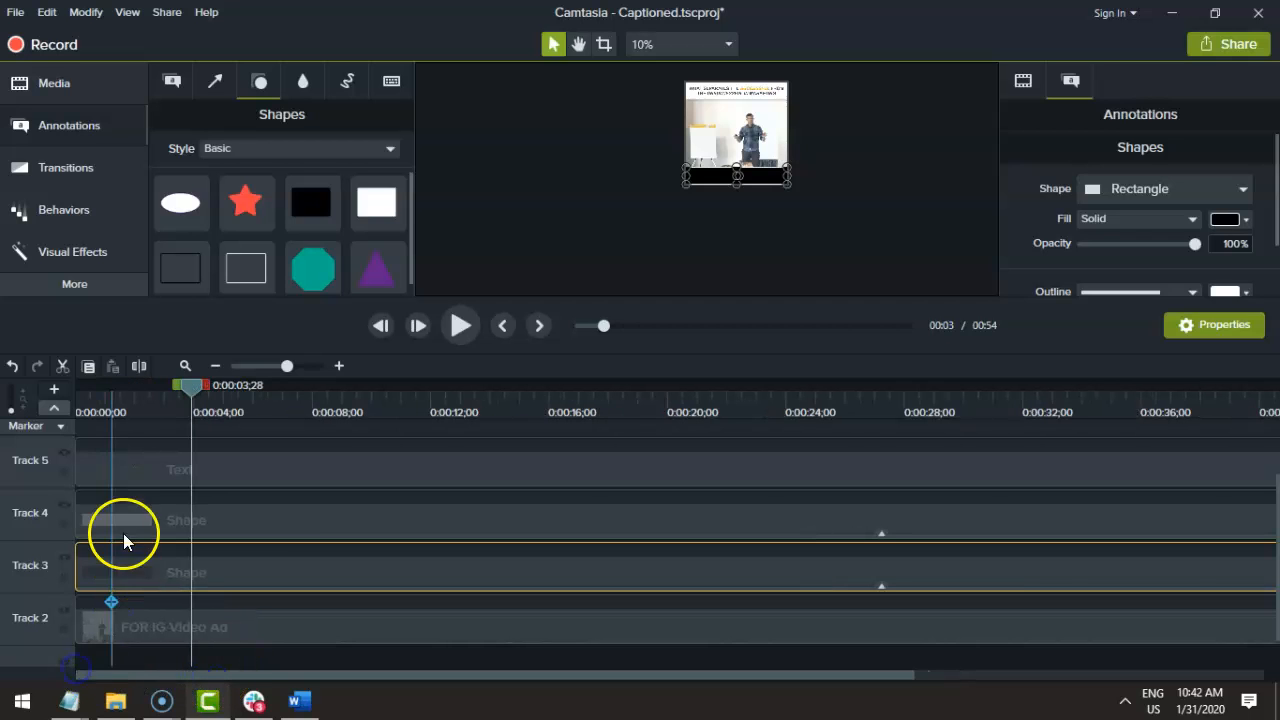
Replay the opening of the clip from the start, stopping at about 0:00:02;09, to hear the first caption phrase
{"action": "left_click_drag", "start_coordinate": [191, 389], "coordinate": [20, 400]}
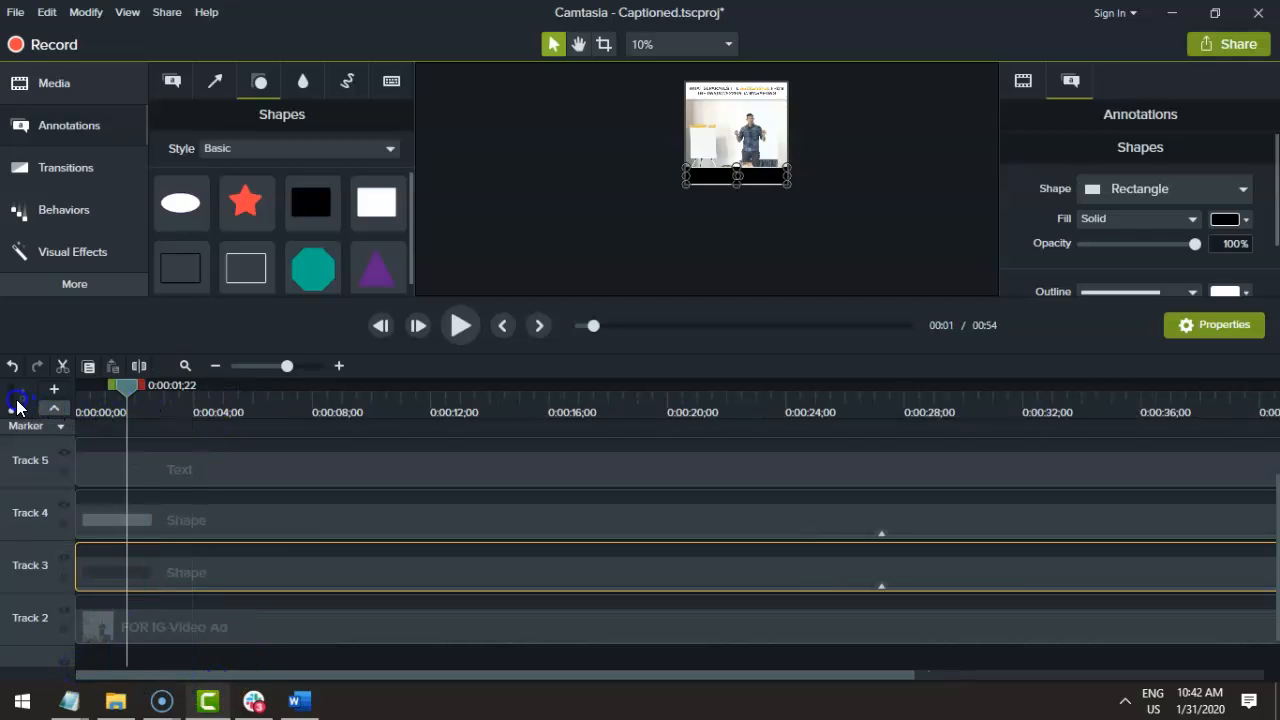
{"action": "key", "text": "space"}
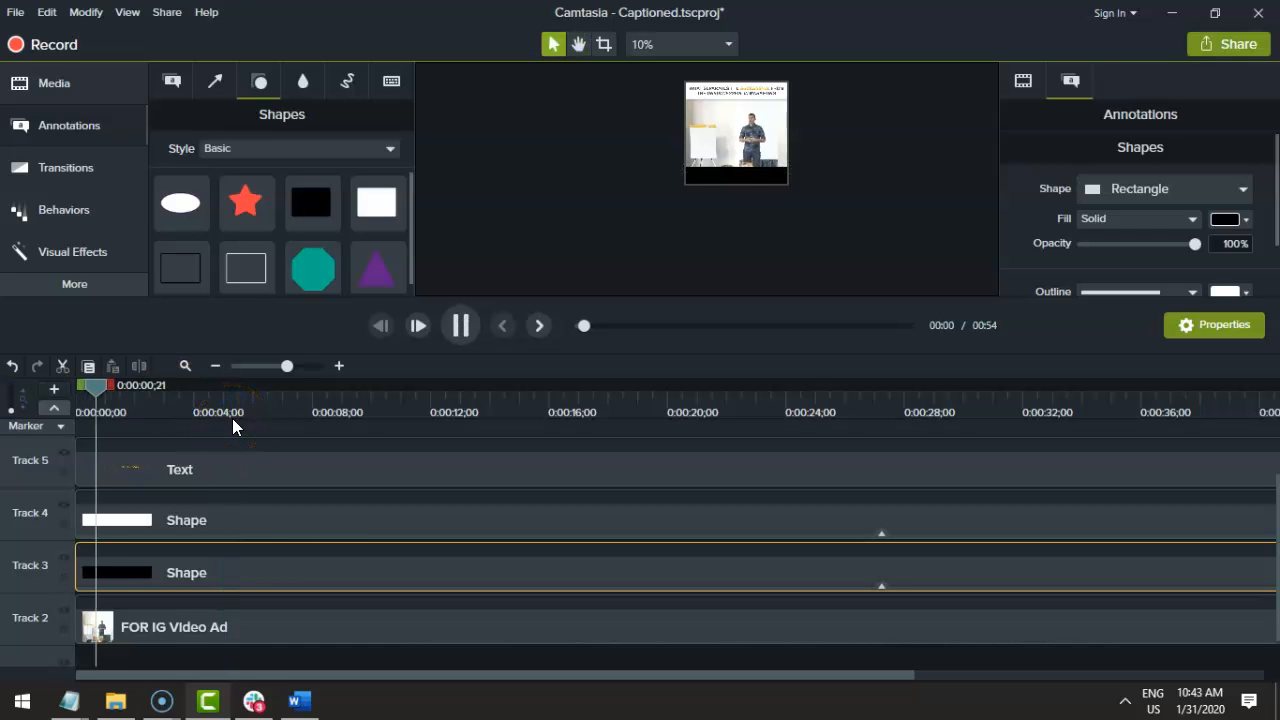
{"action": "left_click", "coordinate": [185, 403]}
{"action": "left_click", "coordinate": [145, 386]}
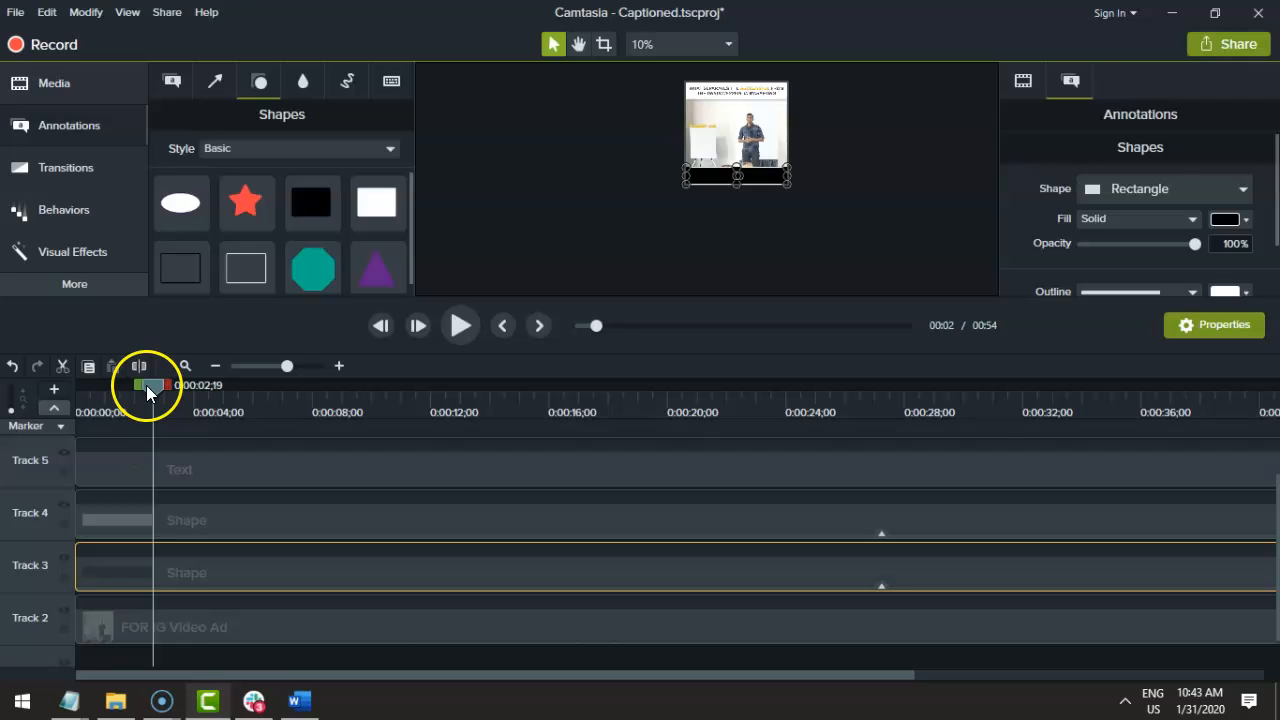
{"action": "left_click_drag", "start_coordinate": [50, 390], "coordinate": [52, 395]}
{"action": "left_click", "coordinate": [95, 405]}
{"action": "key", "text": "space"}
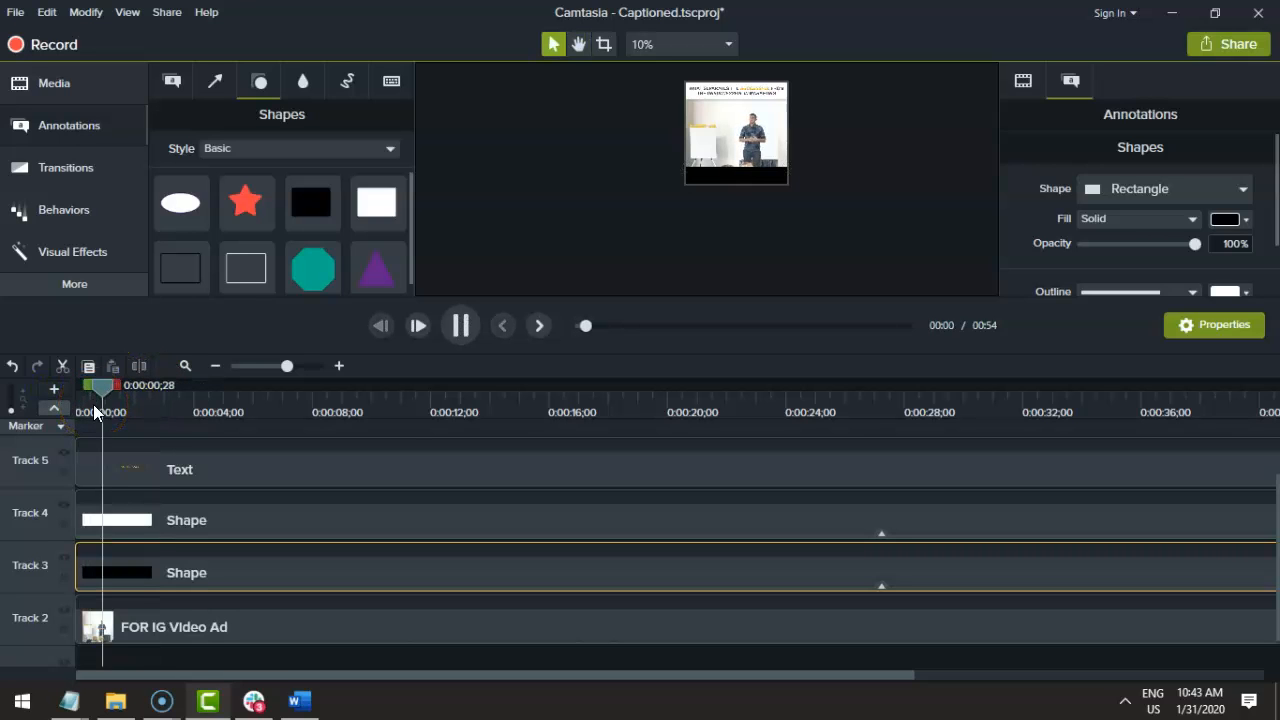
Check the opening words "How many of you guys, have" in the Notepad transcript and return to Camtasia
{"action": "mouse_move", "coordinate": [69, 700]}
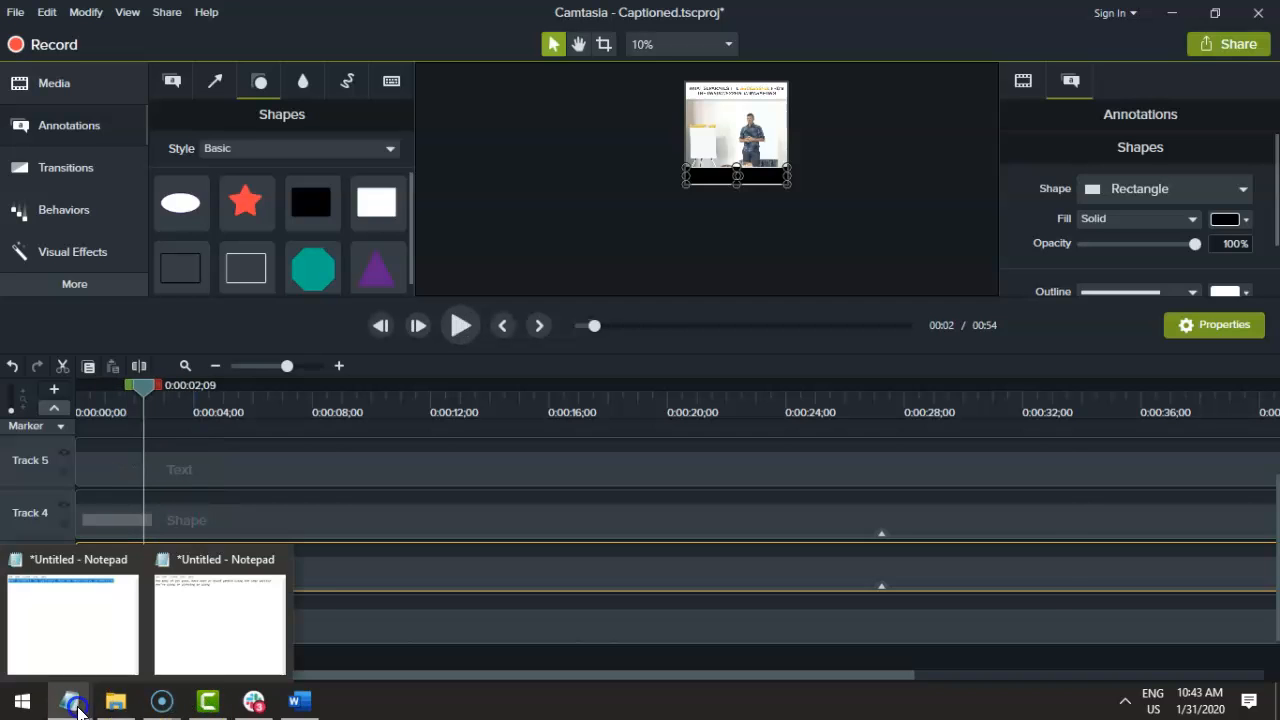
{"action": "left_click", "coordinate": [223, 640]}
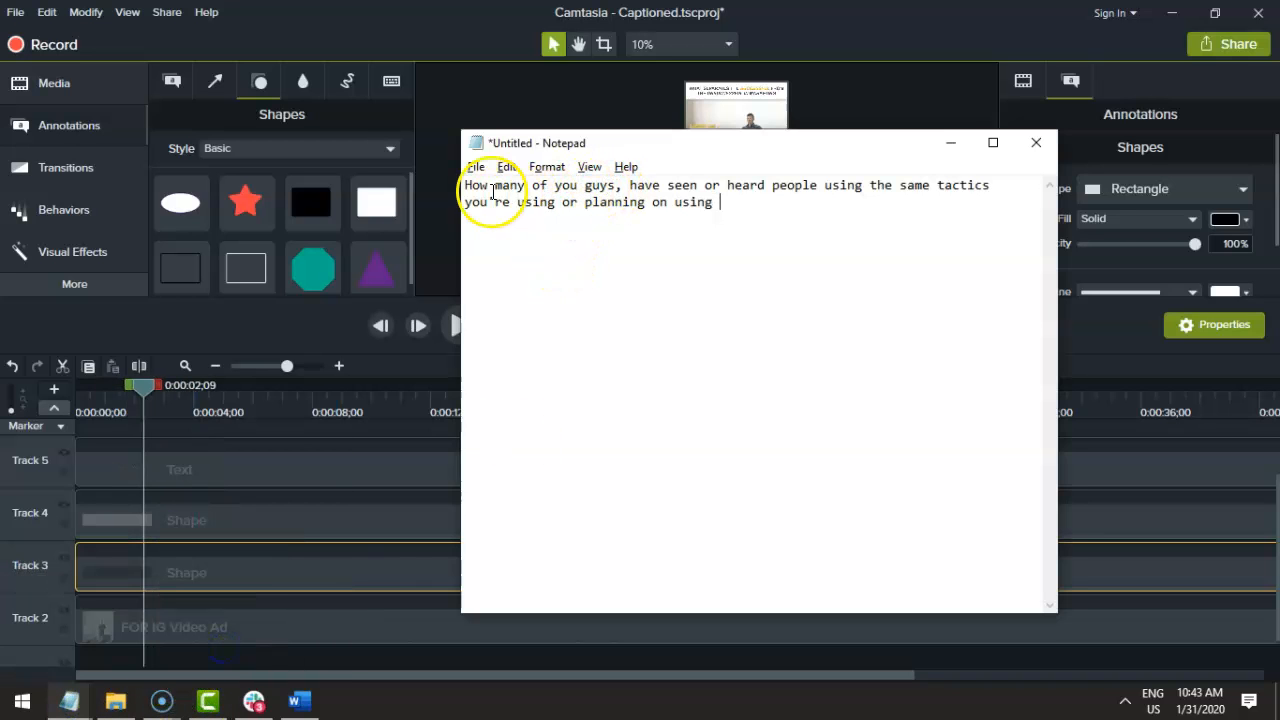
{"action": "left_click_drag", "start_coordinate": [616, 186], "coordinate": [452, 186]}
{"action": "left_click_drag", "start_coordinate": [658, 185], "coordinate": [495, 186]}
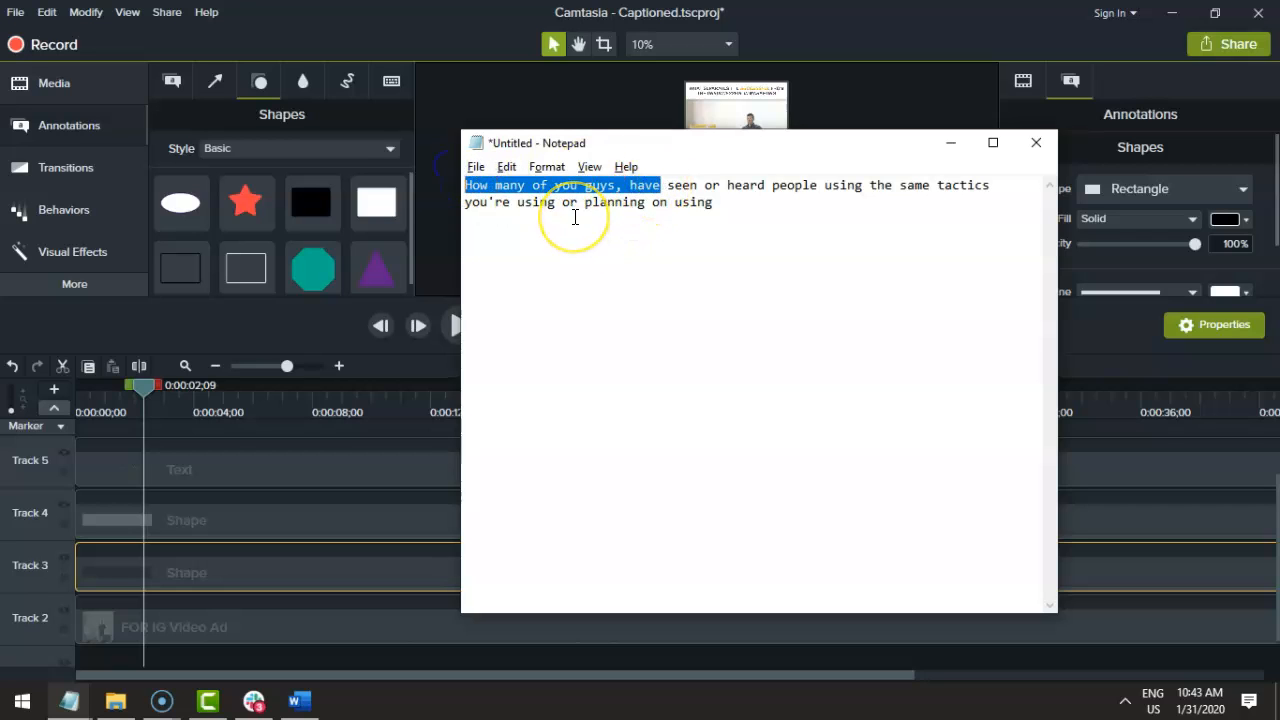
{"action": "left_click", "coordinate": [614, 214]}
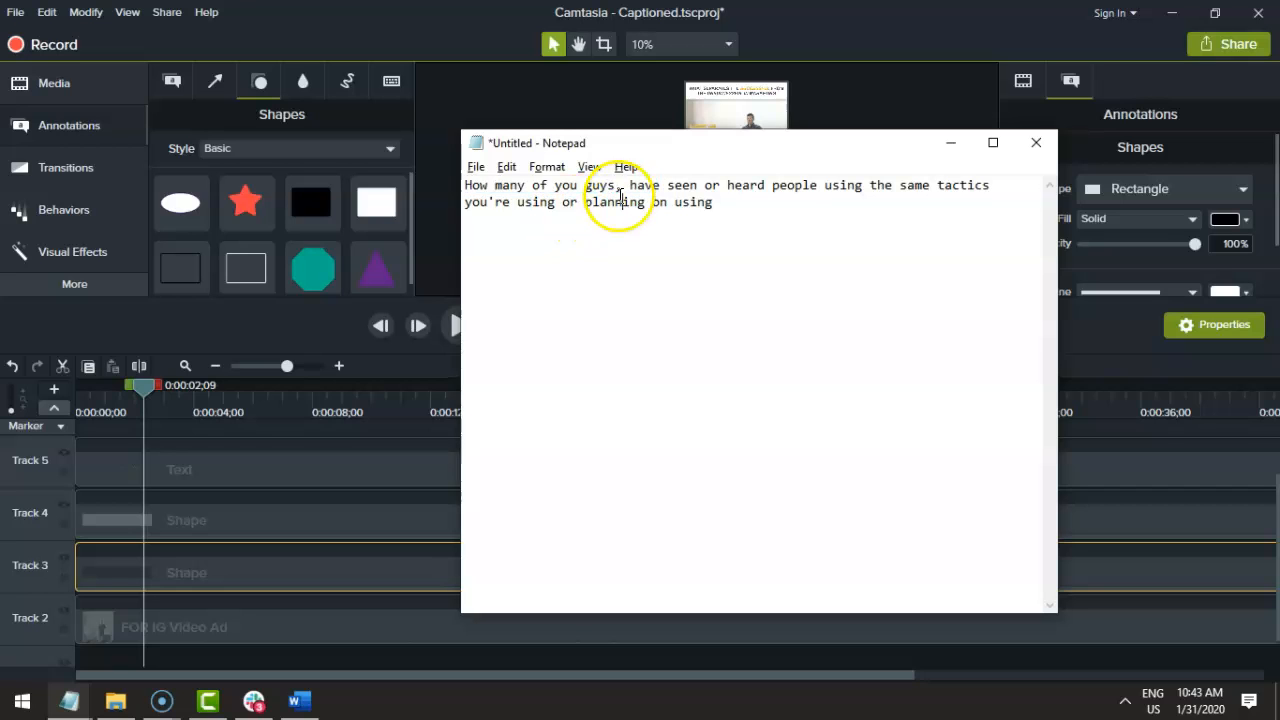
{"action": "left_click_drag", "start_coordinate": [620, 186], "coordinate": [470, 172]}
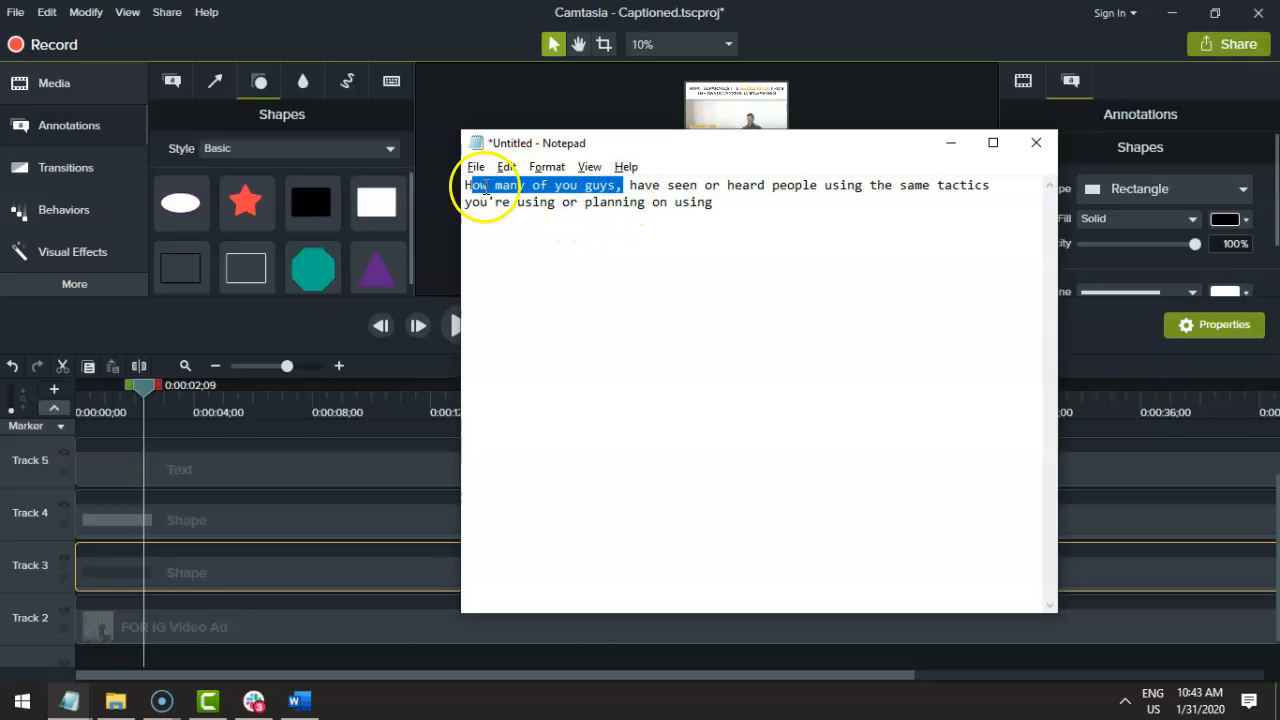
{"action": "key", "text": "alt+Tab"}
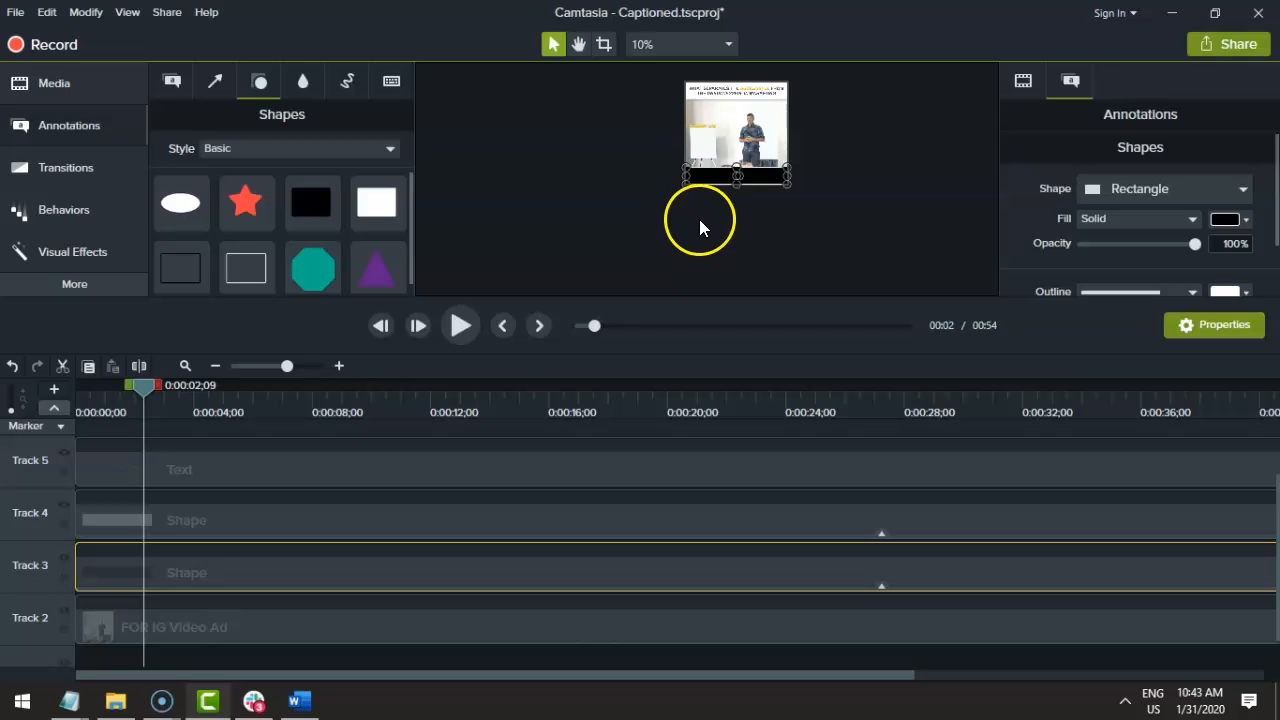
Move the headline text and white shape up one track, group them on Track 5, and lock that track
{"action": "left_click_drag", "start_coordinate": [751, 297], "coordinate": [748, 318]}
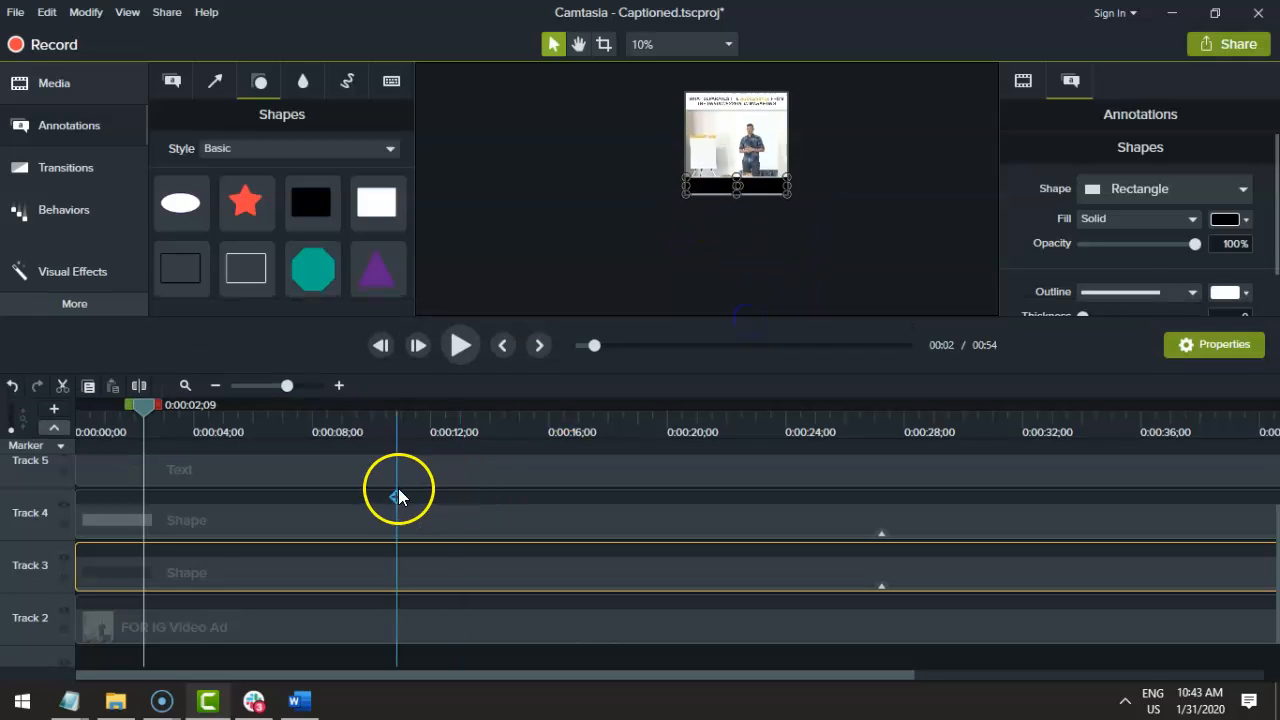
{"action": "scroll", "coordinate": [416, 479], "scroll_direction": "up", "scroll_amount": 1}
{"action": "left_click", "coordinate": [288, 518]}
{"action": "left_click", "coordinate": [301, 560], "text": "ctrl"}
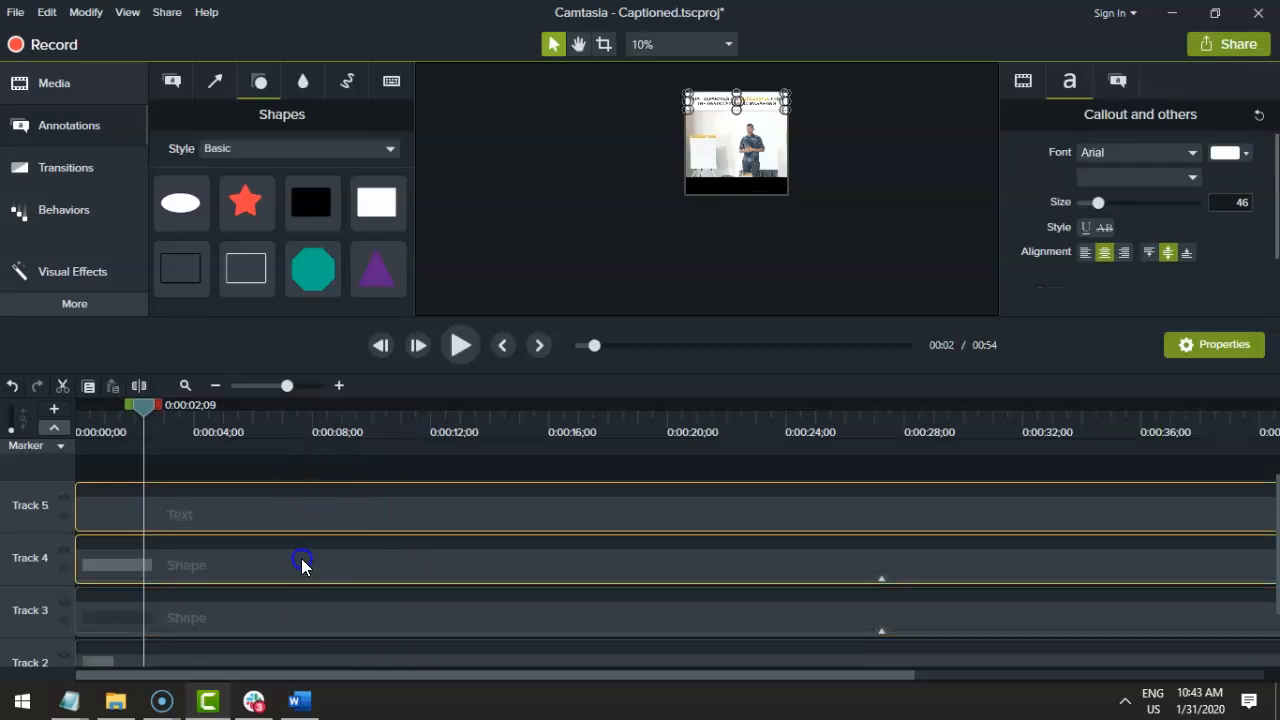
{"action": "left_click_drag", "start_coordinate": [337, 517], "coordinate": [336, 470]}
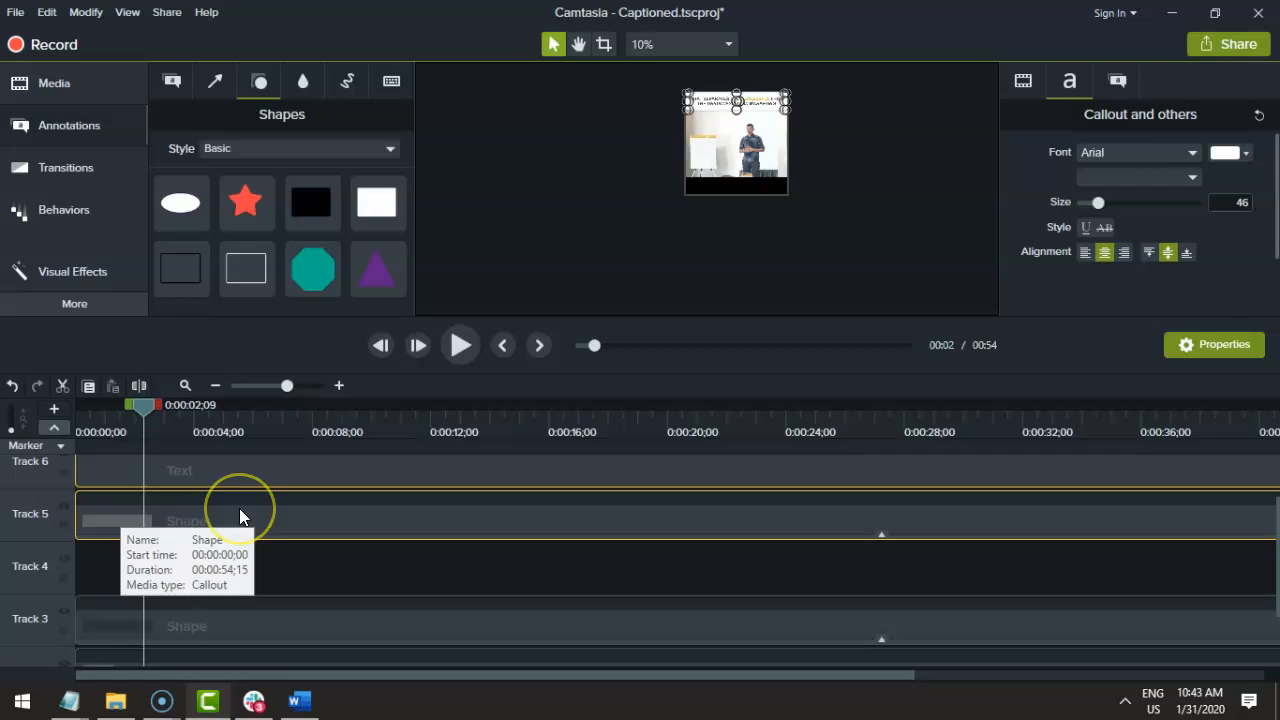
{"action": "key", "text": "ctrl+g"}
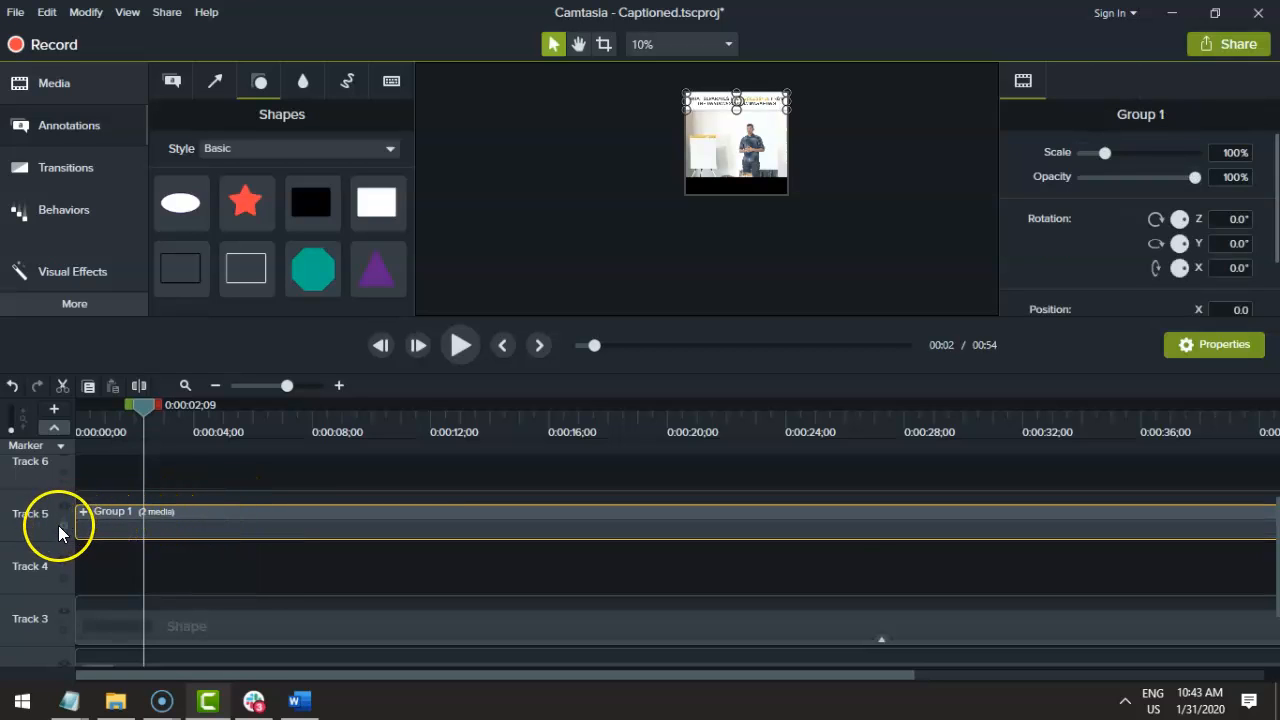
{"action": "left_click", "coordinate": [62, 525]}
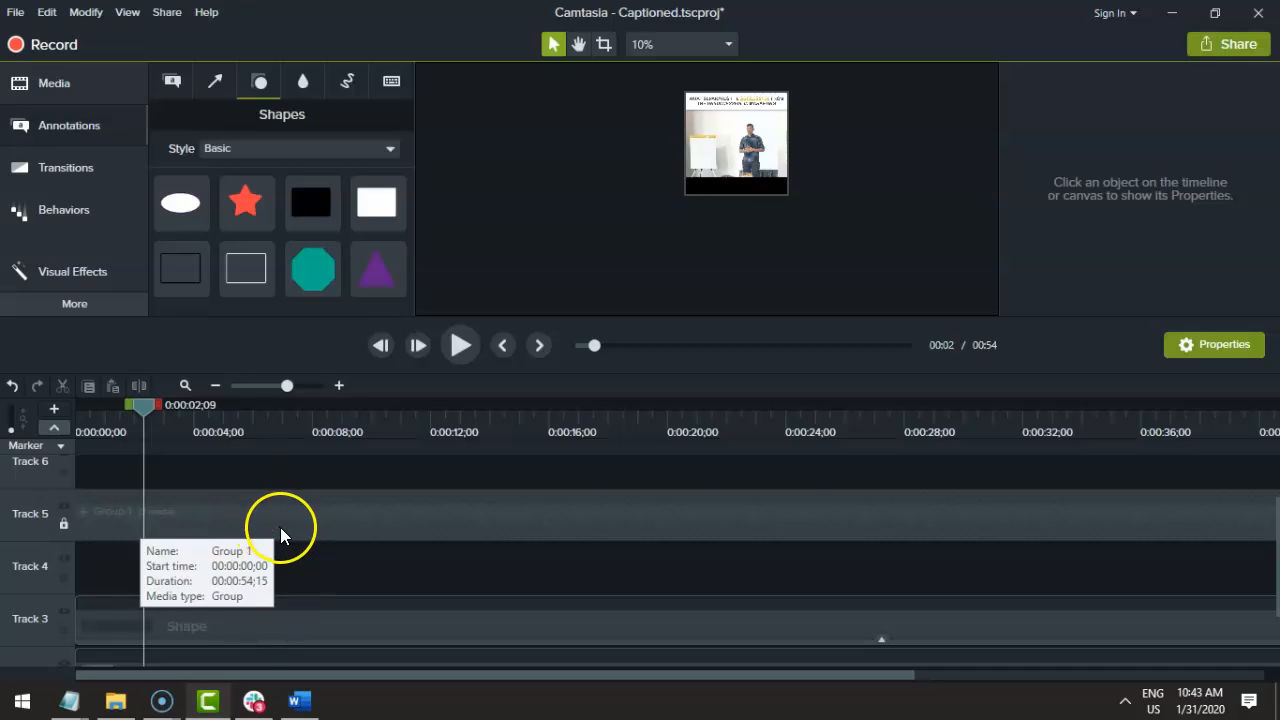
Add a plain text callout without a background at the start of Track 4, above the black bar's track
{"action": "scroll", "coordinate": [281, 527], "scroll_direction": "down", "scroll_amount": 1}
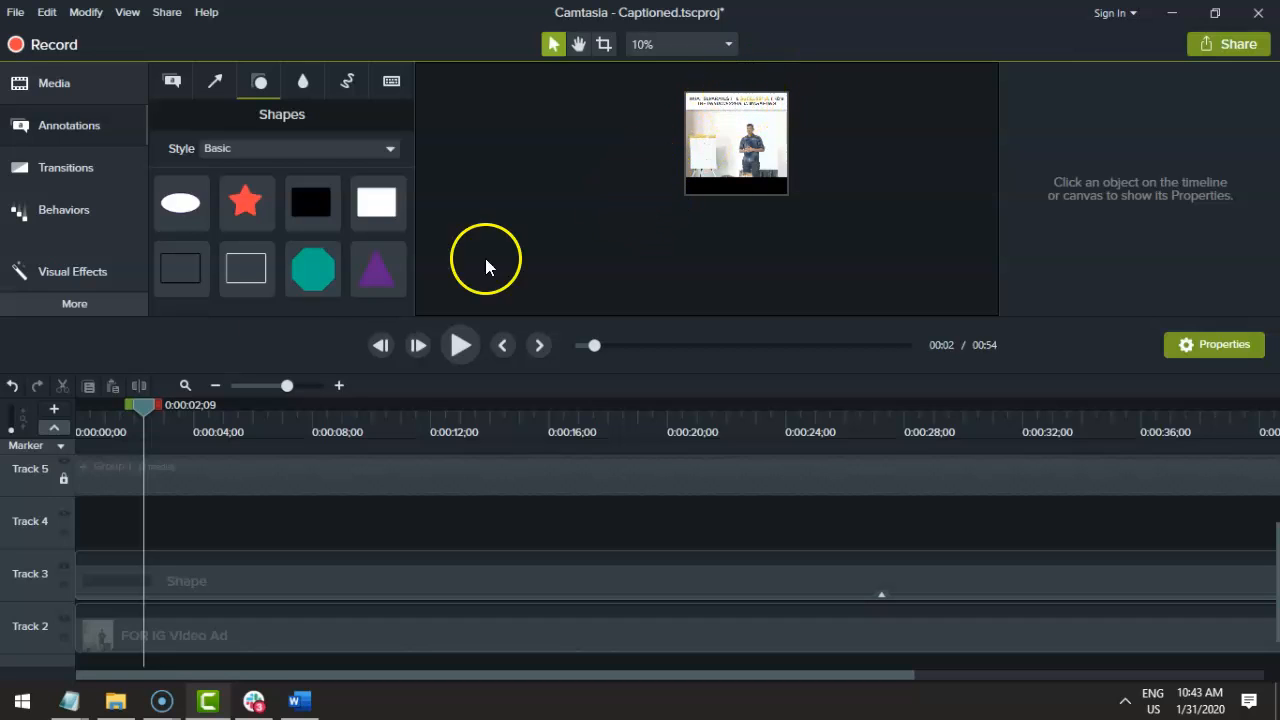
{"action": "left_click", "coordinate": [218, 578]}
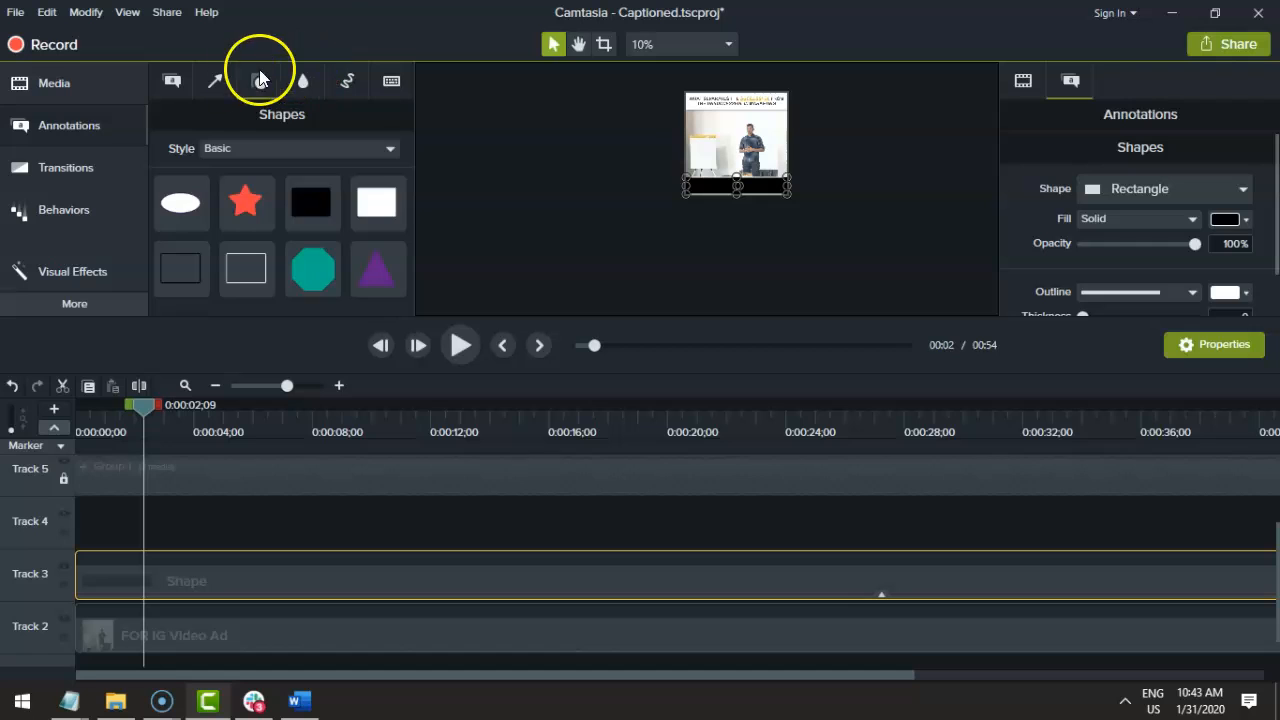
{"action": "left_click", "coordinate": [171, 82]}
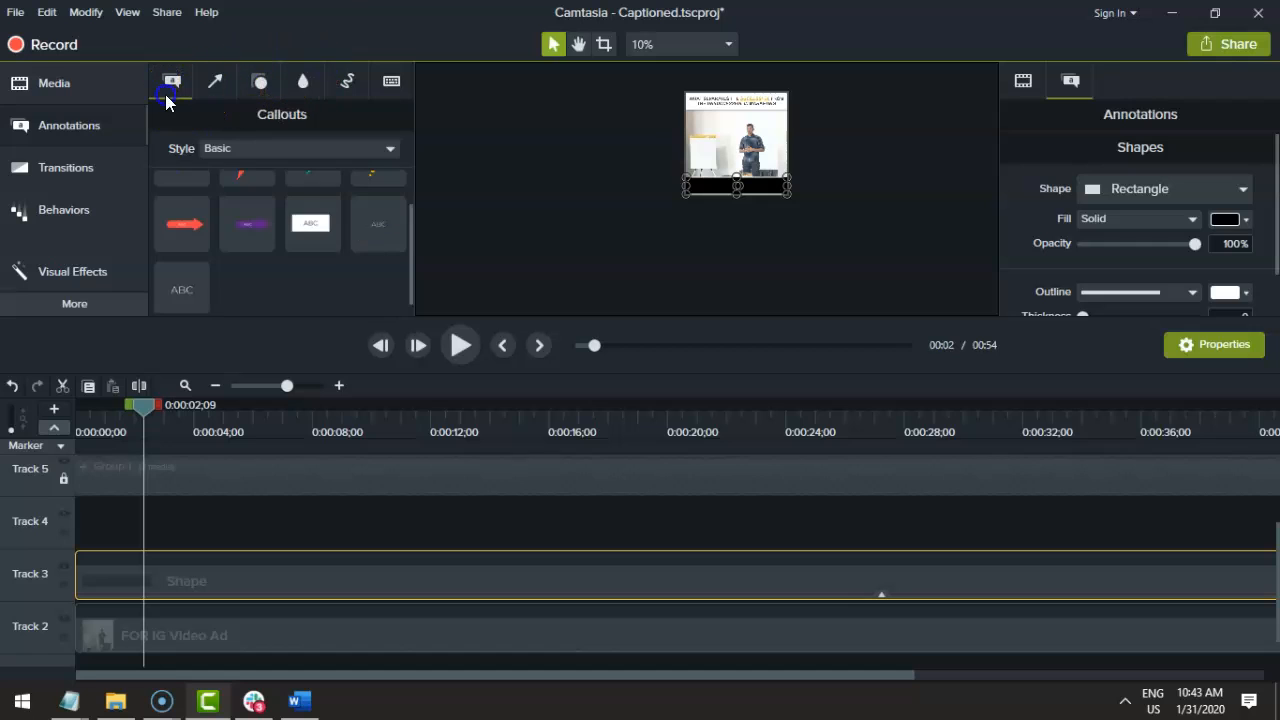
{"action": "left_click", "coordinate": [360, 232]}
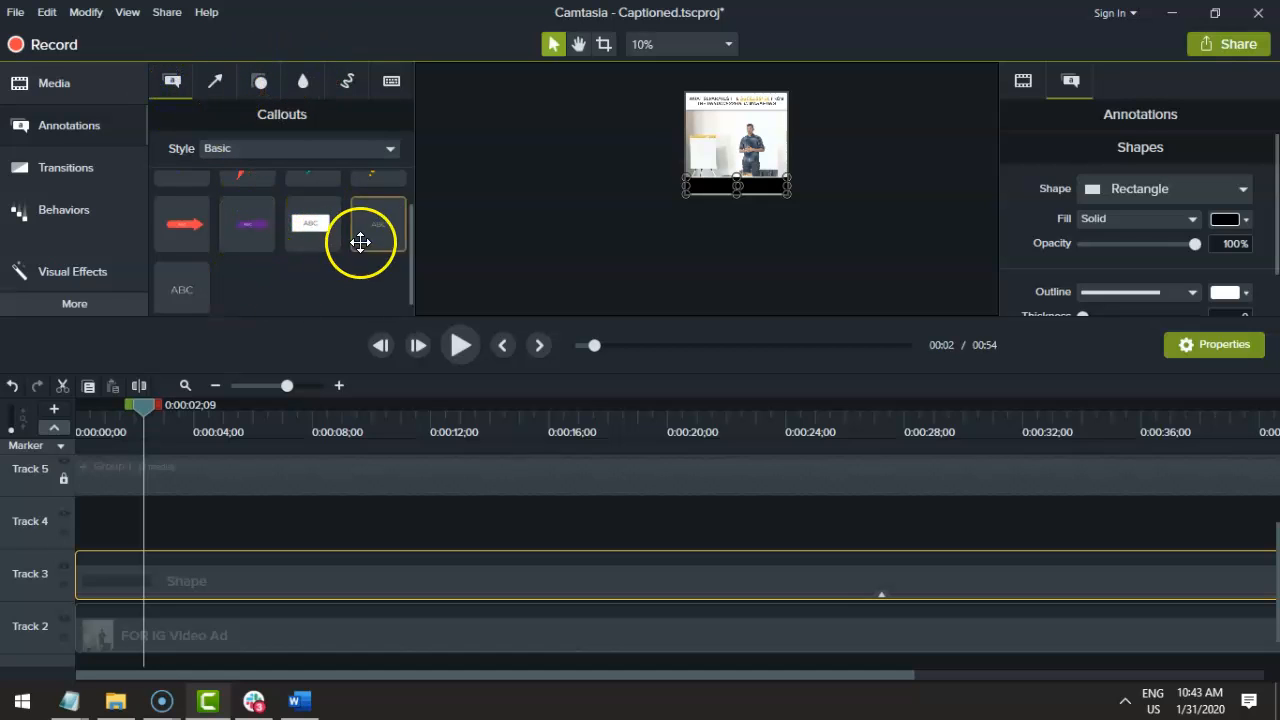
{"action": "left_click_drag", "start_coordinate": [381, 231], "coordinate": [94, 543]}
{"action": "left_click", "coordinate": [254, 536]}
{"action": "left_click", "coordinate": [703, 157]}
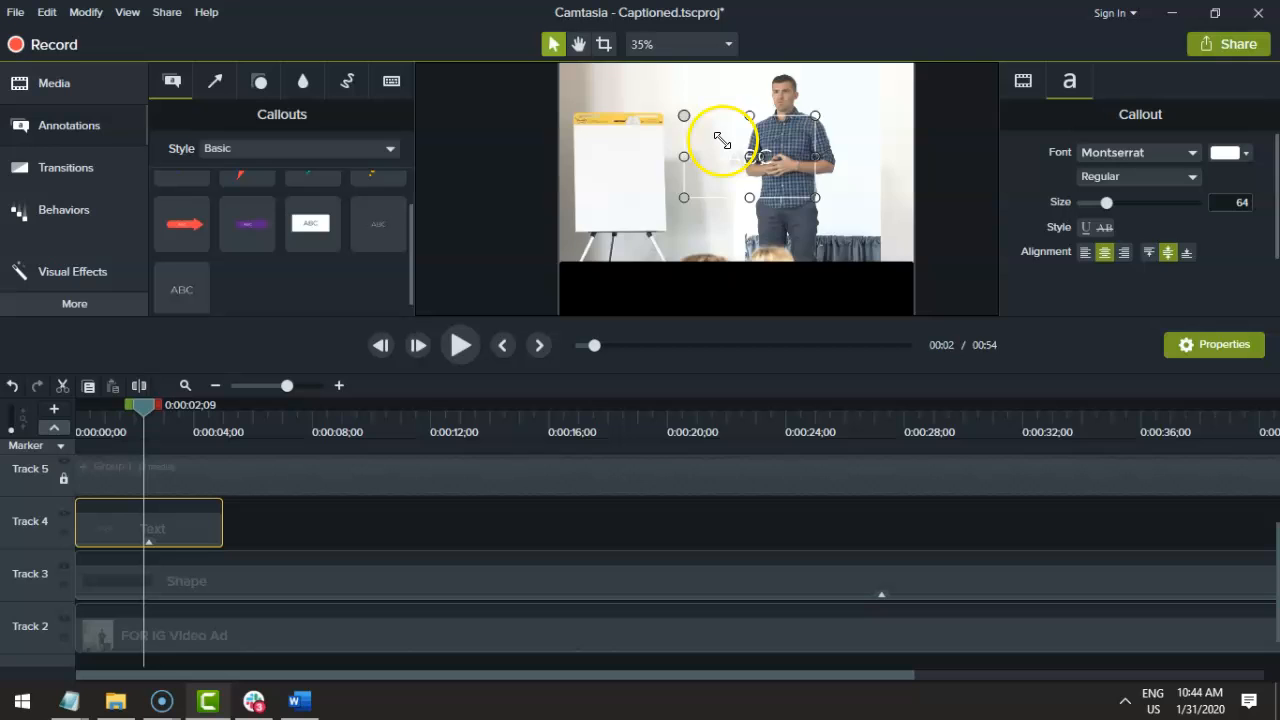
Remove the Drop Shadow effect from the new text callout
{"action": "scroll", "coordinate": [722, 141], "scroll_direction": "up", "scroll_amount": 2}
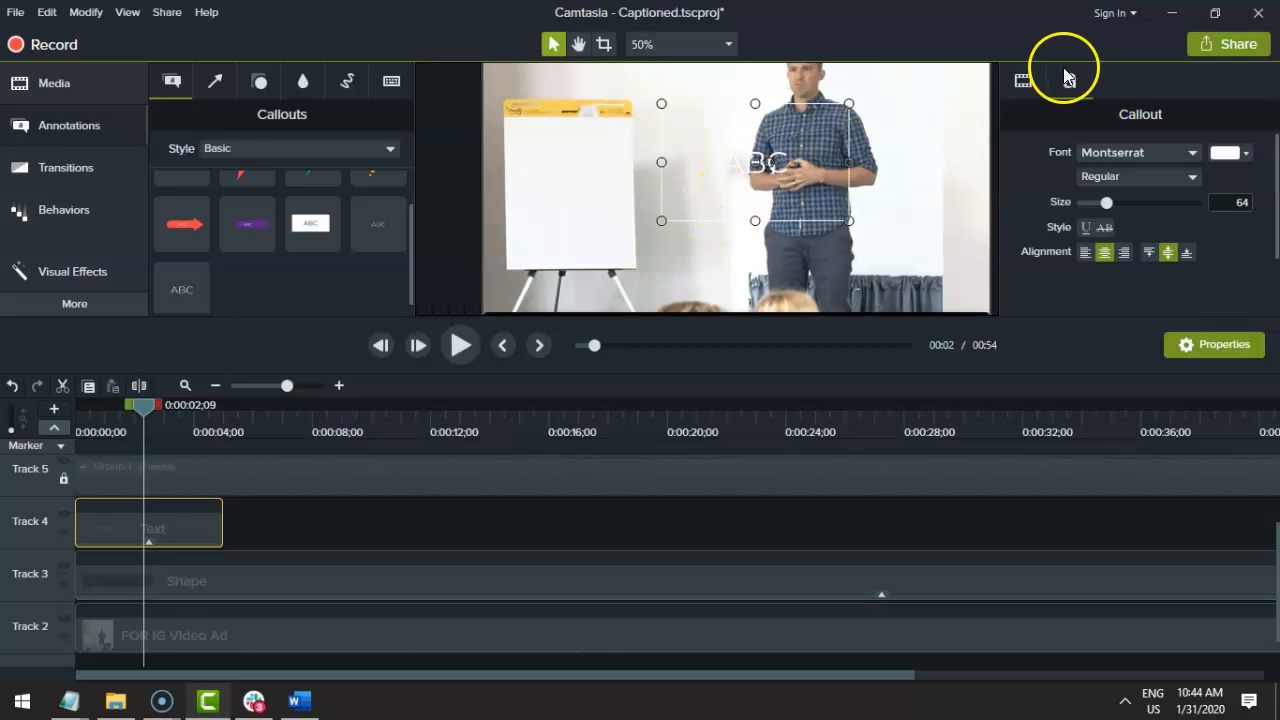
{"action": "left_click", "coordinate": [1024, 80]}
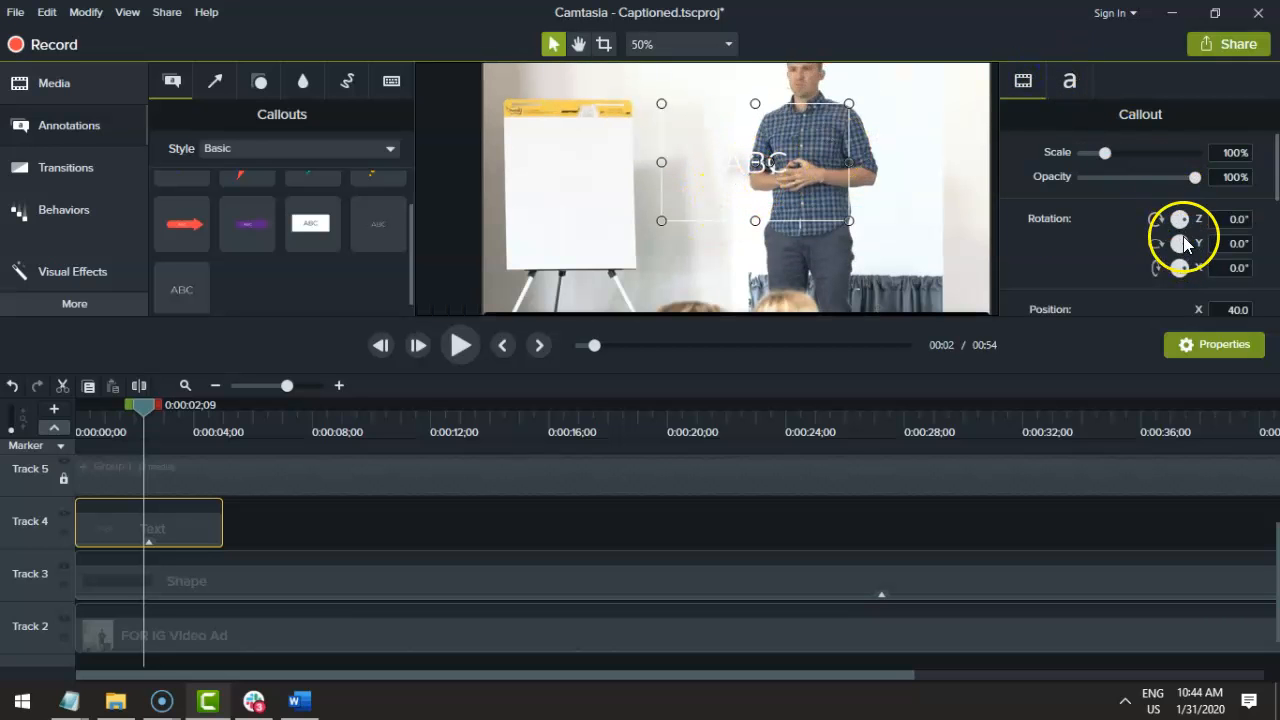
{"action": "scroll", "coordinate": [1180, 238], "scroll_direction": "down", "scroll_amount": 2}
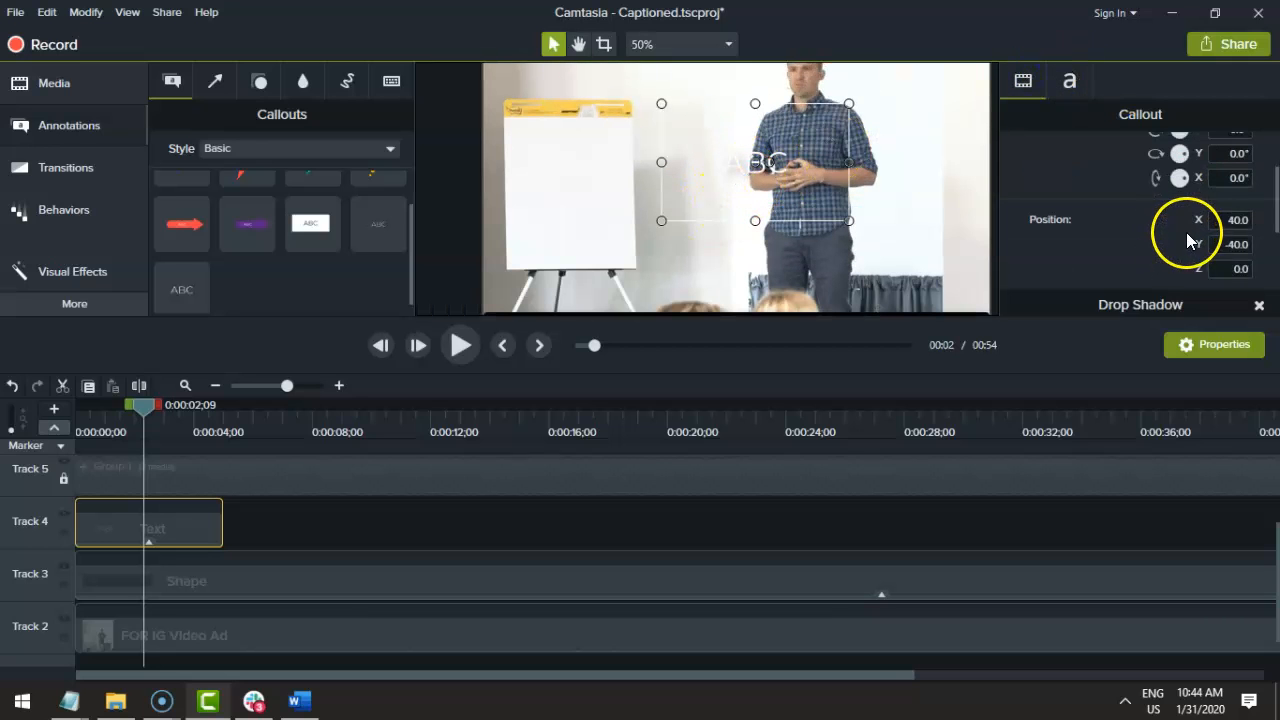
{"action": "left_click", "coordinate": [1259, 306]}
Fit the text callout over the black bottom bar and set its text to "How many of you guys, have"
{"action": "left_click_drag", "start_coordinate": [749, 166], "coordinate": [610, 254]}
{"action": "scroll", "coordinate": [697, 212], "scroll_direction": "down", "scroll_amount": 2}
{"action": "scroll", "coordinate": [694, 270], "scroll_direction": "down", "scroll_amount": 2}
{"action": "left_click_drag", "start_coordinate": [737, 250], "coordinate": [863, 257]}
{"action": "scroll", "coordinate": [767, 256], "scroll_direction": "up", "scroll_amount": 1}
{"action": "scroll", "coordinate": [766, 264], "scroll_direction": "down", "scroll_amount": 1}
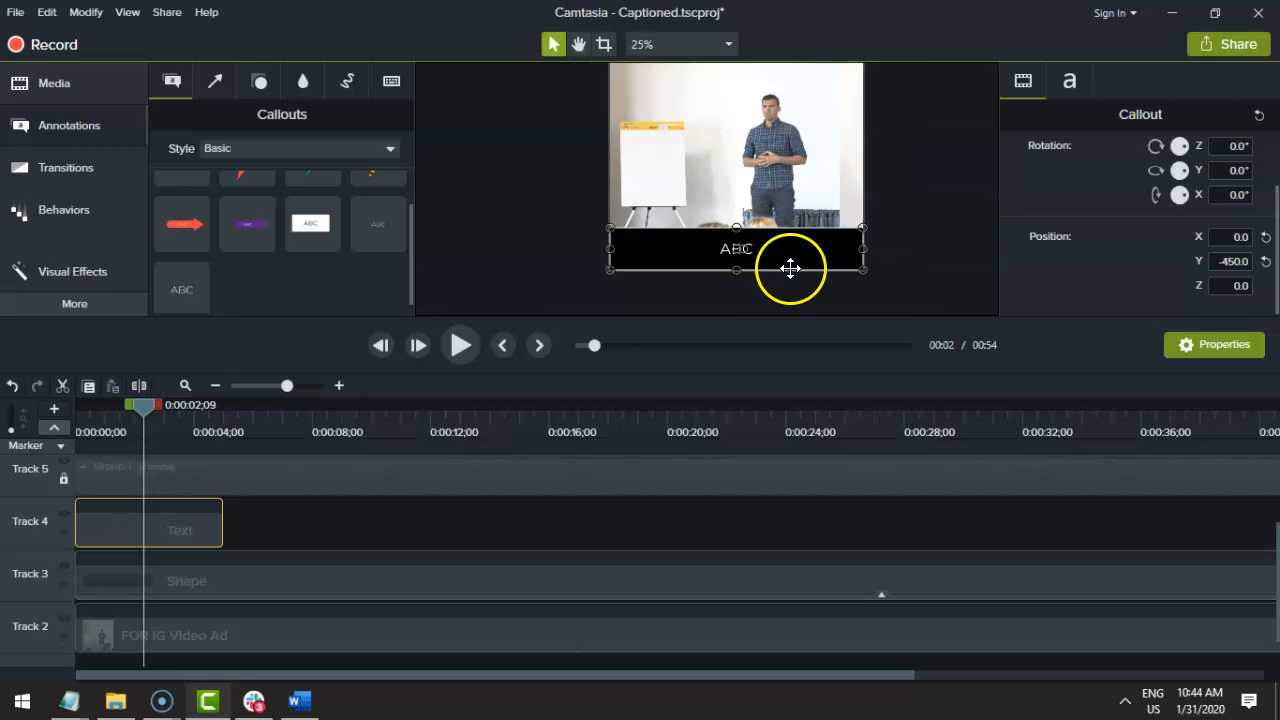
{"action": "double_click", "coordinate": [758, 250]}
{"action": "type", "text": "How many of you guys, have"}
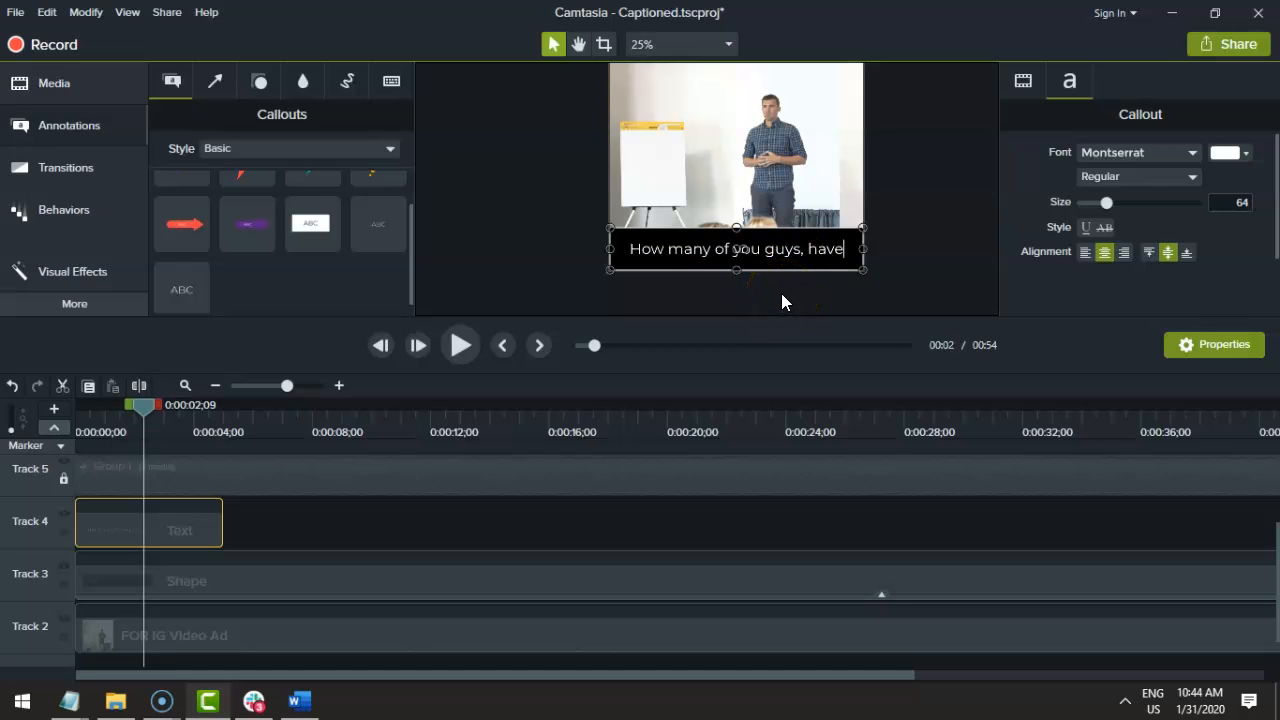
Shorten the caption to "How many of you guys," and play the video from the start to check its timing
{"action": "key", "text": "BackSpace"}
{"action": "key", "text": "BackSpace"}
{"action": "key", "text": "BackSpace"}
{"action": "key", "text": "BackSpace"}
{"action": "key", "text": "BackSpace"}
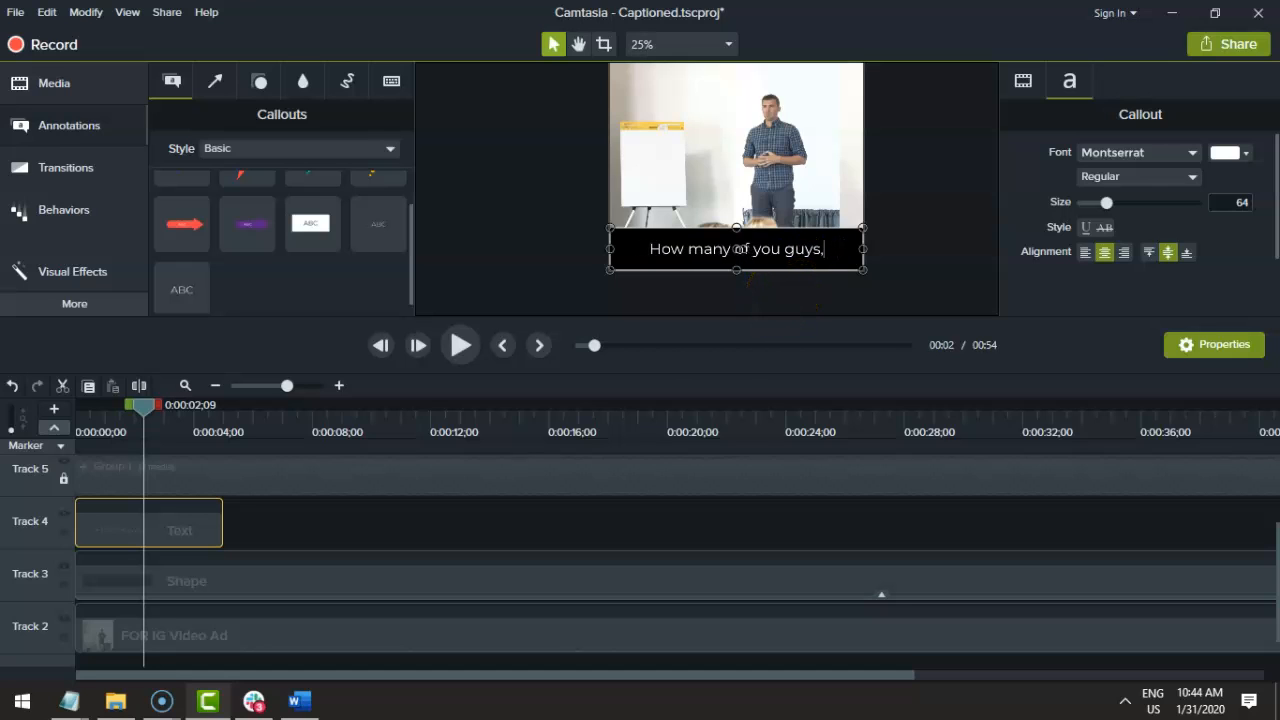
{"action": "left_click_drag", "start_coordinate": [145, 414], "coordinate": [54, 420]}
{"action": "key", "text": "space"}
{"action": "left_click_drag", "start_coordinate": [160, 427], "coordinate": [127, 414]}
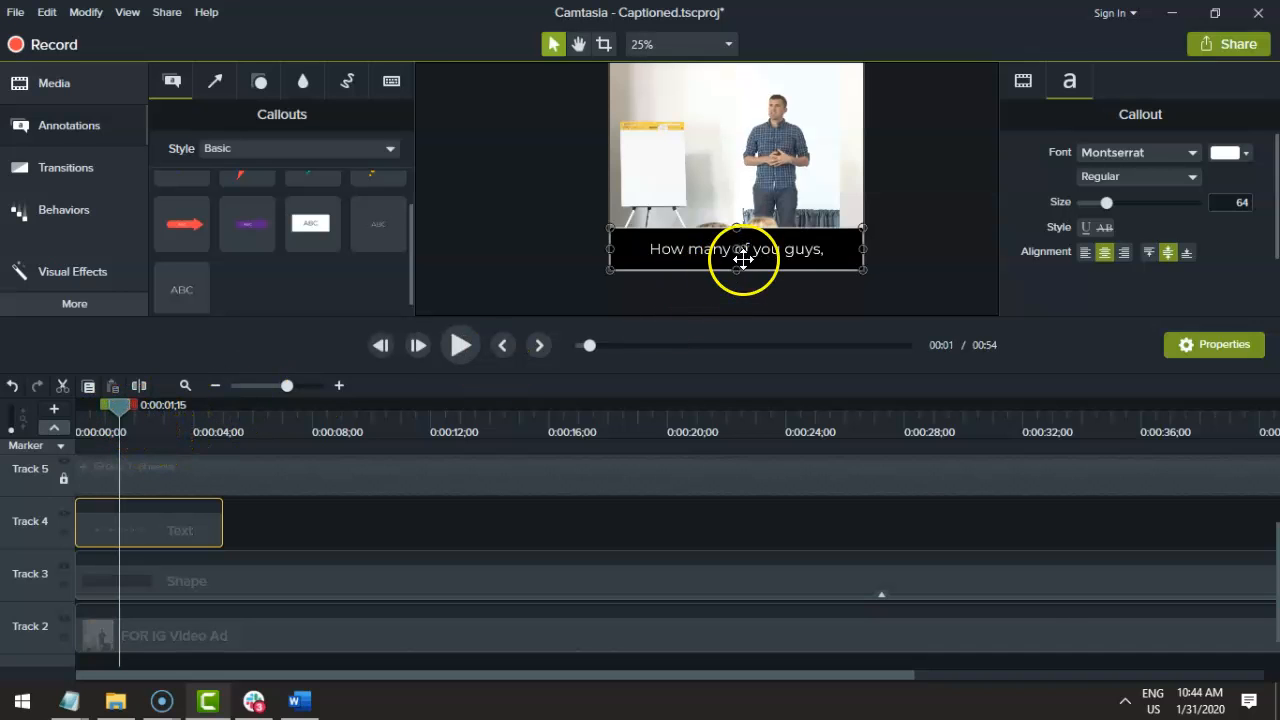
Copy "have seen or heard" from the Notepad transcript and append it to the caption text in Camtasia
{"action": "key", "text": "alt+Tab"}
{"action": "left_click", "coordinate": [628, 185]}
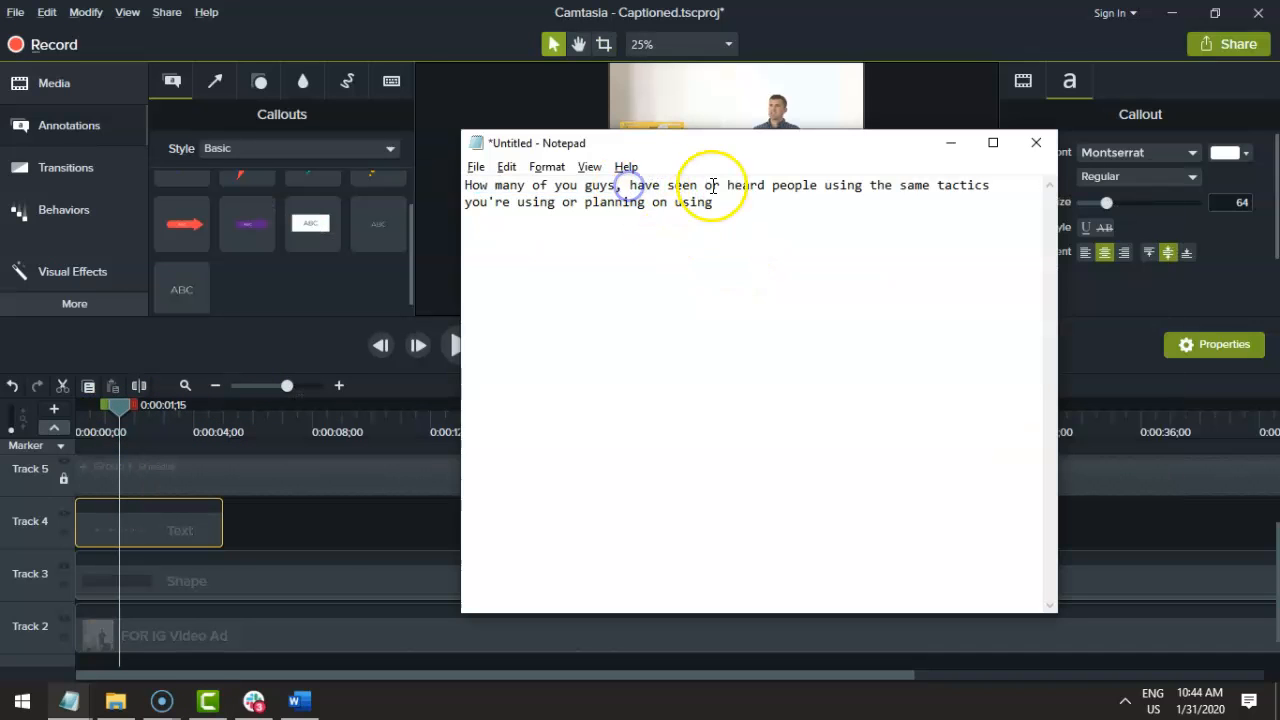
{"action": "left_click", "coordinate": [766, 185], "text": "shift"}
{"action": "key", "text": "ctrl+c"}
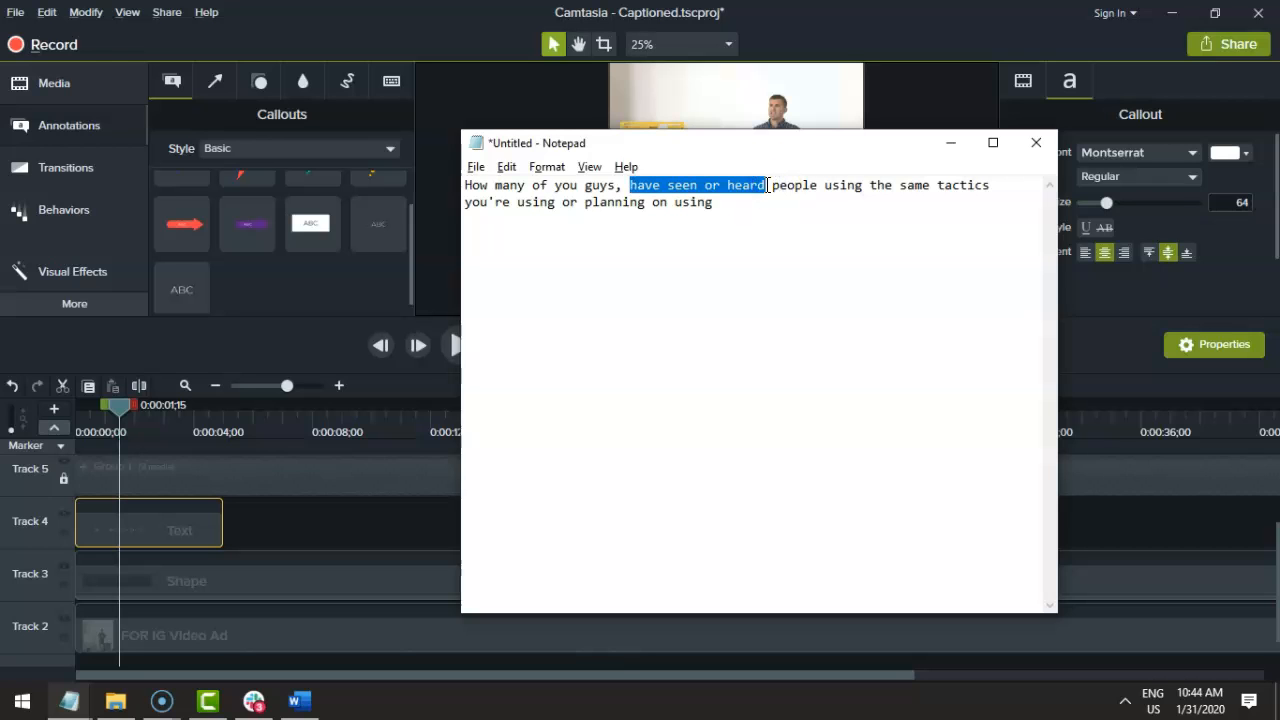
{"action": "key", "text": "alt+Tab"}
{"action": "double_click", "coordinate": [737, 248]}
{"action": "left_click", "coordinate": [829, 248]}
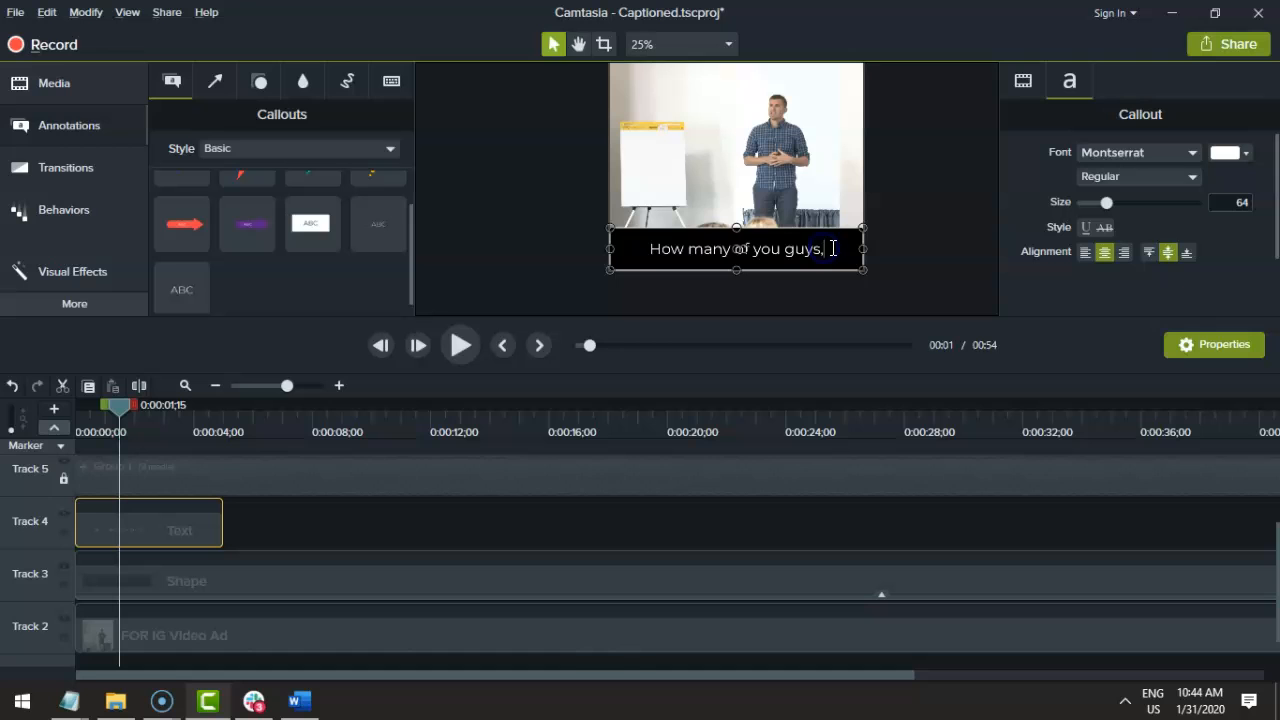
{"action": "key", "text": "ctrl+v"}
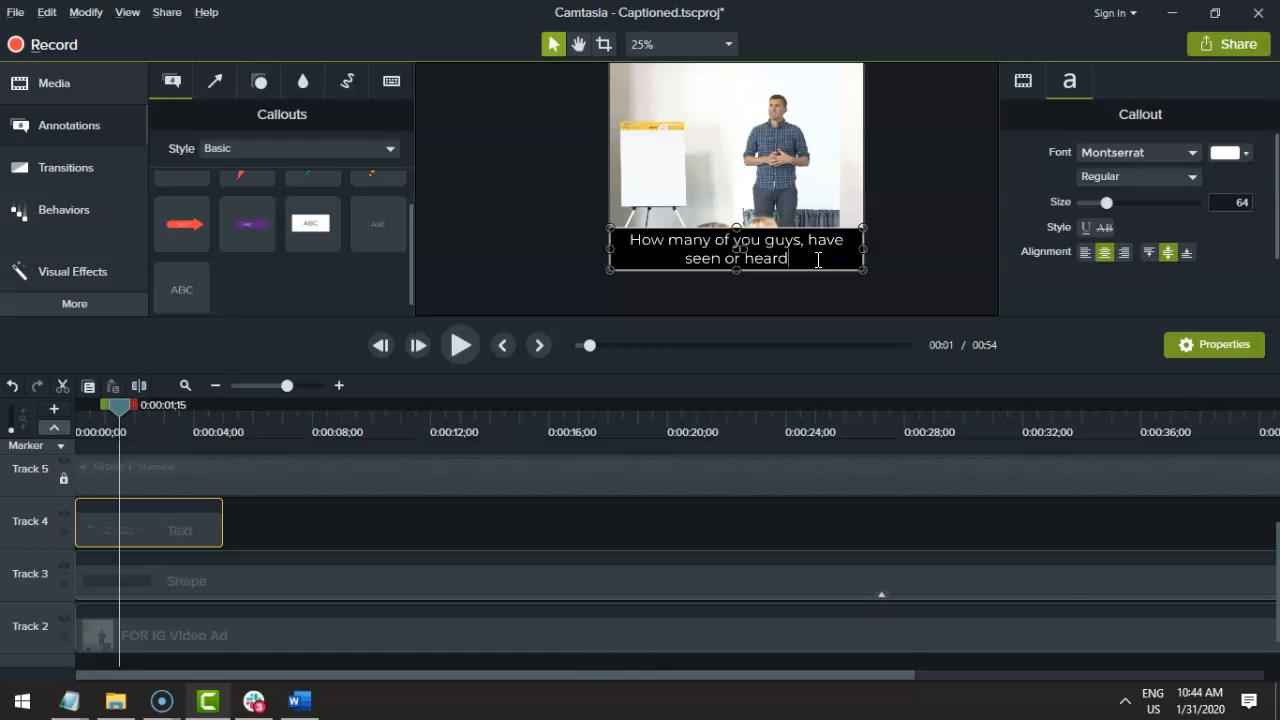
{"action": "key", "text": "alt+Tab"}
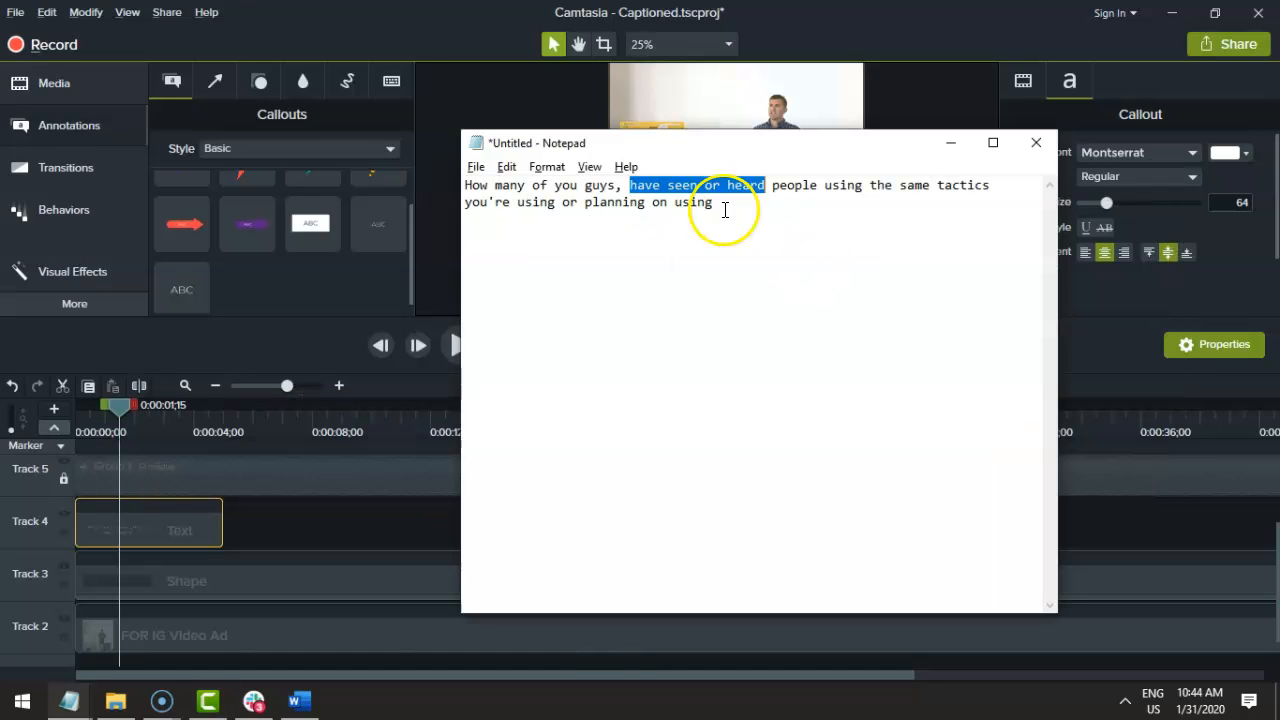
{"action": "left_click", "coordinate": [773, 191]}
{"action": "left_click", "coordinate": [1015, 183], "text": "shift"}
{"action": "type", "text": "c"}
{"action": "key", "text": "ctrl+z"}
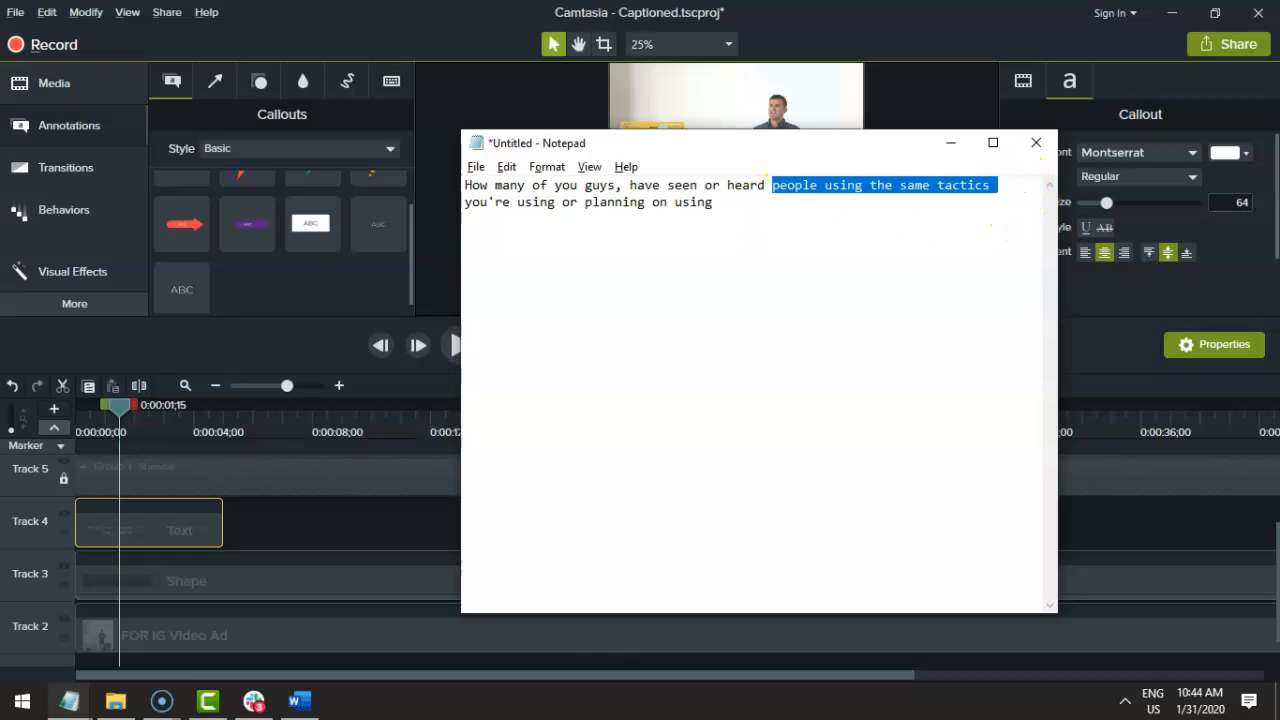
{"action": "key", "text": "alt+Tab"}
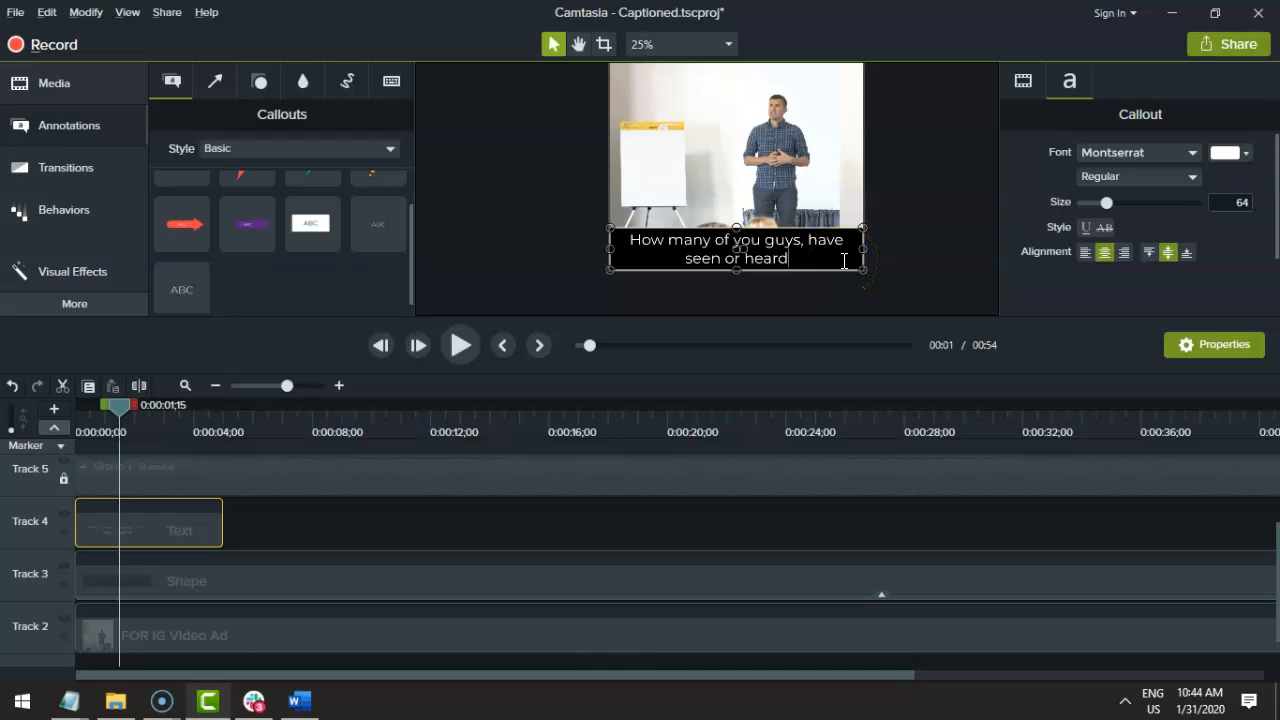
Set the caption's font size to 54 and narrow the callout evenly so the second line starts with "seen"
{"action": "left_click", "coordinate": [862, 262]}
{"action": "key", "text": "space"}
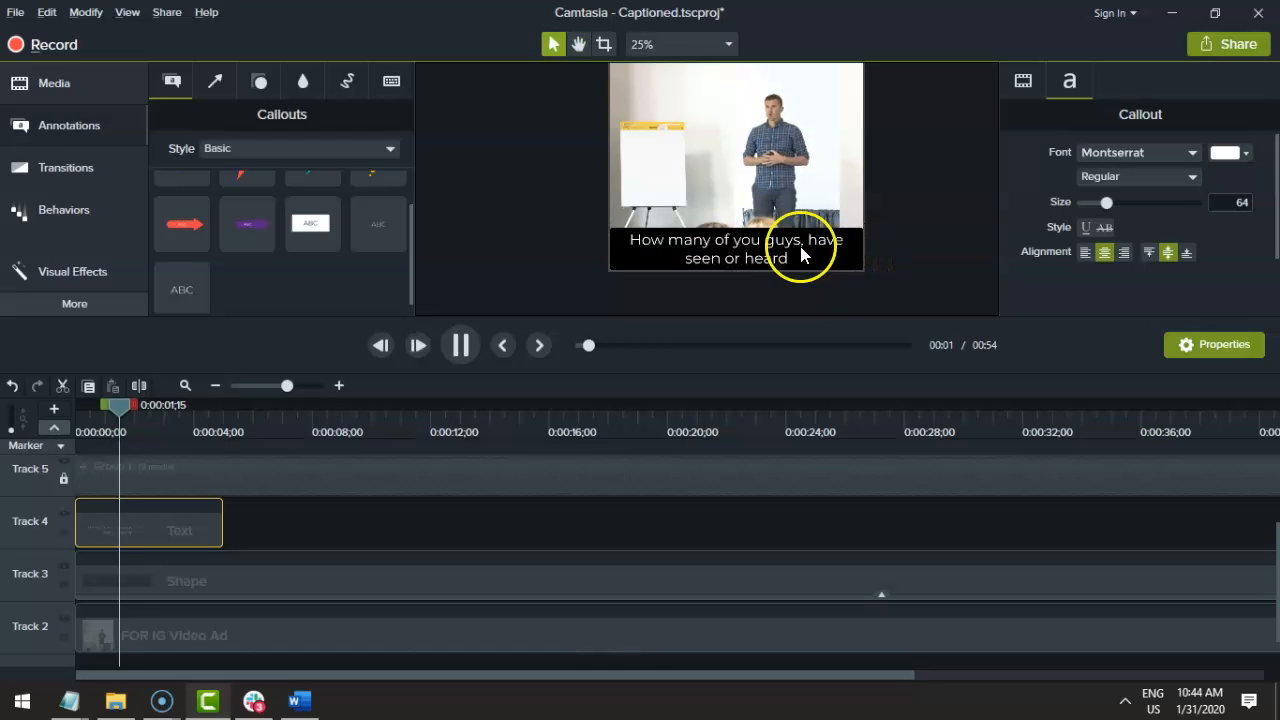
{"action": "left_click", "coordinate": [787, 235]}
{"action": "left_click_drag", "start_coordinate": [1110, 205], "coordinate": [1106, 211]}
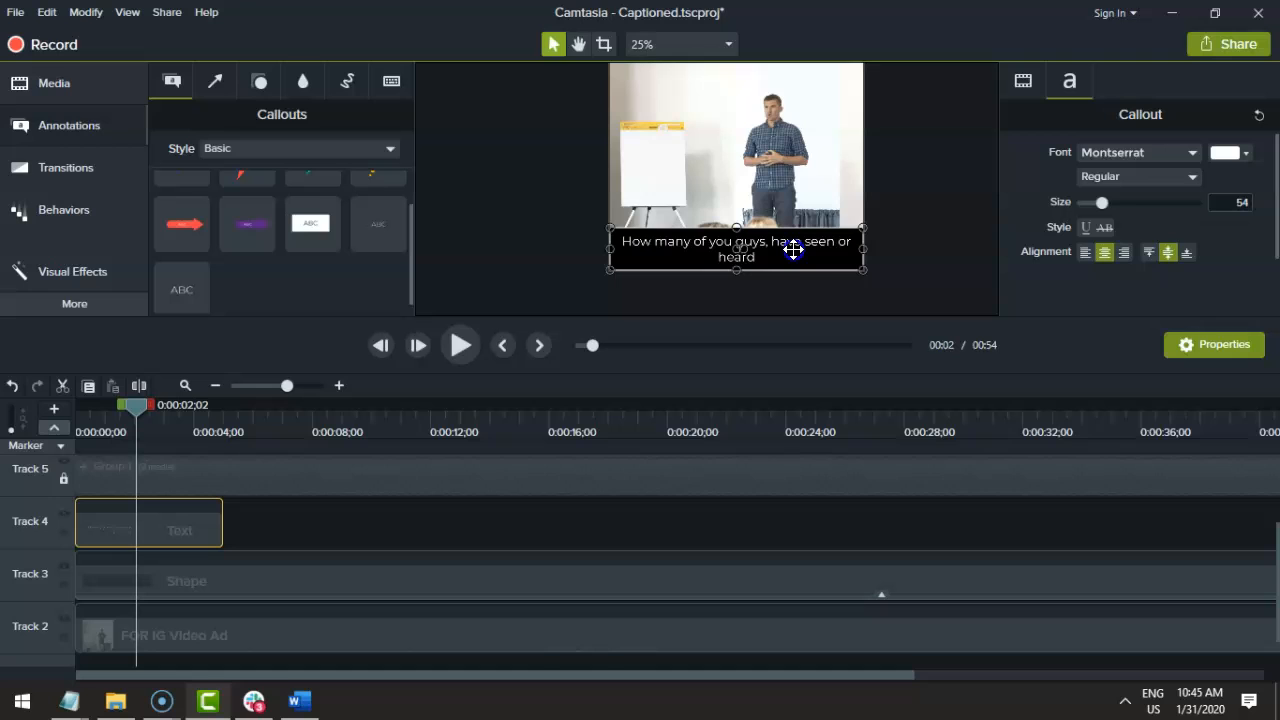
{"action": "left_click_drag", "start_coordinate": [860, 249], "coordinate": [797, 248]}
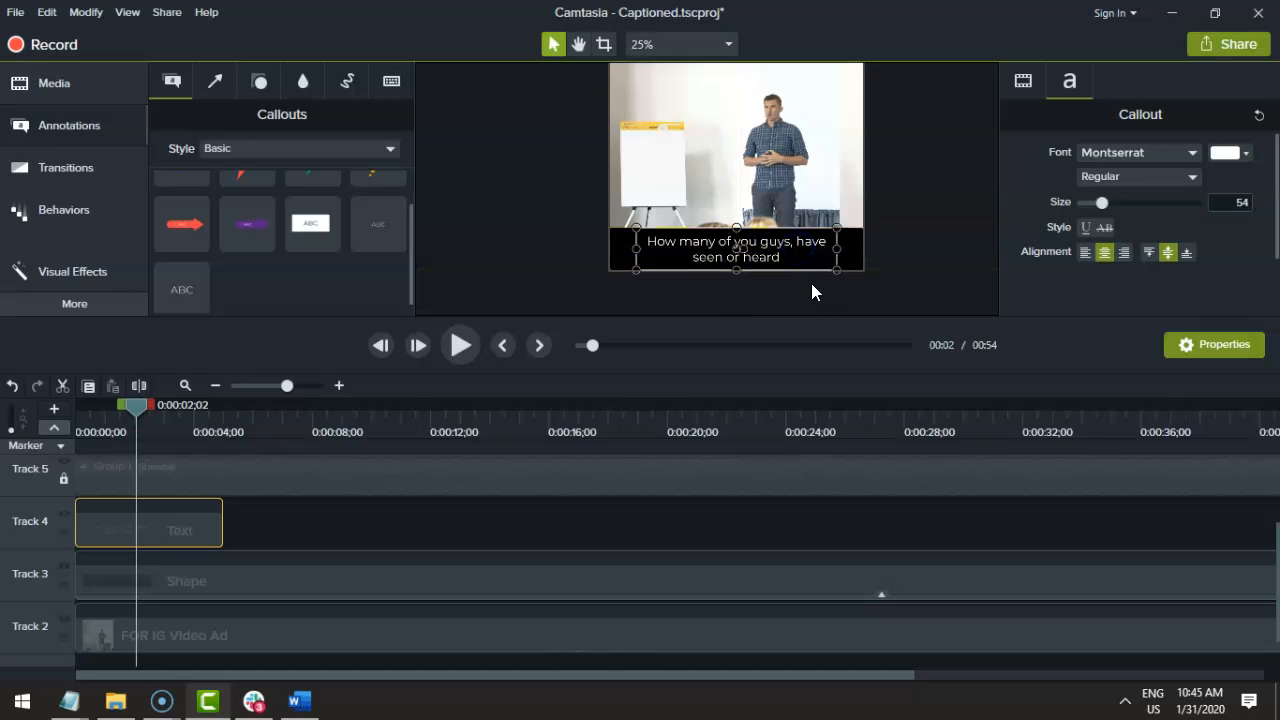
{"action": "scroll", "coordinate": [800, 191], "scroll_direction": "up", "scroll_amount": 2}
{"action": "scroll", "coordinate": [797, 212], "scroll_direction": "down", "scroll_amount": 1}
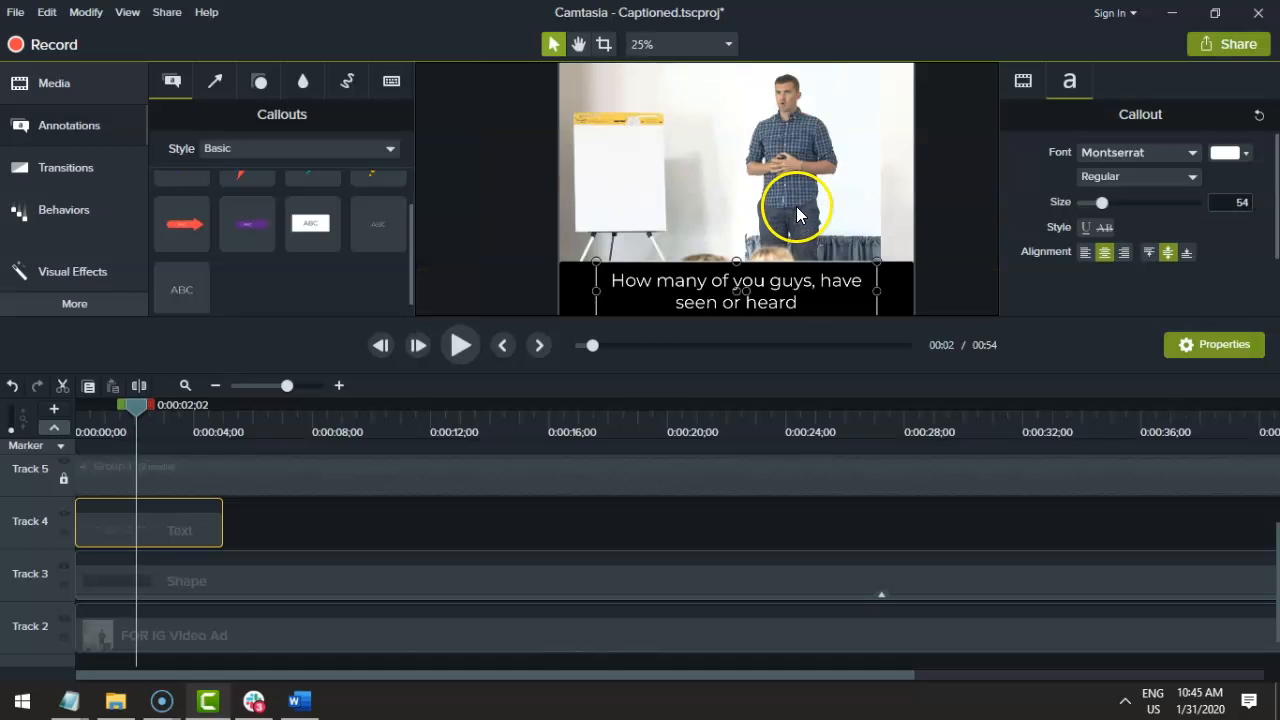
{"action": "scroll", "coordinate": [797, 213], "scroll_direction": "down", "scroll_amount": 1}
Remove the Drop Shadow effect from the black bar behind the caption
{"action": "left_click", "coordinate": [930, 261]}
{"action": "left_click", "coordinate": [855, 248]}
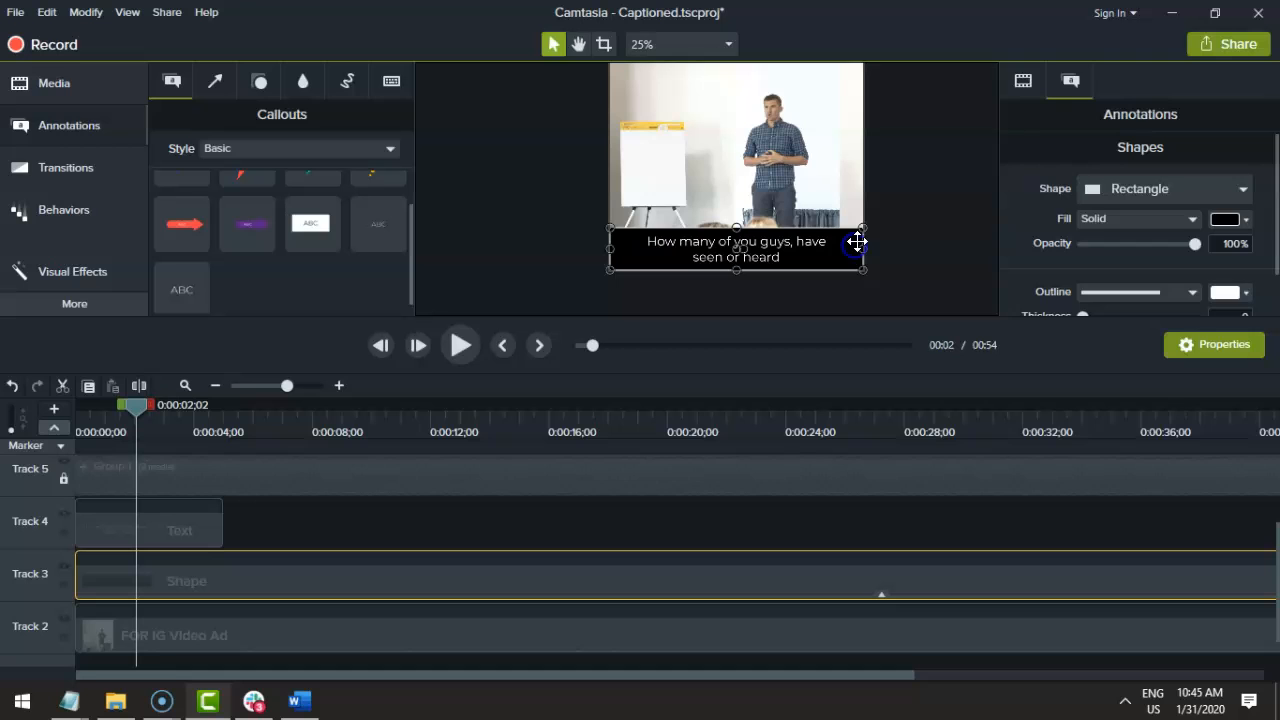
{"action": "left_click", "coordinate": [1023, 81]}
{"action": "scroll", "coordinate": [1195, 245], "scroll_direction": "down", "scroll_amount": 6}
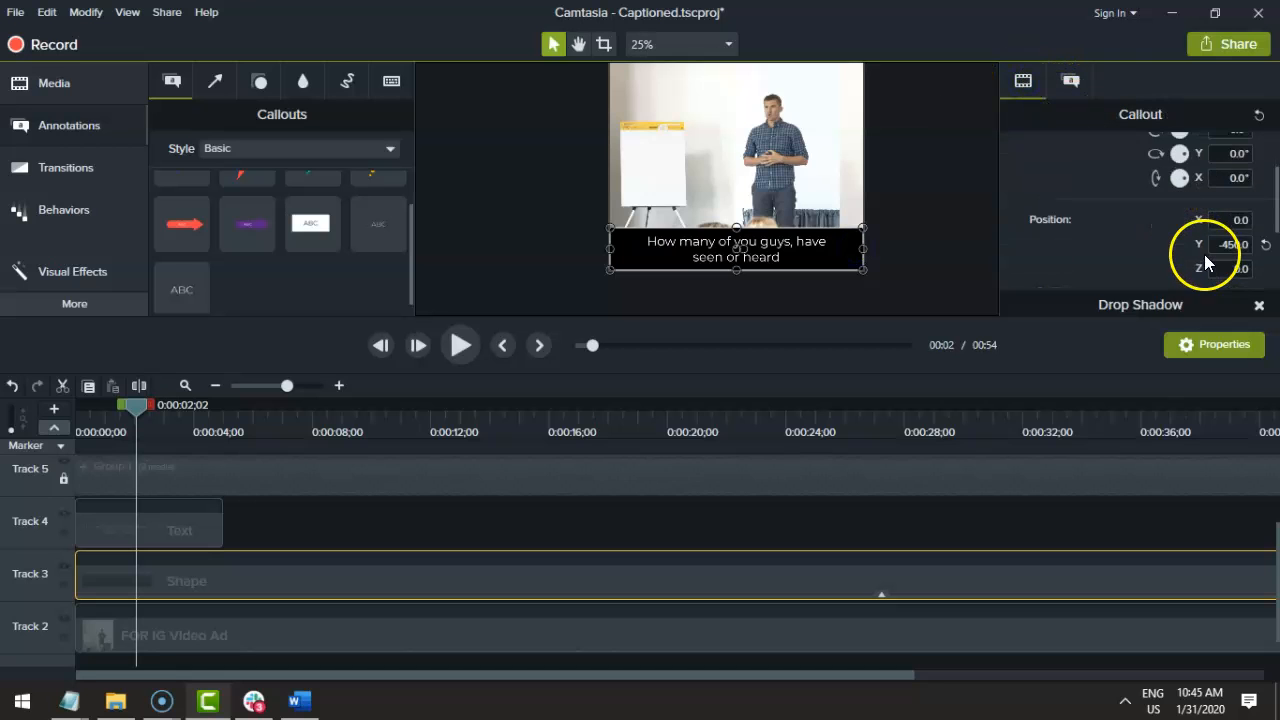
{"action": "left_click", "coordinate": [1259, 215]}
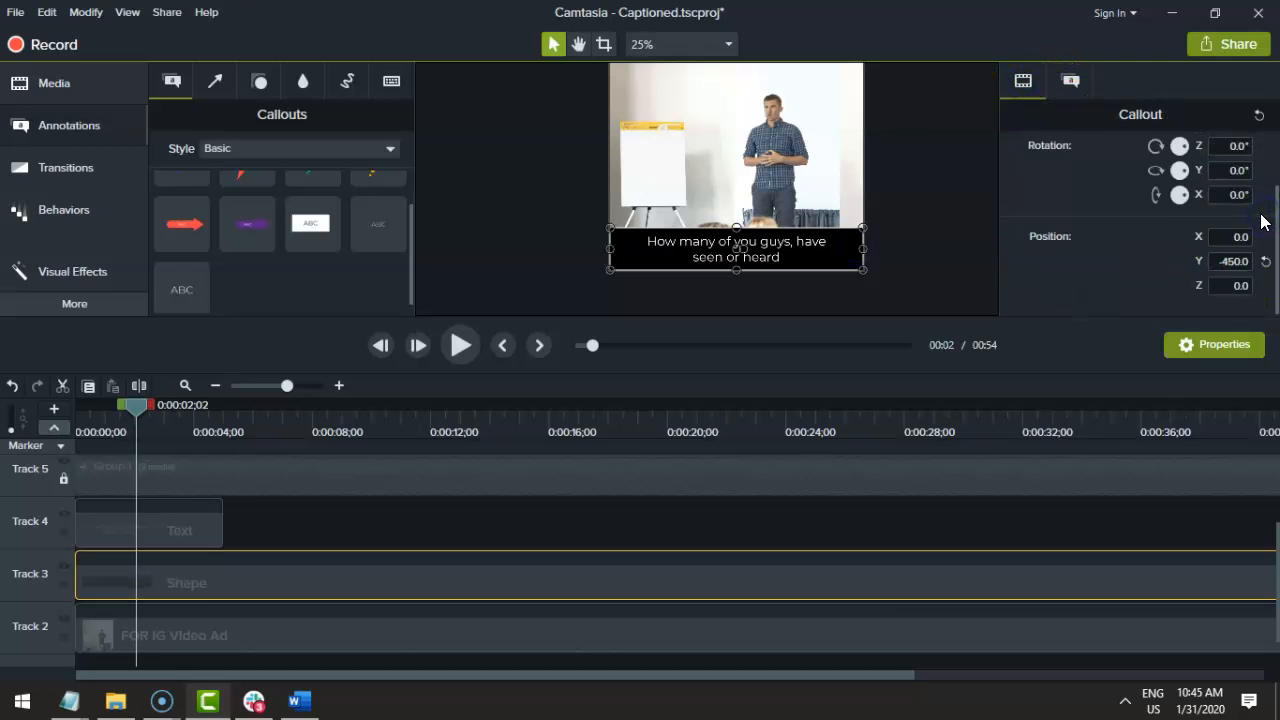
Widen the black bar on both sides so it extends past the video's edges
{"action": "left_click", "coordinate": [962, 250]}
{"action": "left_click", "coordinate": [843, 258]}
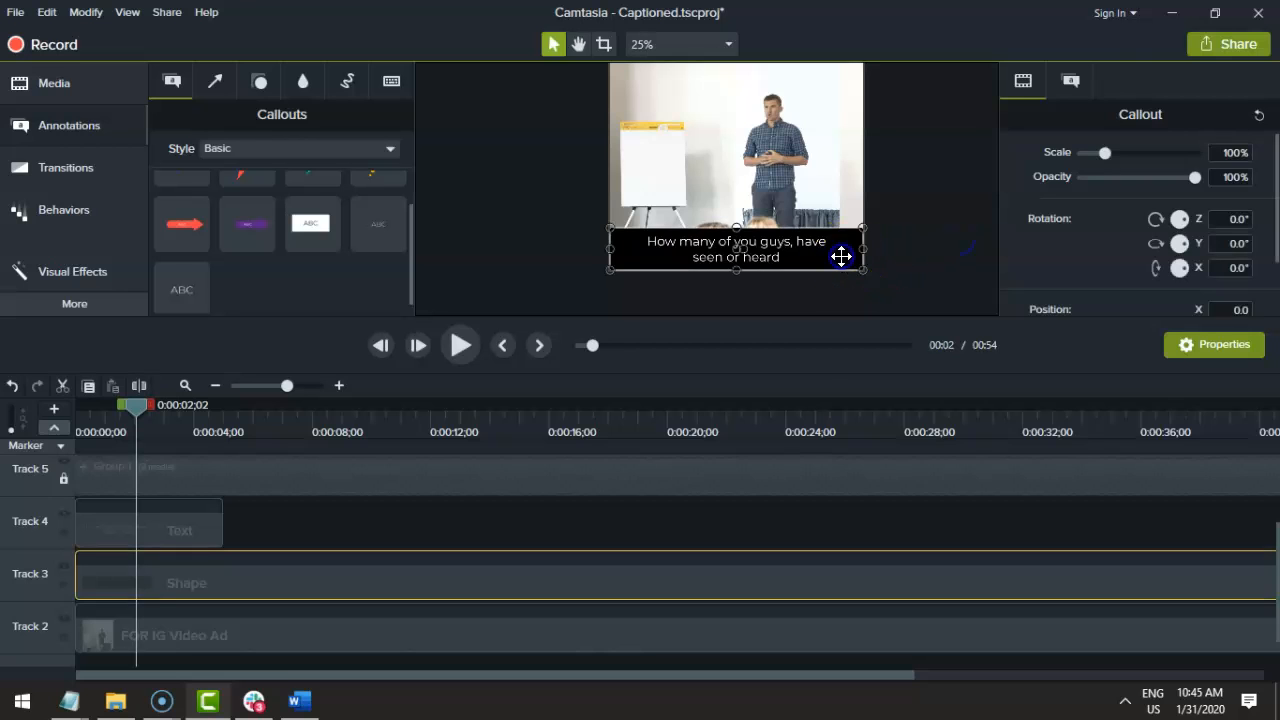
{"action": "left_click", "coordinate": [865, 258]}
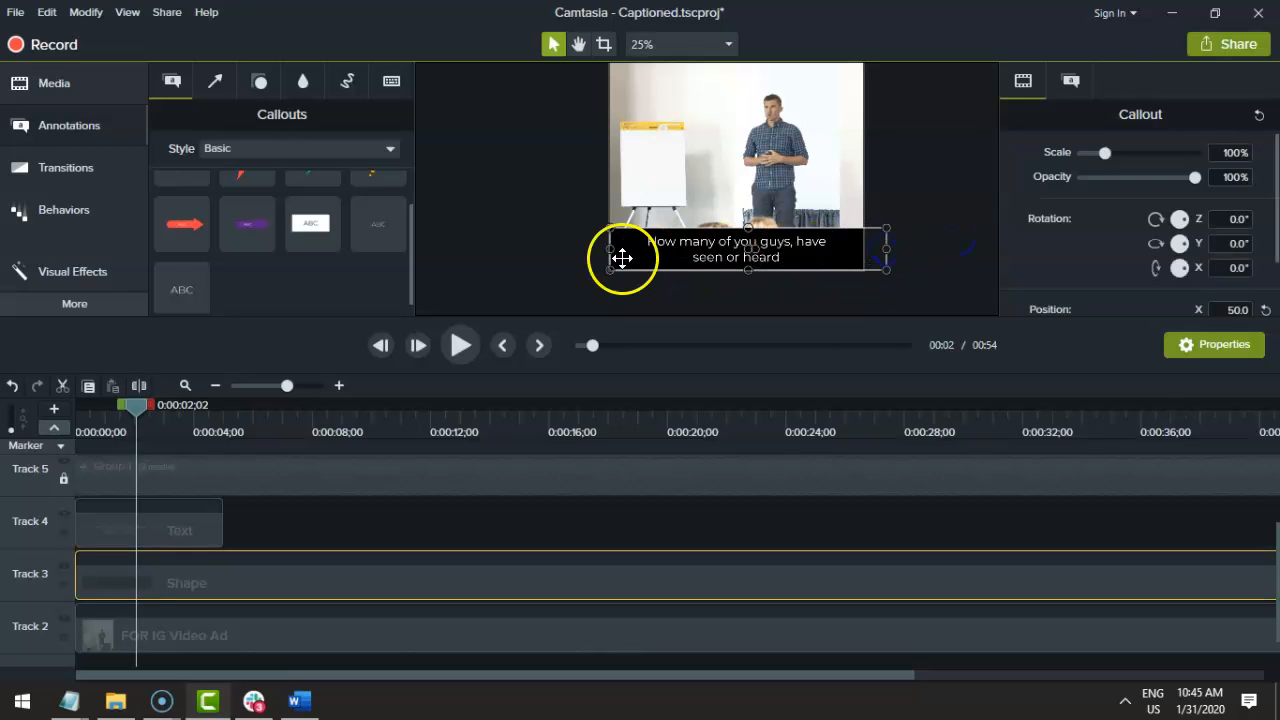
{"action": "left_click", "coordinate": [921, 215]}
{"action": "left_click", "coordinate": [843, 245]}
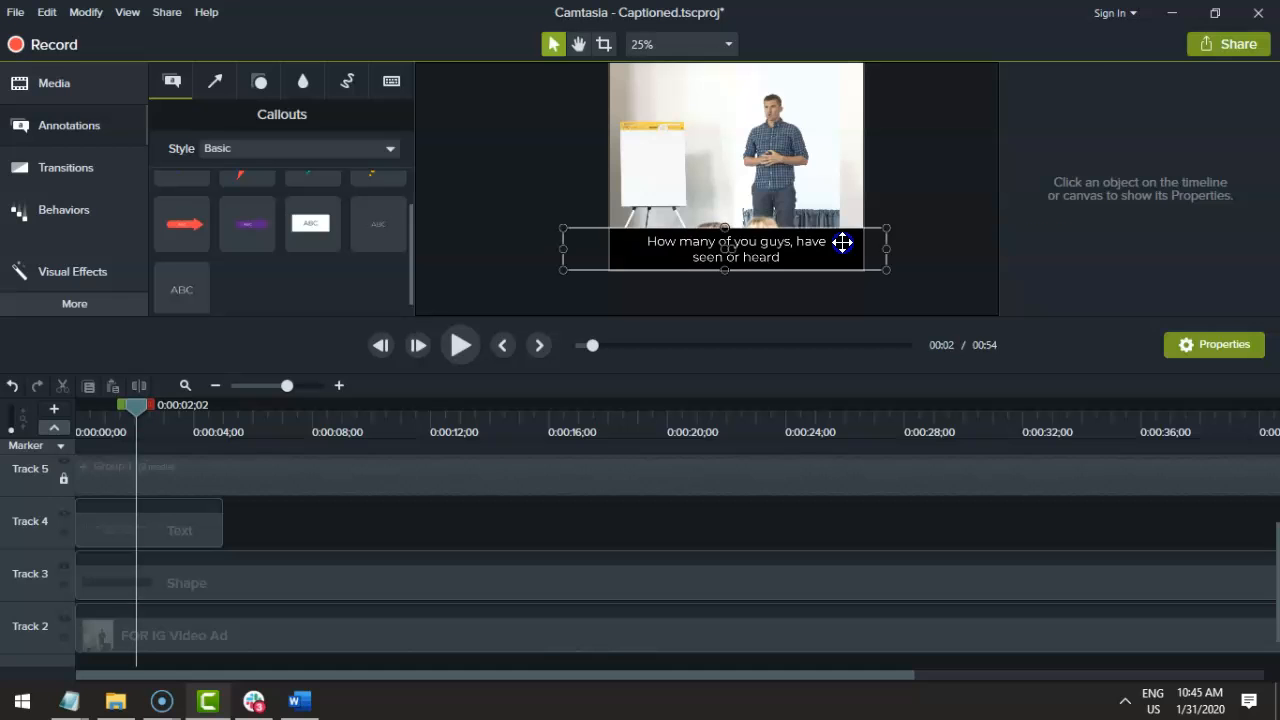
Set the black bar's fill opacity to 83%
{"action": "scroll", "coordinate": [1143, 185], "scroll_direction": "down", "scroll_amount": 3}
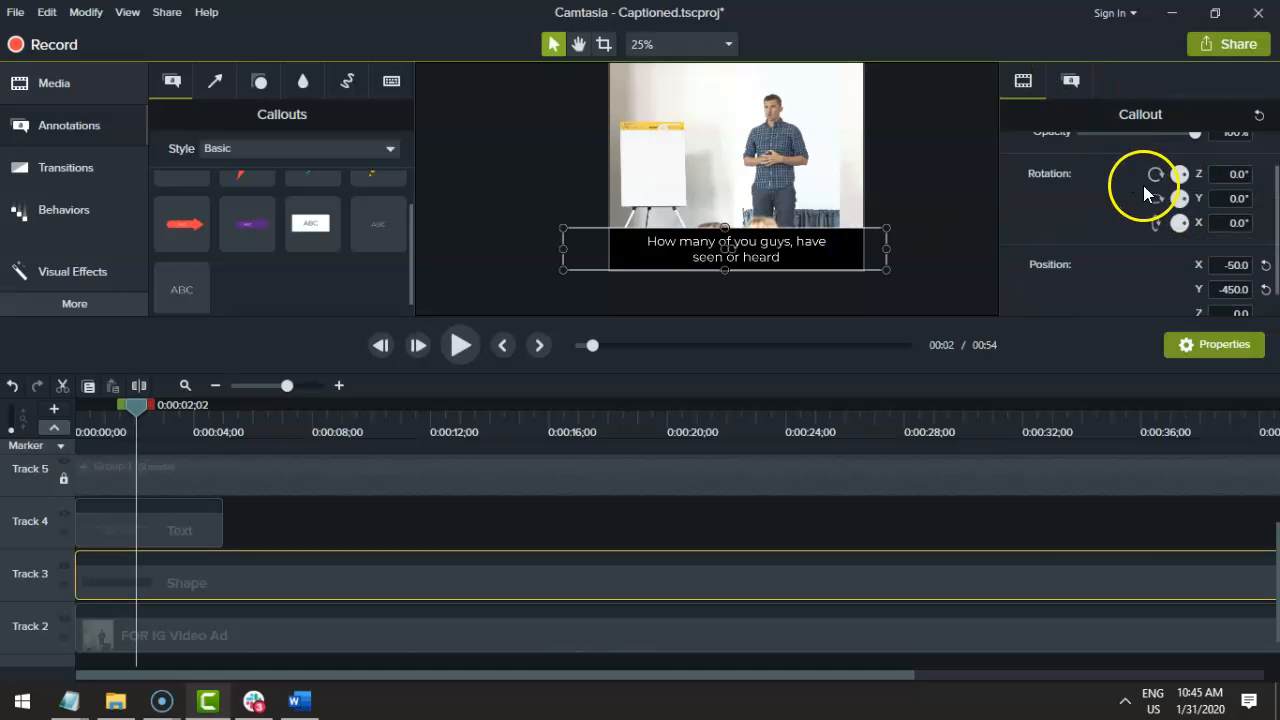
{"action": "scroll", "coordinate": [1185, 211], "scroll_direction": "up", "scroll_amount": 3}
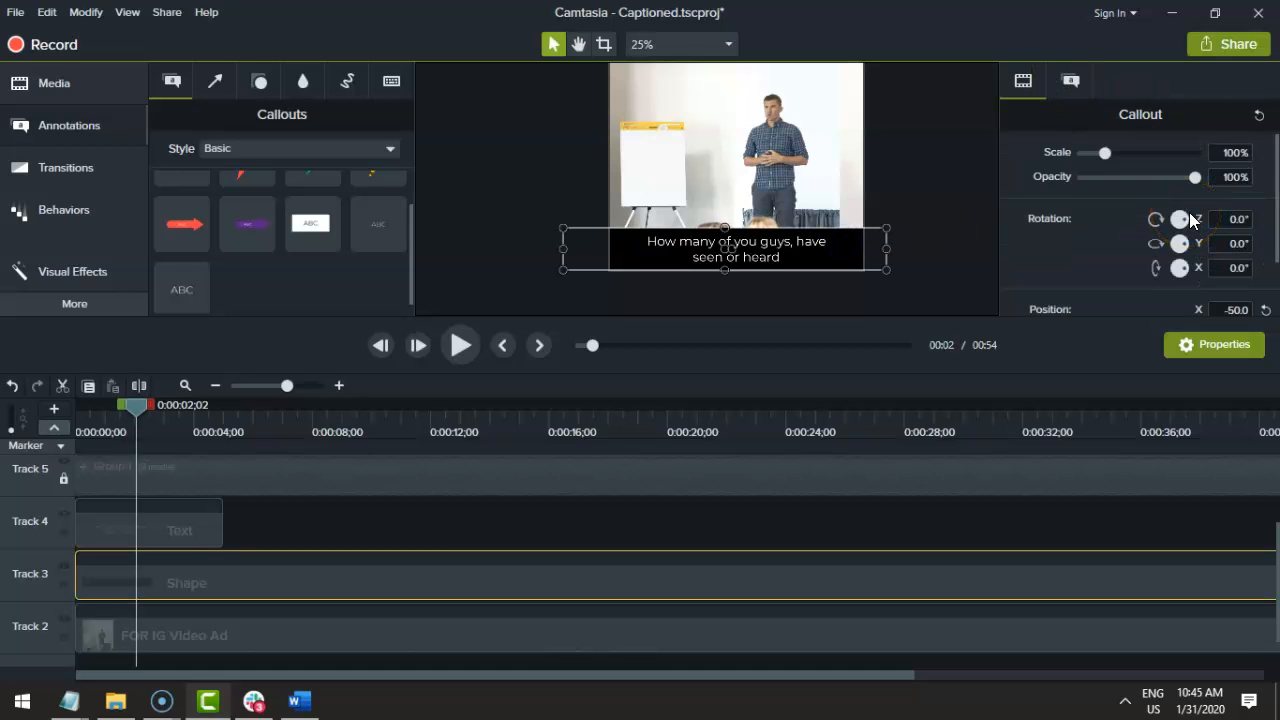
{"action": "scroll", "coordinate": [1190, 212], "scroll_direction": "down", "scroll_amount": 2}
{"action": "left_click", "coordinate": [1071, 84]}
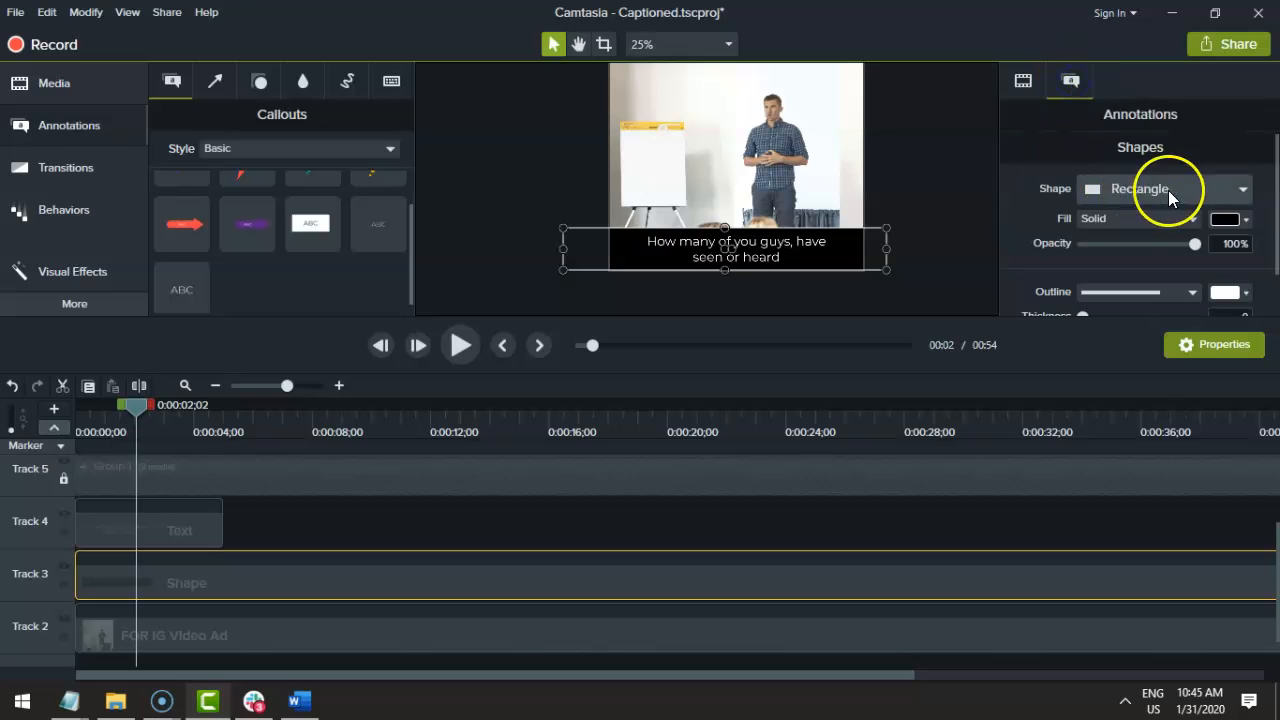
{"action": "left_click_drag", "start_coordinate": [1188, 250], "coordinate": [1175, 250]}
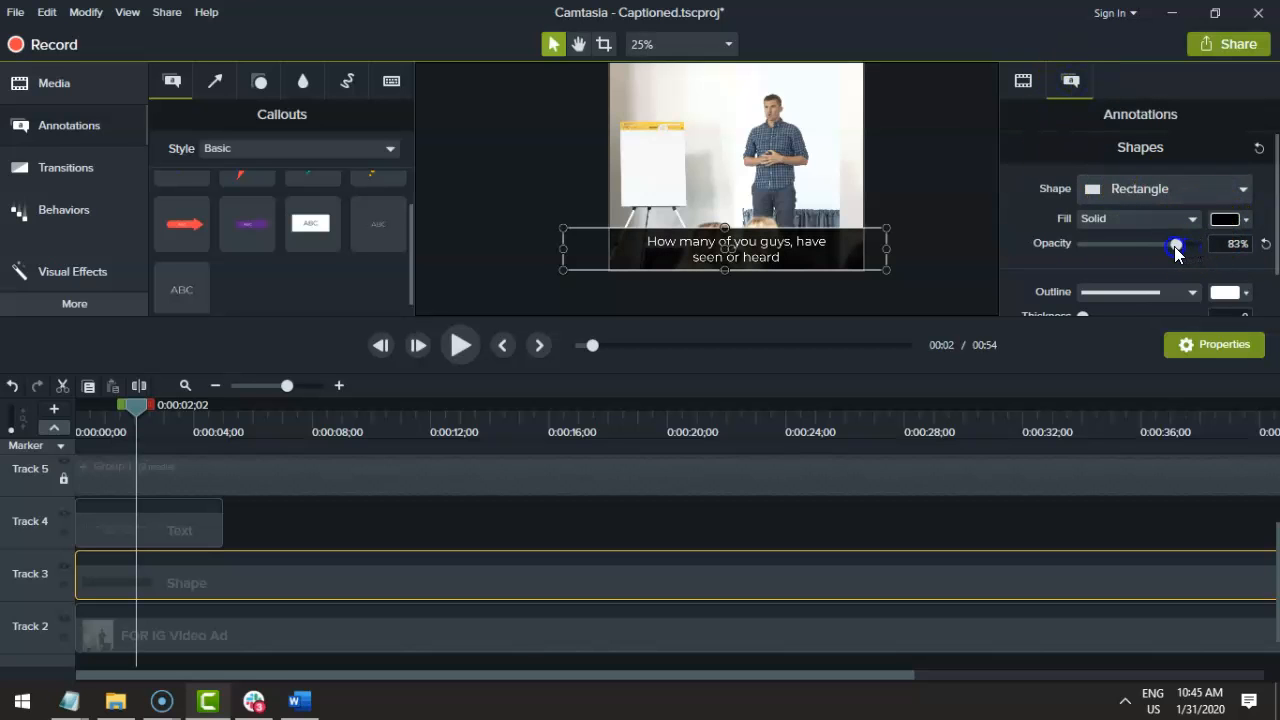
{"action": "left_click", "coordinate": [952, 234]}
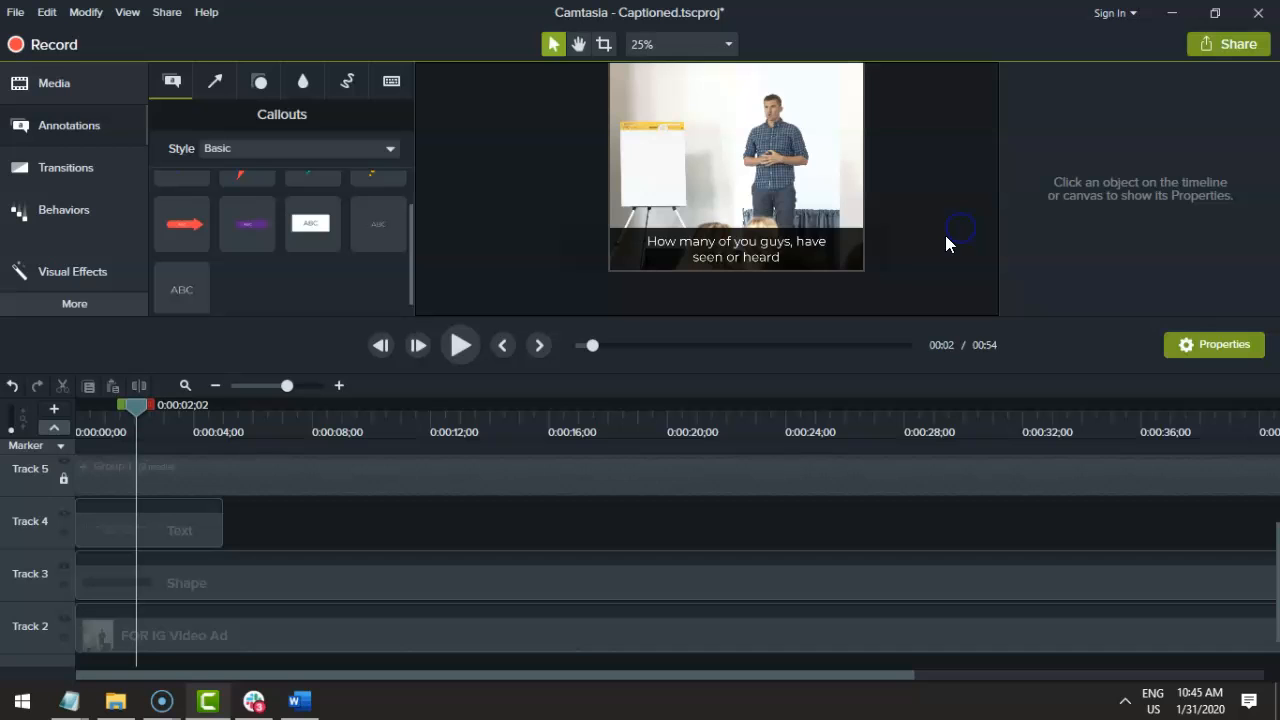
Collapse the callout library and enlarge the preview area, framing the caption at 60% zoom
{"action": "key", "text": "alt"}
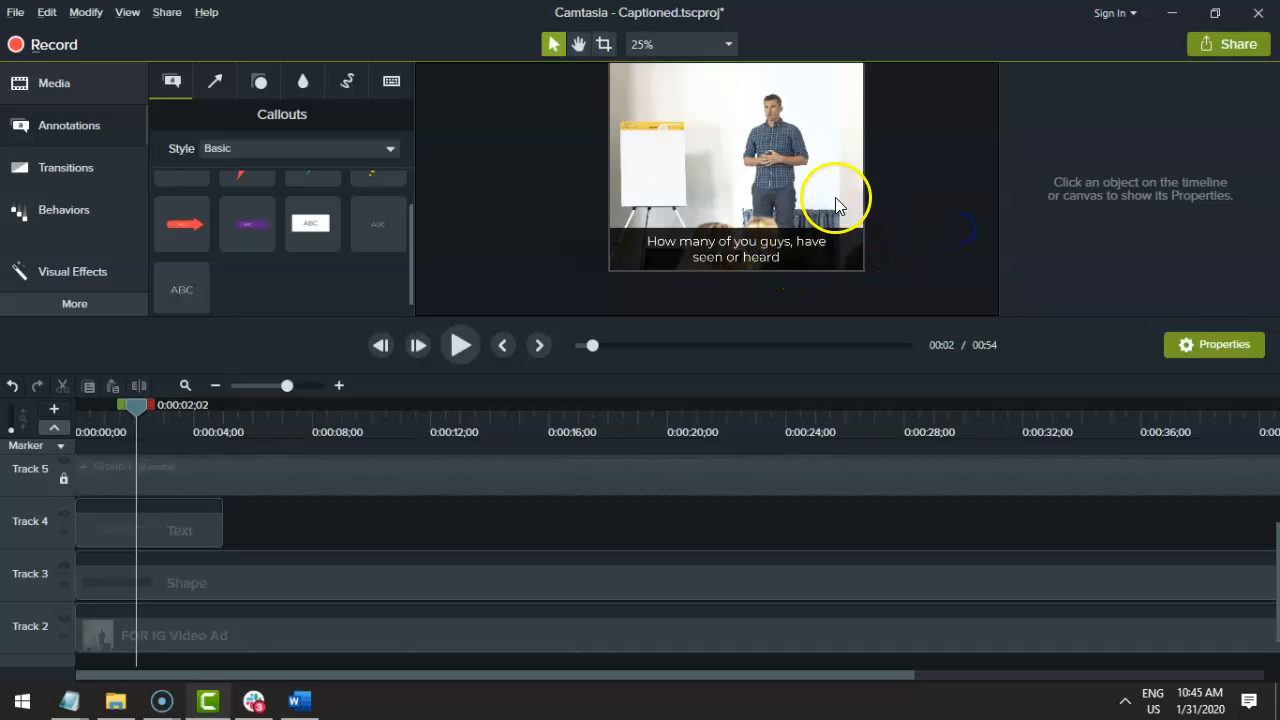
{"action": "left_click", "coordinate": [838, 200]}
{"action": "scroll", "coordinate": [829, 212], "scroll_direction": "up", "scroll_amount": 1}
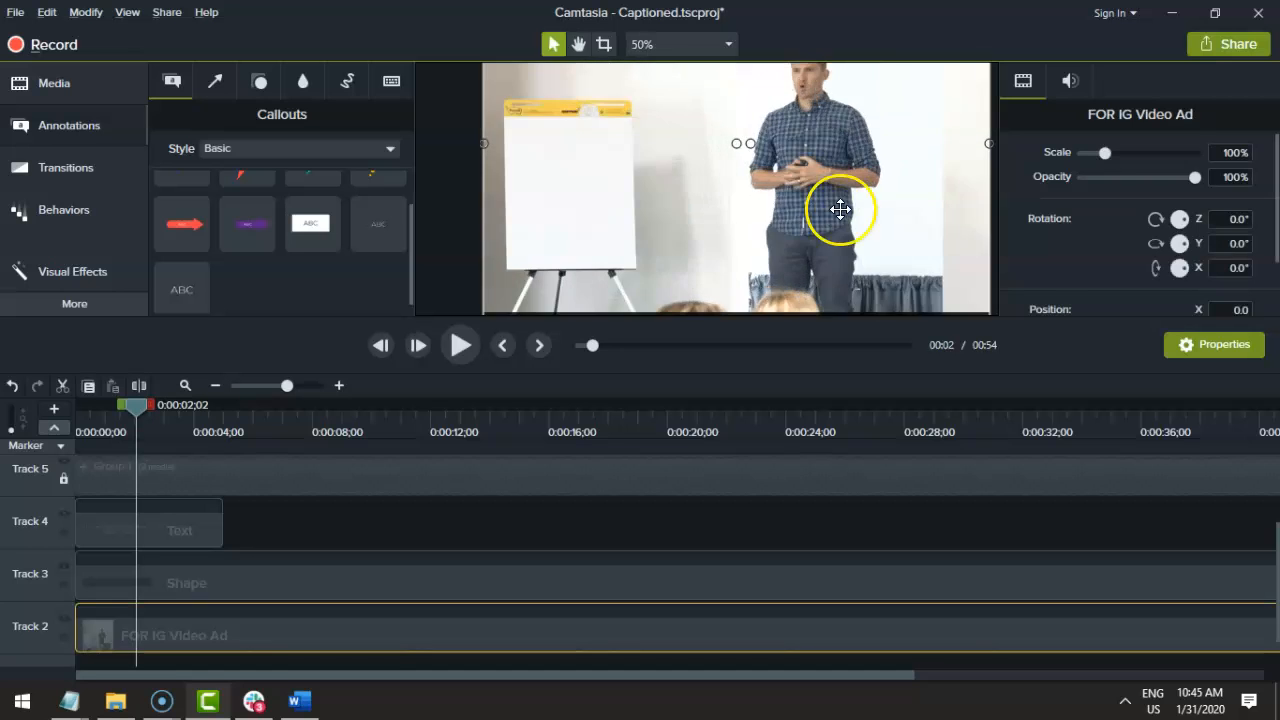
{"action": "scroll", "coordinate": [835, 210], "scroll_direction": "down", "scroll_amount": 1}
{"action": "scroll", "coordinate": [840, 208], "scroll_direction": "up", "scroll_amount": 2}
{"action": "key", "text": "space"}
{"action": "left_click_drag", "start_coordinate": [779, 227], "coordinate": [752, 98]}
{"action": "left_click_drag", "start_coordinate": [764, 170], "coordinate": [731, 138]}
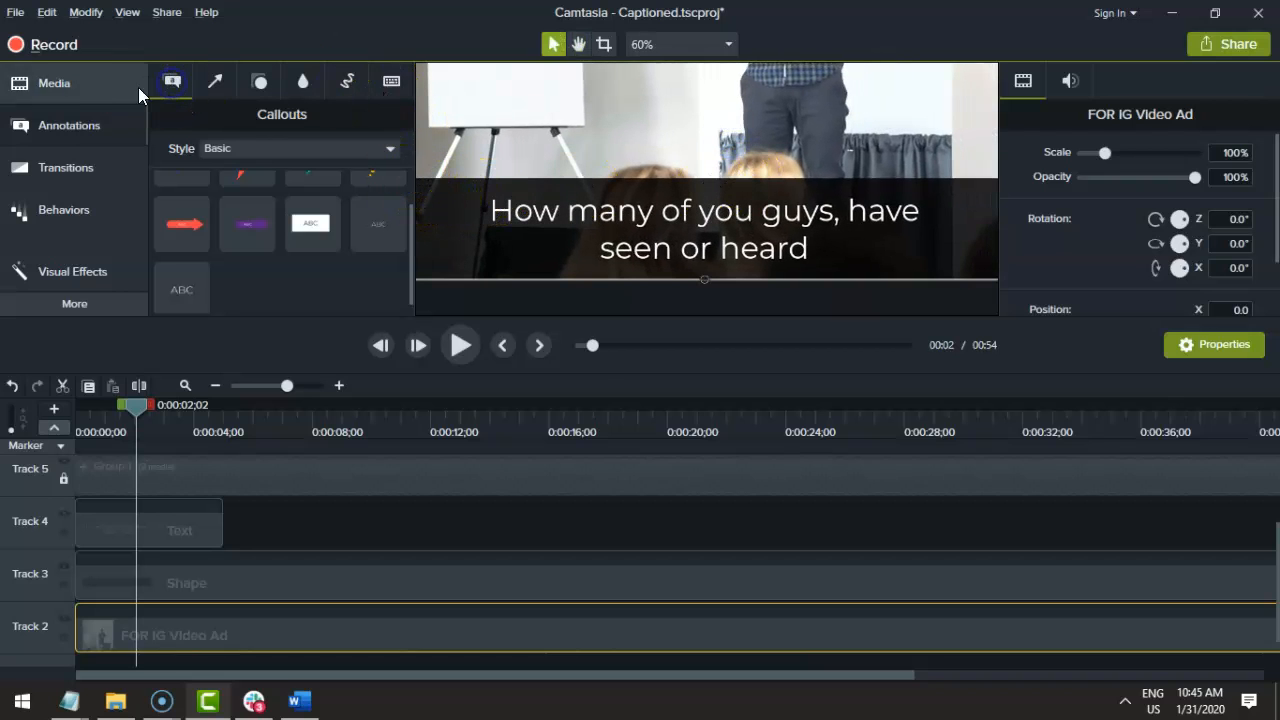
{"action": "left_click", "coordinate": [106, 87]}
{"action": "left_click", "coordinate": [80, 90]}
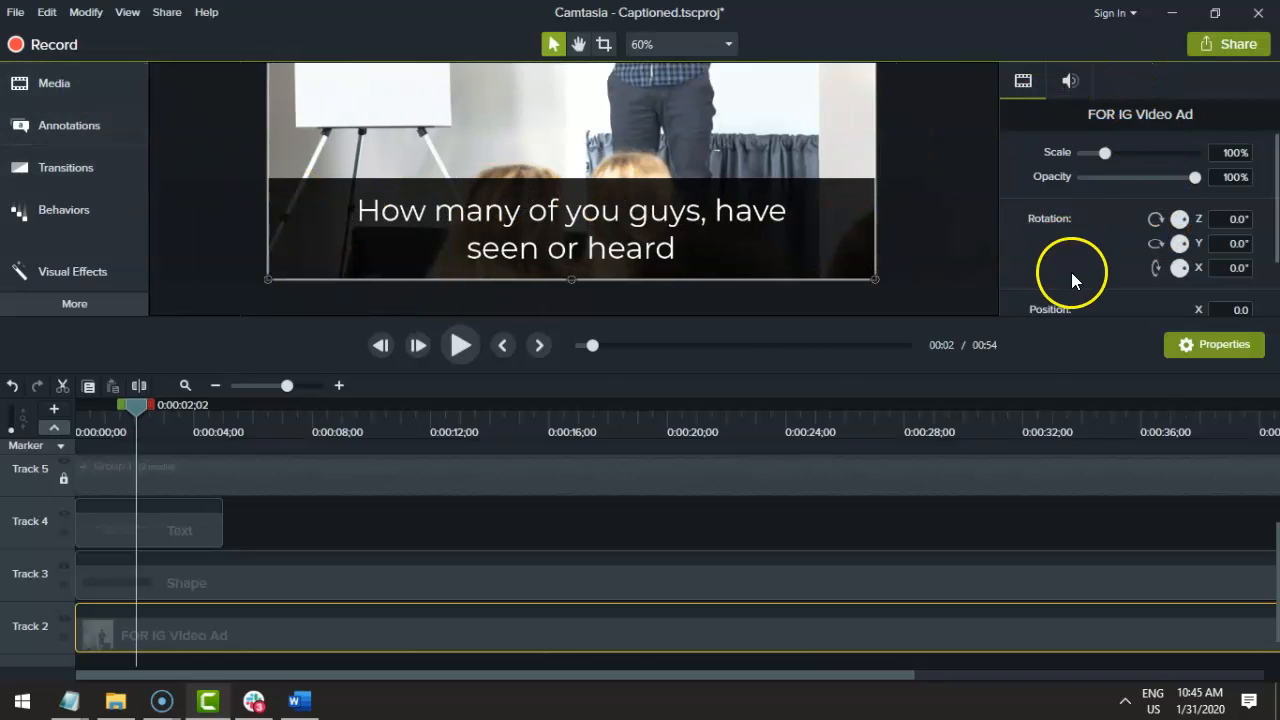
{"action": "left_click_drag", "start_coordinate": [751, 319], "coordinate": [758, 424]}
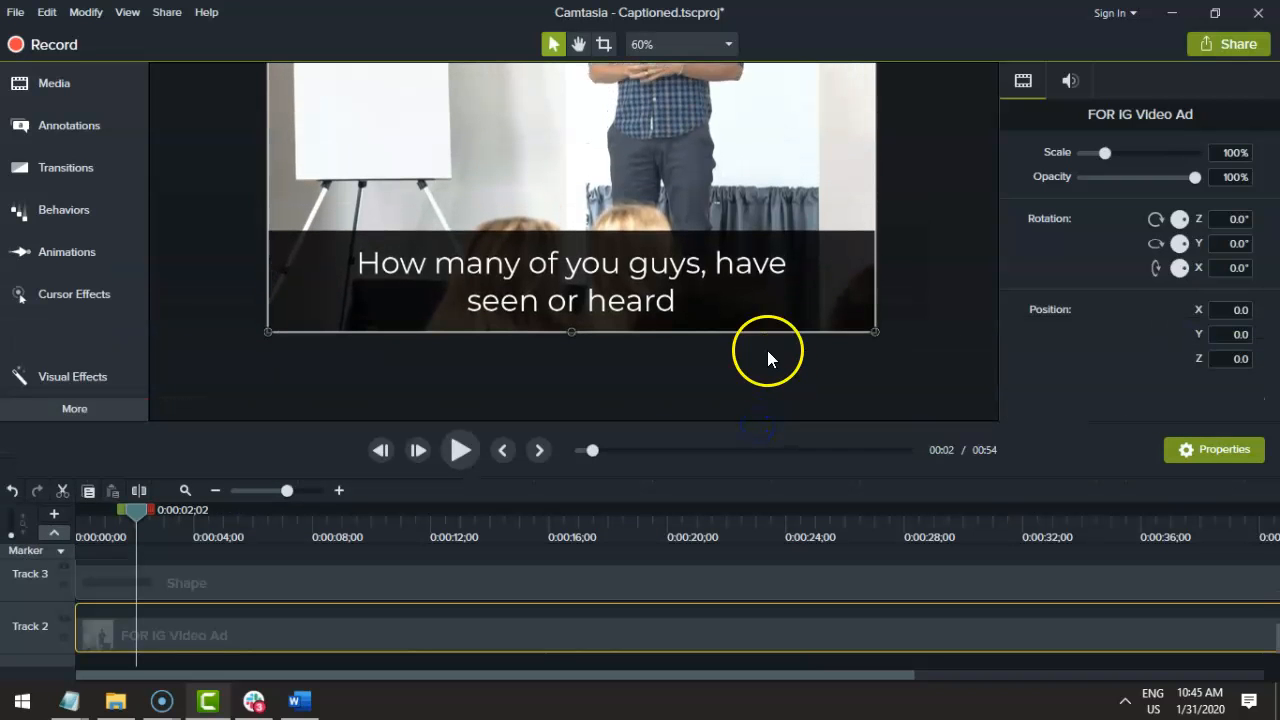
Try the Oswald font on the caption callout
{"action": "left_click", "coordinate": [690, 280]}
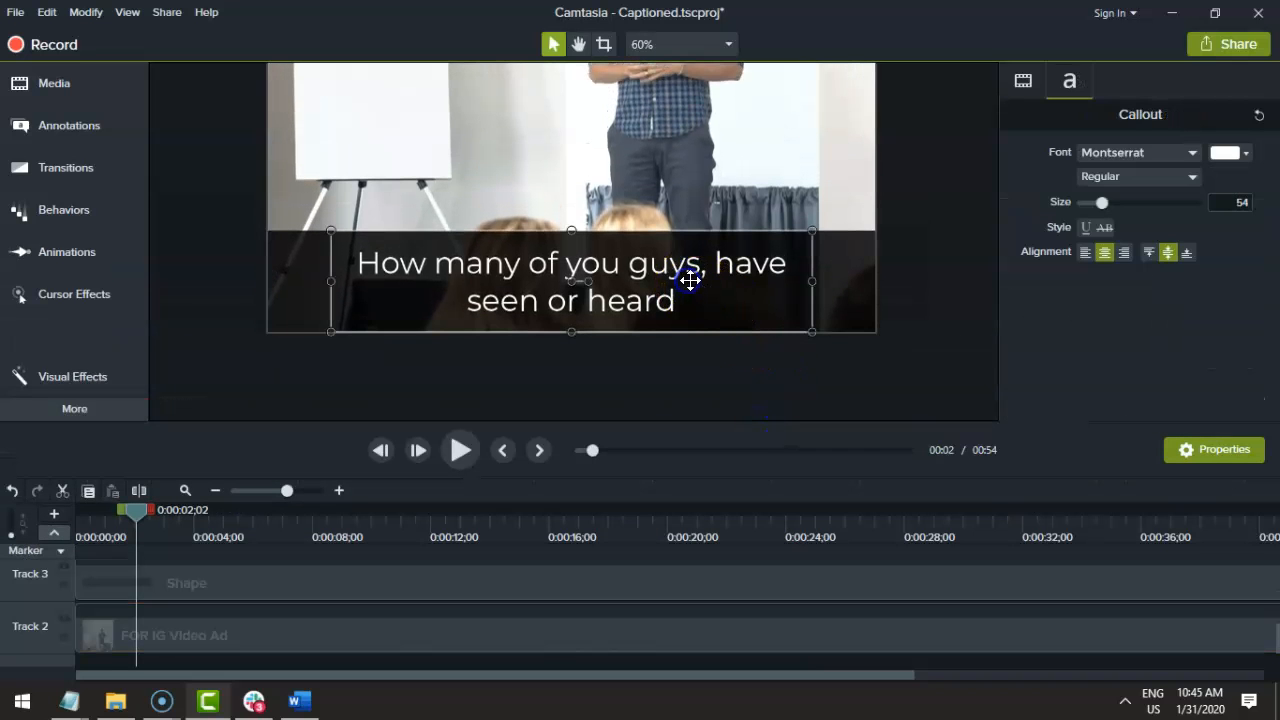
{"action": "left_click", "coordinate": [1153, 155]}
{"action": "scroll", "coordinate": [1145, 255], "scroll_direction": "down", "scroll_amount": 12}
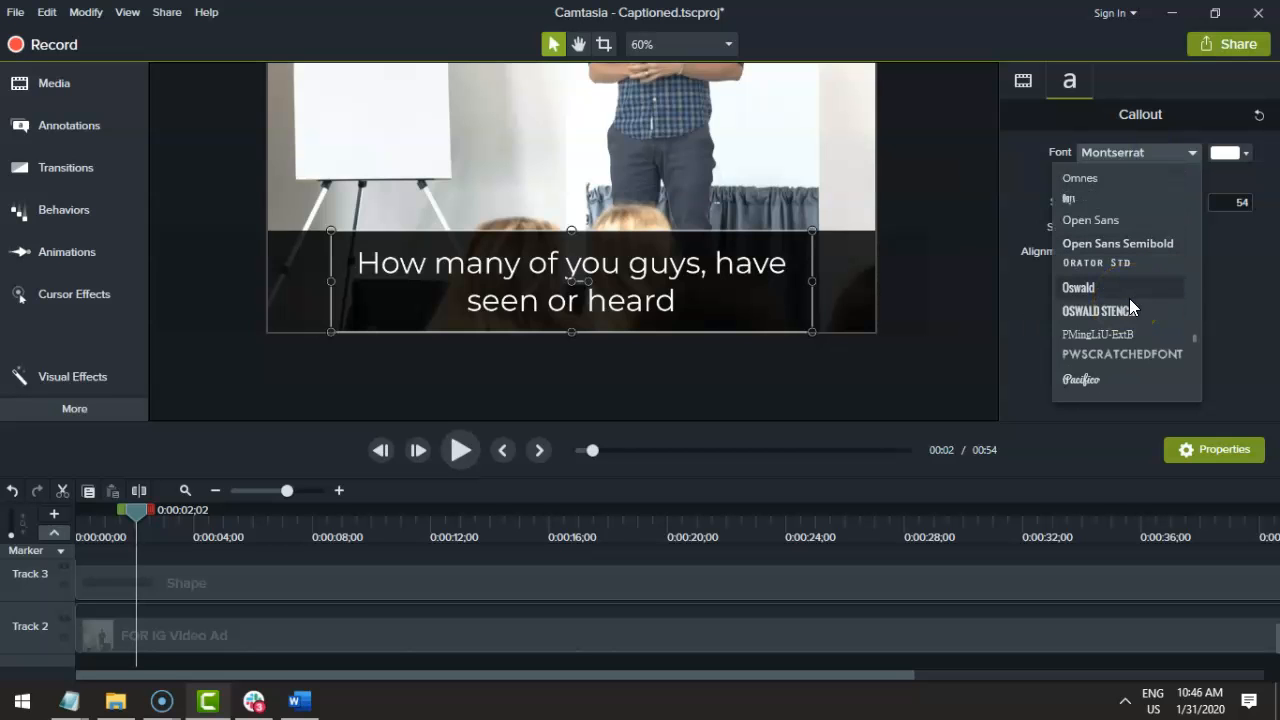
{"action": "left_click", "coordinate": [1129, 296]}
Change the caption callout's font to Open Sans
{"action": "left_click", "coordinate": [1147, 152]}
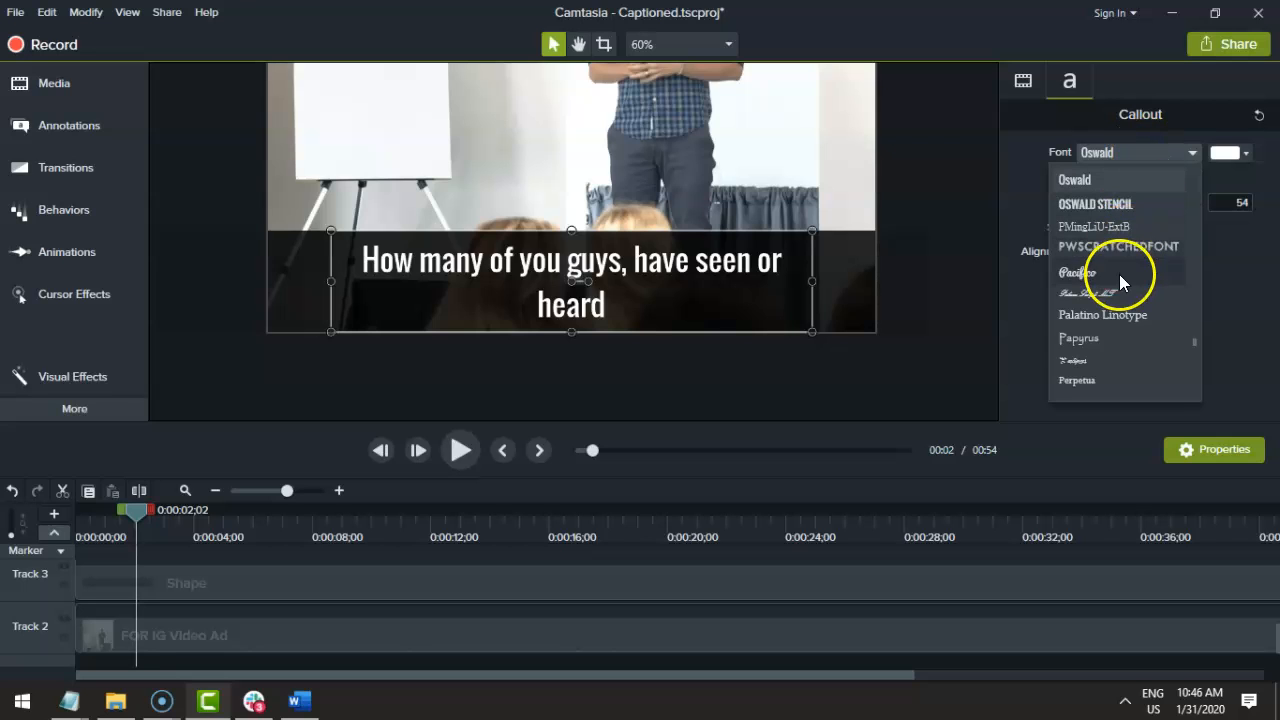
{"action": "scroll", "coordinate": [1119, 290], "scroll_direction": "up", "scroll_amount": 1}
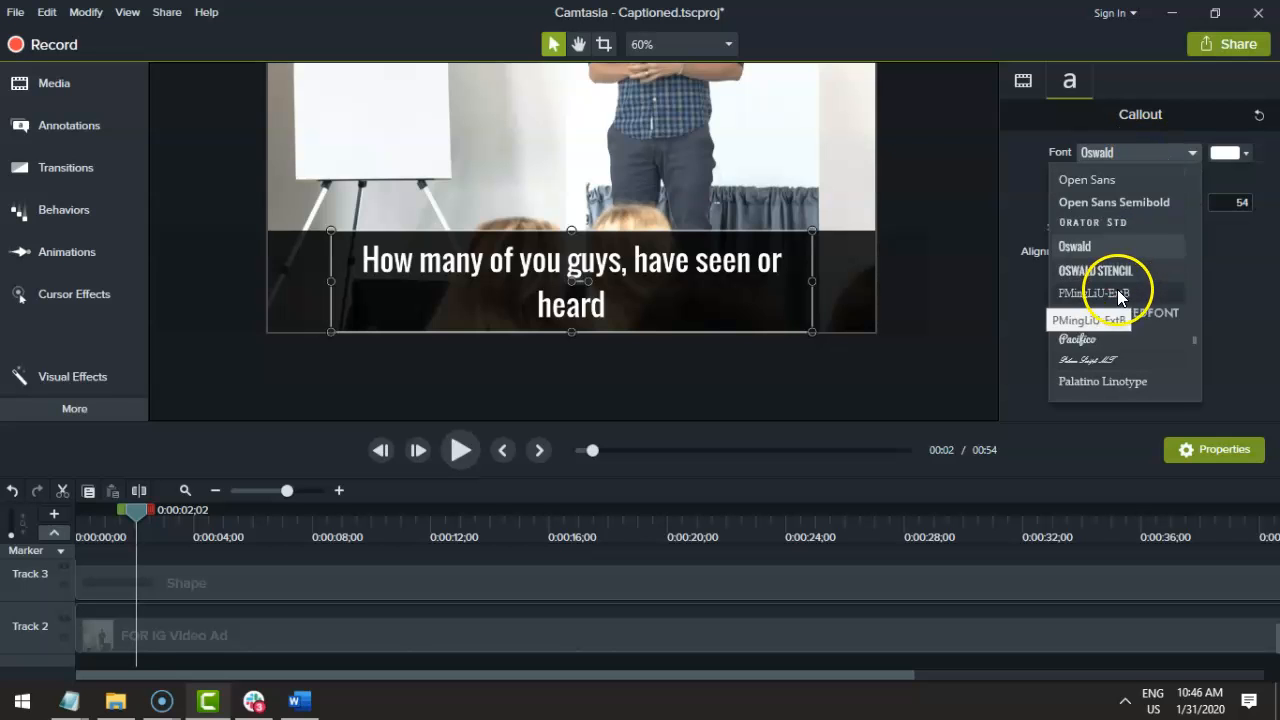
{"action": "left_click", "coordinate": [1124, 182]}
Browse the available fonts and switch the caption callout back to Oswald
{"action": "left_click", "coordinate": [1149, 150]}
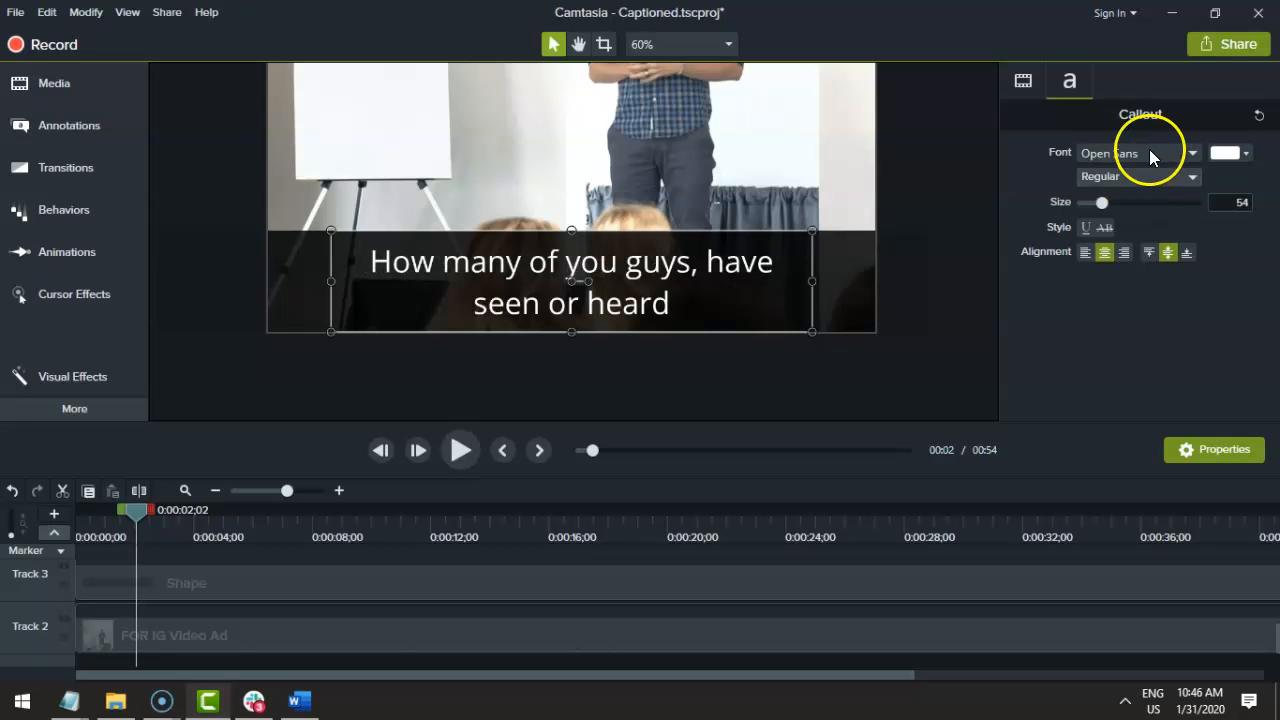
{"action": "scroll", "coordinate": [1118, 325], "scroll_direction": "down", "scroll_amount": 1}
{"action": "scroll", "coordinate": [1117, 325], "scroll_direction": "down", "scroll_amount": 5}
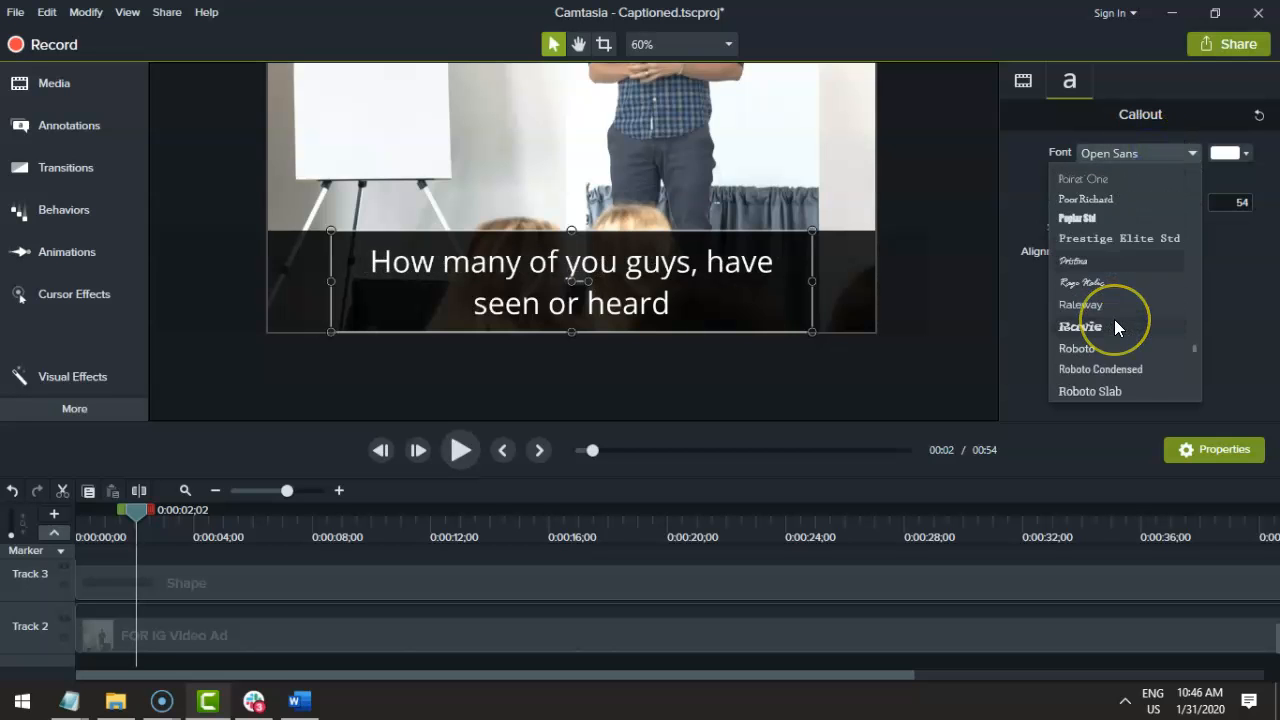
{"action": "scroll", "coordinate": [1115, 326], "scroll_direction": "down", "scroll_amount": 4}
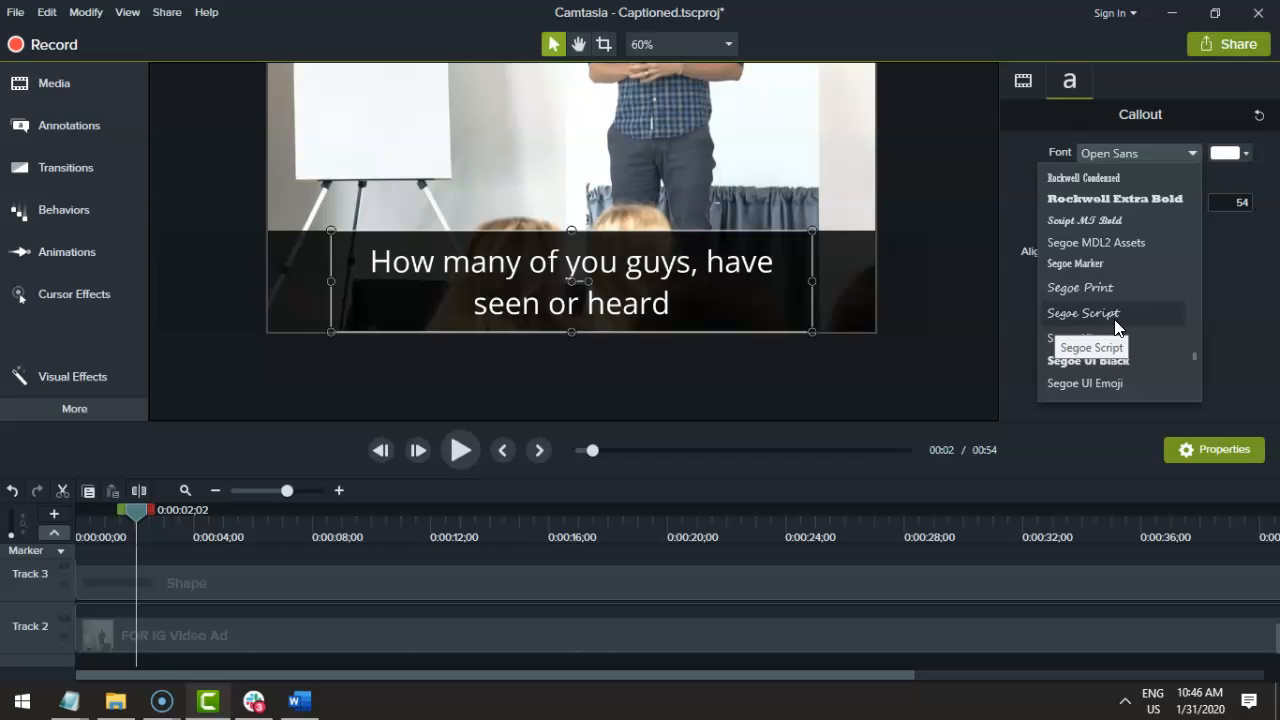
{"action": "scroll", "coordinate": [1120, 322], "scroll_direction": "up", "scroll_amount": 9}
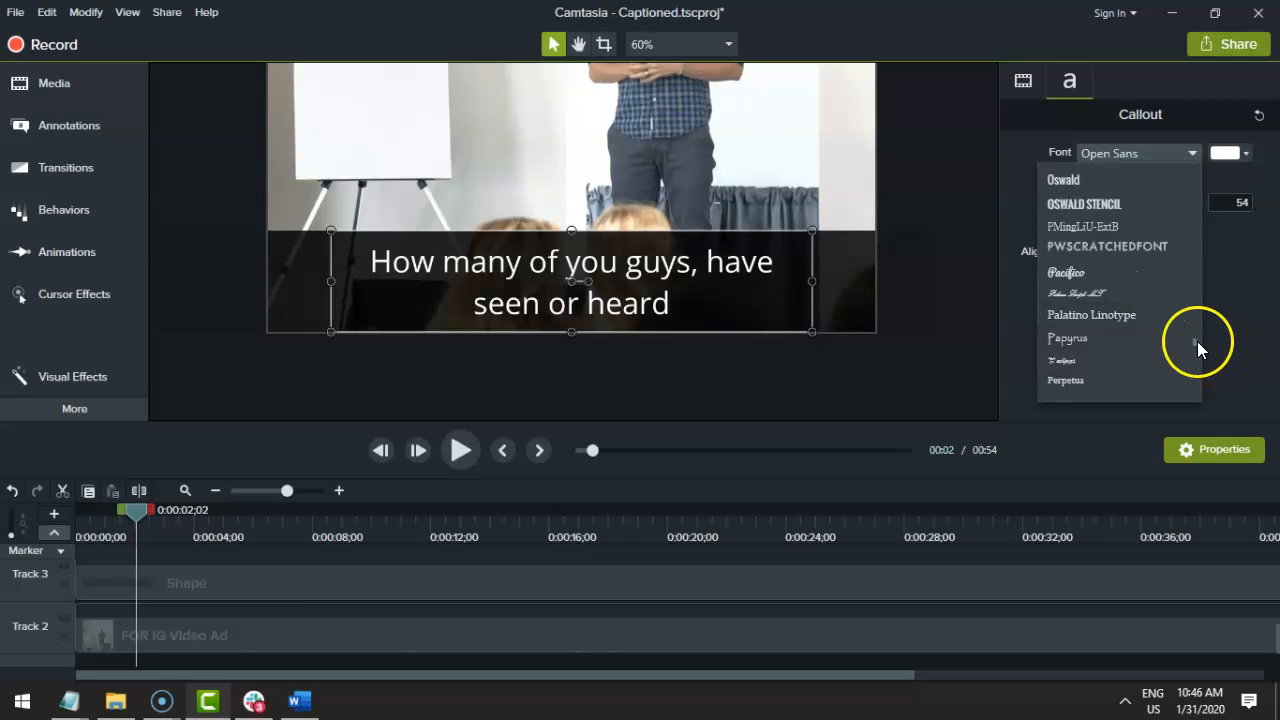
{"action": "left_click", "coordinate": [1170, 180]}
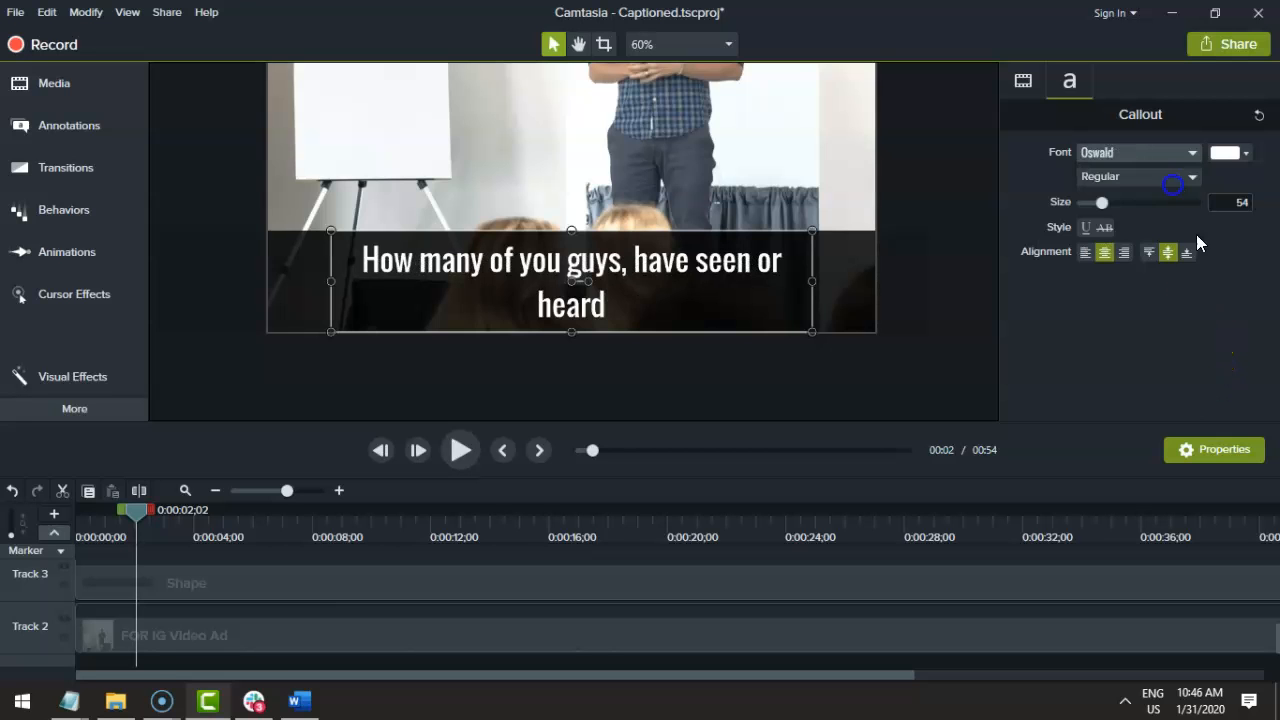
Change the caption callout's font to Gill Sans MT and narrow its text box to fit "How many of you guys, have" on one line
{"action": "left_click", "coordinate": [1148, 160]}
{"action": "scroll", "coordinate": [1169, 248], "scroll_direction": "up", "scroll_amount": 10}
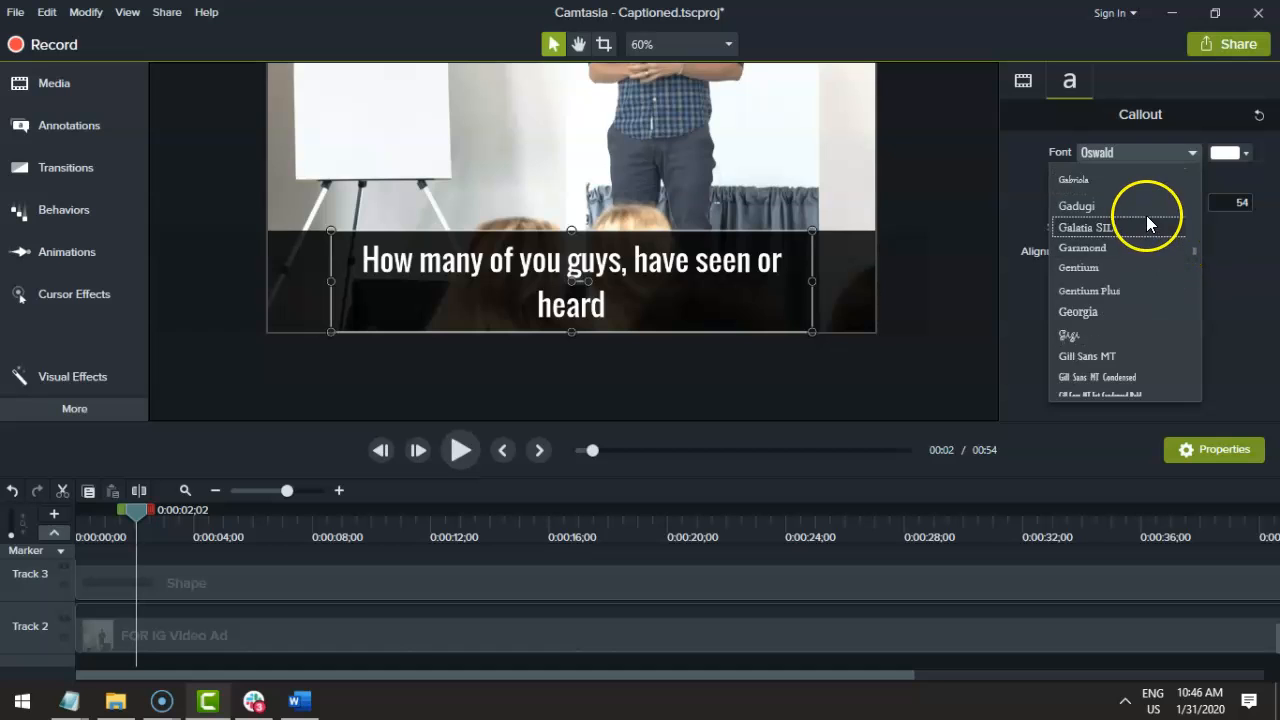
{"action": "left_click", "coordinate": [1143, 354]}
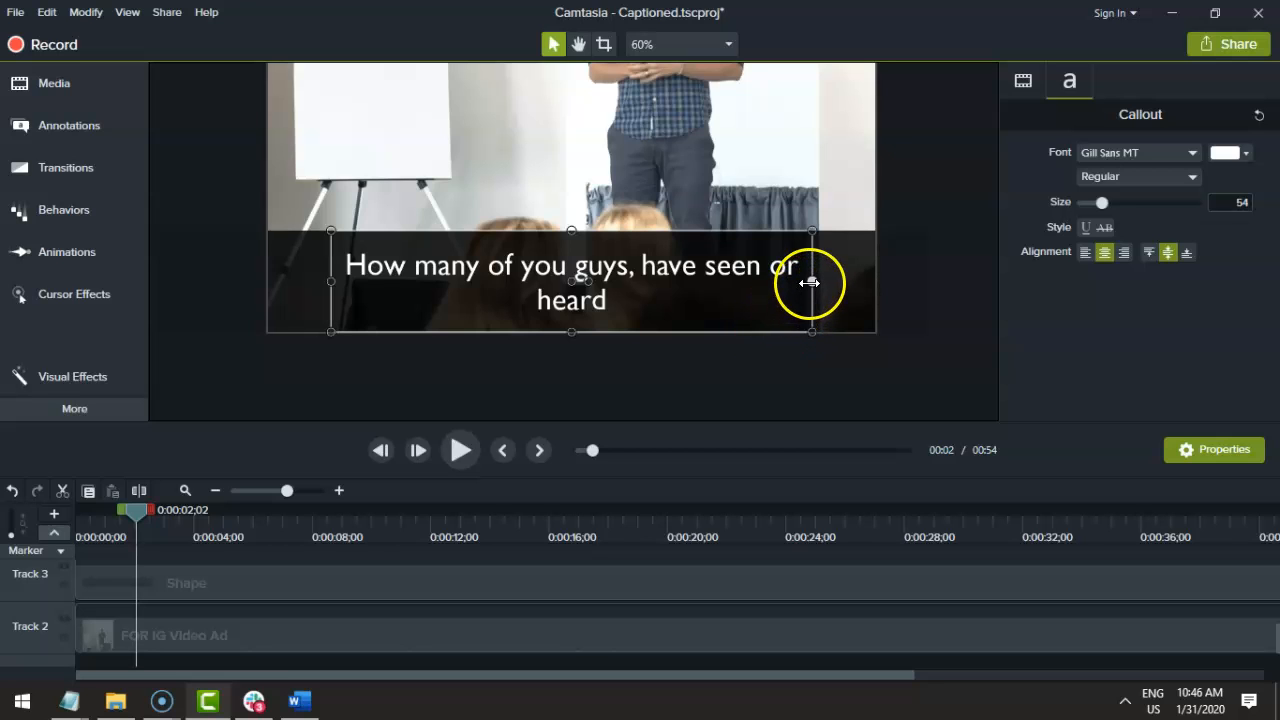
{"action": "left_click_drag", "start_coordinate": [809, 283], "coordinate": [697, 276]}
{"action": "left_click", "coordinate": [670, 360]}
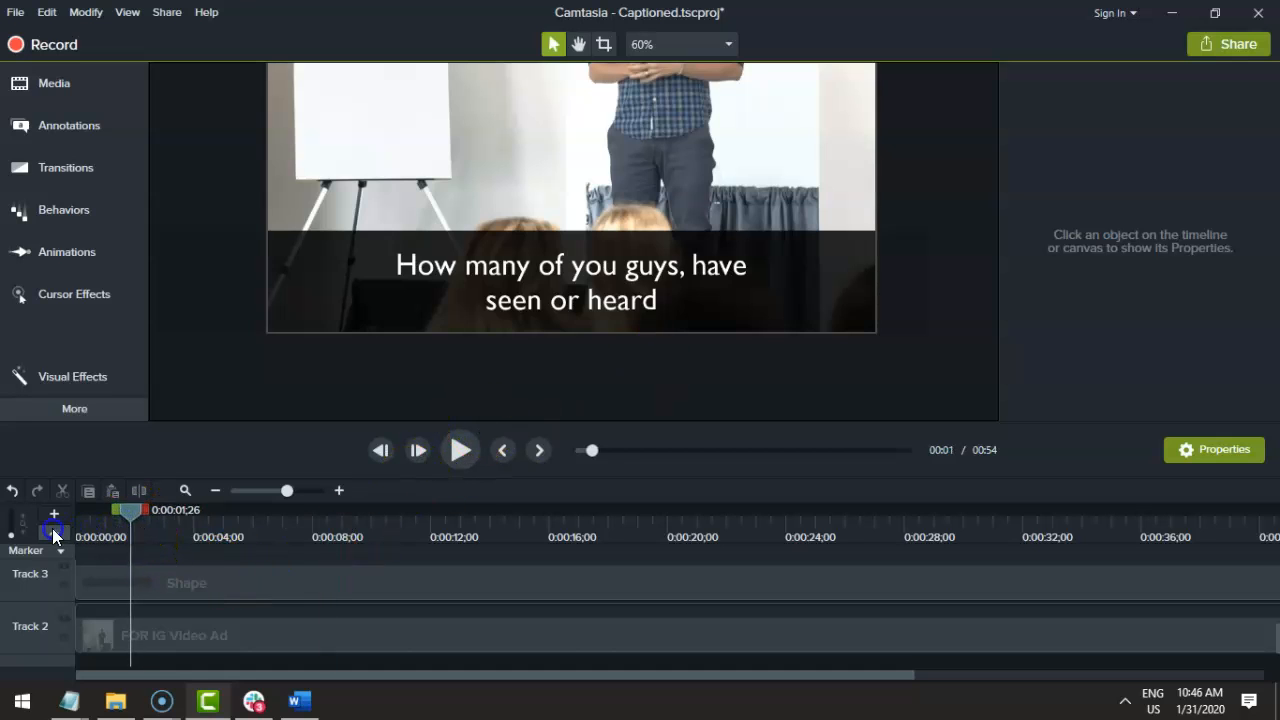
Play the video from the start through the first phrase and trim the Track 4 caption to end at 0:00:02;05
{"action": "left_click_drag", "start_coordinate": [52, 535], "coordinate": [30, 538]}
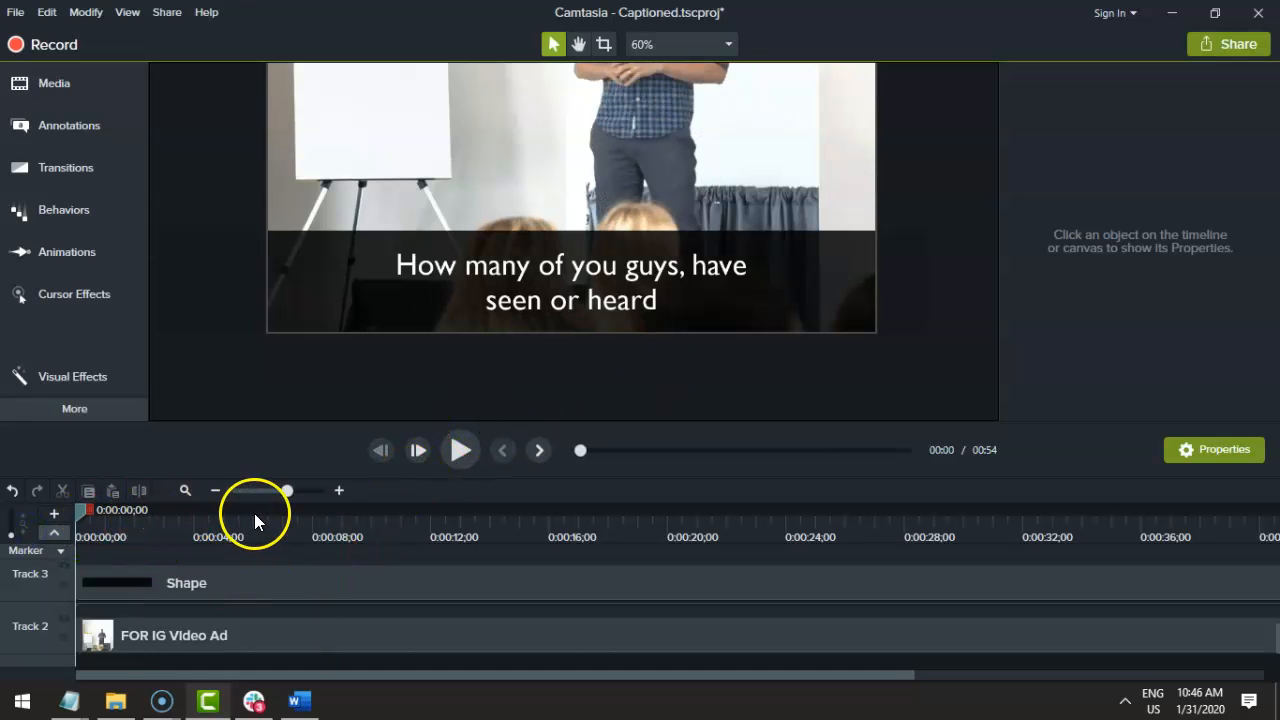
{"action": "key", "text": "space"}
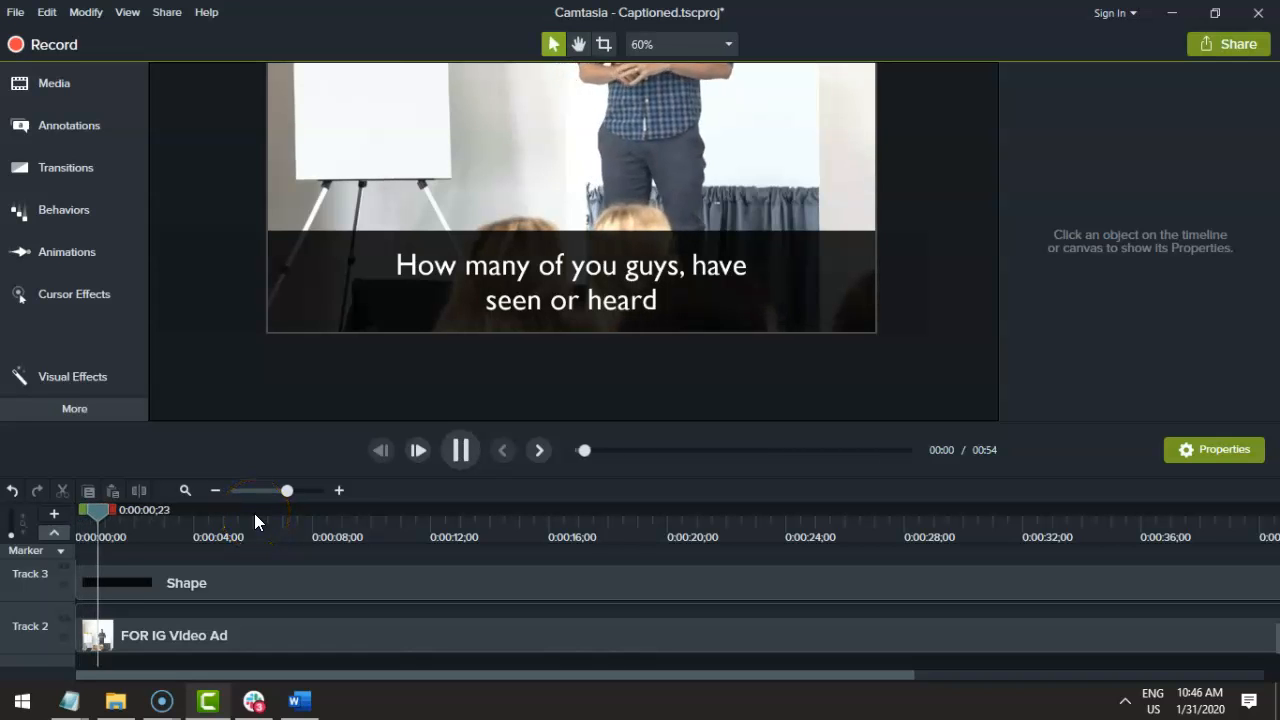
{"action": "key", "text": "space"}
{"action": "left_click", "coordinate": [201, 571]}
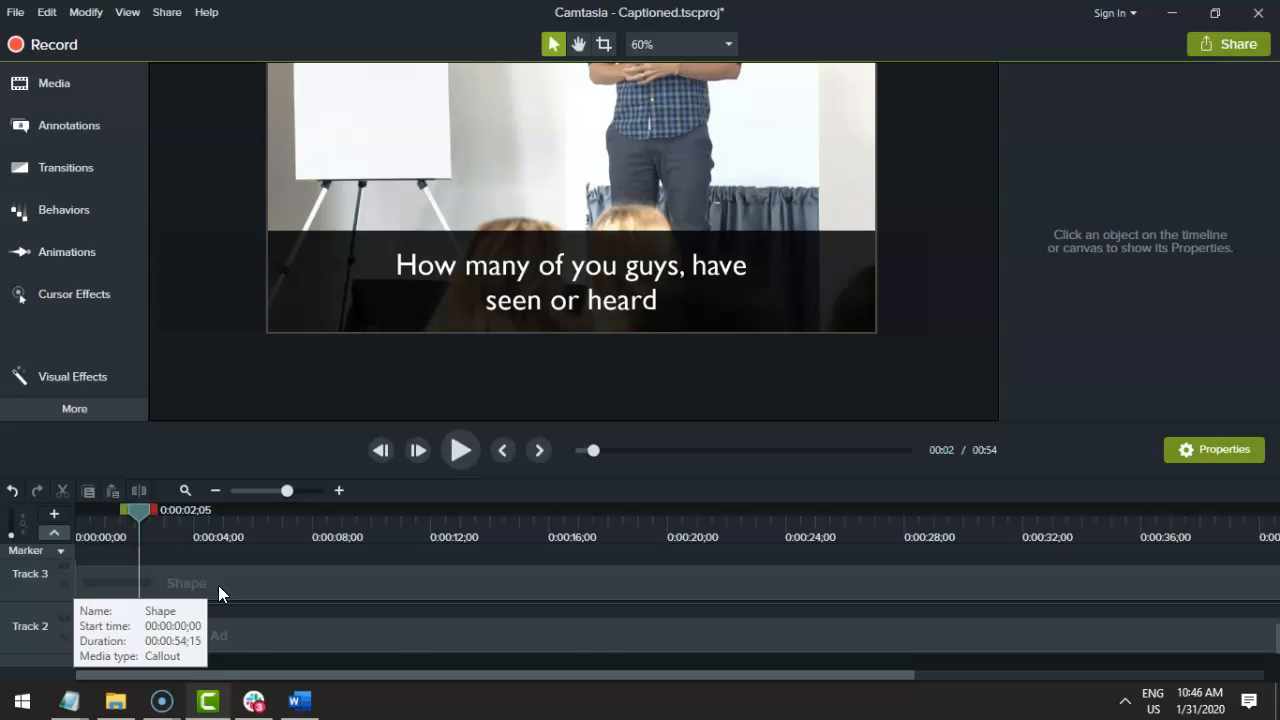
{"action": "scroll", "coordinate": [219, 587], "scroll_direction": "up", "scroll_amount": 1}
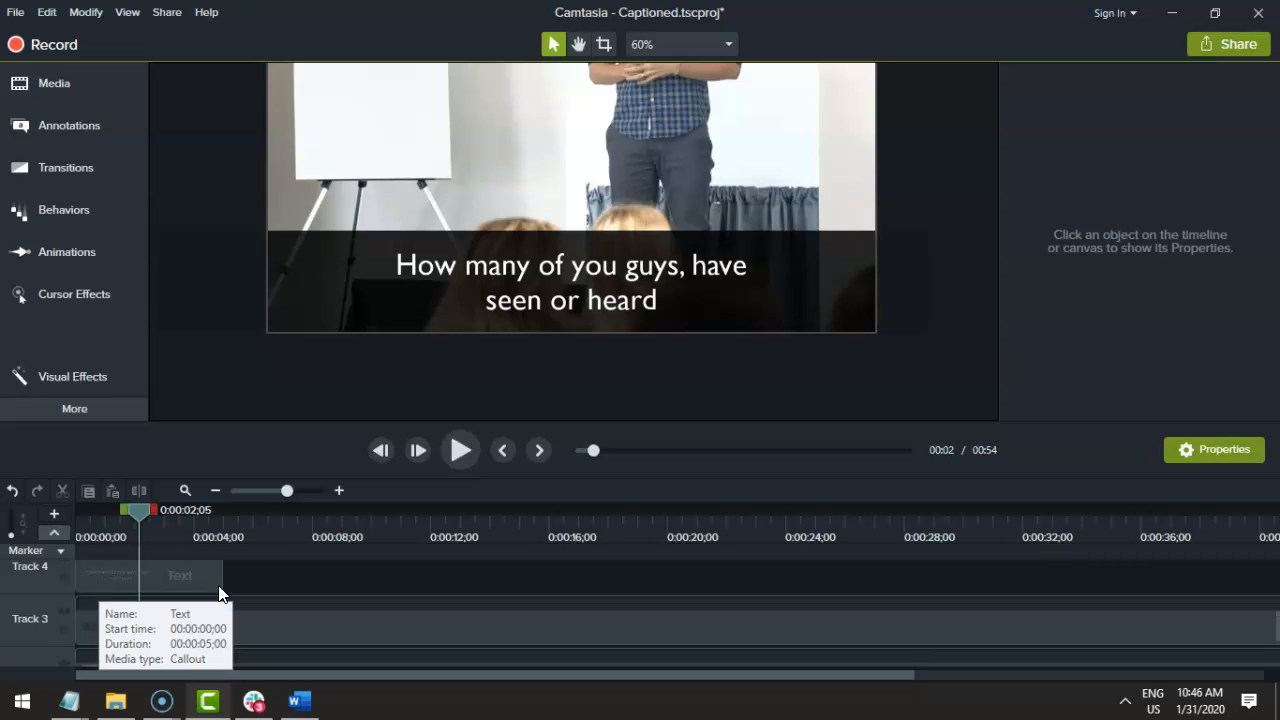
{"action": "scroll", "coordinate": [211, 596], "scroll_direction": "up", "scroll_amount": 1}
{"action": "left_click", "coordinate": [186, 633]}
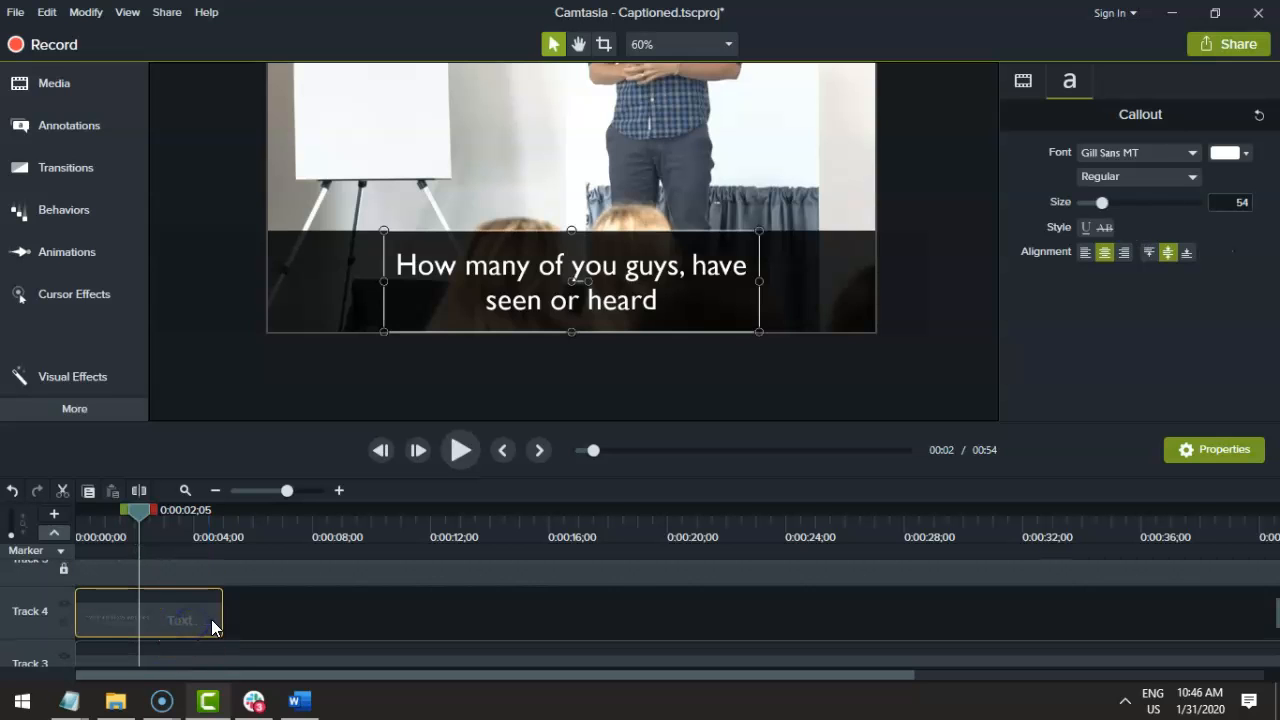
{"action": "left_click_drag", "start_coordinate": [221, 616], "coordinate": [141, 616]}
Paste a copy of the caption on Track 4 directly after the first one, starting at 0:00:02;06
{"action": "left_click_drag", "start_coordinate": [143, 534], "coordinate": [93, 527]}
{"action": "left_click", "coordinate": [103, 626]}
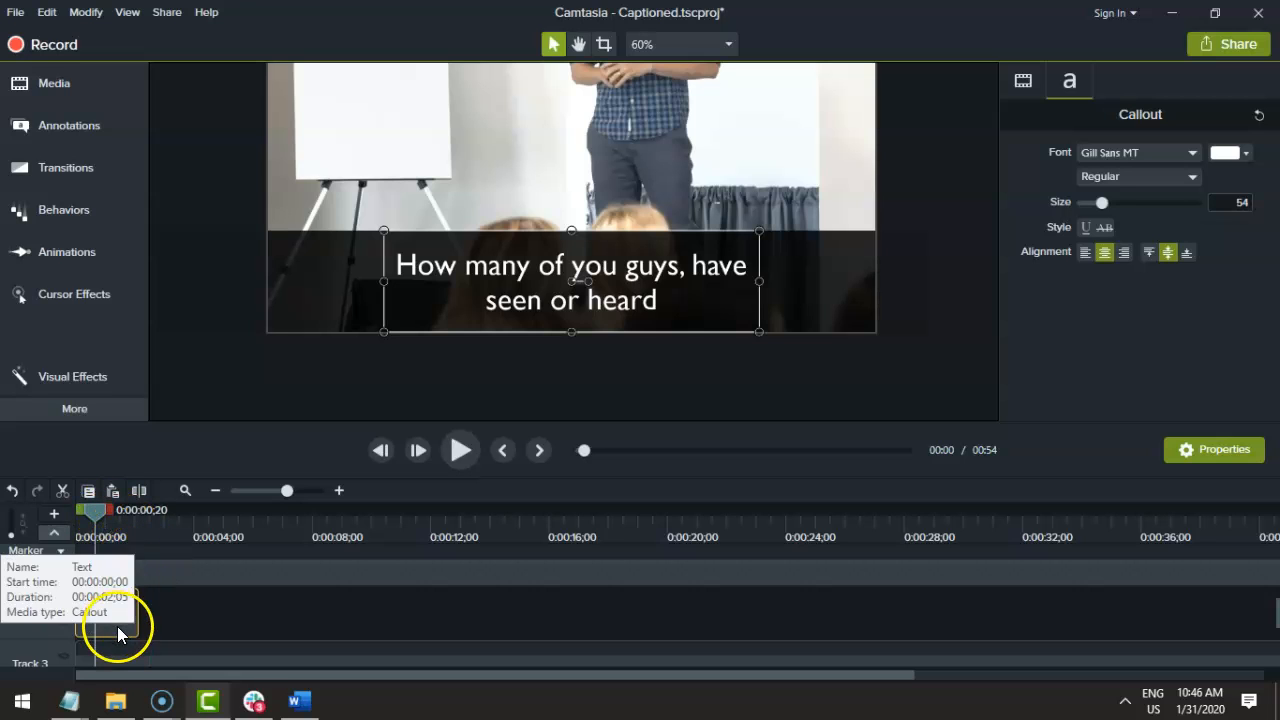
{"action": "key", "text": "ctrl+Home"}
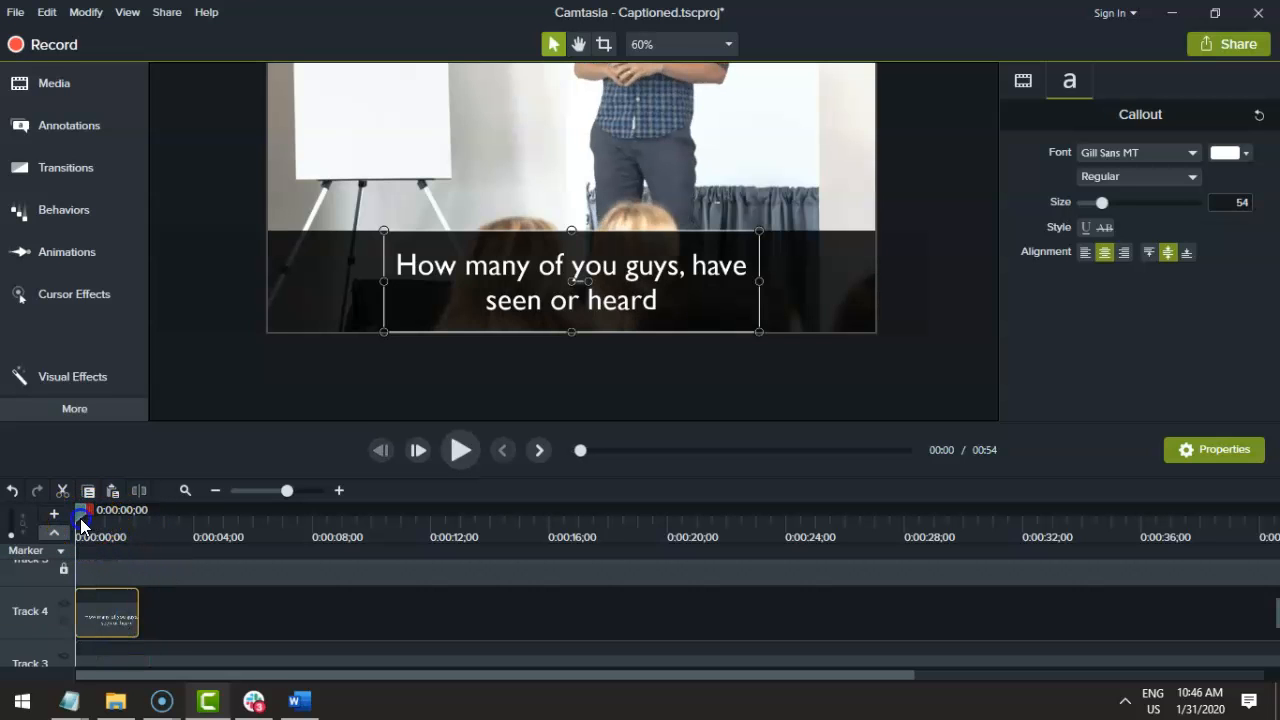
{"action": "left_click", "coordinate": [143, 530]}
{"action": "mouse_move", "coordinate": [142, 530]}
{"action": "left_mouse_down"}
{"action": "mouse_move", "coordinate": [130, 523]}
{"action": "mouse_move", "coordinate": [143, 524]}
{"action": "left_mouse_up"}
{"action": "left_click", "coordinate": [189, 547]}
{"action": "left_click", "coordinate": [112, 615]}
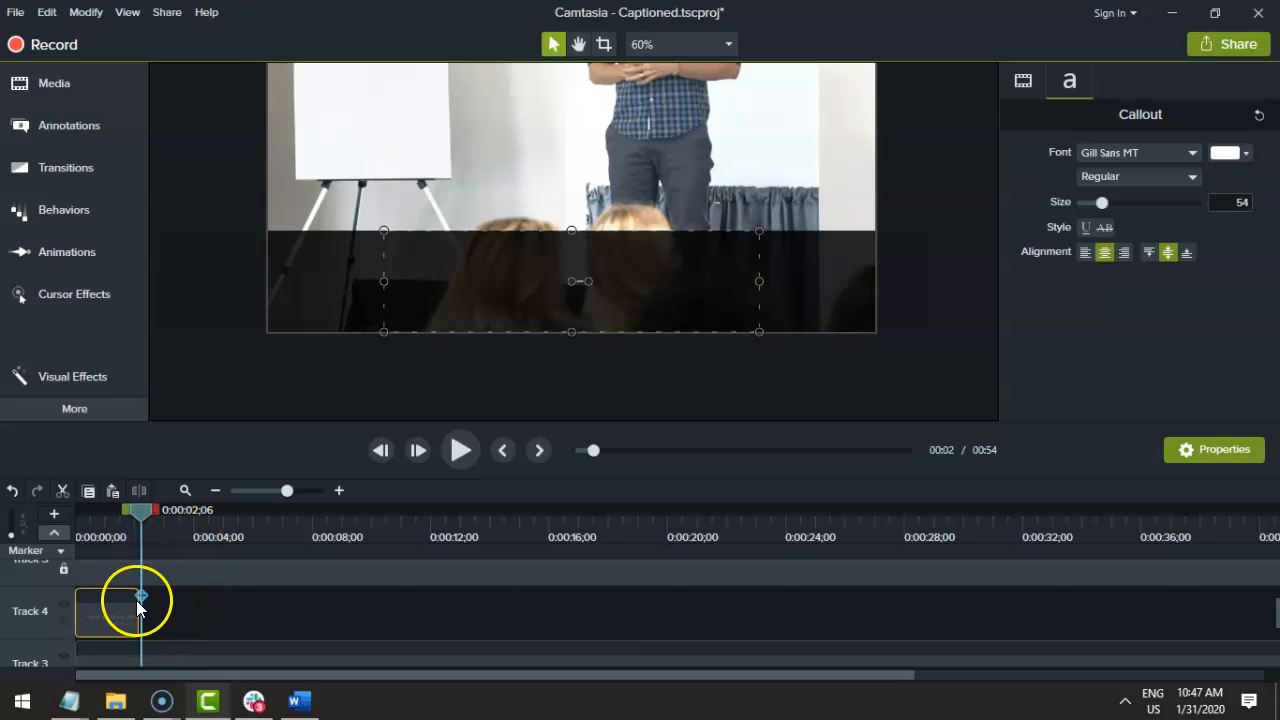
{"action": "key", "text": "ctrl+v"}
{"action": "left_click", "coordinate": [166, 622]}
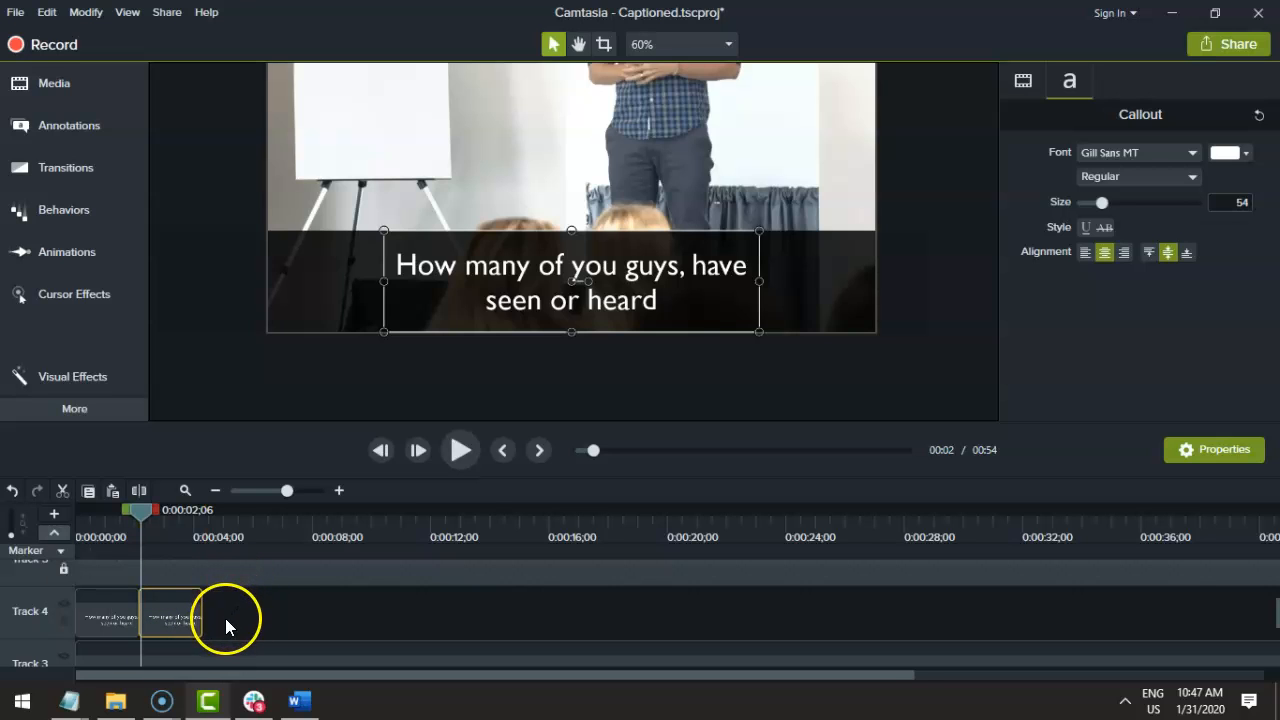
Replace the first Track 4 caption's text with "people using the same tactics" copied from the Notepad transcript
{"action": "scroll", "coordinate": [226, 618], "scroll_direction": "up", "scroll_amount": 1}
{"action": "left_click", "coordinate": [133, 530]}
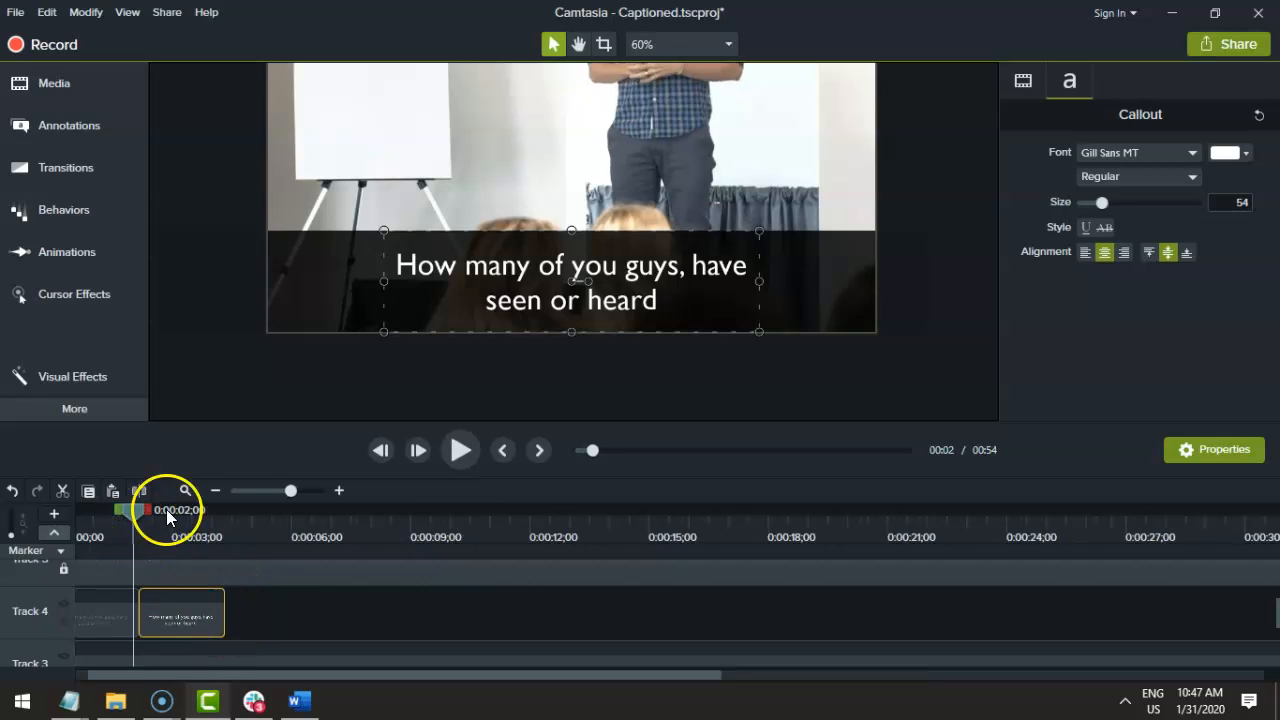
{"action": "double_click", "coordinate": [491, 305]}
{"action": "key", "text": "alt+Tab"}
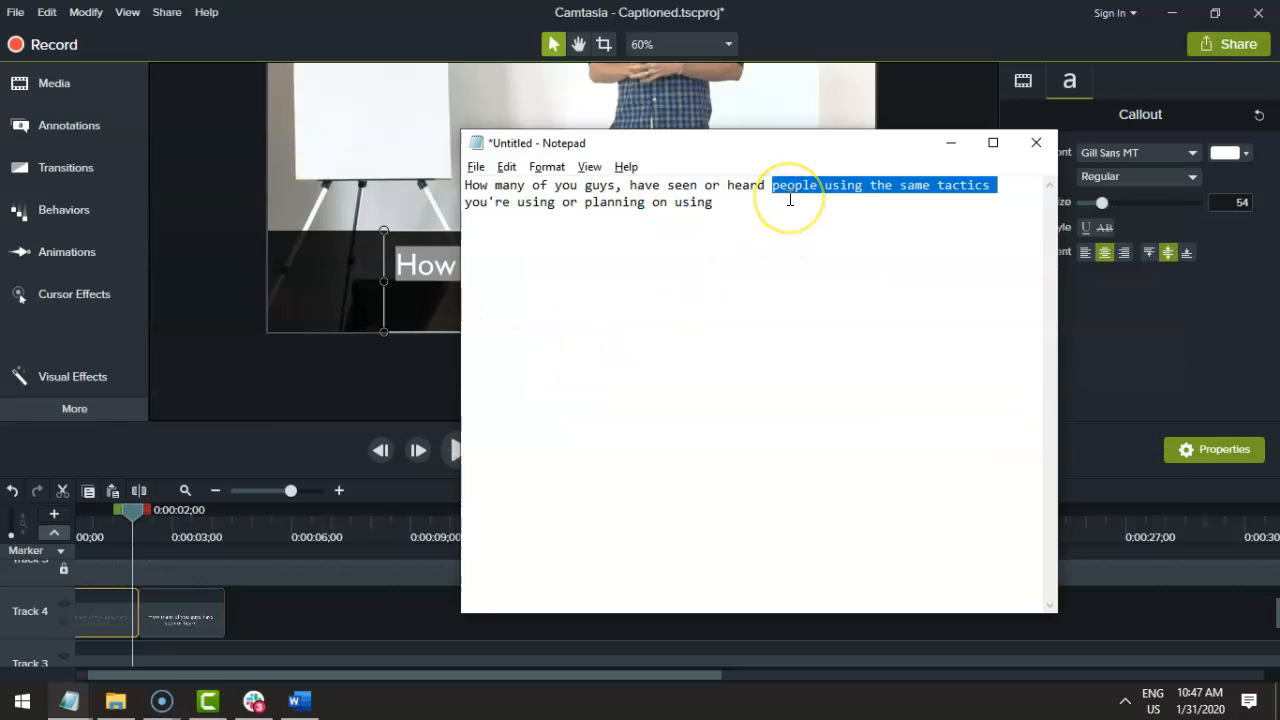
{"action": "key", "text": "ctrl+c"}
{"action": "key", "text": "alt+Tab"}
{"action": "key", "text": "ctrl+v"}
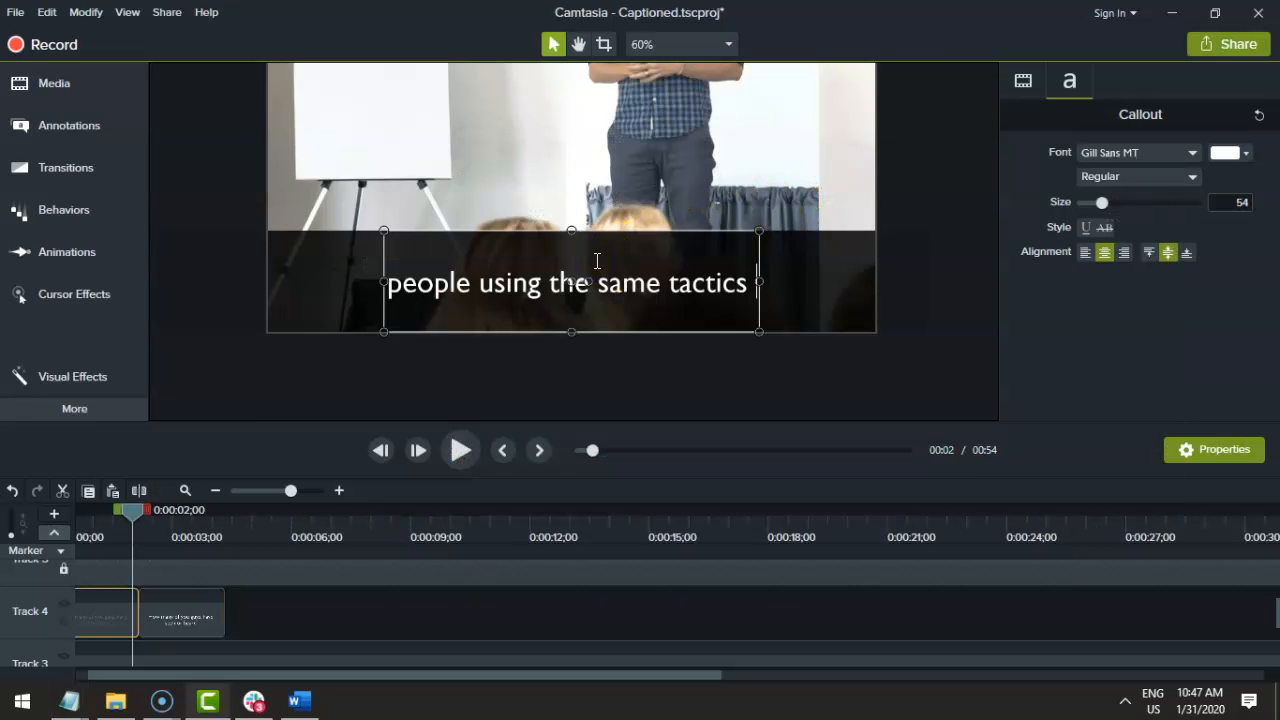
Copy the phrase "you're using" from the Notepad transcript and return to Camtasia
{"action": "key", "text": "alt+Tab"}
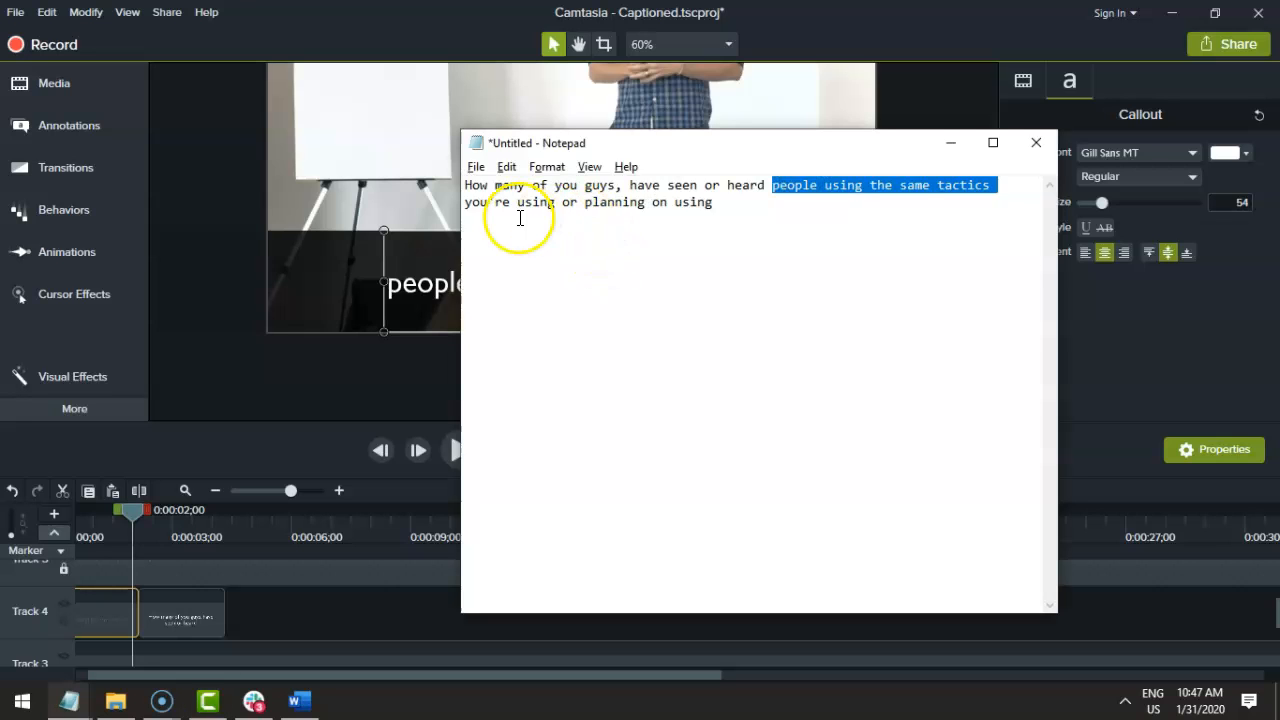
{"action": "left_click", "coordinate": [468, 201]}
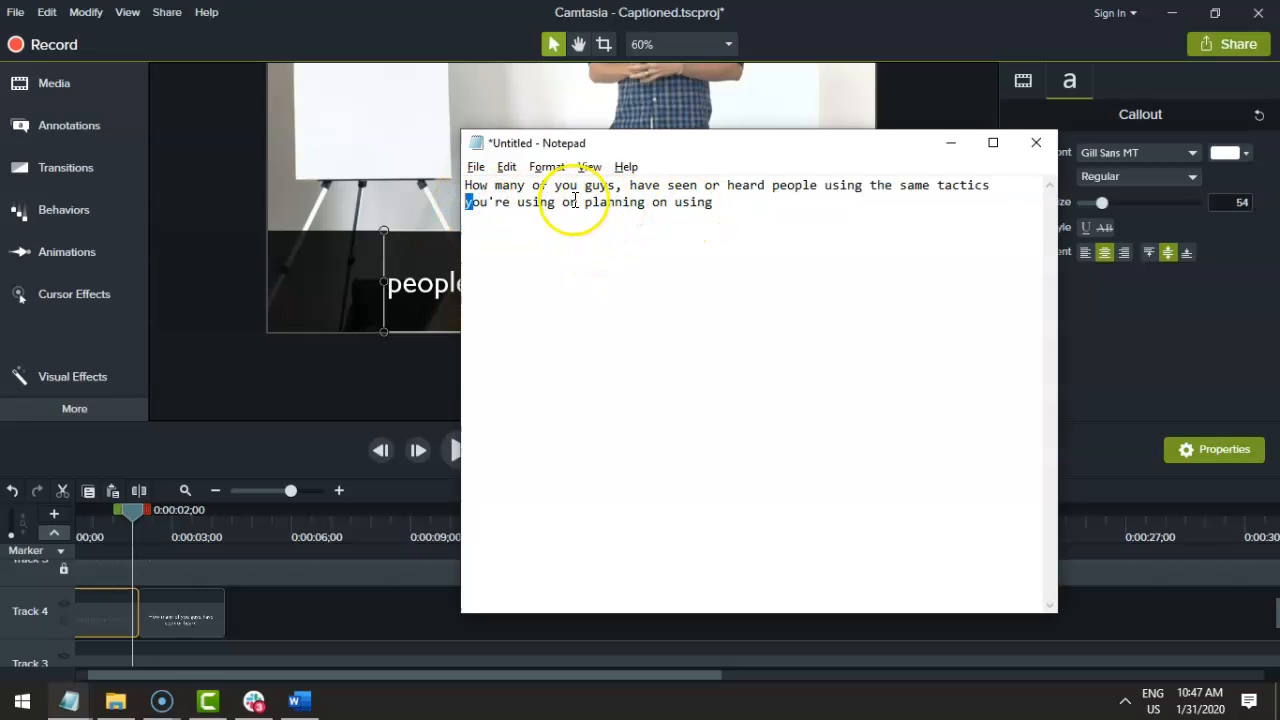
{"action": "type", "text": "Y"}
{"action": "left_click_drag", "start_coordinate": [466, 203], "coordinate": [553, 202]}
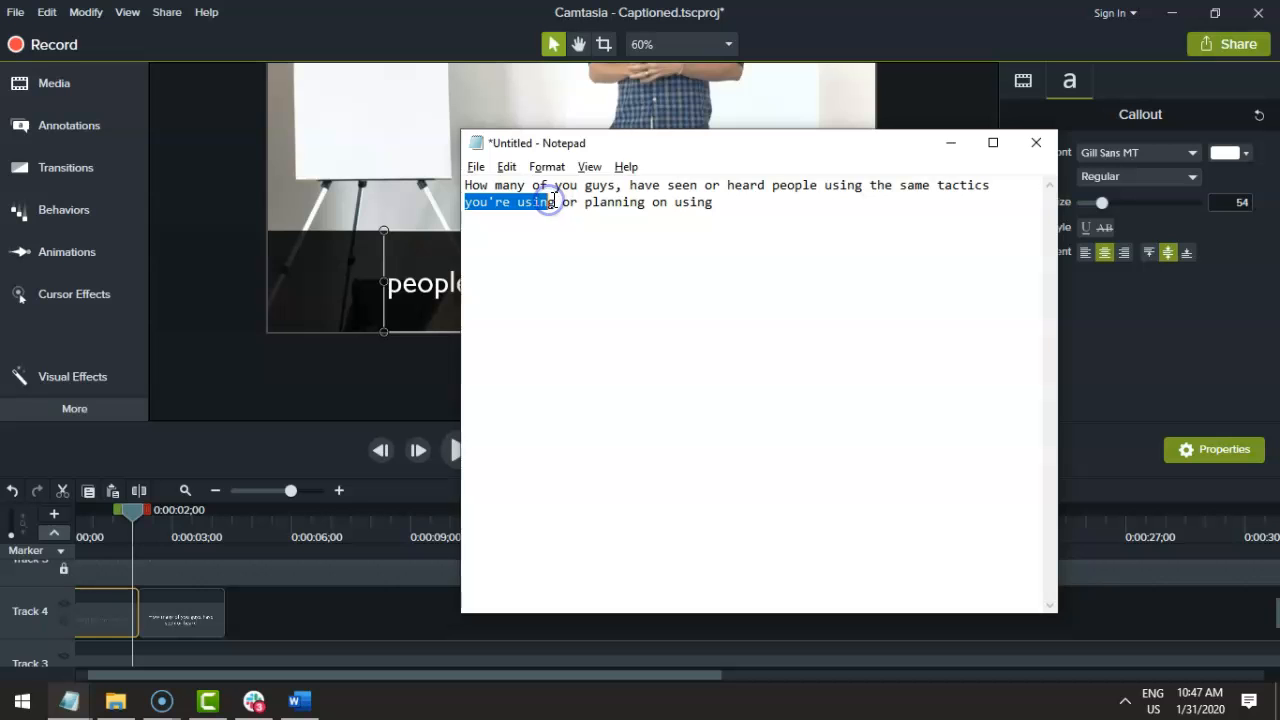
{"action": "key", "text": "alt+Tab"}
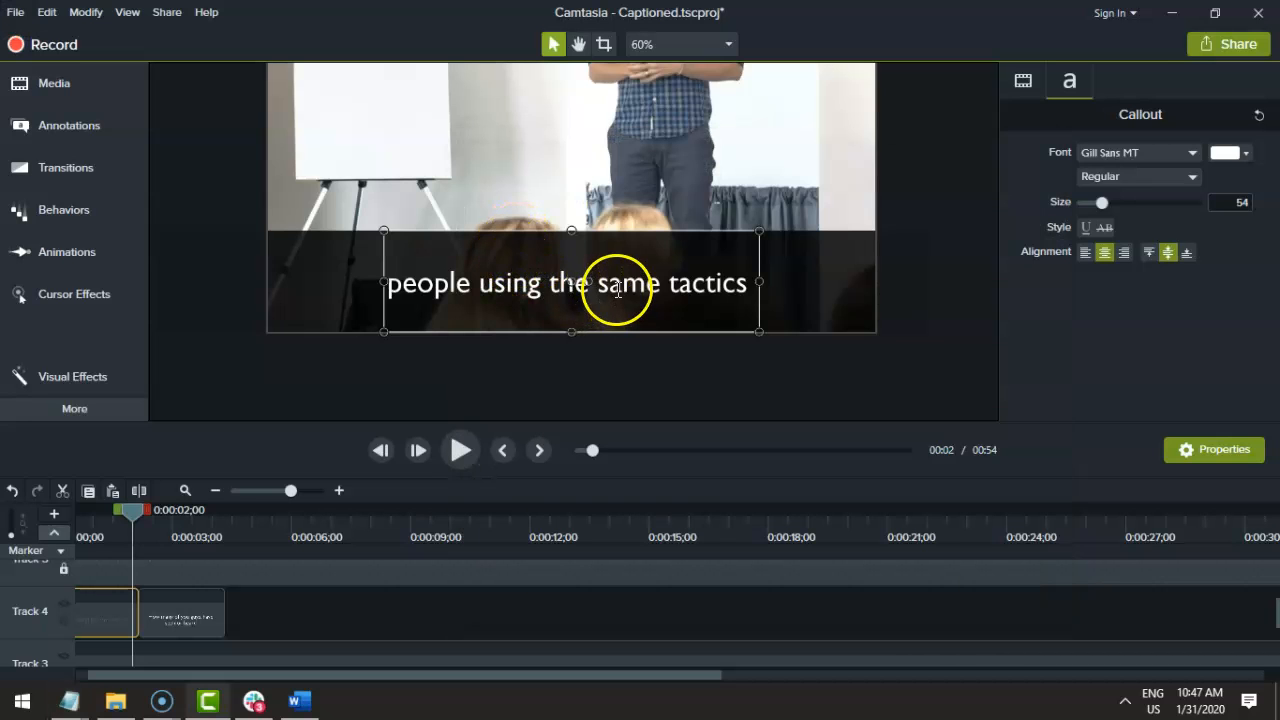
{"action": "left_click", "coordinate": [610, 285]}
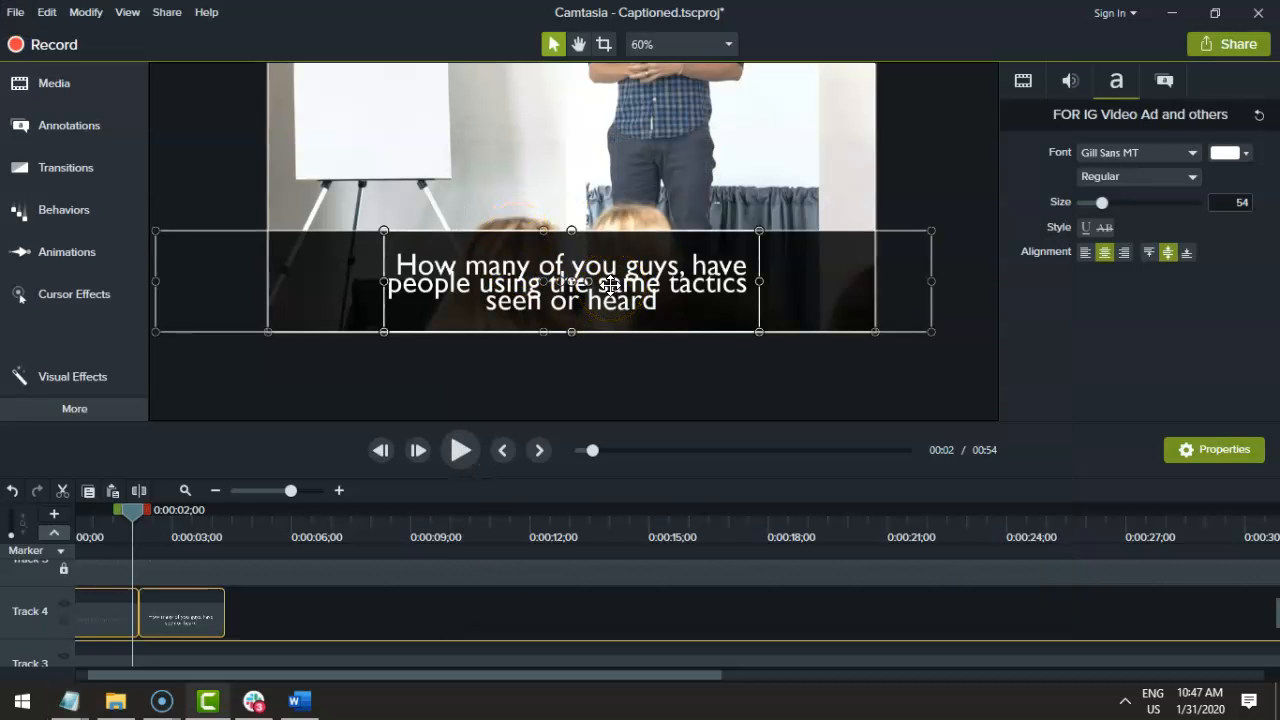
{"action": "key", "text": "Escape"}
{"action": "key", "text": "alt+Tab"}
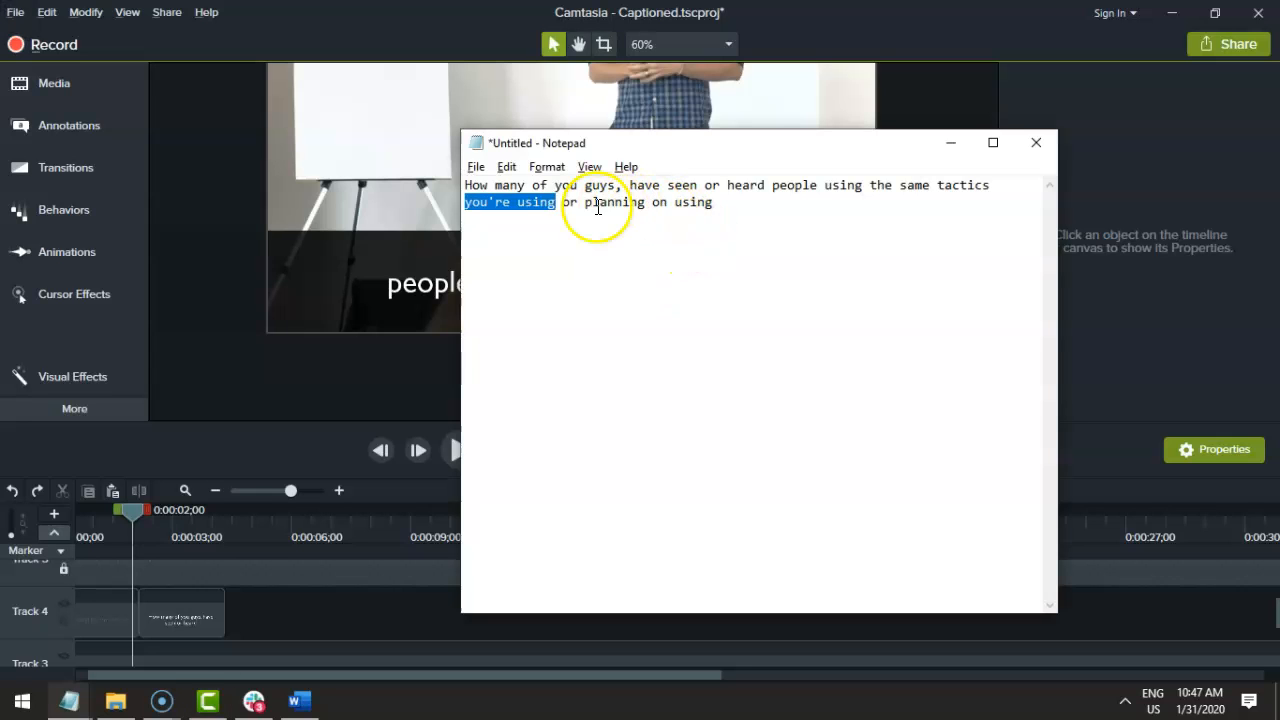
{"action": "key", "text": "alt+Tab"}
Append "you're using" after "people using the same tactics" in the first Track 4 caption
{"action": "left_click", "coordinate": [527, 275]}
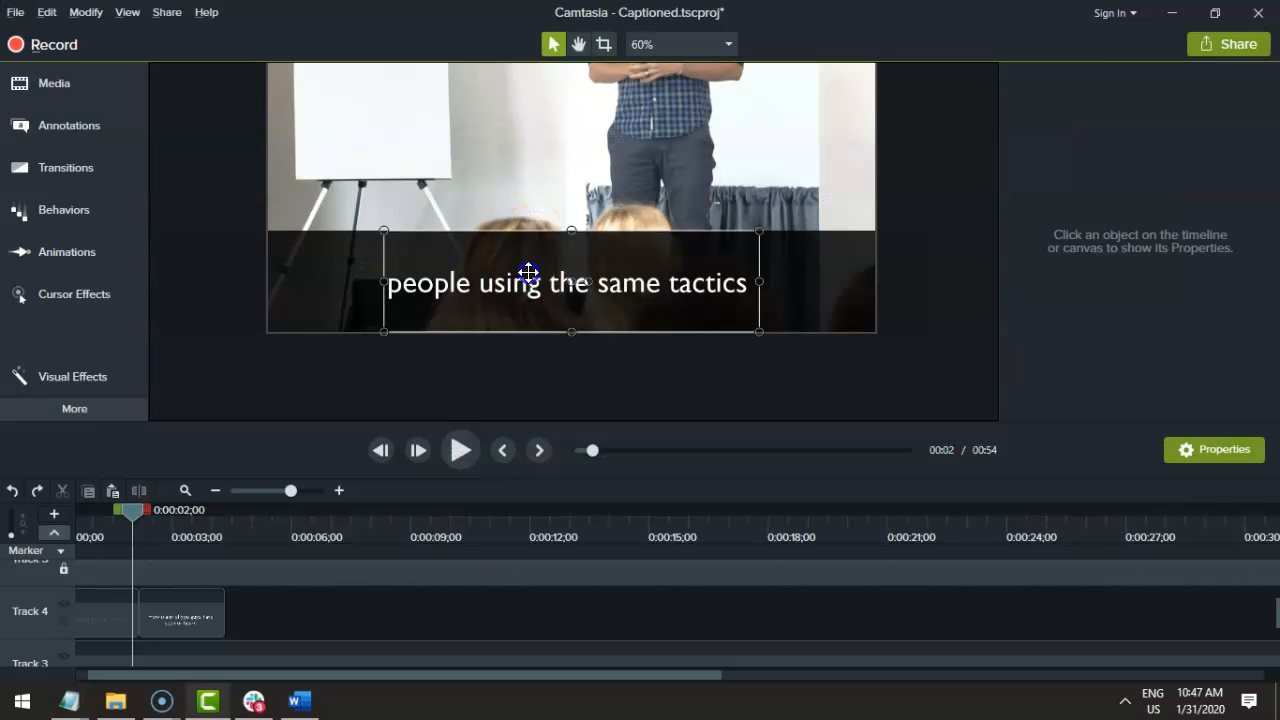
{"action": "double_click", "coordinate": [609, 286]}
{"action": "key", "text": "ctrl+a"}
{"action": "left_click", "coordinate": [745, 286]}
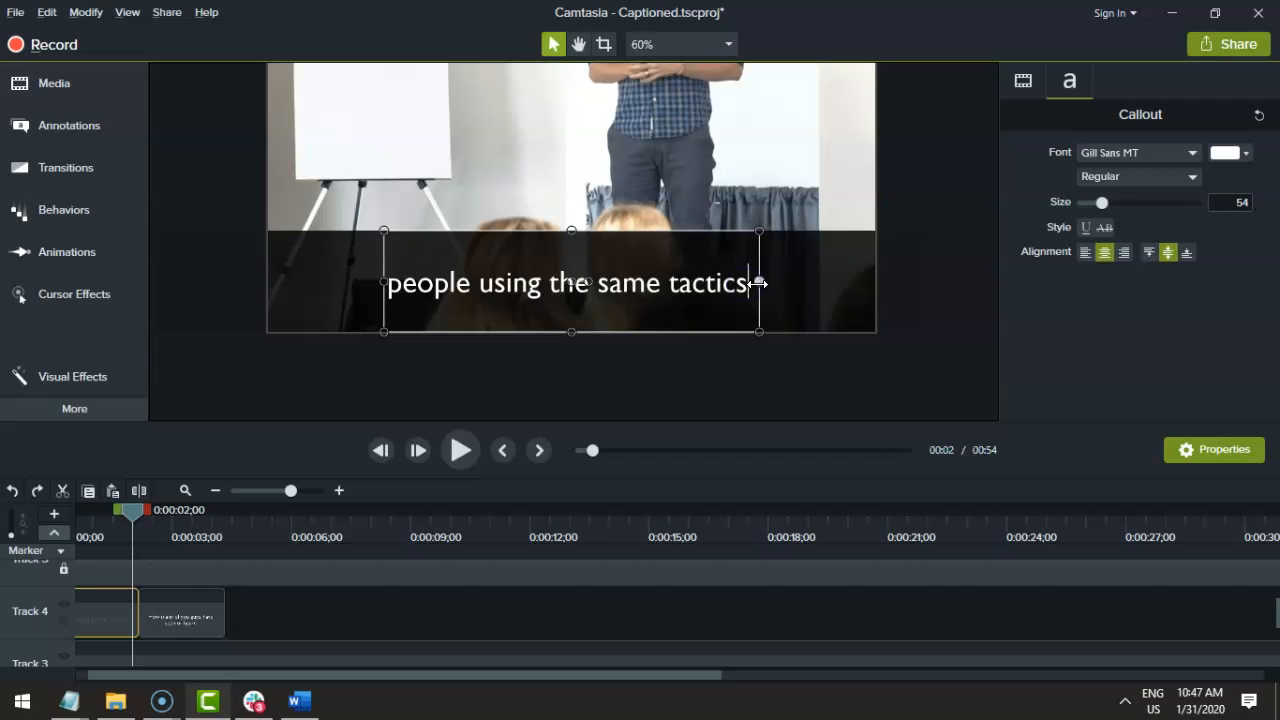
{"action": "key", "text": "ctrl+v"}
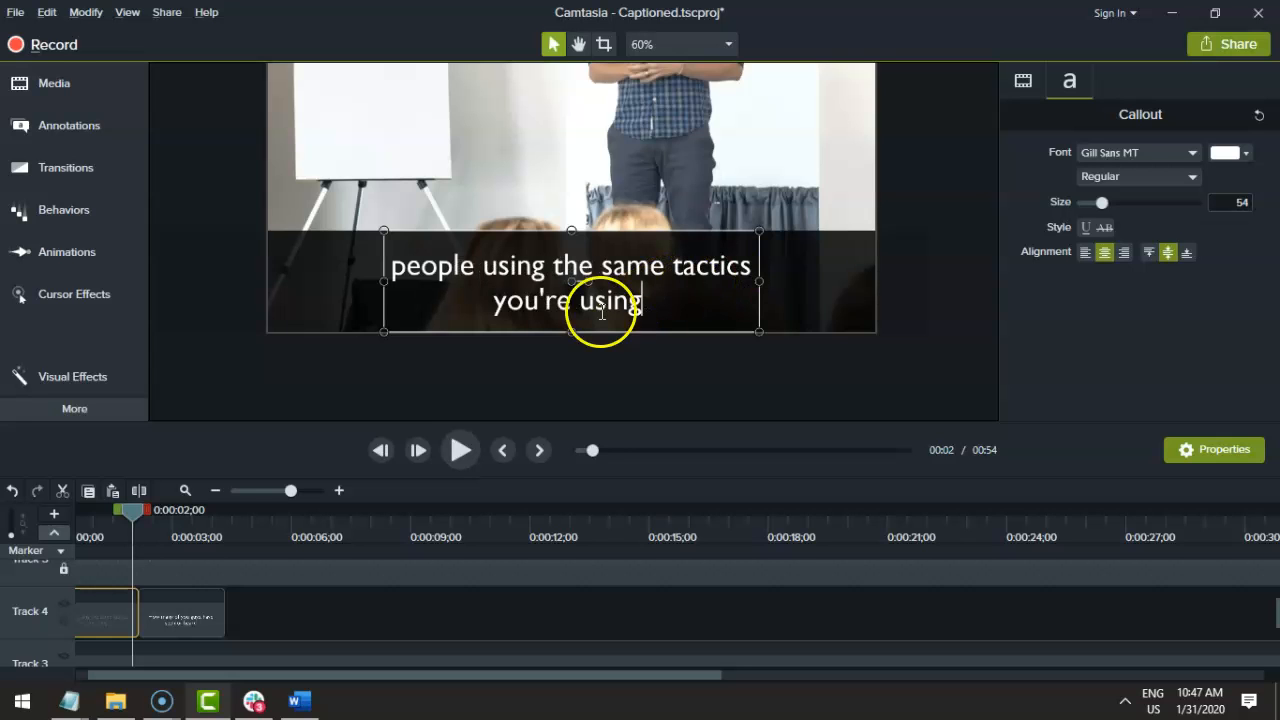
Play the opening seconds of the timeline to check the two captions against the speech
{"action": "left_click", "coordinate": [460, 450]}
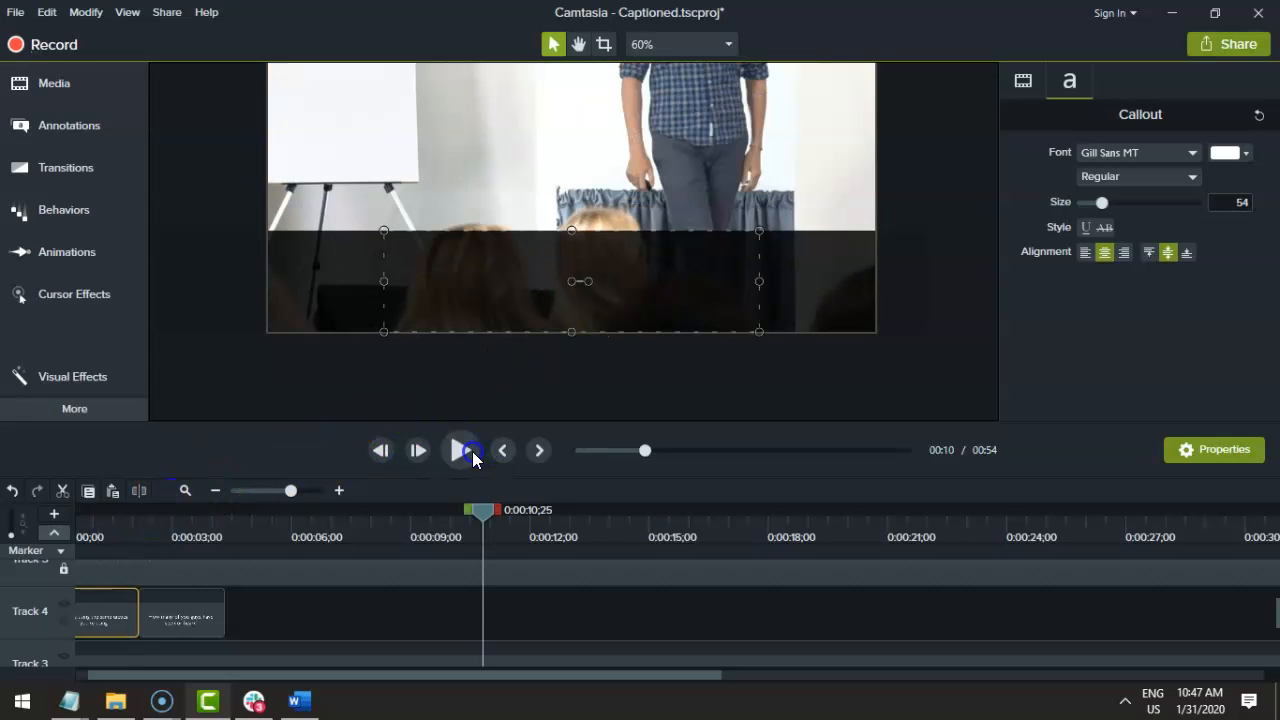
{"action": "left_click", "coordinate": [106, 547]}
{"action": "left_click", "coordinate": [467, 458]}
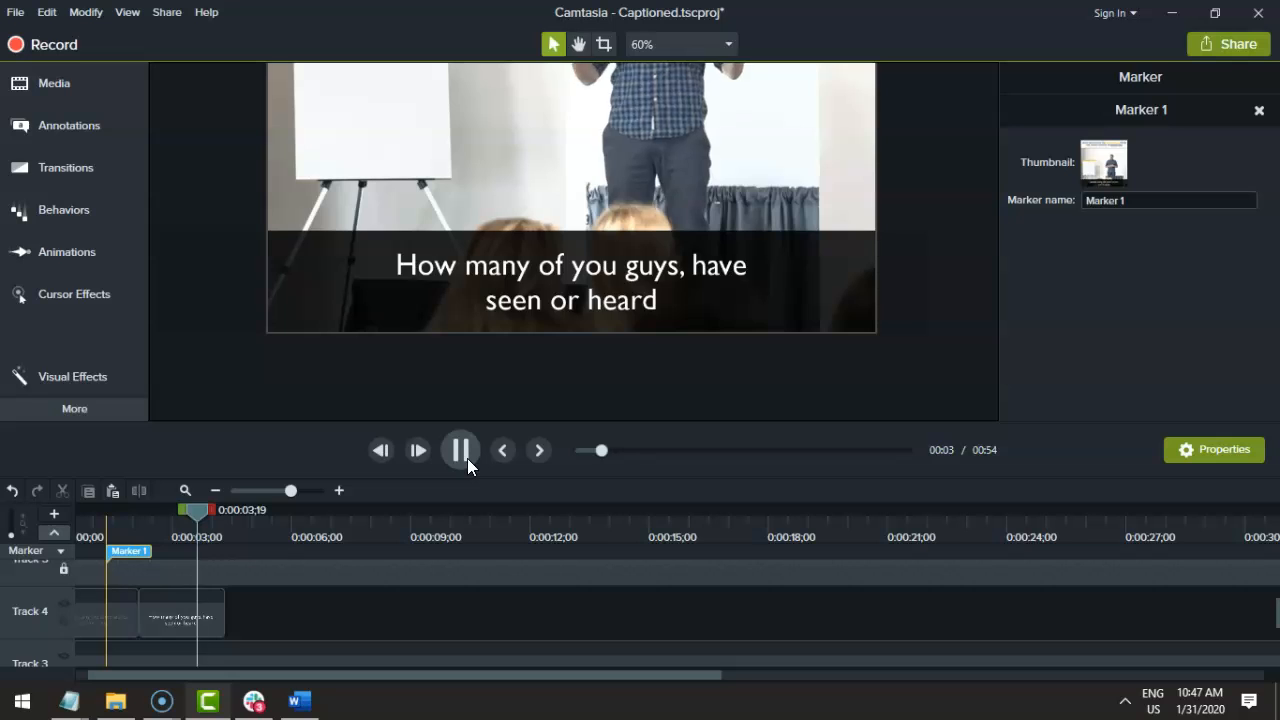
{"action": "left_click", "coordinate": [467, 458]}
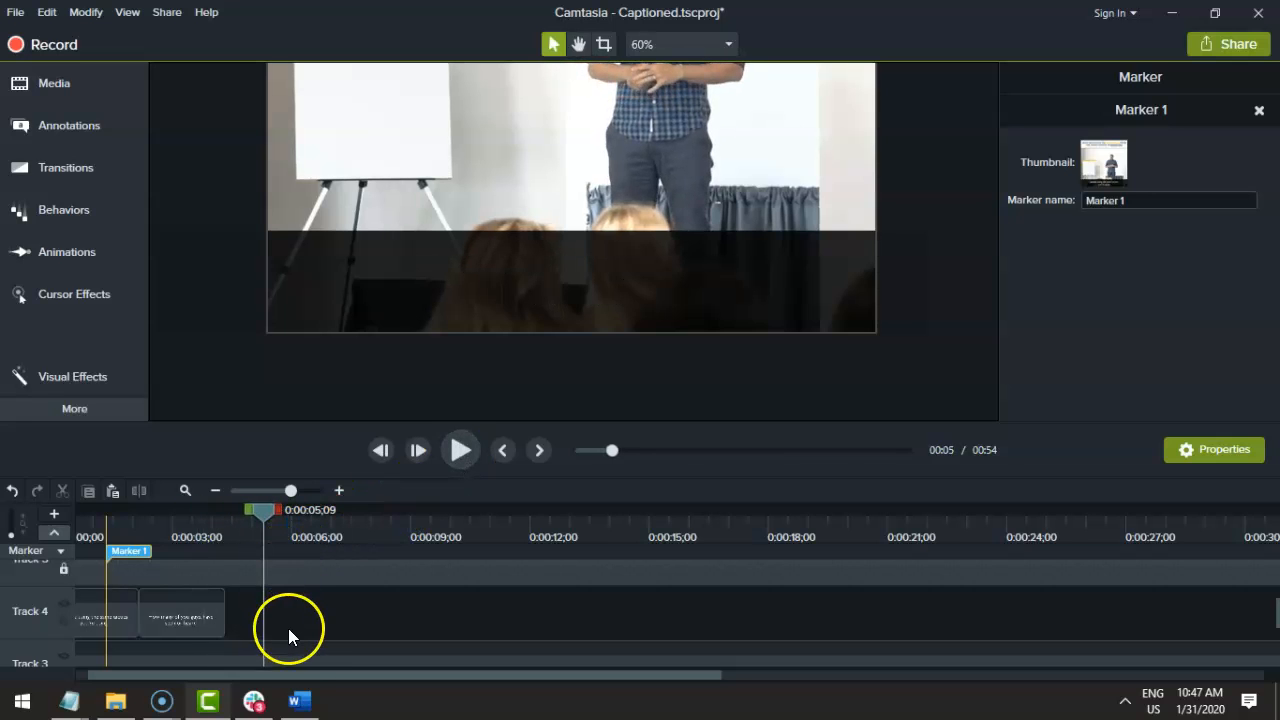
Delete the stray Marker 1 from the timeline
{"action": "left_click_drag", "start_coordinate": [293, 677], "coordinate": [253, 677]}
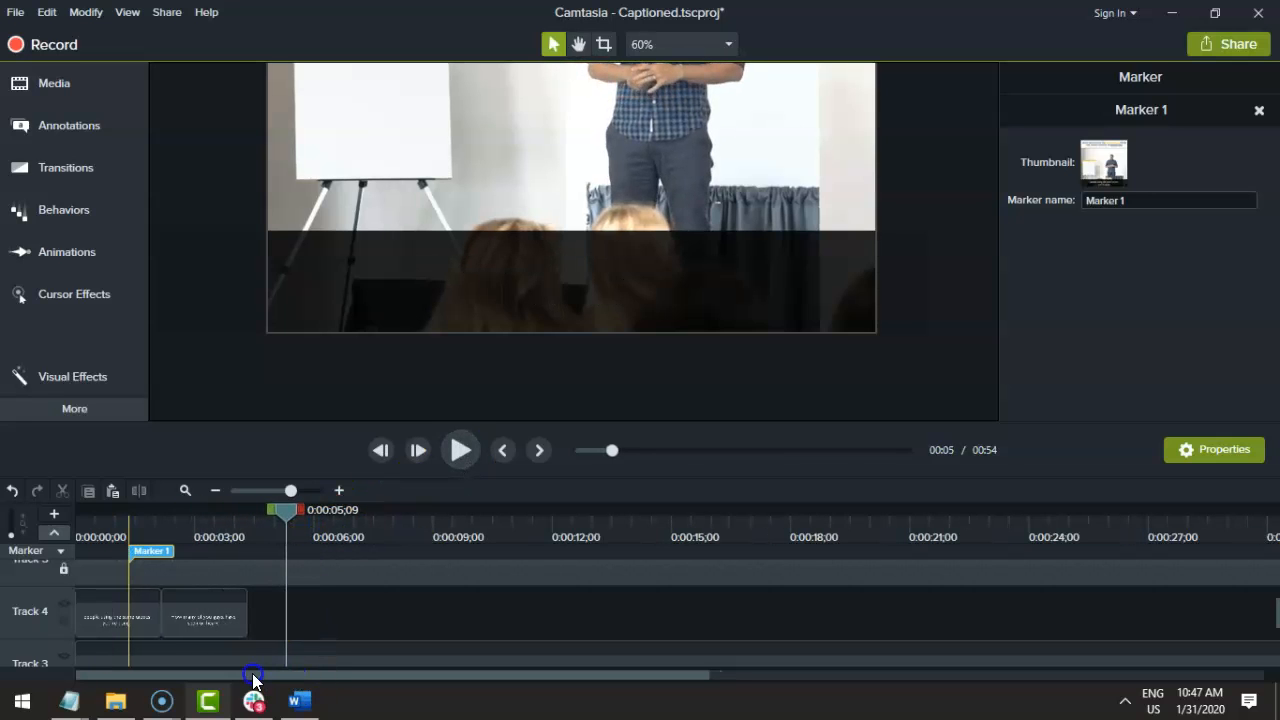
{"action": "left_click", "coordinate": [99, 528]}
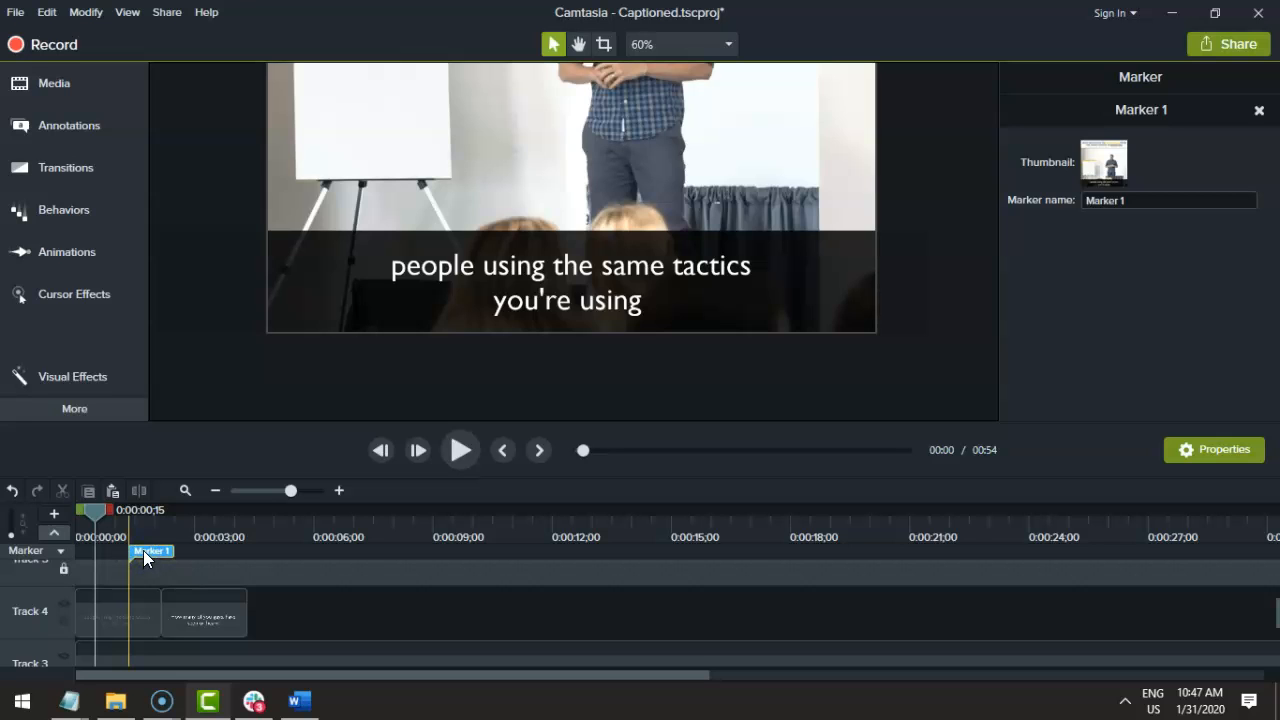
{"action": "key", "text": "Delete"}
Play the opening second of the timeline to check the first Track 4 caption against the speech, and select that caption
{"action": "left_click_drag", "start_coordinate": [85, 509], "coordinate": [48, 516]}
{"action": "key", "text": "space"}
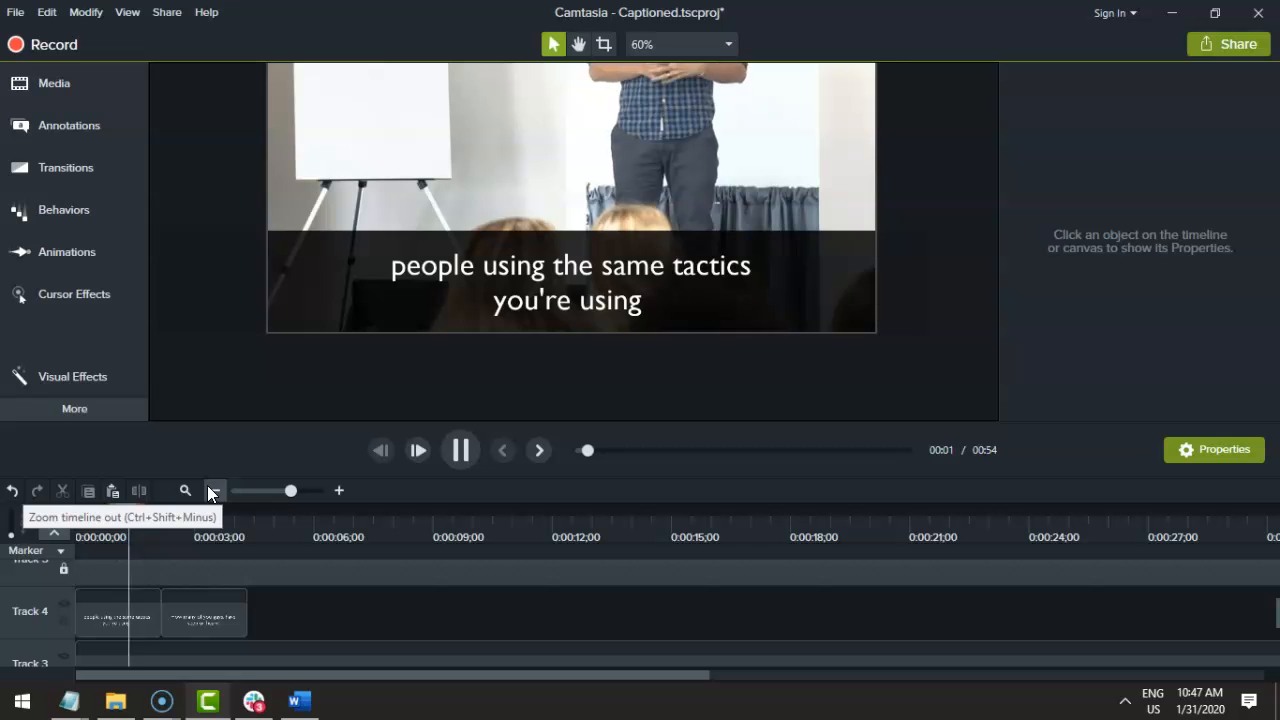
{"action": "left_click", "coordinate": [109, 611]}
{"action": "left_click", "coordinate": [85, 526]}
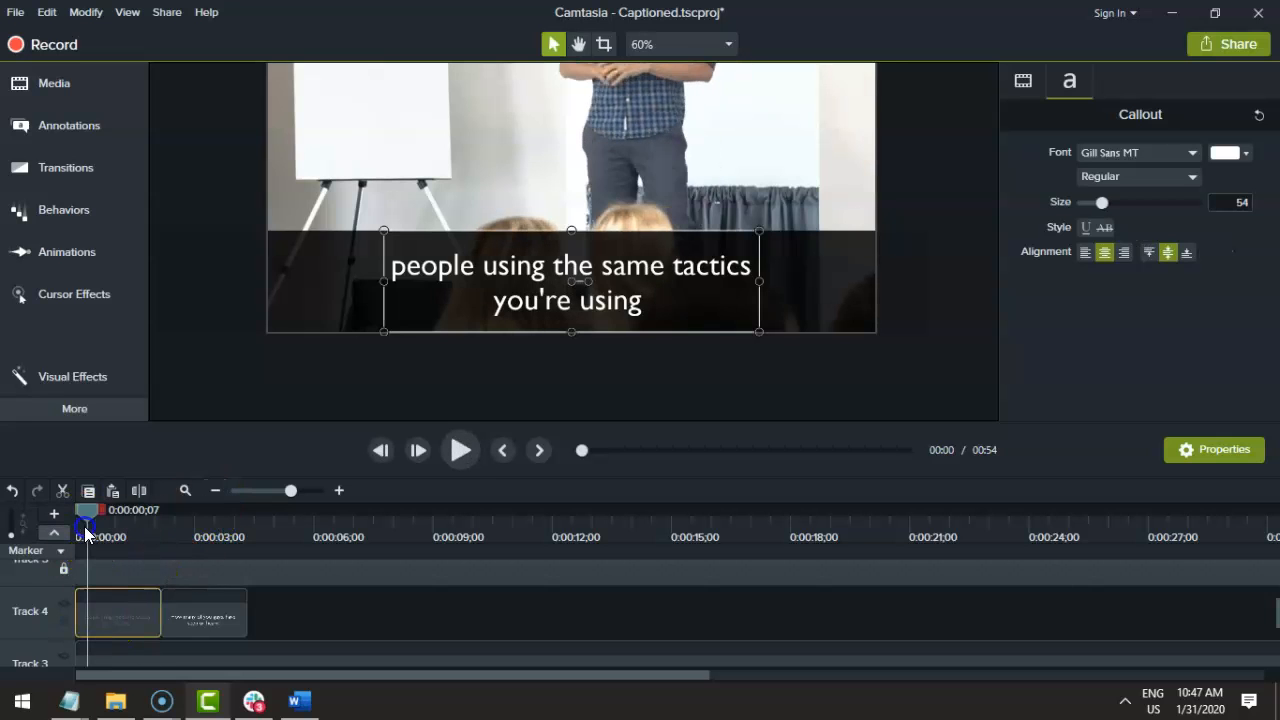
Replace the first Track 4 caption's text with "How many of you guys, have seen or heard people" copied from the Notepad transcript
{"action": "key", "text": "alt+Tab"}
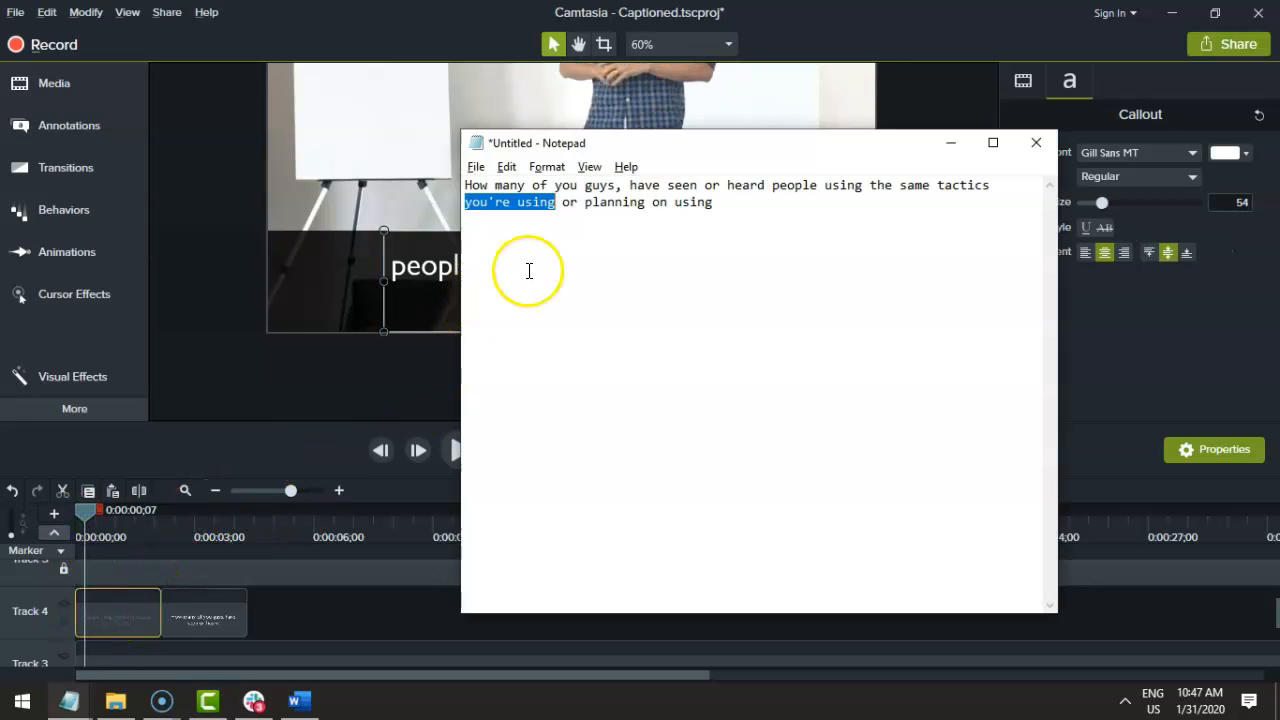
{"action": "left_click", "coordinate": [590, 183]}
{"action": "left_click_drag", "start_coordinate": [818, 185], "coordinate": [426, 177]}
{"action": "key", "text": "ctrl+c"}
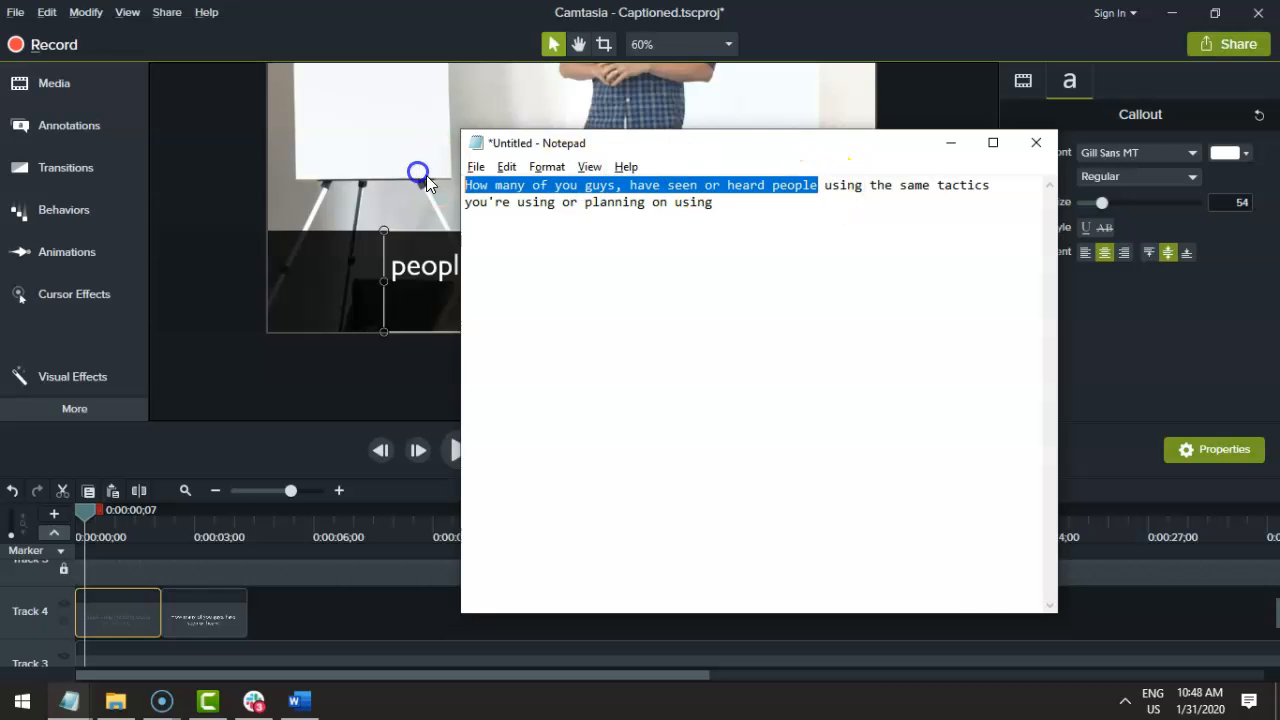
{"action": "left_click", "coordinate": [145, 578]}
{"action": "double_click", "coordinate": [474, 265]}
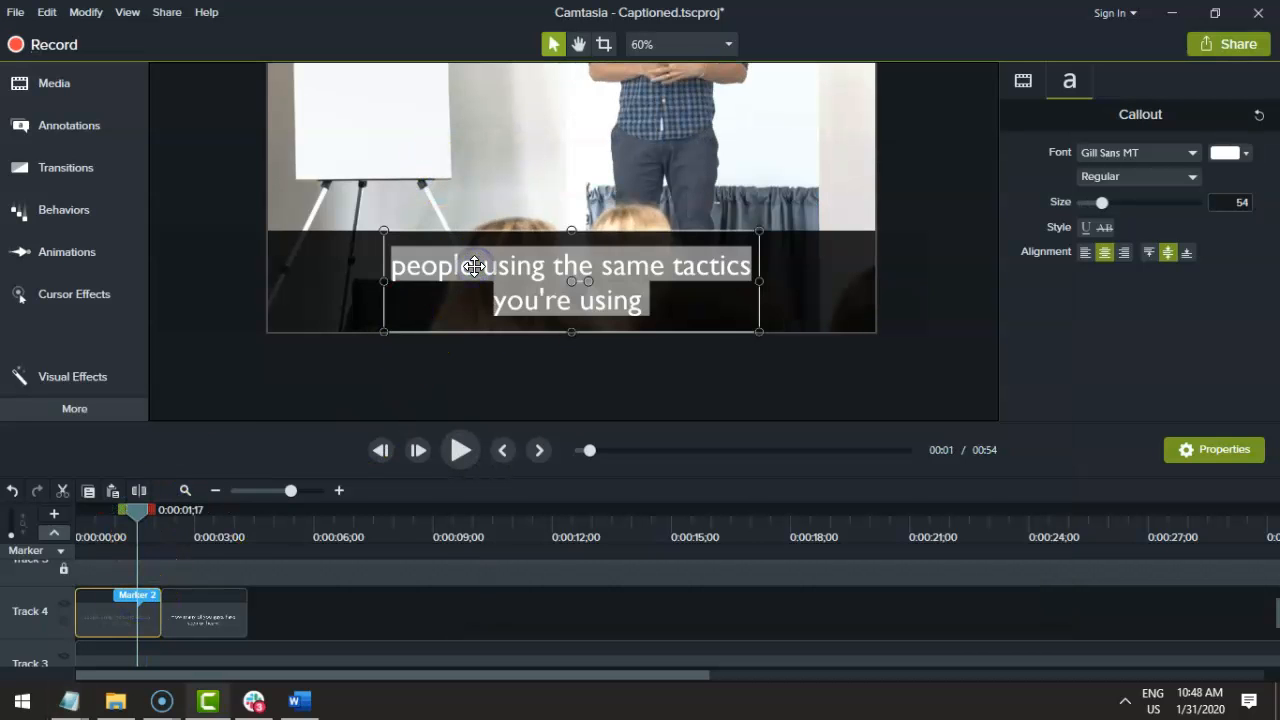
{"action": "key", "text": "ctrl+v"}
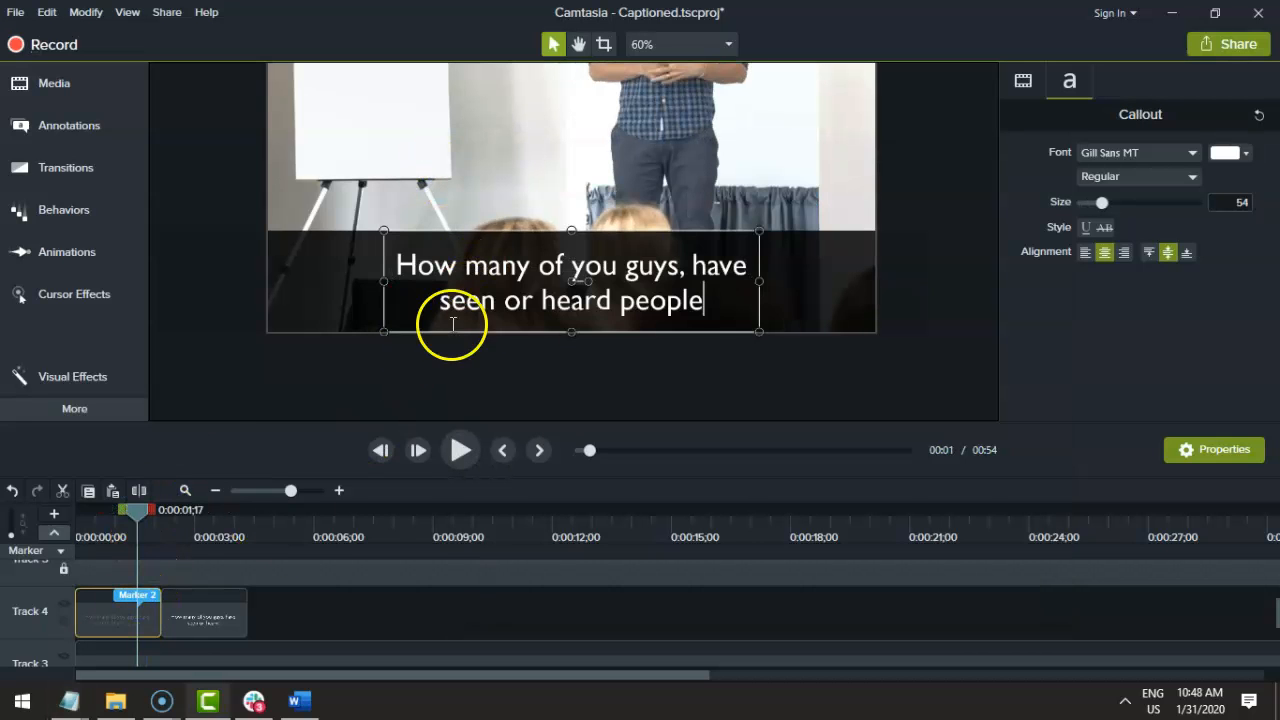
Replace the second Track 4 caption's text with "using the same tactics you're using or planning on using" copied from the Notepad transcript
{"action": "left_click", "coordinate": [192, 524]}
{"action": "left_click", "coordinate": [205, 611]}
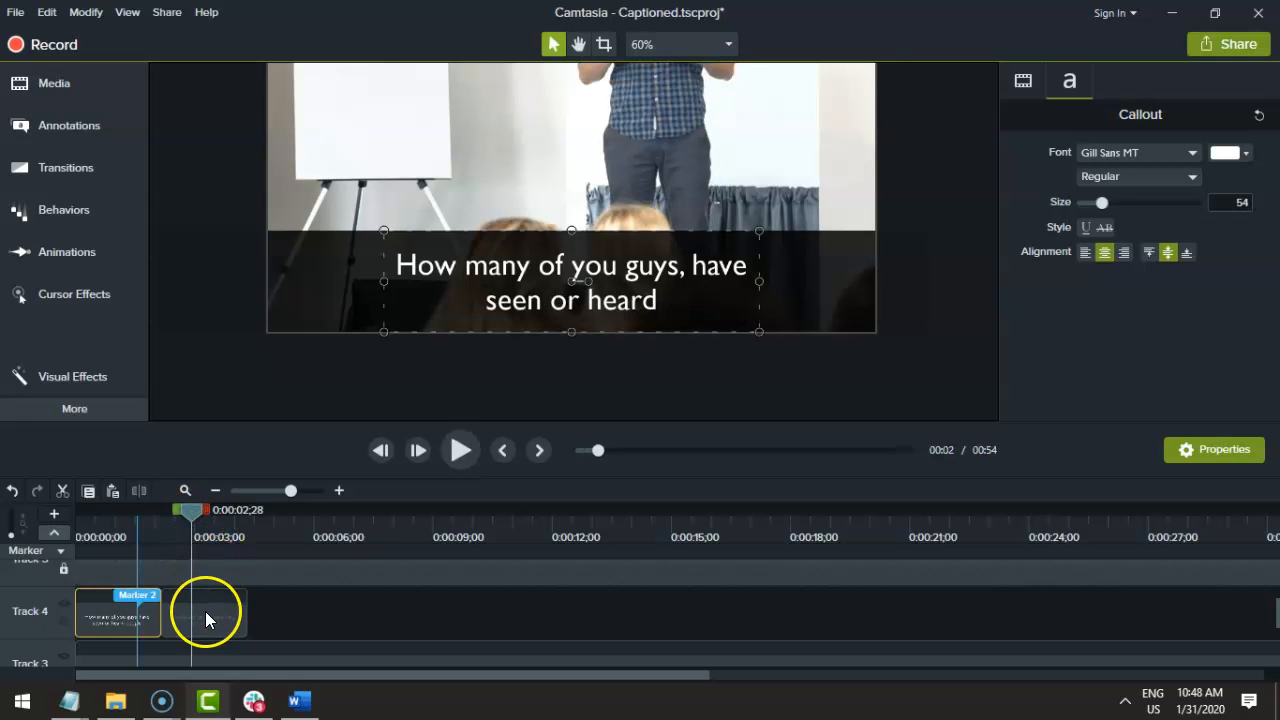
{"action": "key", "text": "alt+Tab"}
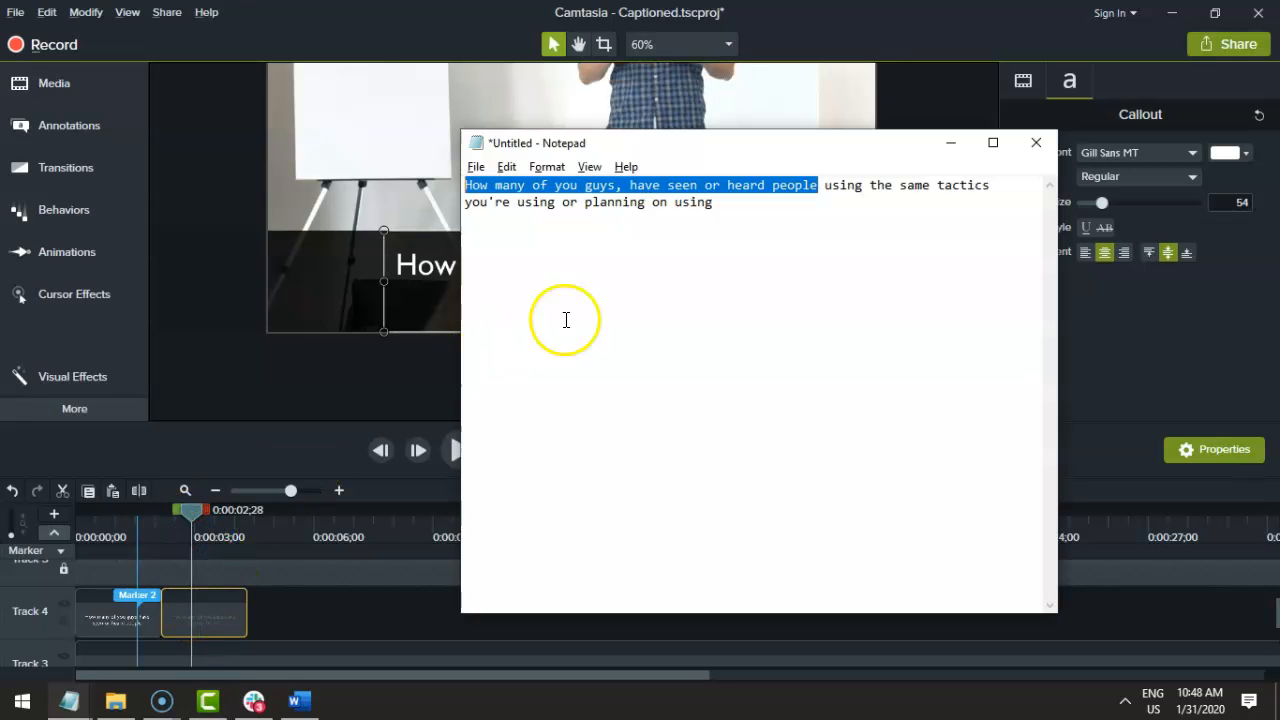
{"action": "left_click_drag", "start_coordinate": [824, 186], "coordinate": [800, 218]}
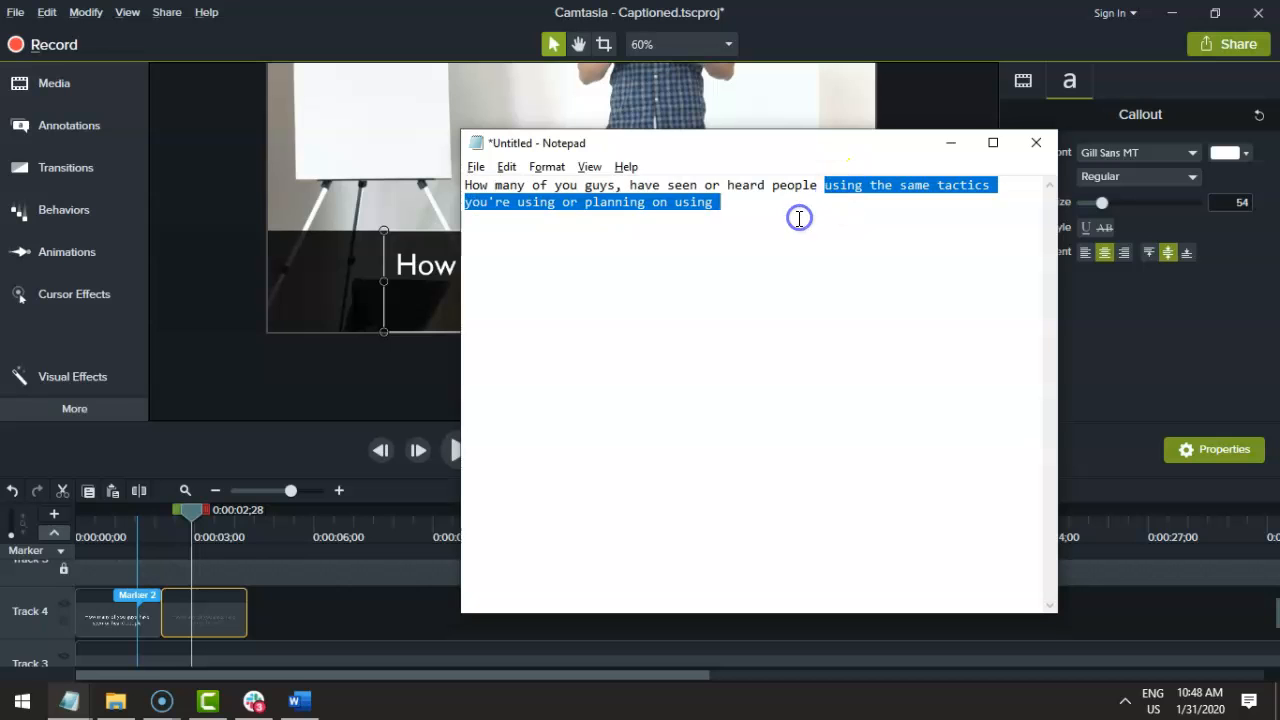
{"action": "key", "text": "ctrl+c"}
{"action": "key", "text": "alt+Tab"}
{"action": "double_click", "coordinate": [486, 271]}
{"action": "key", "text": "ctrl+v"}
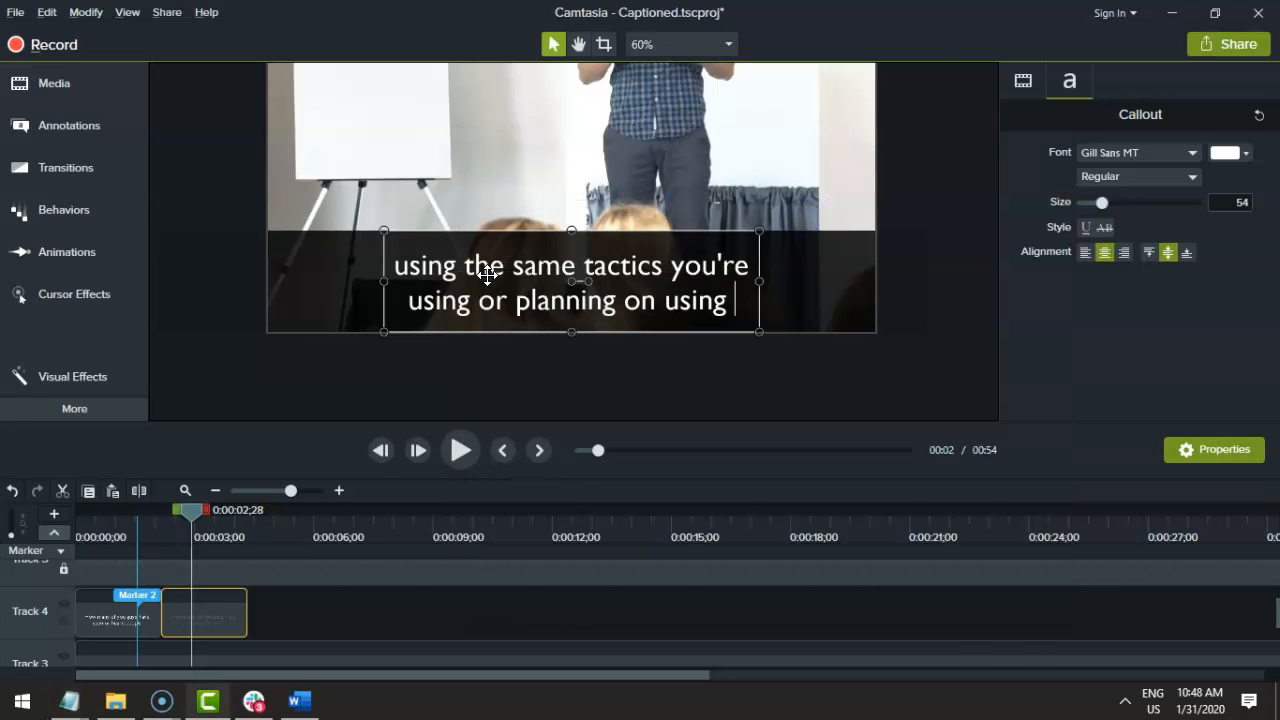
Delete the stray Marker 2 from the first Track 4 caption
{"action": "left_click", "coordinate": [94, 516]}
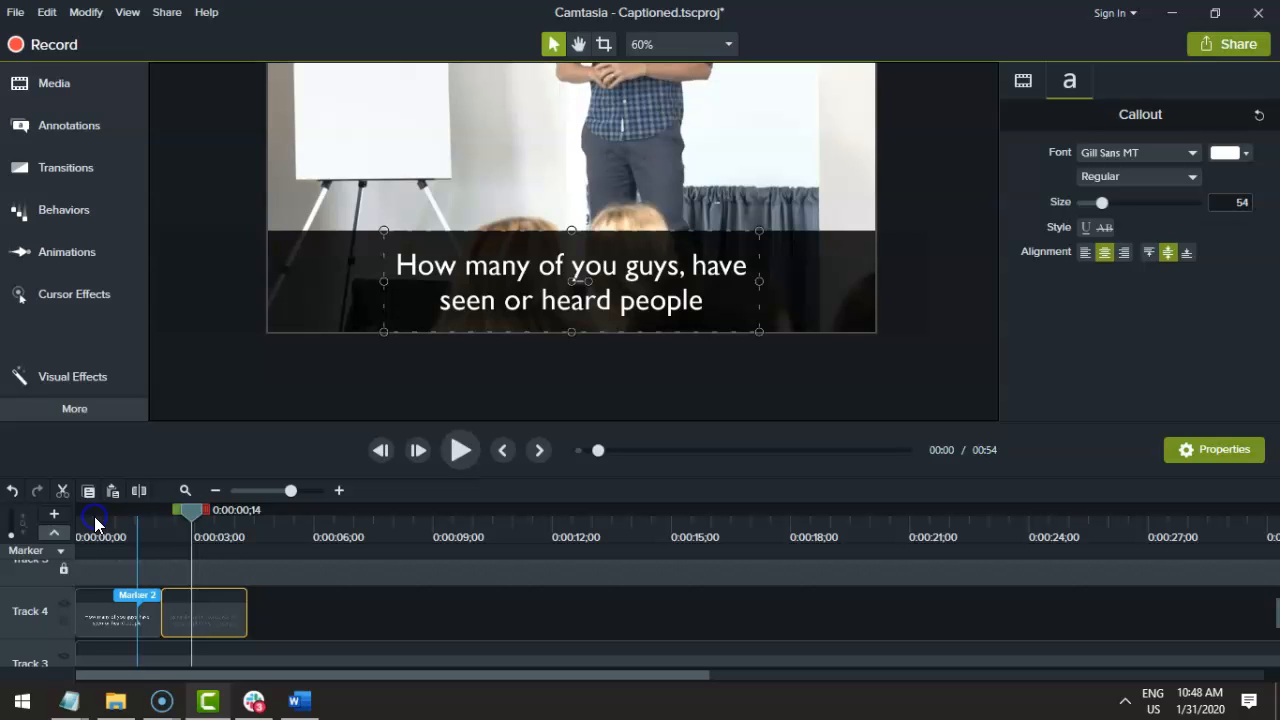
{"action": "left_click", "coordinate": [154, 597]}
{"action": "key", "text": "Delete"}
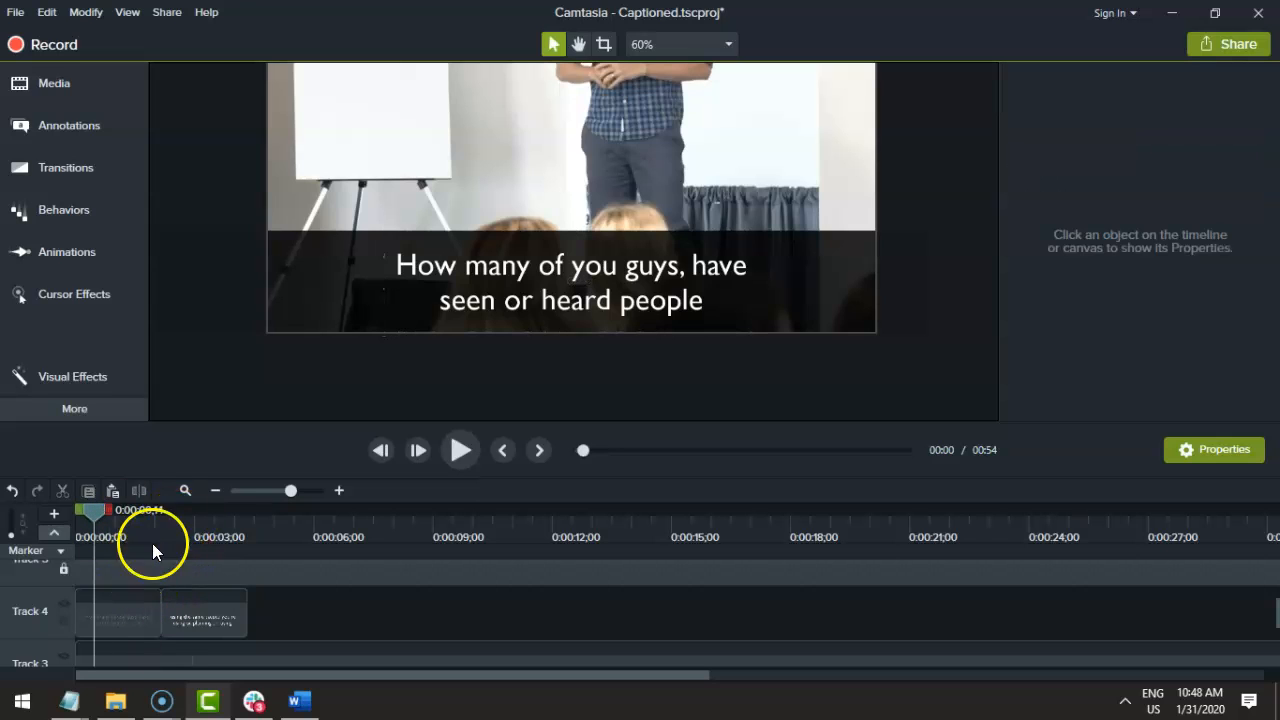
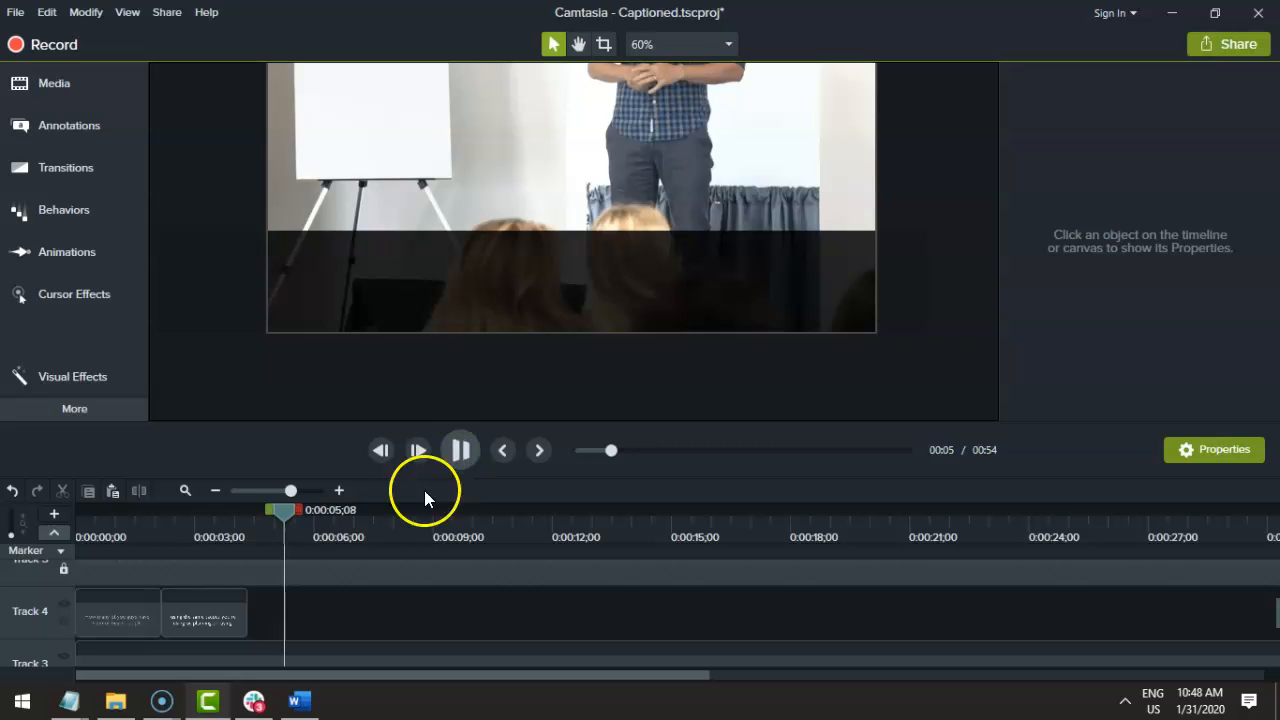
Extend the second Track 4 caption to end at about 5 seconds and play that section
{"action": "left_click_drag", "start_coordinate": [248, 614], "coordinate": [281, 613]}
{"action": "left_click", "coordinate": [199, 526]}
{"action": "key", "text": "space"}
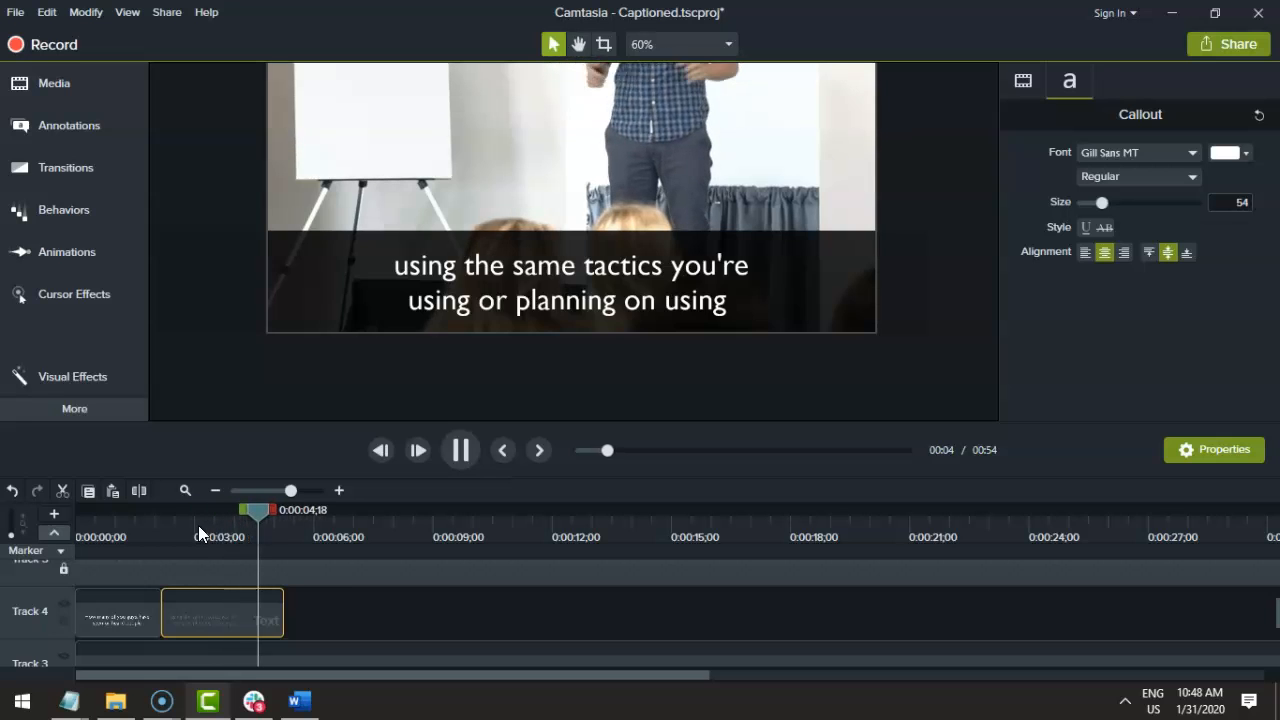
{"action": "key", "text": "space"}
Play the opening seconds of the timeline repeatedly to compare both captions with the spoken words
{"action": "left_click_drag", "start_coordinate": [126, 549], "coordinate": [86, 517]}
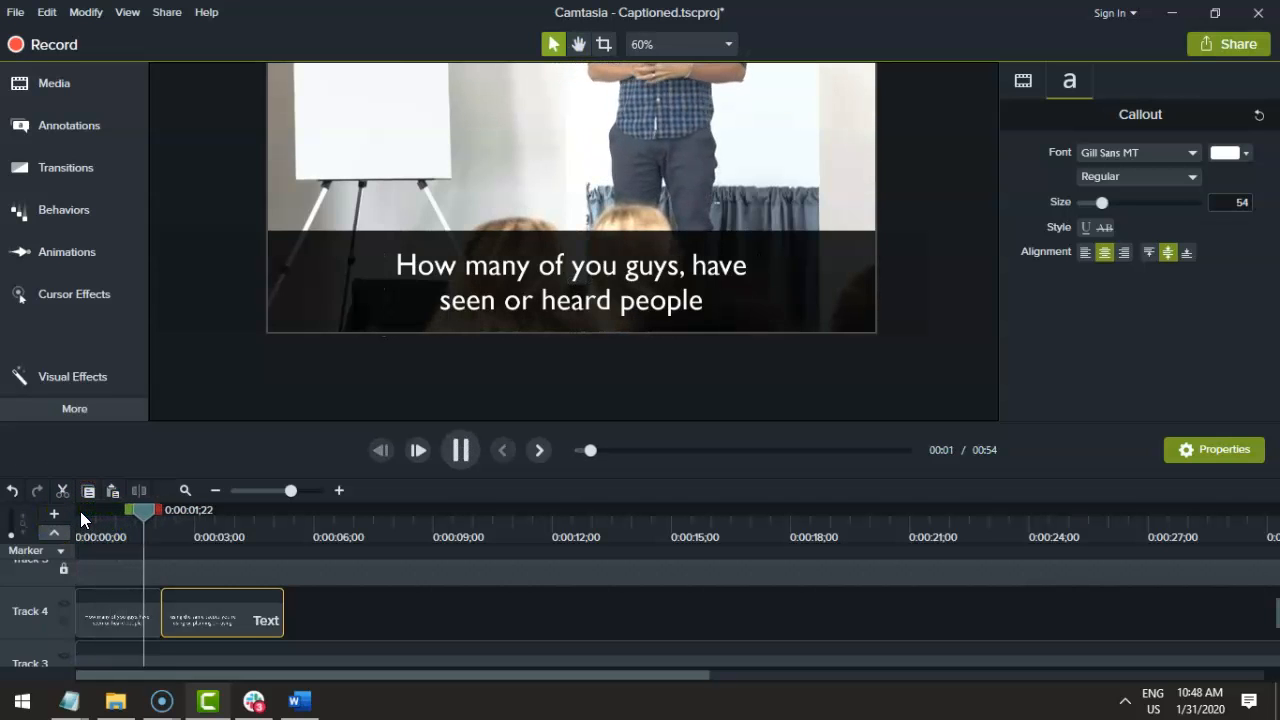
{"action": "key", "text": "space"}
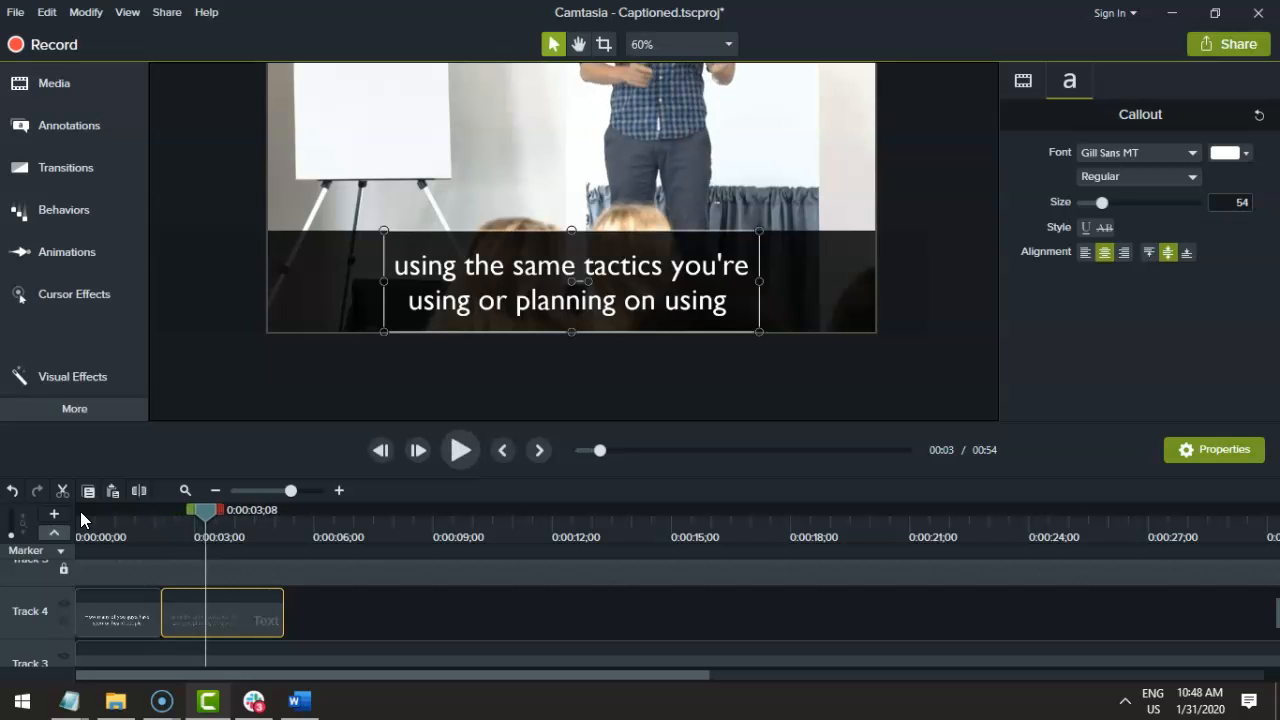
{"action": "key", "text": "space"}
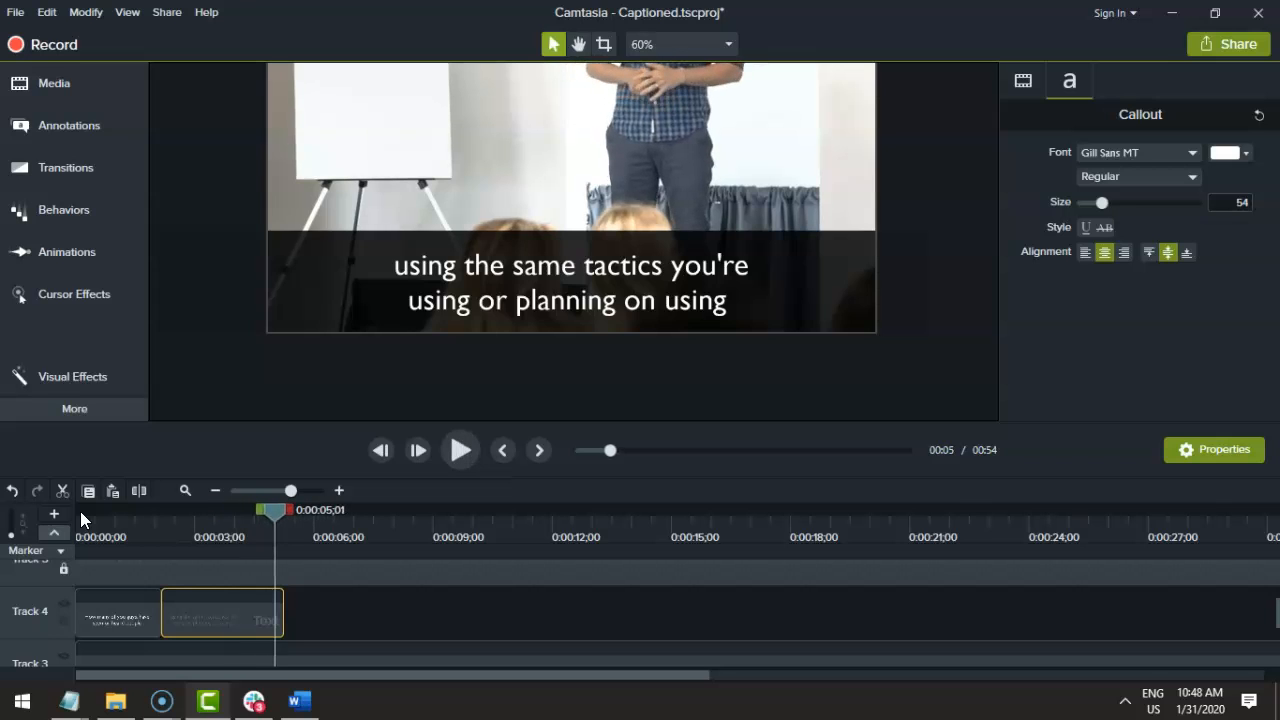
{"action": "left_click", "coordinate": [131, 528]}
{"action": "left_click_drag", "start_coordinate": [133, 524], "coordinate": [63, 525]}
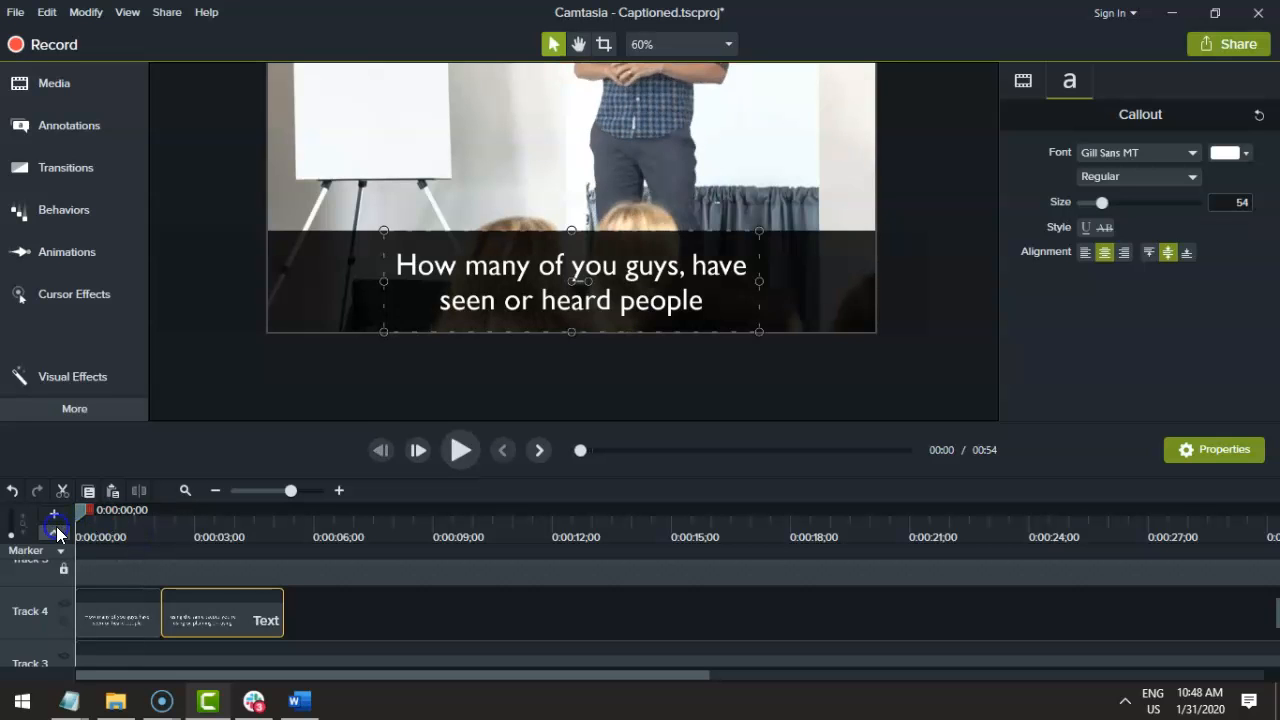
{"action": "key", "text": "space"}
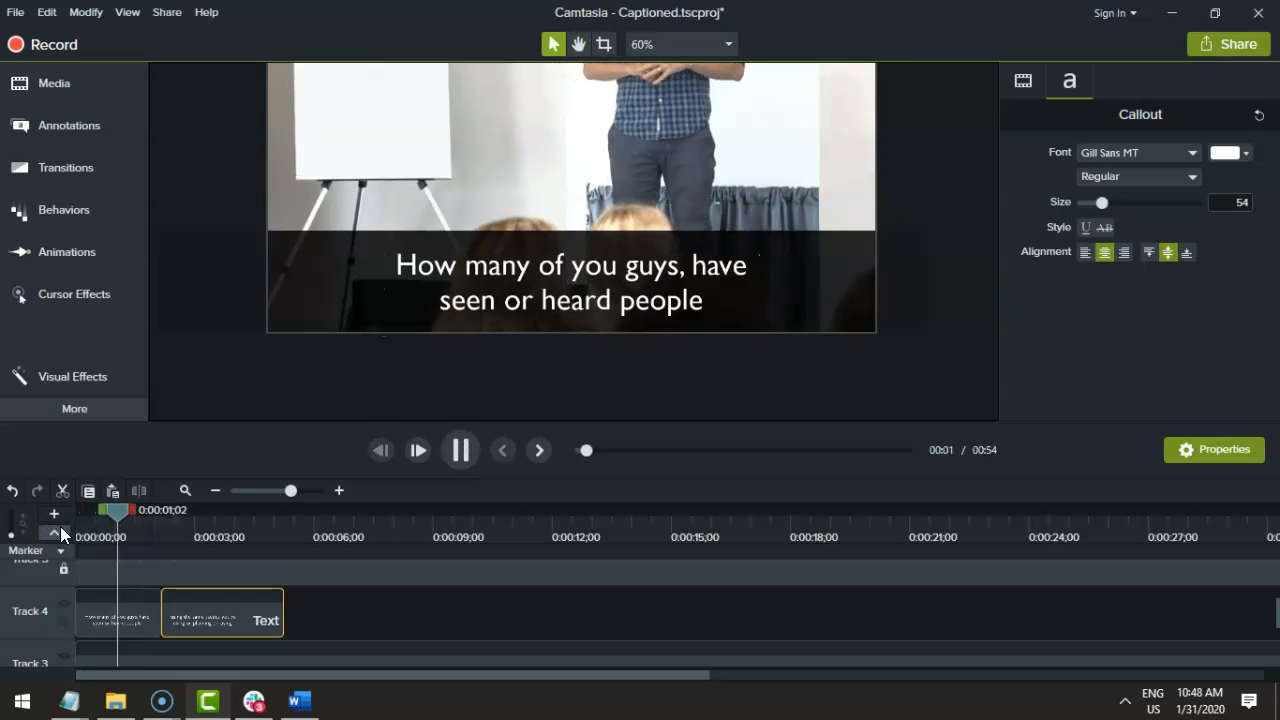
{"action": "key", "text": "space"}
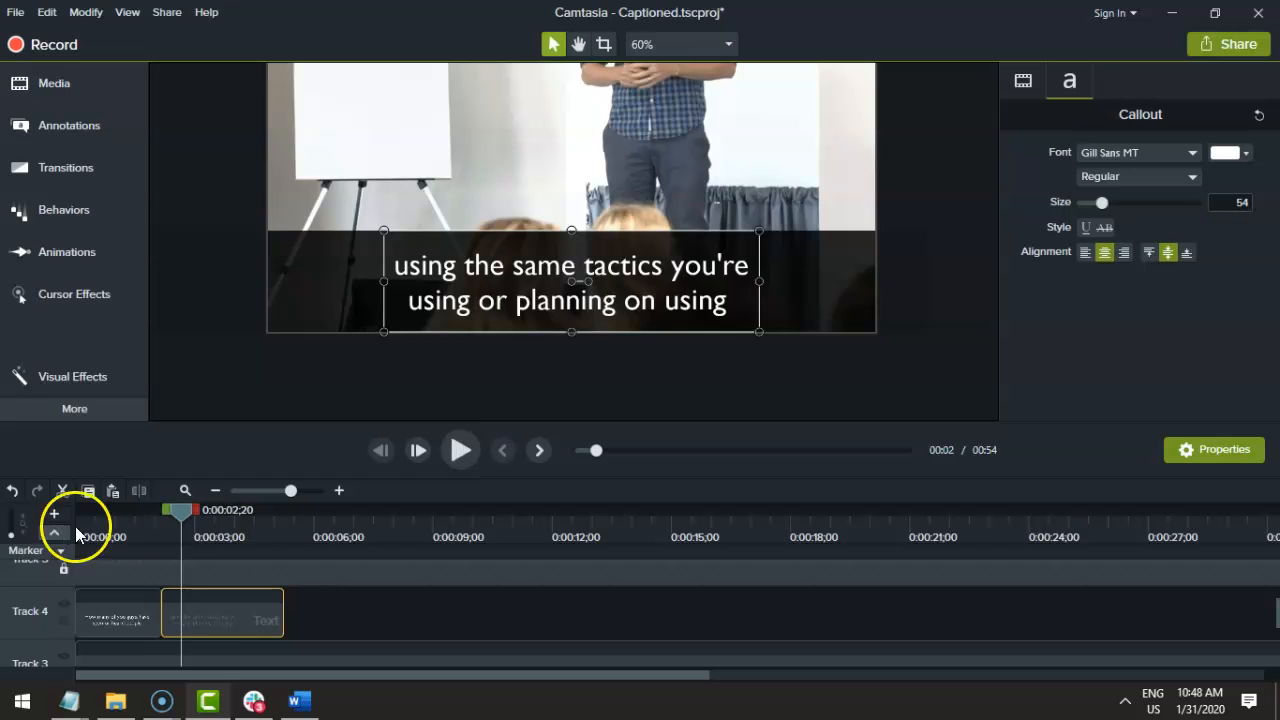
Try starting the second caption at about 3 seconds, play the first caption on its own, and move the second back against it
{"action": "left_click", "coordinate": [222, 611]}
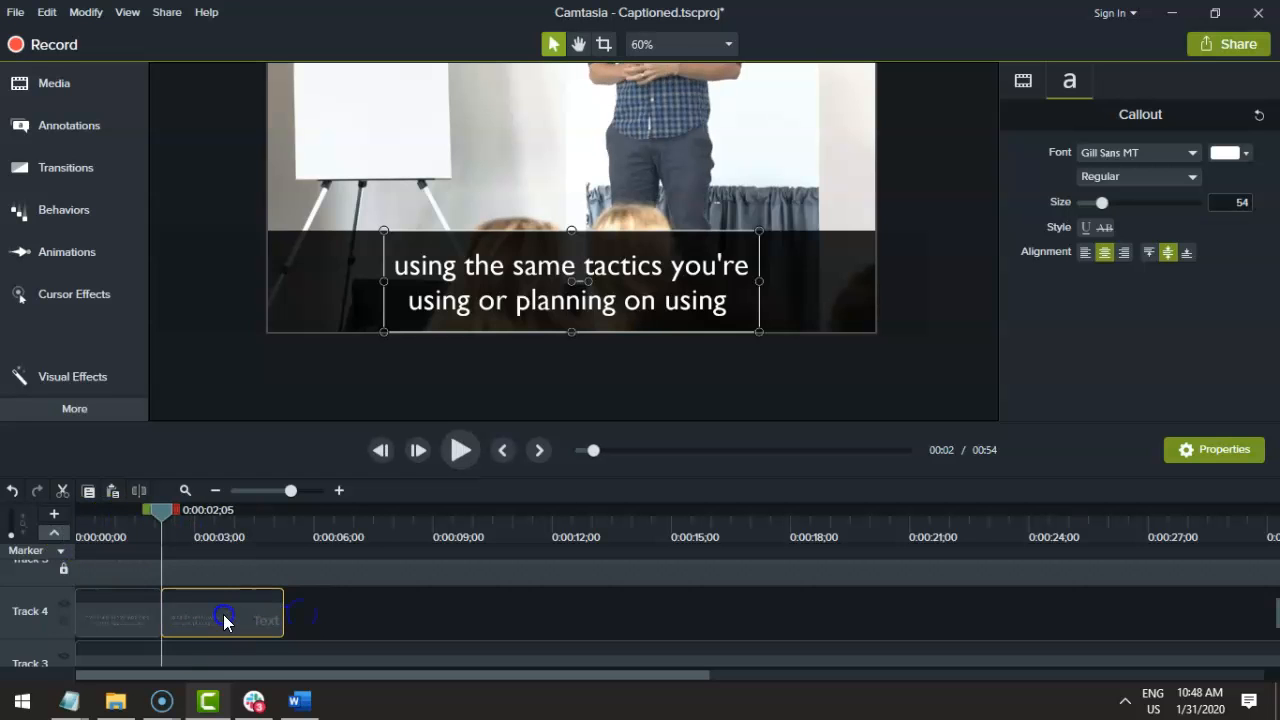
{"action": "left_click_drag", "start_coordinate": [226, 620], "coordinate": [271, 617]}
{"action": "left_click", "coordinate": [125, 623]}
{"action": "left_click", "coordinate": [99, 541]}
{"action": "key", "text": "space"}
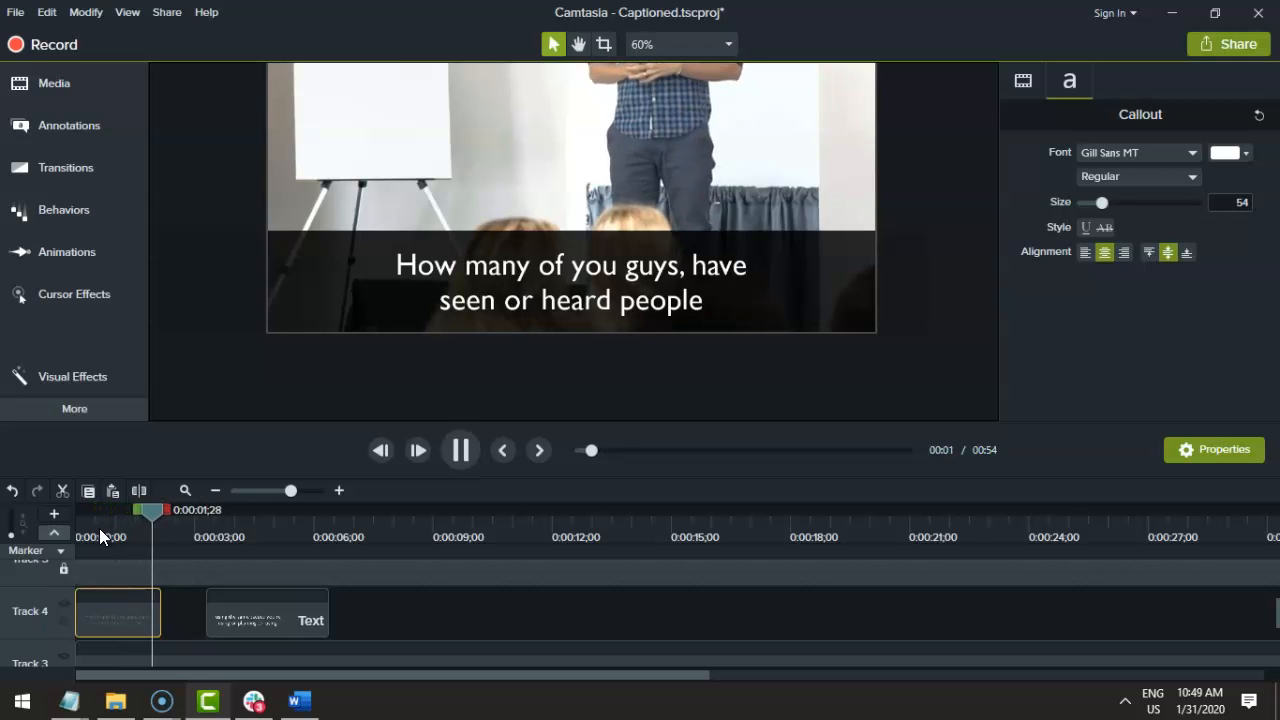
{"action": "key", "text": "space"}
{"action": "mouse_move", "coordinate": [127, 533]}
{"action": "left_mouse_down"}
{"action": "mouse_move", "coordinate": [151, 522]}
{"action": "mouse_move", "coordinate": [113, 522]}
{"action": "left_mouse_up"}
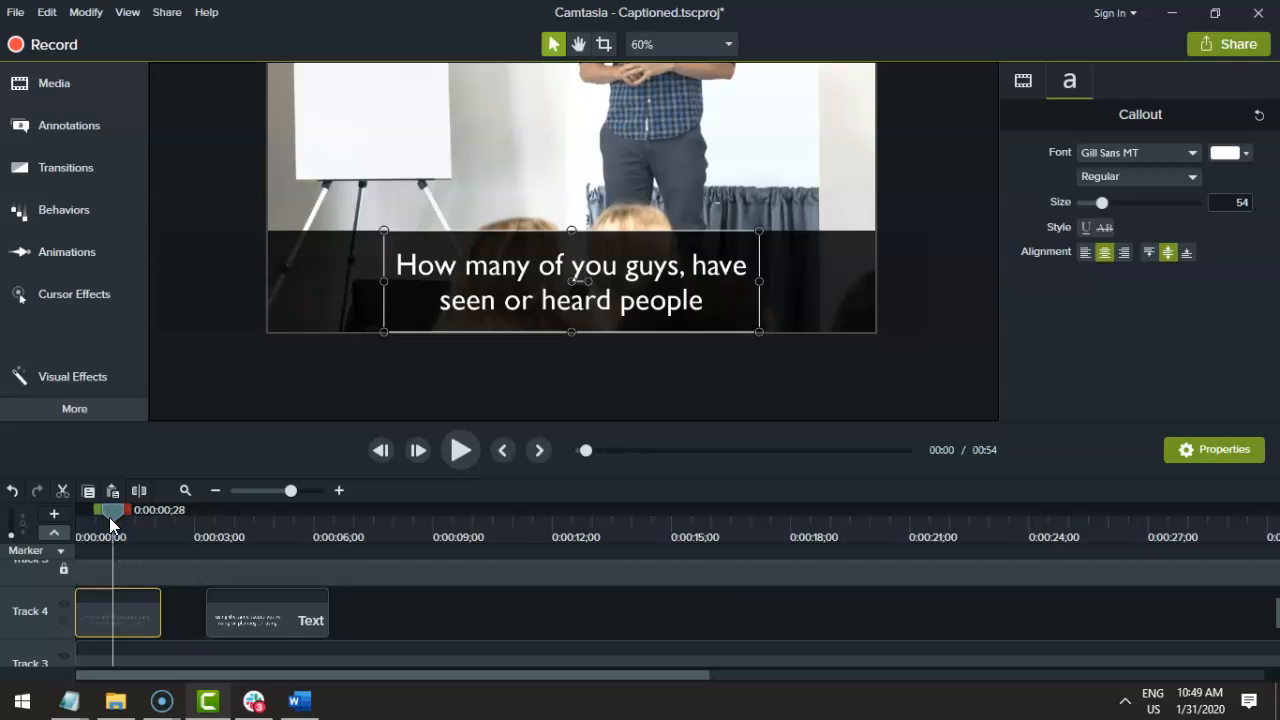
{"action": "key", "text": "space"}
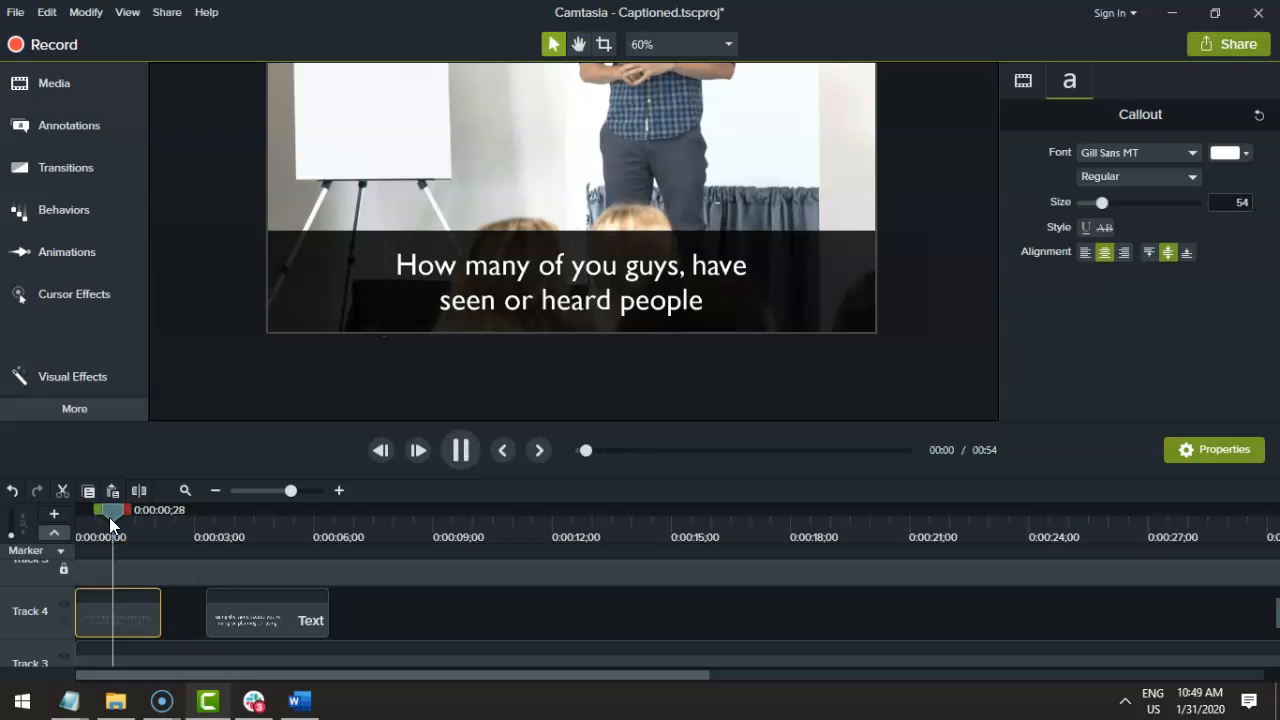
{"action": "key", "text": "space"}
{"action": "left_click_drag", "start_coordinate": [252, 611], "coordinate": [185, 630]}
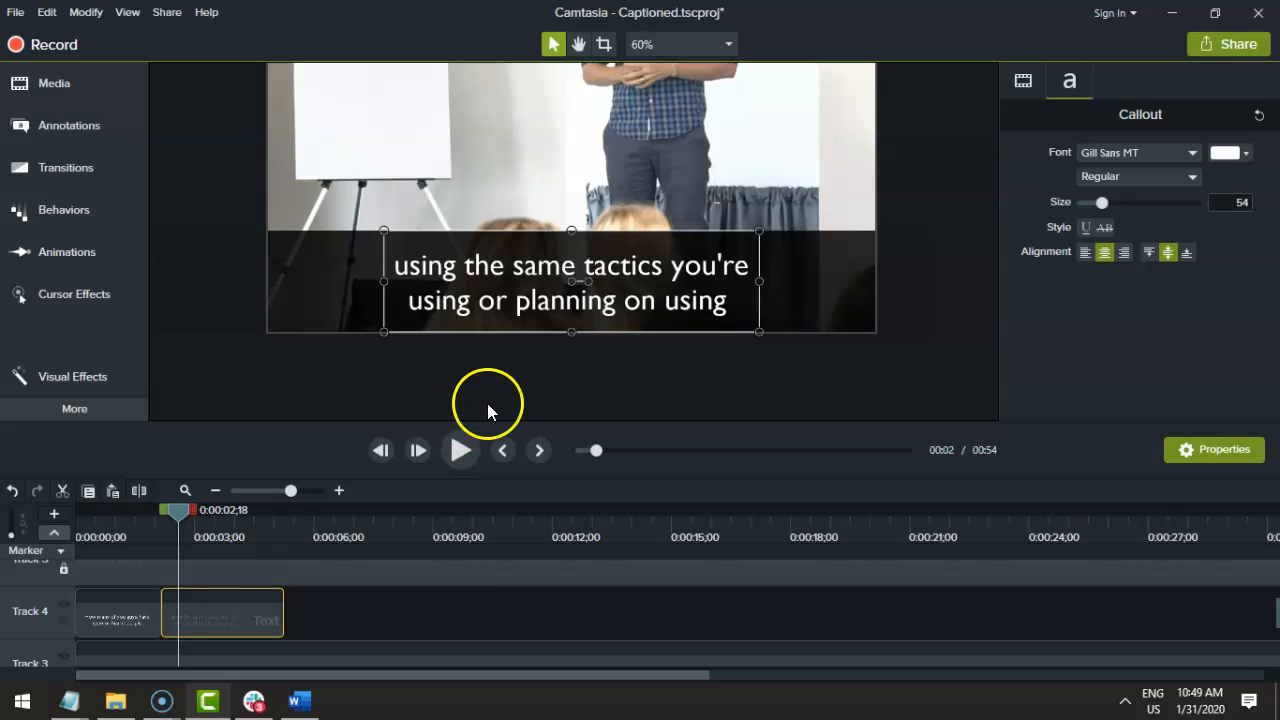
Remove "or planning on using" from the end of the second Track 4 caption
{"action": "double_click", "coordinate": [508, 299]}
{"action": "left_click", "coordinate": [482, 307]}
{"action": "left_click", "coordinate": [717, 300]}
{"action": "double_click", "coordinate": [520, 307]}
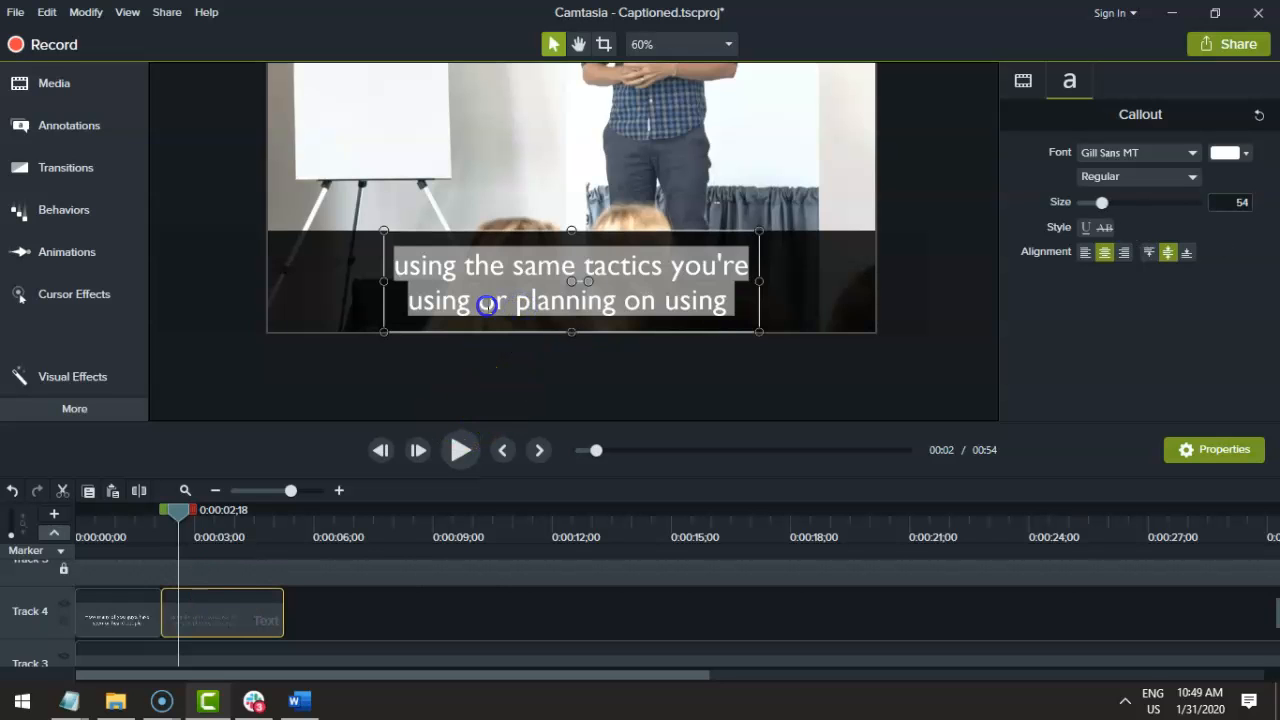
{"action": "left_click", "coordinate": [484, 306]}
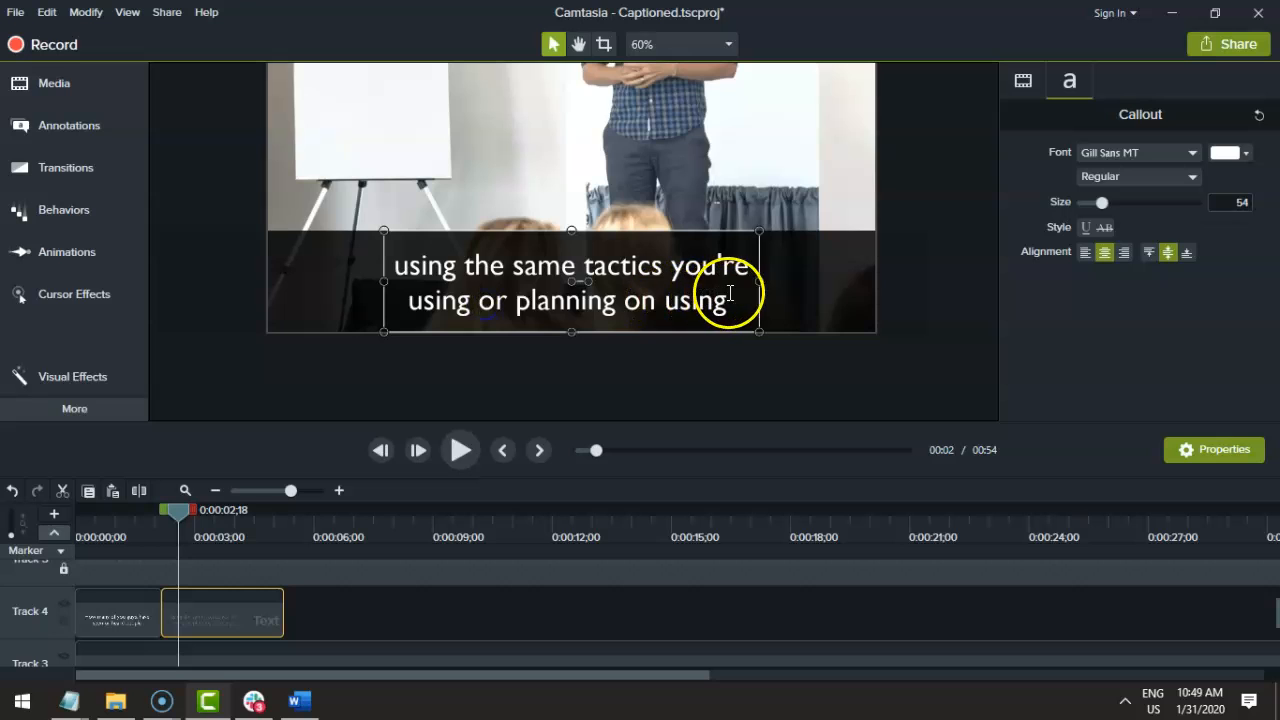
{"action": "left_click", "coordinate": [728, 296]}
{"action": "double_click", "coordinate": [486, 300]}
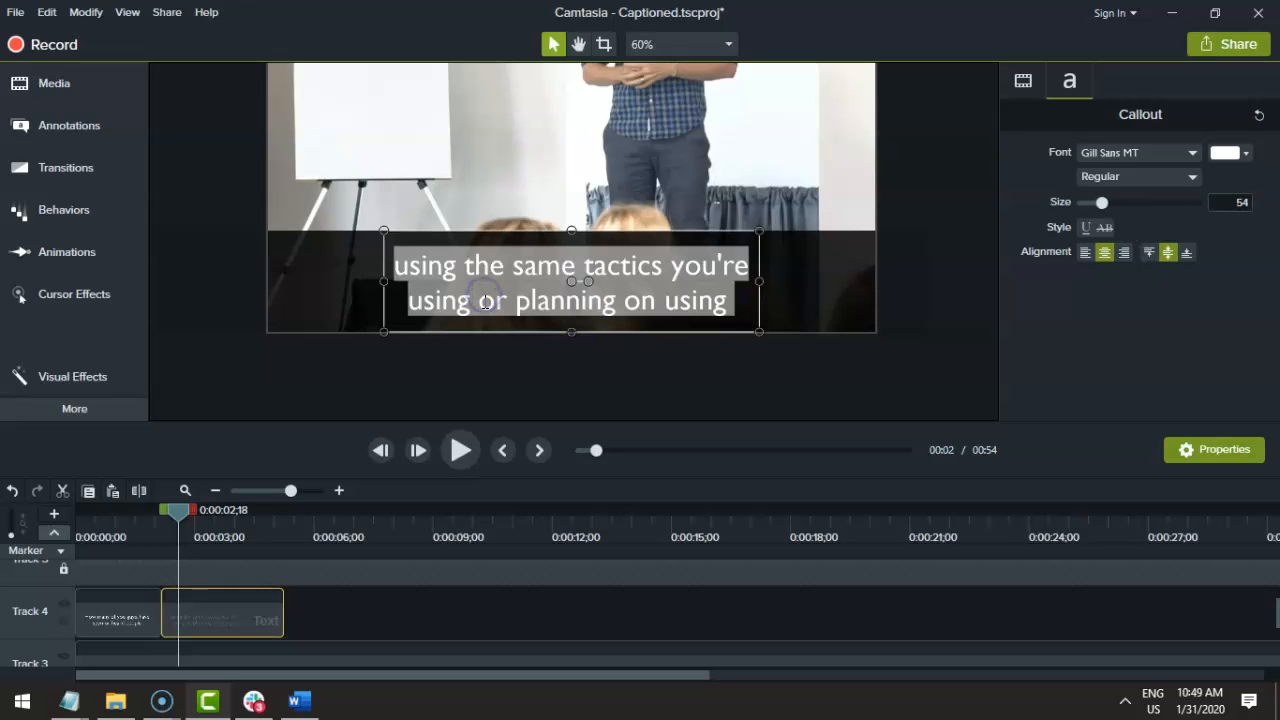
{"action": "left_click", "coordinate": [484, 303]}
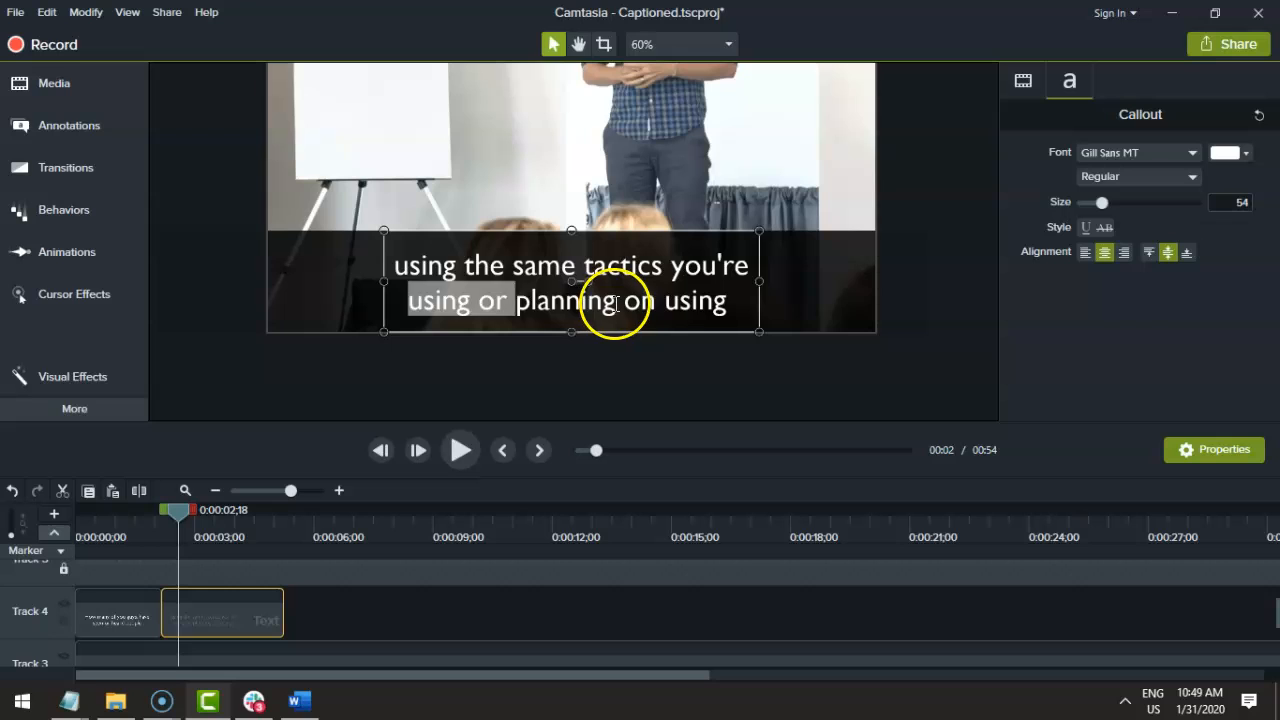
{"action": "left_click_drag", "start_coordinate": [734, 296], "coordinate": [486, 306]}
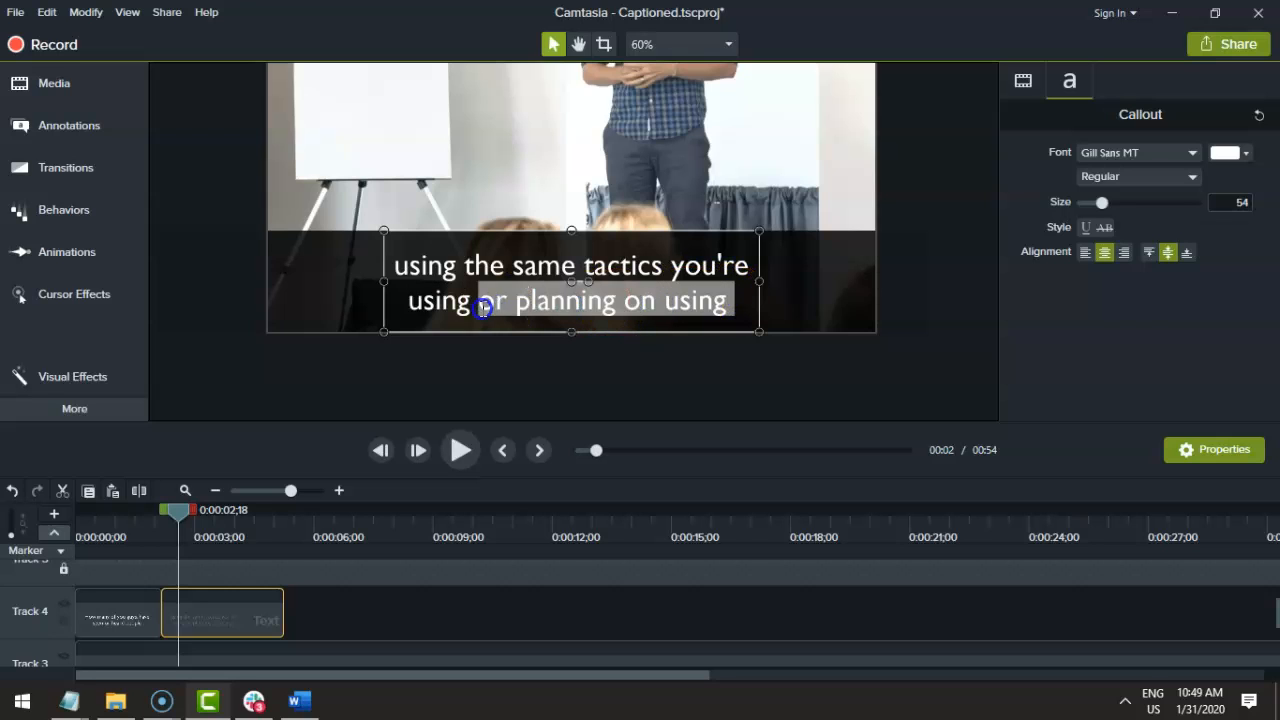
{"action": "key", "text": "BackSpace"}
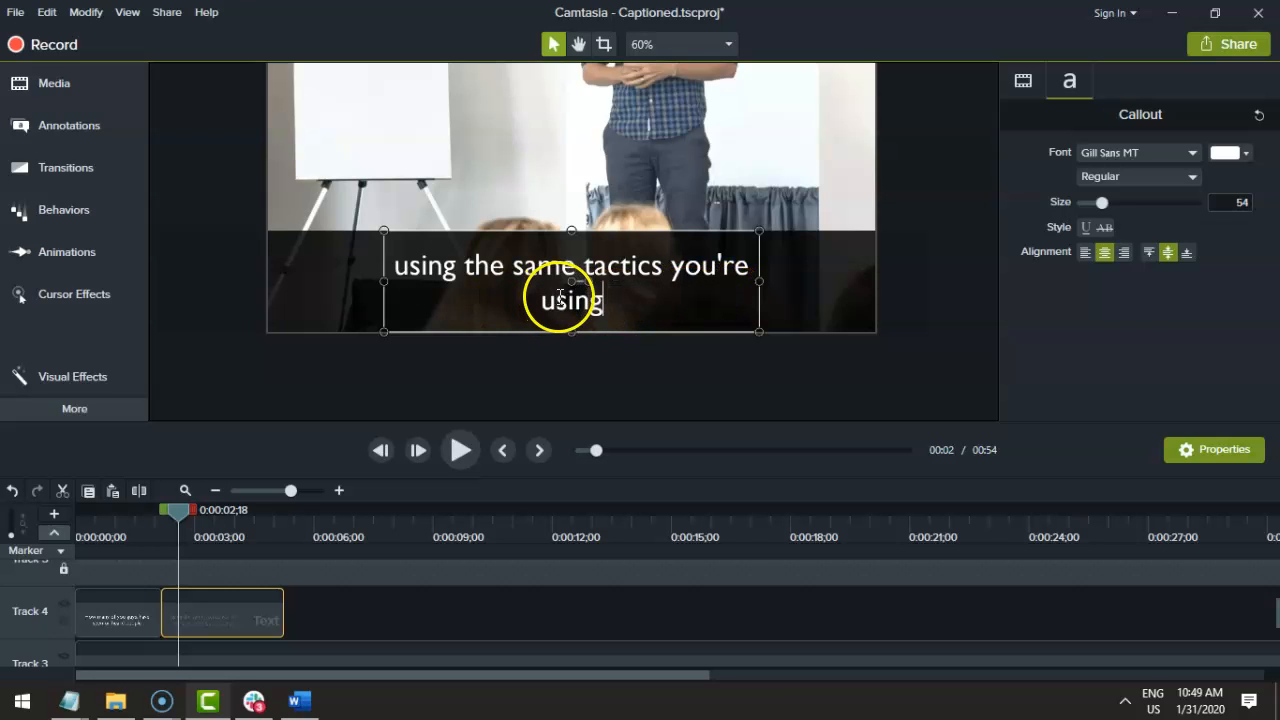
Narrow the second caption's text box so "you're using" sits on its own line, recentre it on the black bar, and play it
{"action": "left_click_drag", "start_coordinate": [759, 281], "coordinate": [706, 282]}
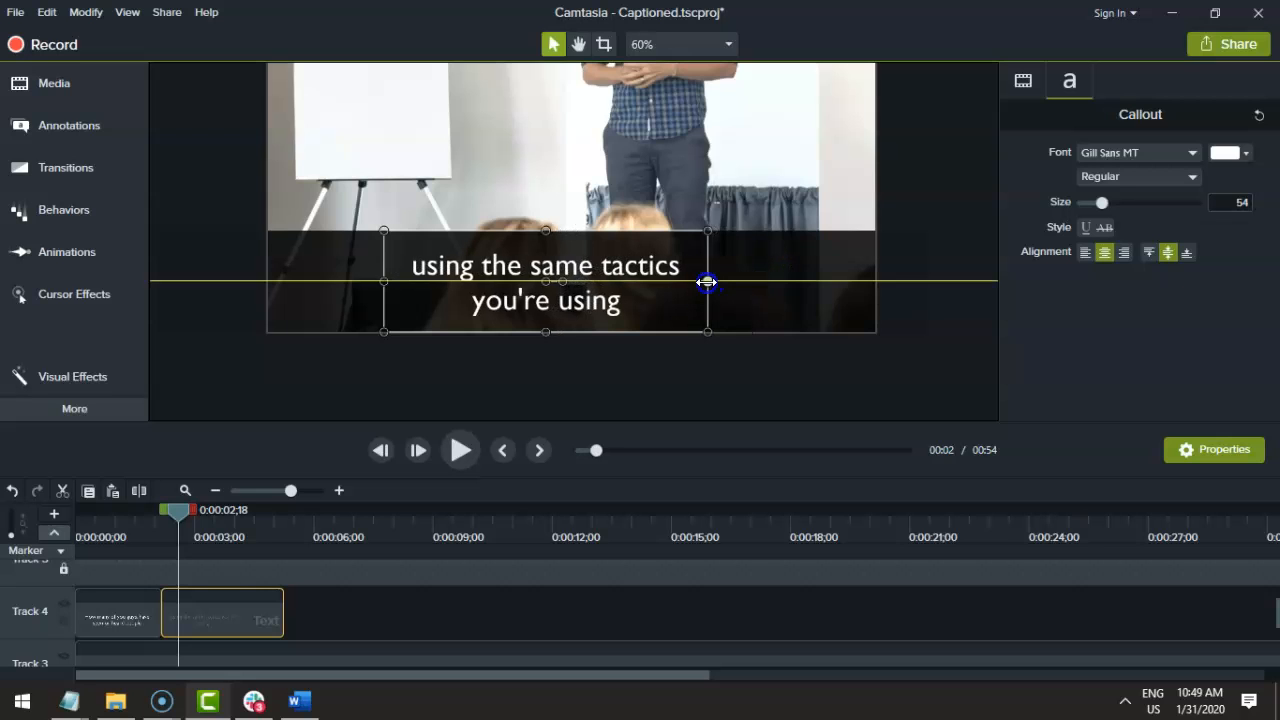
{"action": "left_click_drag", "start_coordinate": [615, 272], "coordinate": [638, 268]}
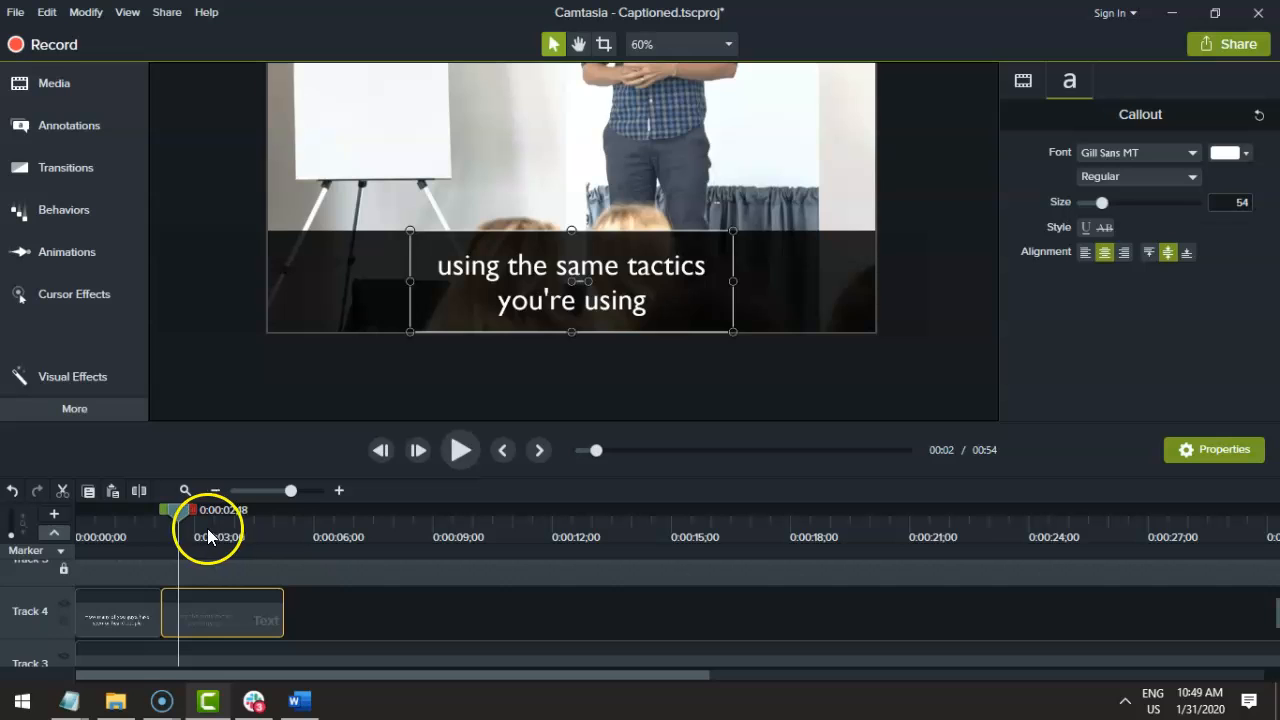
{"action": "left_click", "coordinate": [439, 451]}
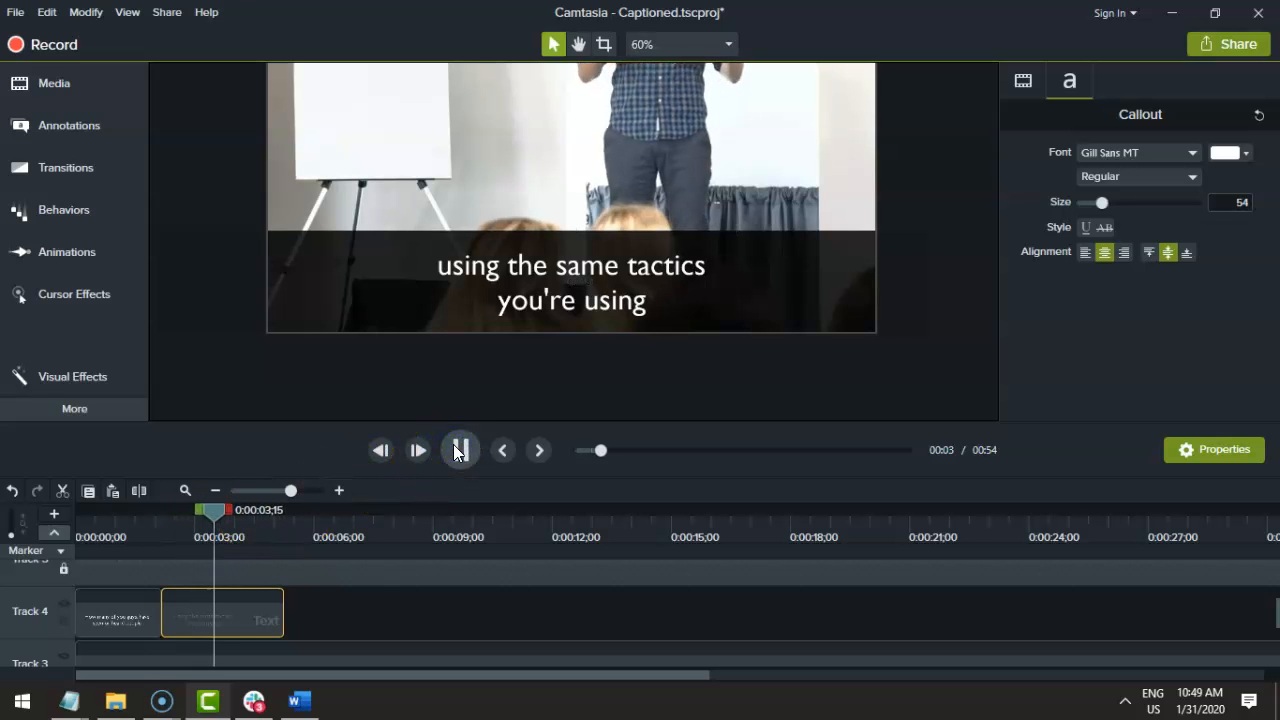
{"action": "left_click", "coordinate": [455, 451]}
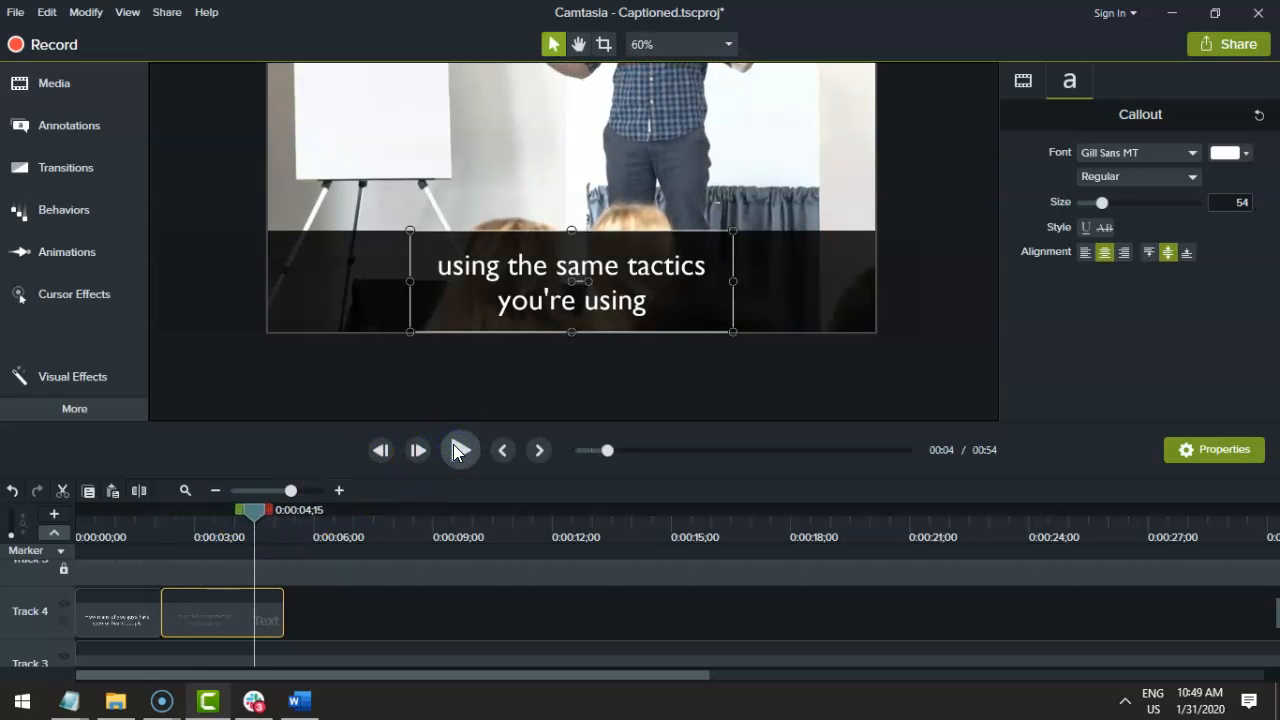
Trim the end of the second Track 4 caption back to the playhead at 0:00:04;15
{"action": "left_click", "coordinate": [286, 618]}
{"action": "left_click", "coordinate": [271, 621]}
{"action": "left_click", "coordinate": [286, 614]}
{"action": "left_click", "coordinate": [275, 622]}
{"action": "left_click_drag", "start_coordinate": [283, 615], "coordinate": [259, 520]}
Duplicate the second caption directly behind it and replace the copy's text with "or planning on using" copied from the Notepad transcript
{"action": "left_click", "coordinate": [230, 608]}
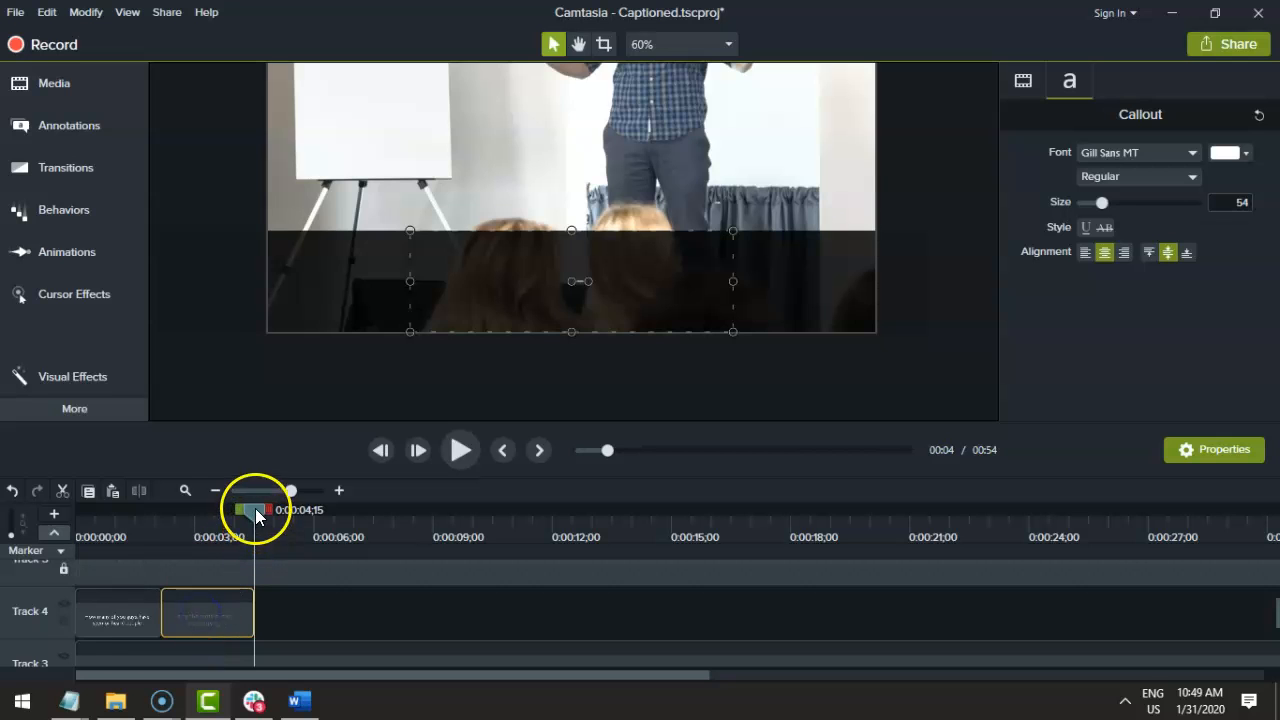
{"action": "type", "text": "using the same tactics you're using"}
{"action": "key", "text": "alt+Tab"}
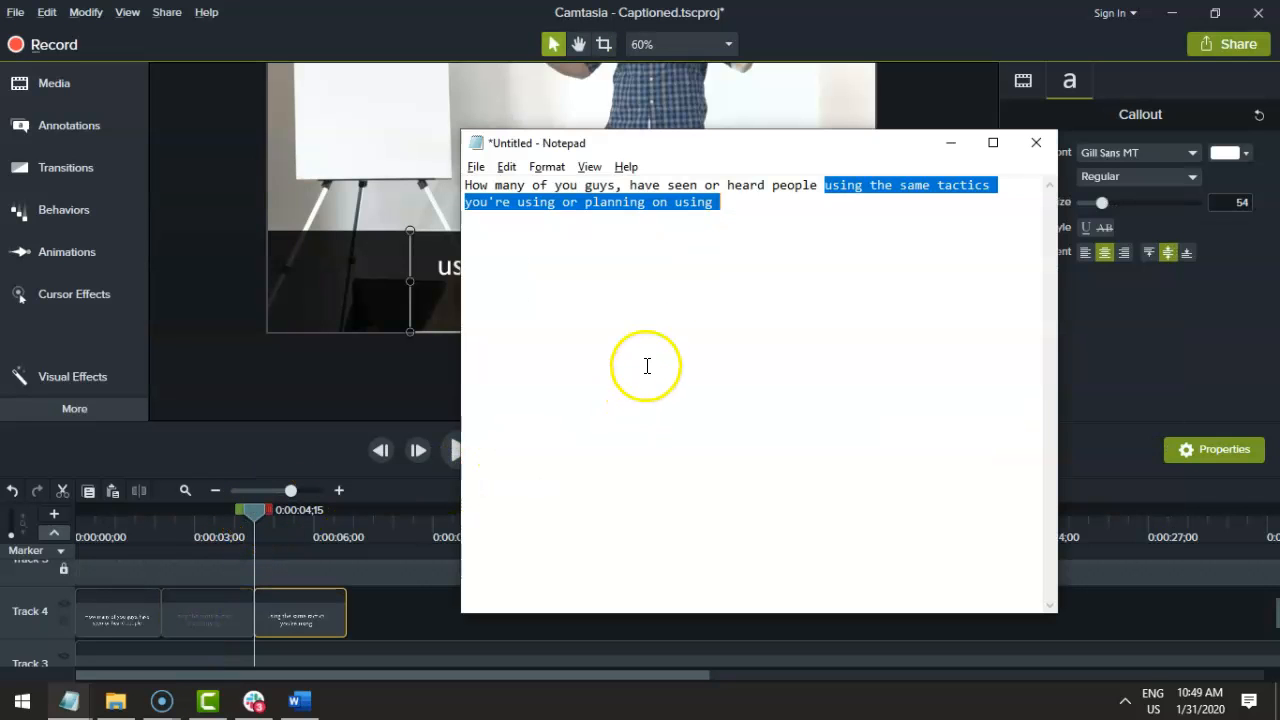
{"action": "left_click_drag", "start_coordinate": [711, 229], "coordinate": [560, 203]}
{"action": "key", "text": "ctrl+c"}
{"action": "left_click", "coordinate": [414, 443]}
{"action": "left_click", "coordinate": [291, 620]}
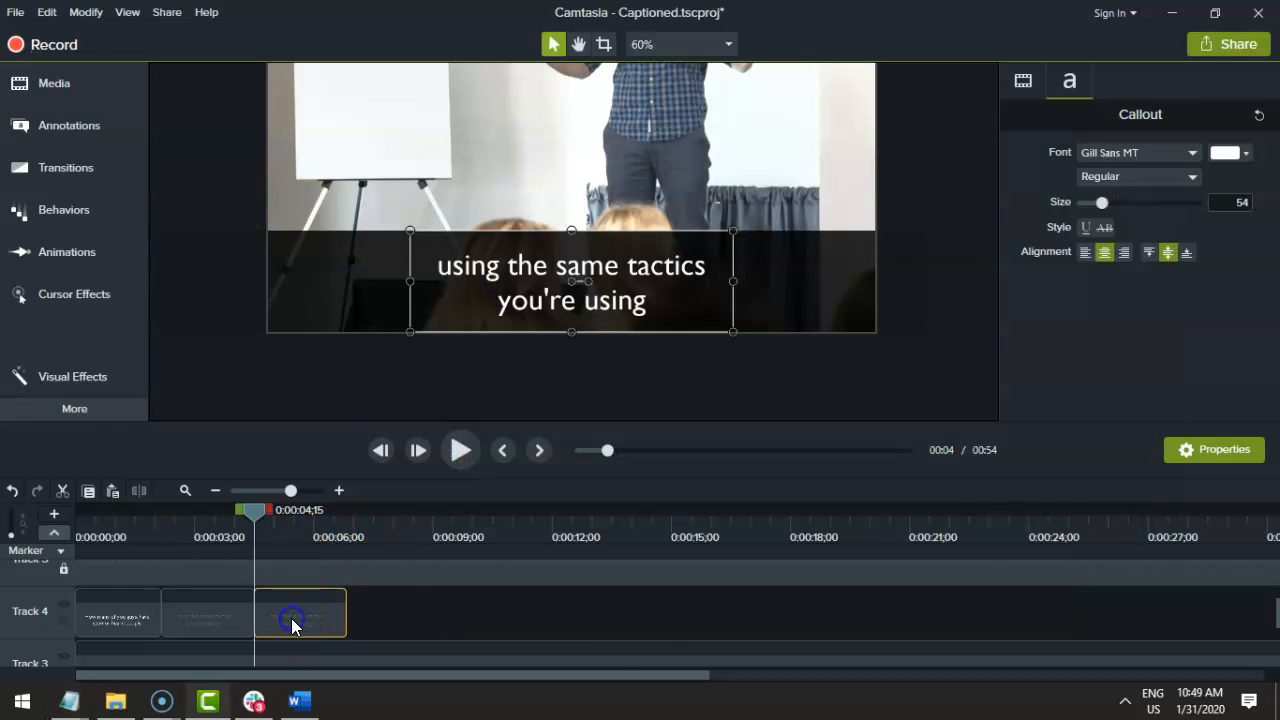
{"action": "double_click", "coordinate": [489, 264]}
{"action": "key", "text": "ctrl+v"}
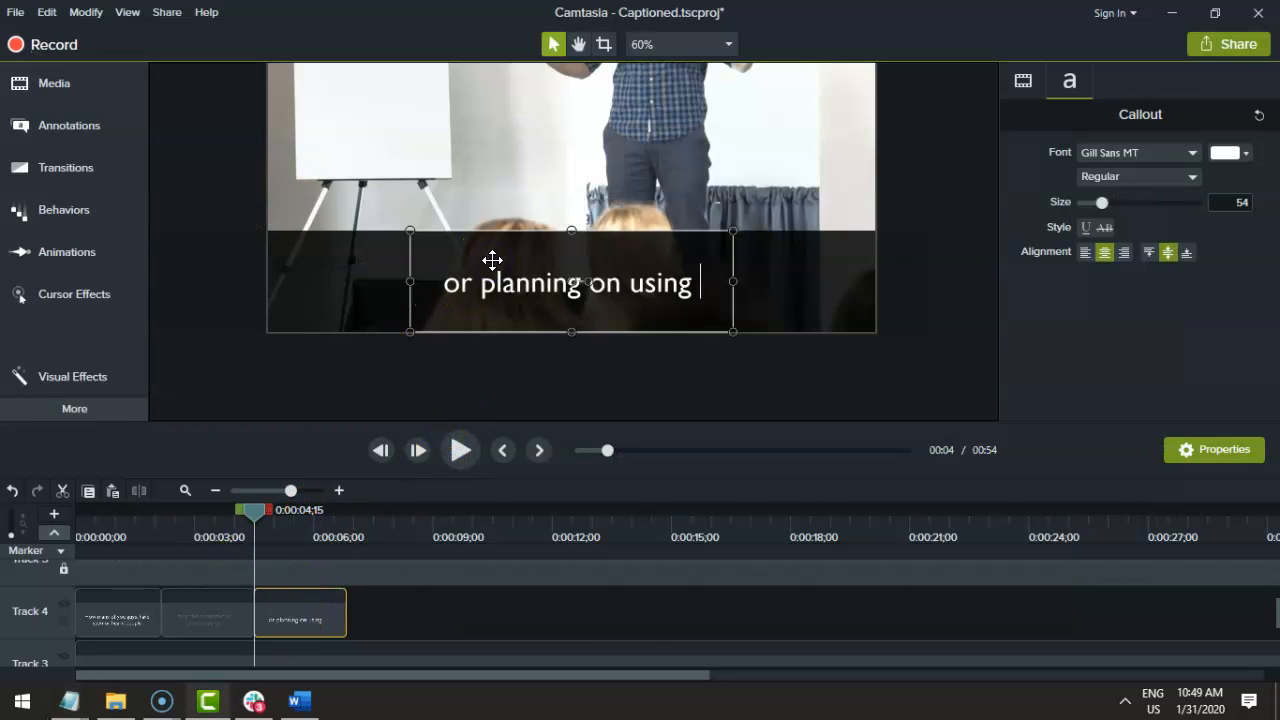
Play the timeline across the switch from the second to the third caption to compare it with the speech
{"action": "left_click_drag", "start_coordinate": [243, 537], "coordinate": [210, 537]}
{"action": "left_click", "coordinate": [460, 449]}
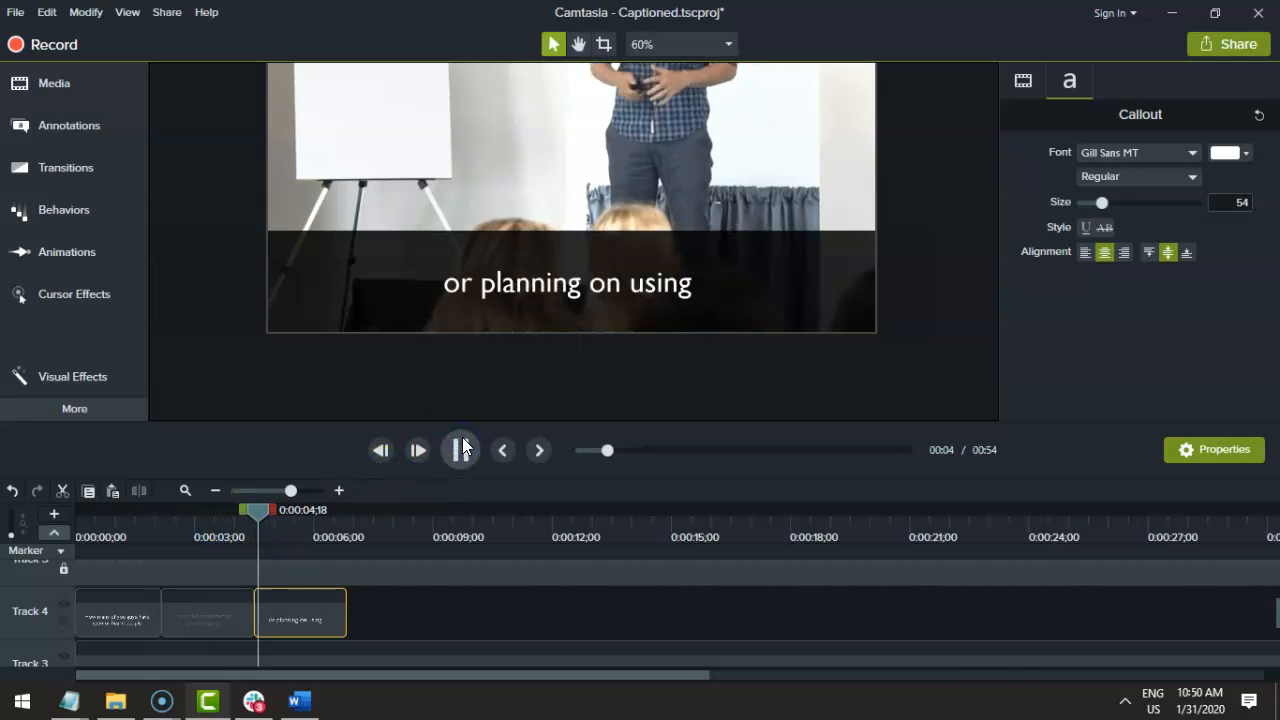
{"action": "left_click", "coordinate": [460, 449]}
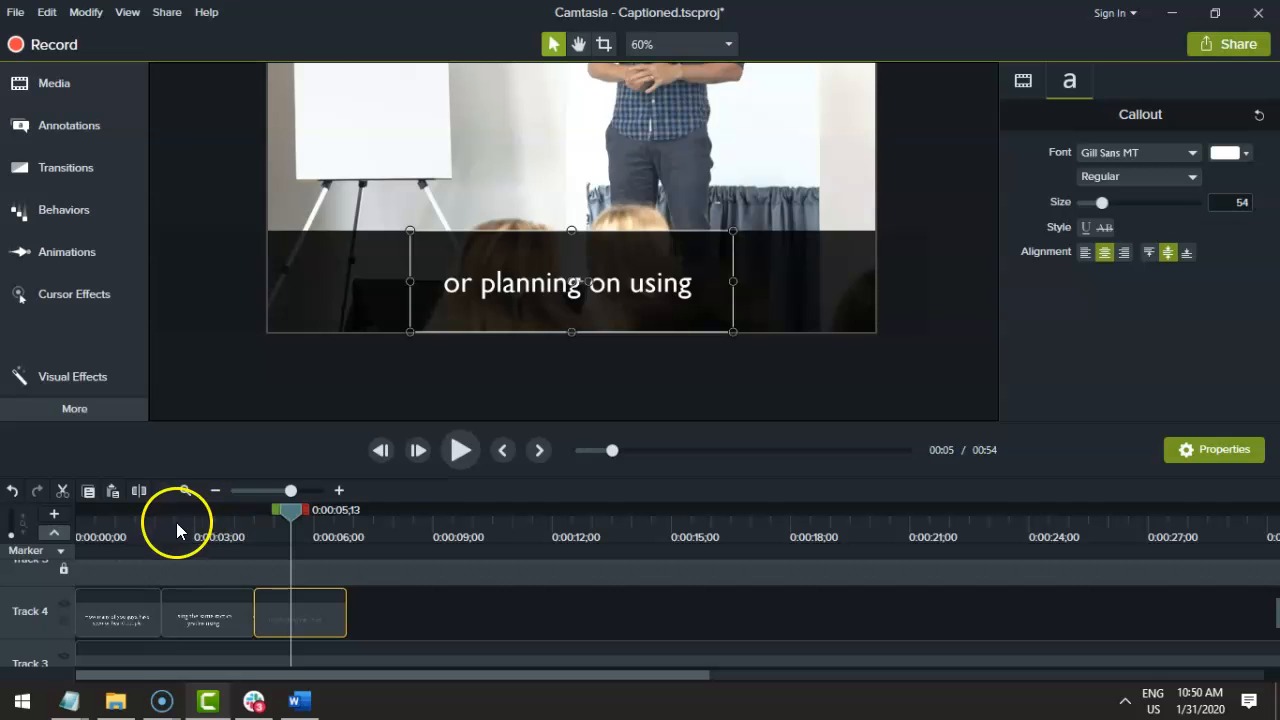
{"action": "key", "text": "space"}
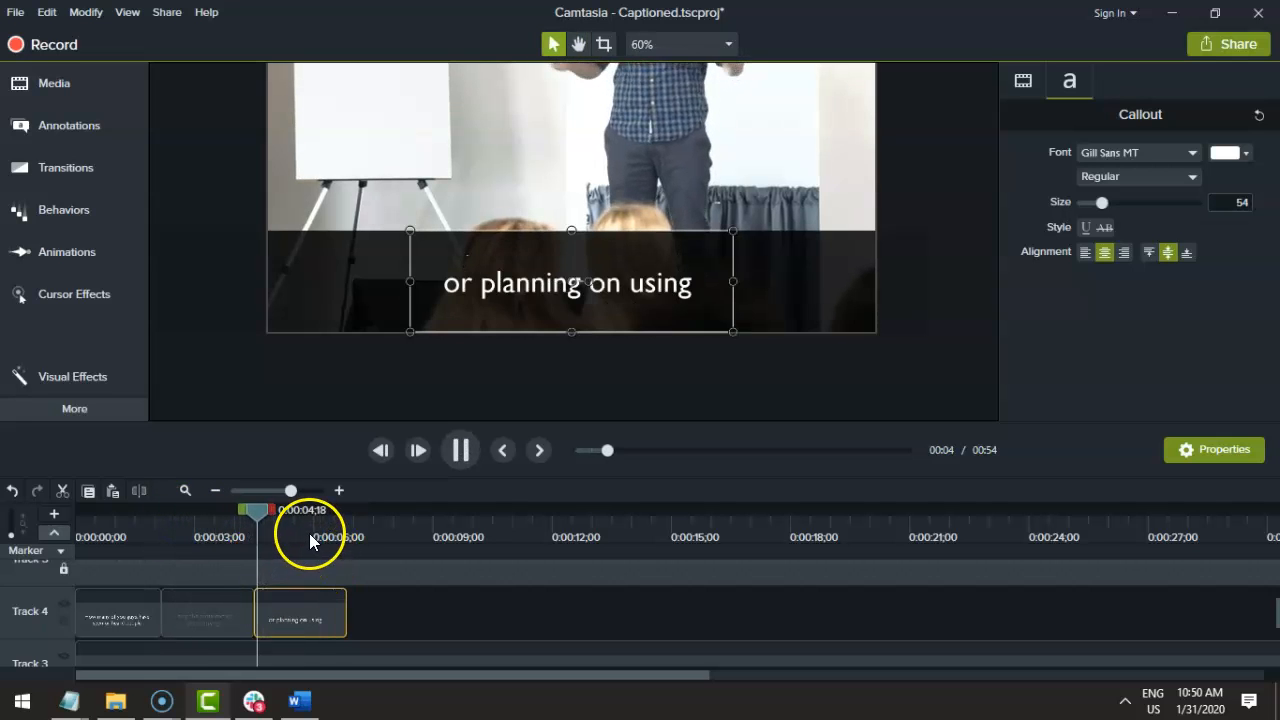
{"action": "key", "text": "space"}
Shorten the second caption slightly, move the third caption back against its new end, and play the transition
{"action": "left_click", "coordinate": [241, 618]}
{"action": "scroll", "coordinate": [241, 617], "scroll_direction": "up", "scroll_amount": 2}
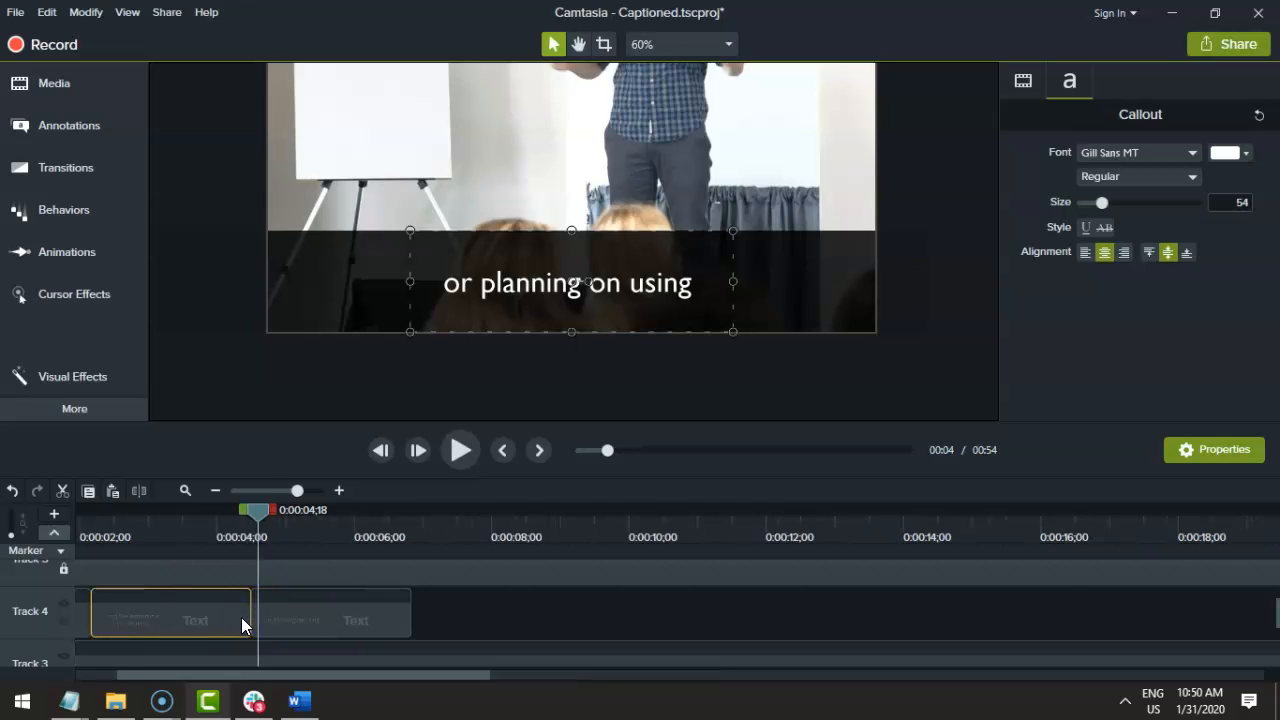
{"action": "left_click", "coordinate": [236, 605]}
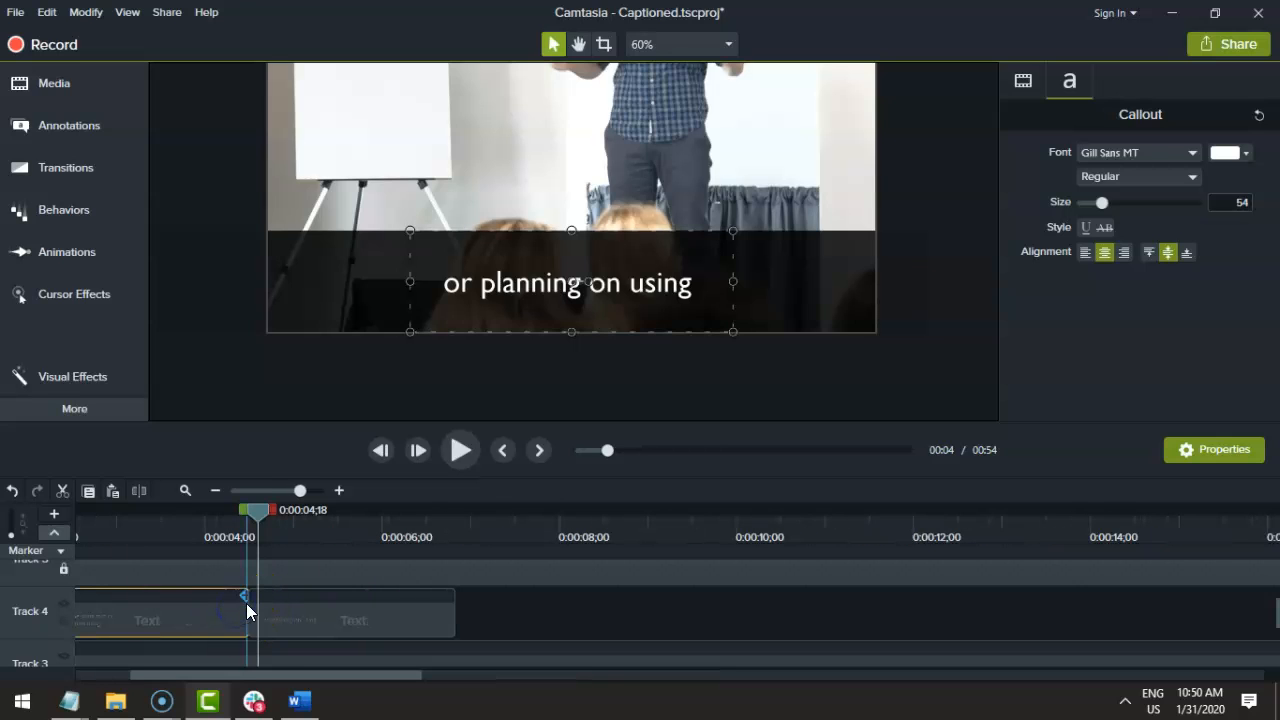
{"action": "left_click_drag", "start_coordinate": [248, 603], "coordinate": [277, 622]}
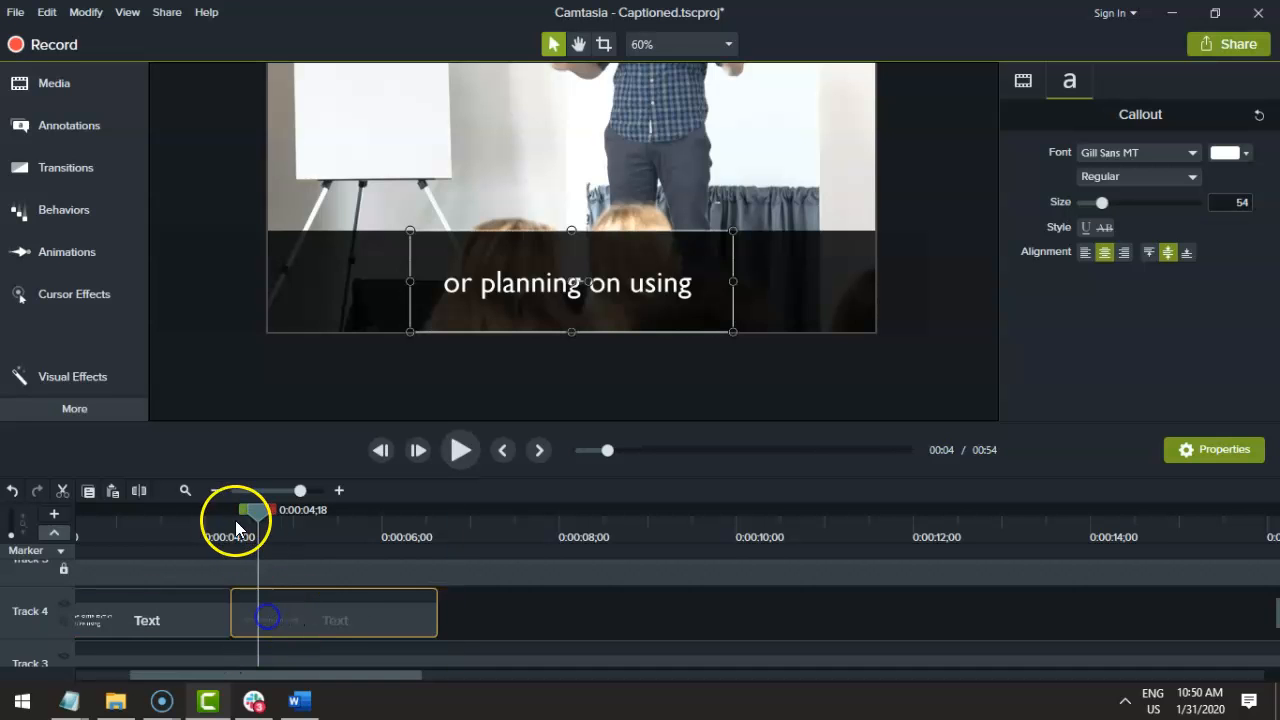
{"action": "left_click", "coordinate": [207, 522]}
{"action": "left_click", "coordinate": [460, 450]}
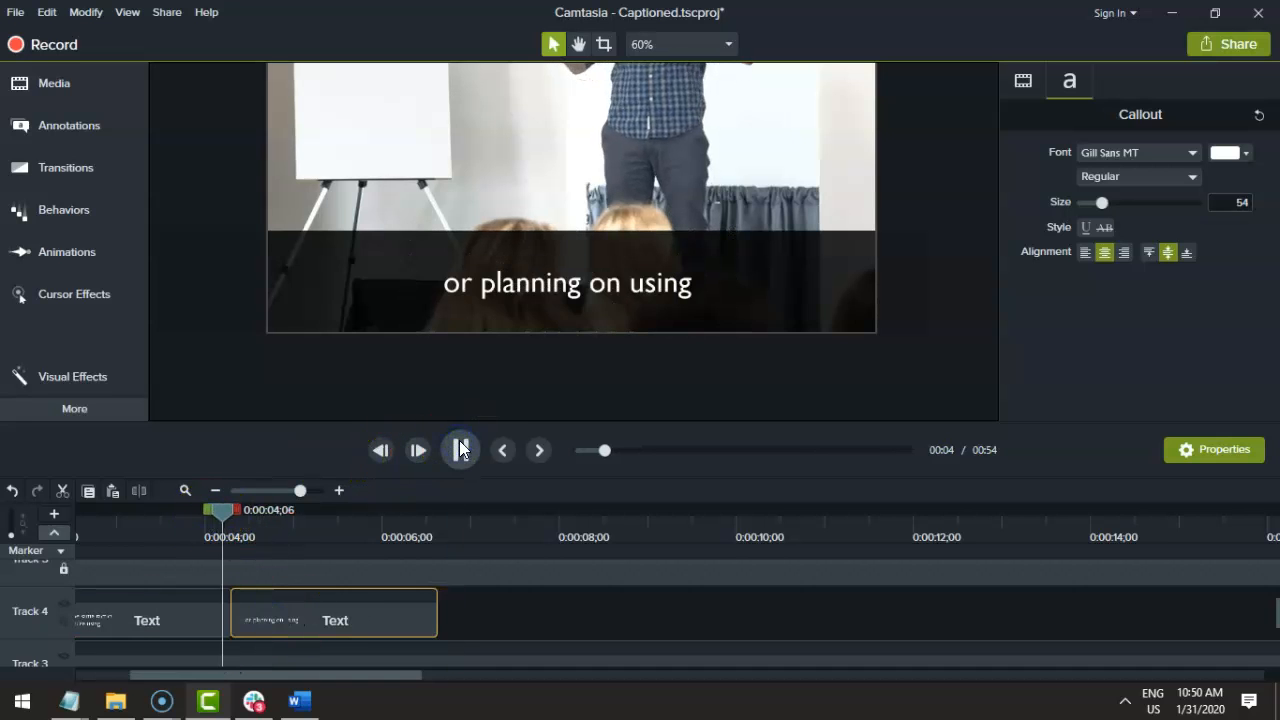
{"action": "left_click", "coordinate": [460, 450]}
Try trimming the third caption to end just before 6 seconds and play its ending
{"action": "left_click_drag", "start_coordinate": [437, 622], "coordinate": [371, 624]}
{"action": "left_click", "coordinate": [305, 522]}
{"action": "left_click", "coordinate": [455, 450]}
{"action": "left_click", "coordinate": [458, 450]}
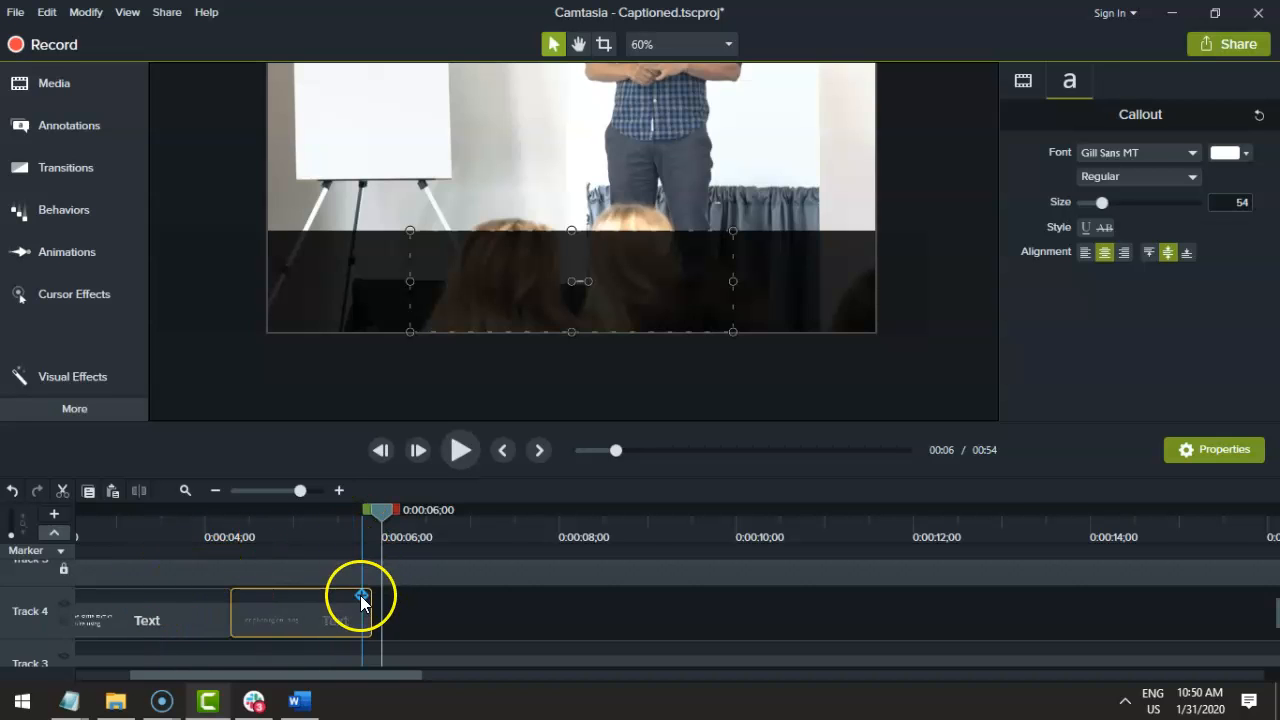
Replay the stretch from about 5 to 6 seconds to hear where the phrase "or planning on using" ends
{"action": "left_click_drag", "start_coordinate": [382, 516], "coordinate": [305, 530]}
{"action": "key", "text": "space"}
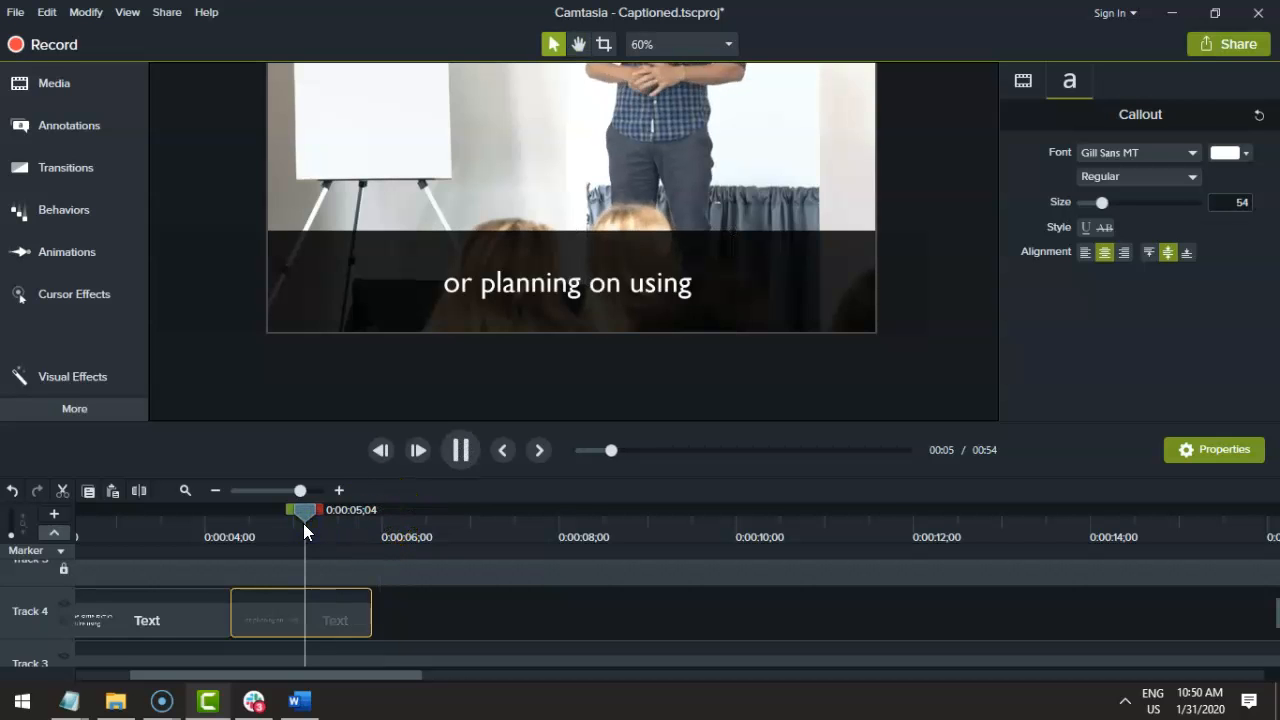
{"action": "key", "text": "space"}
{"action": "left_click", "coordinate": [316, 521]}
{"action": "key", "text": "space"}
{"action": "key", "text": "space"}
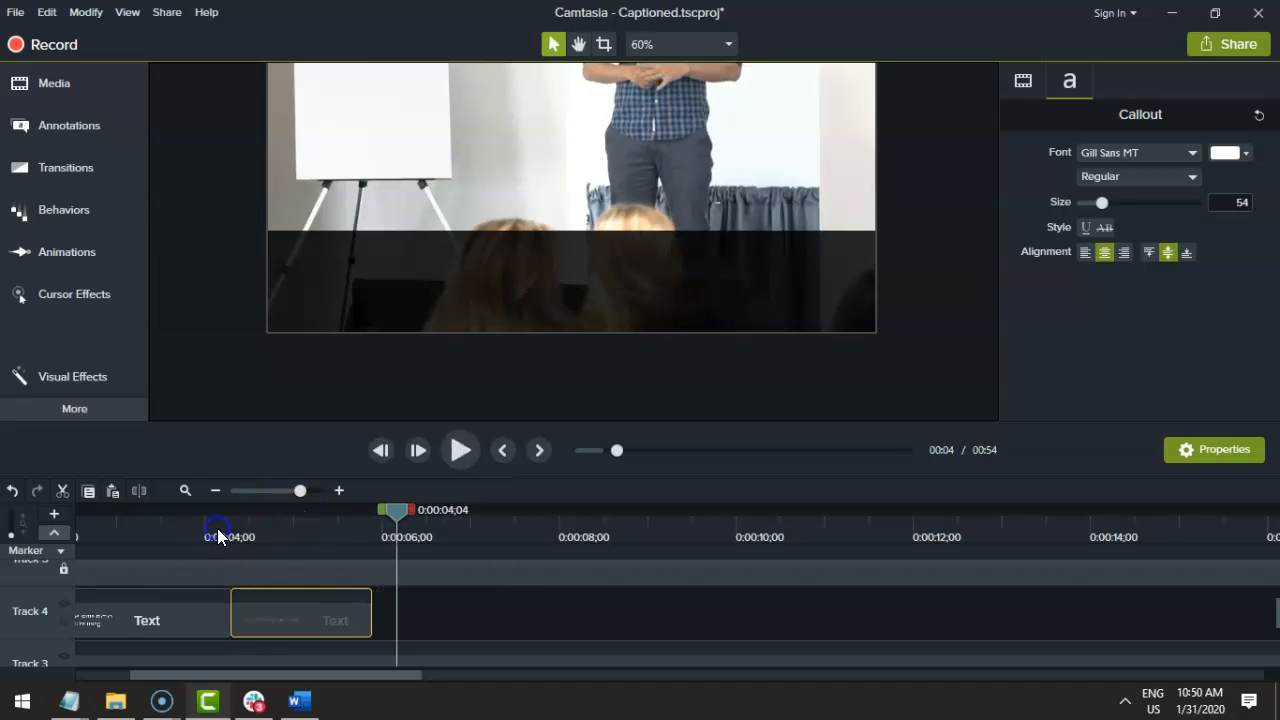
Play up to the end of the spoken phrase, add a marker at 0:00:05;10, and trim the third caption's end to it
{"action": "left_click", "coordinate": [219, 536]}
{"action": "key", "text": "space"}
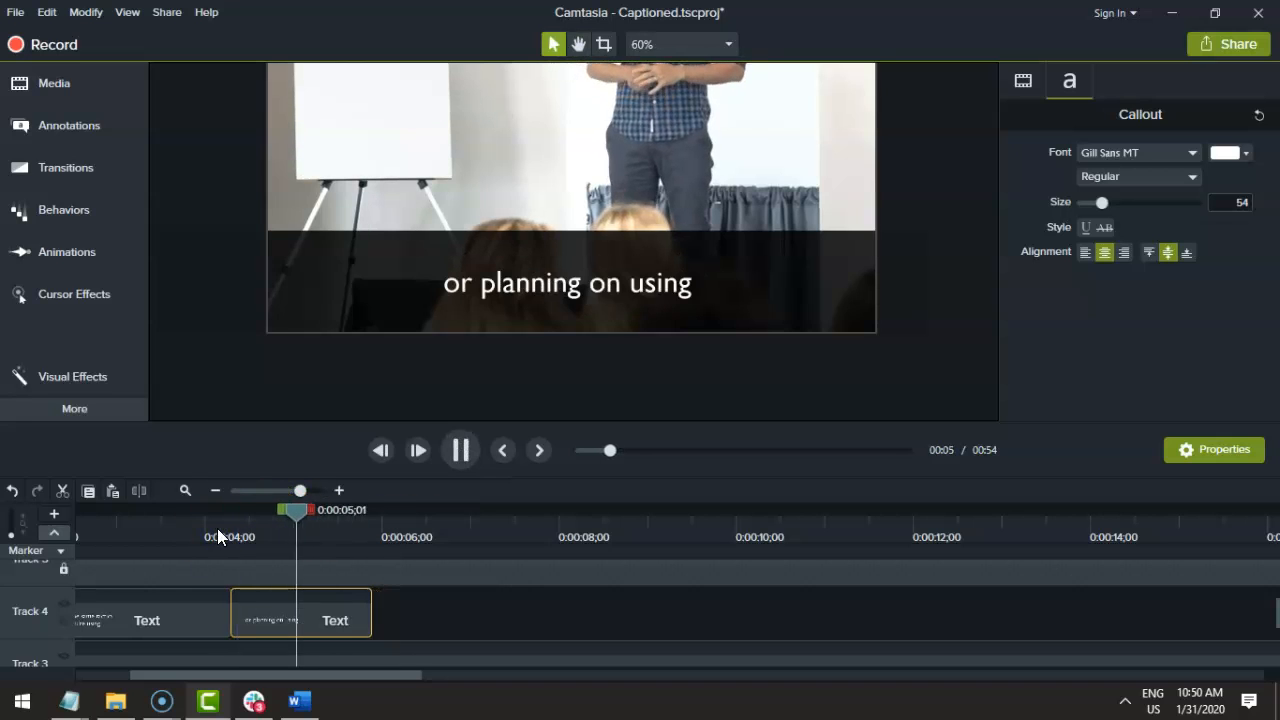
{"action": "key", "text": "space"}
{"action": "left_click", "coordinate": [321, 552]}
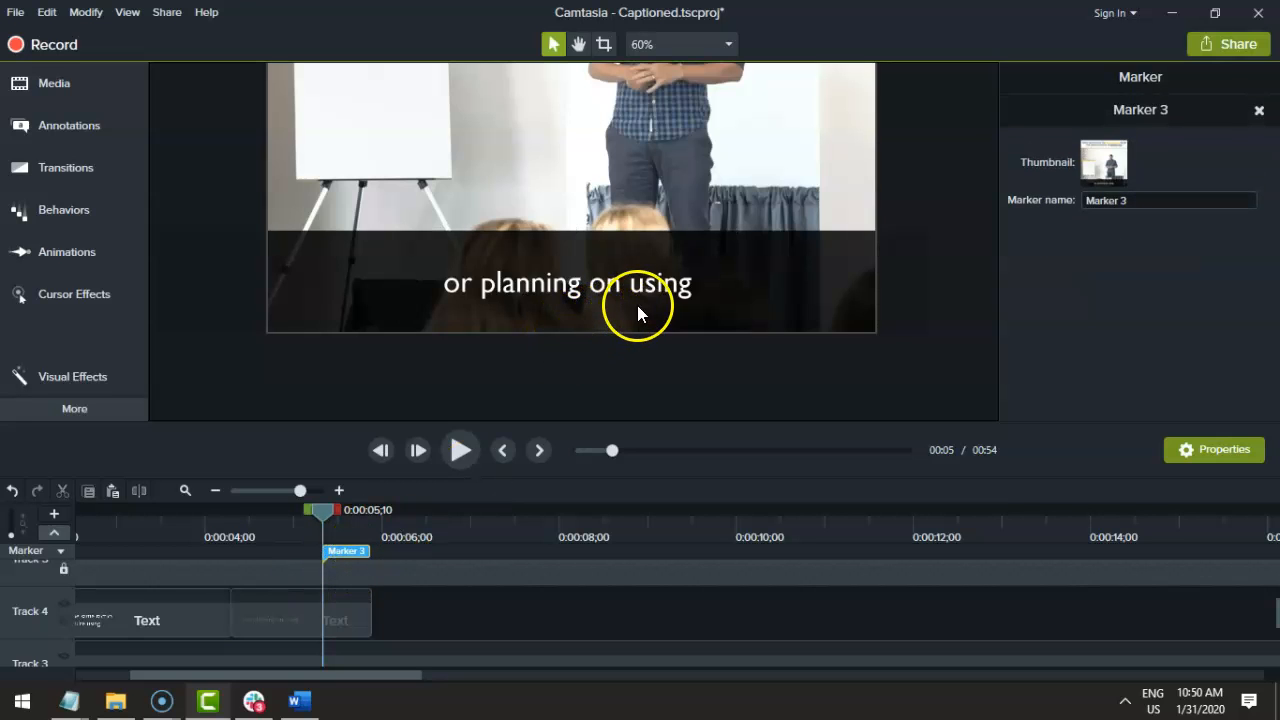
{"action": "left_click_drag", "start_coordinate": [373, 618], "coordinate": [328, 621]}
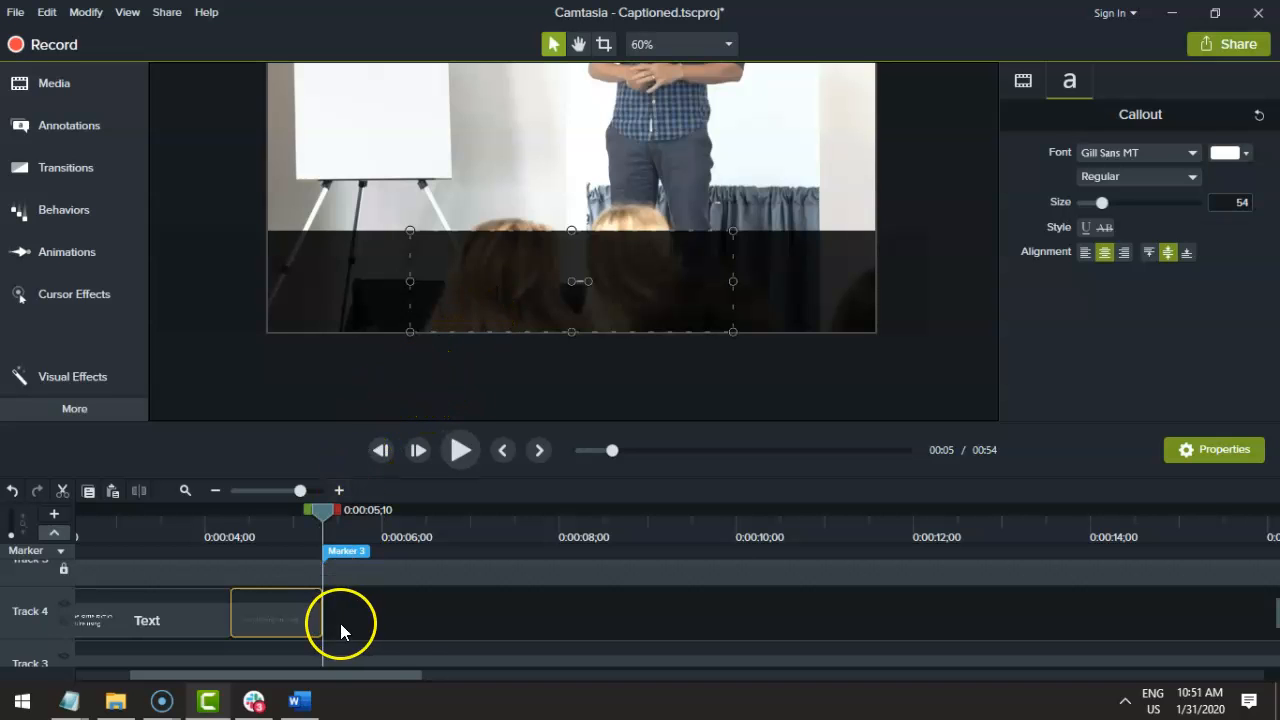
Play all three captions from the beginning of the timeline to check their timing against the speech
{"action": "left_click_drag", "start_coordinate": [386, 677], "coordinate": [265, 680]}
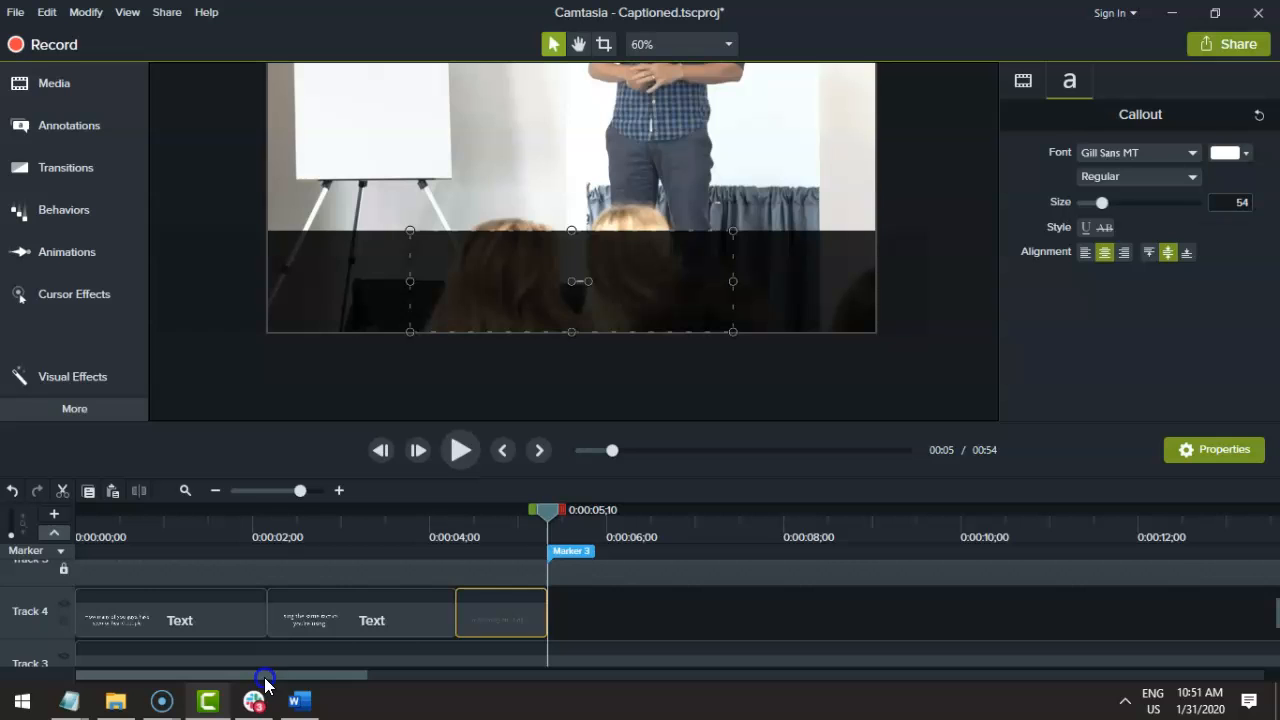
{"action": "left_click", "coordinate": [380, 533]}
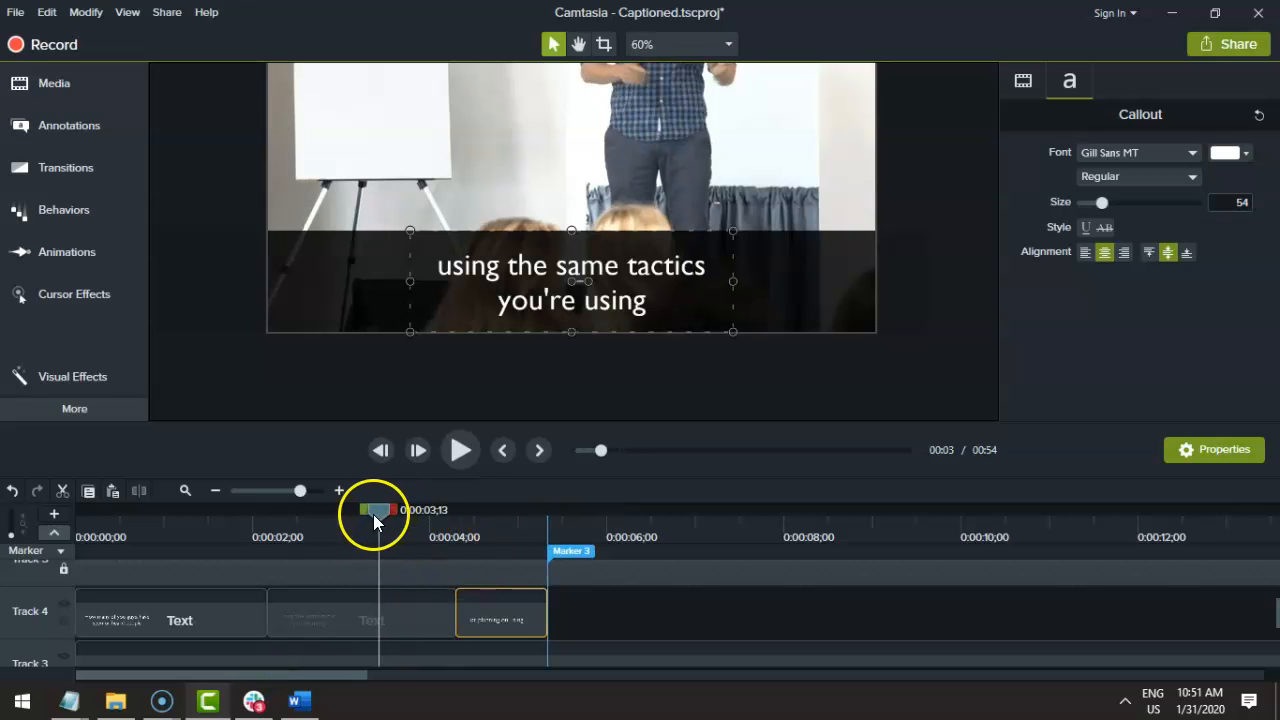
{"action": "left_click", "coordinate": [198, 536]}
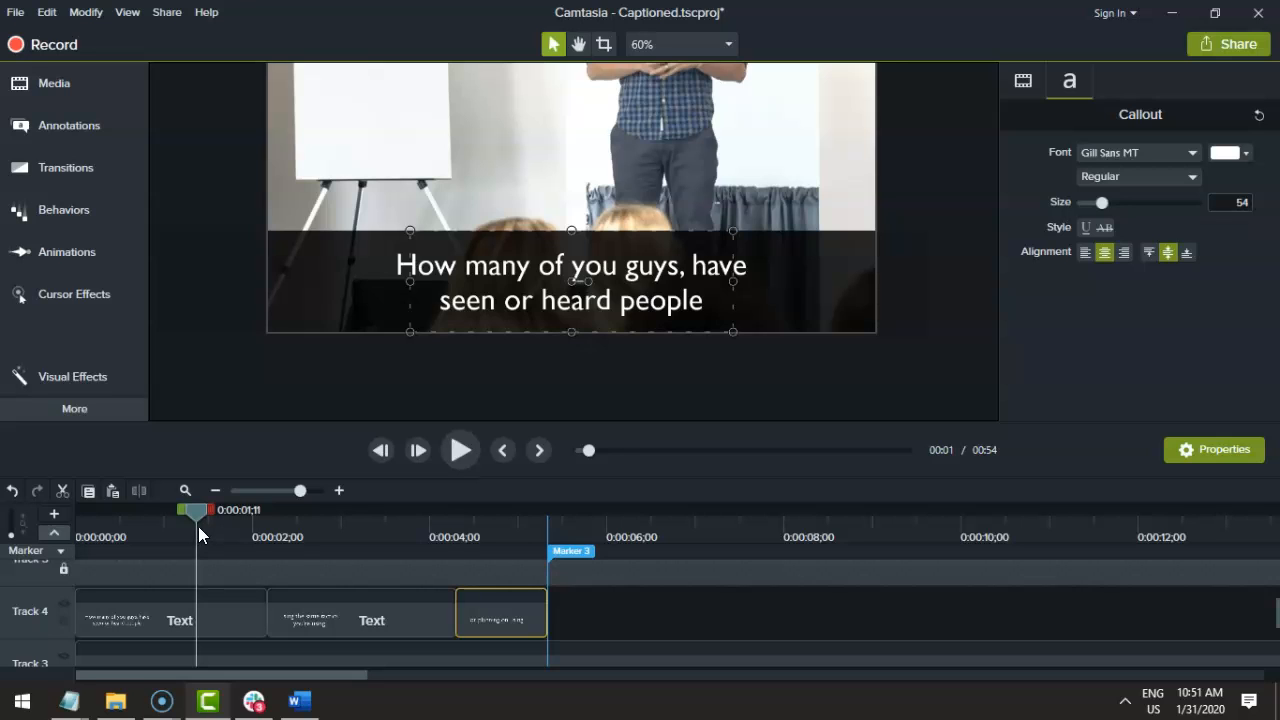
{"action": "left_click", "coordinate": [126, 528]}
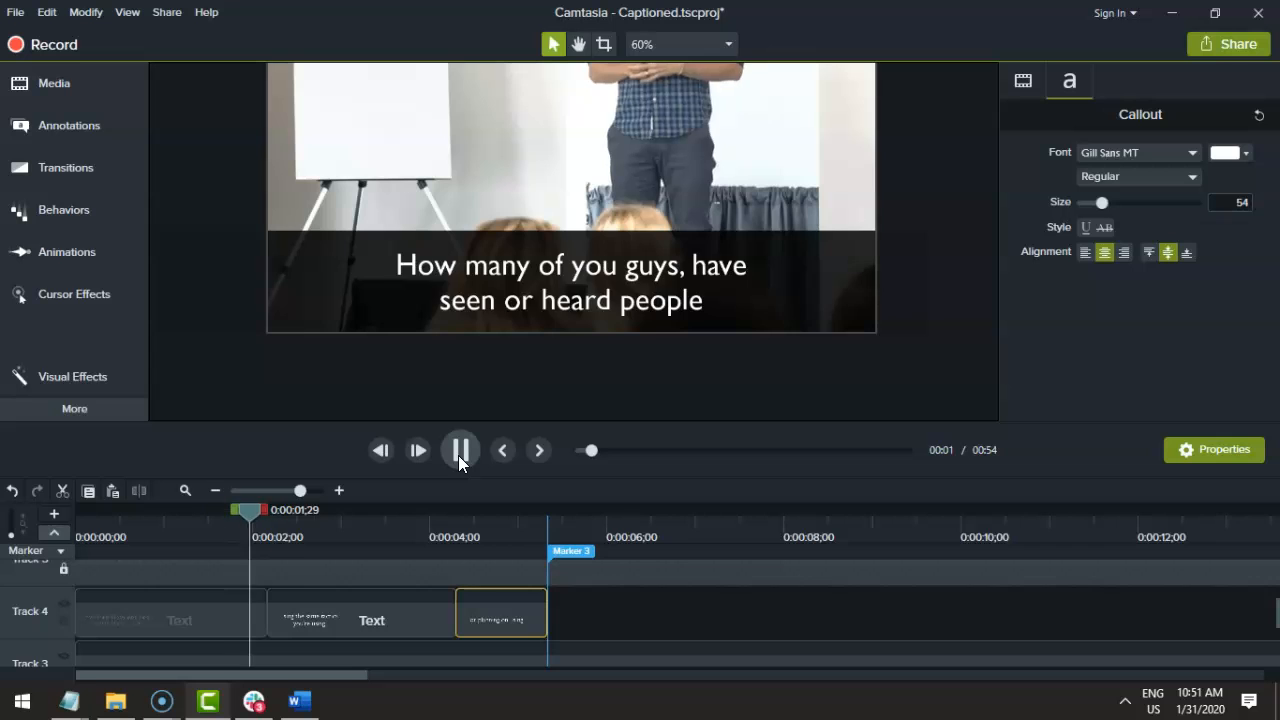
{"action": "left_click", "coordinate": [167, 536]}
{"action": "left_click", "coordinate": [455, 450]}
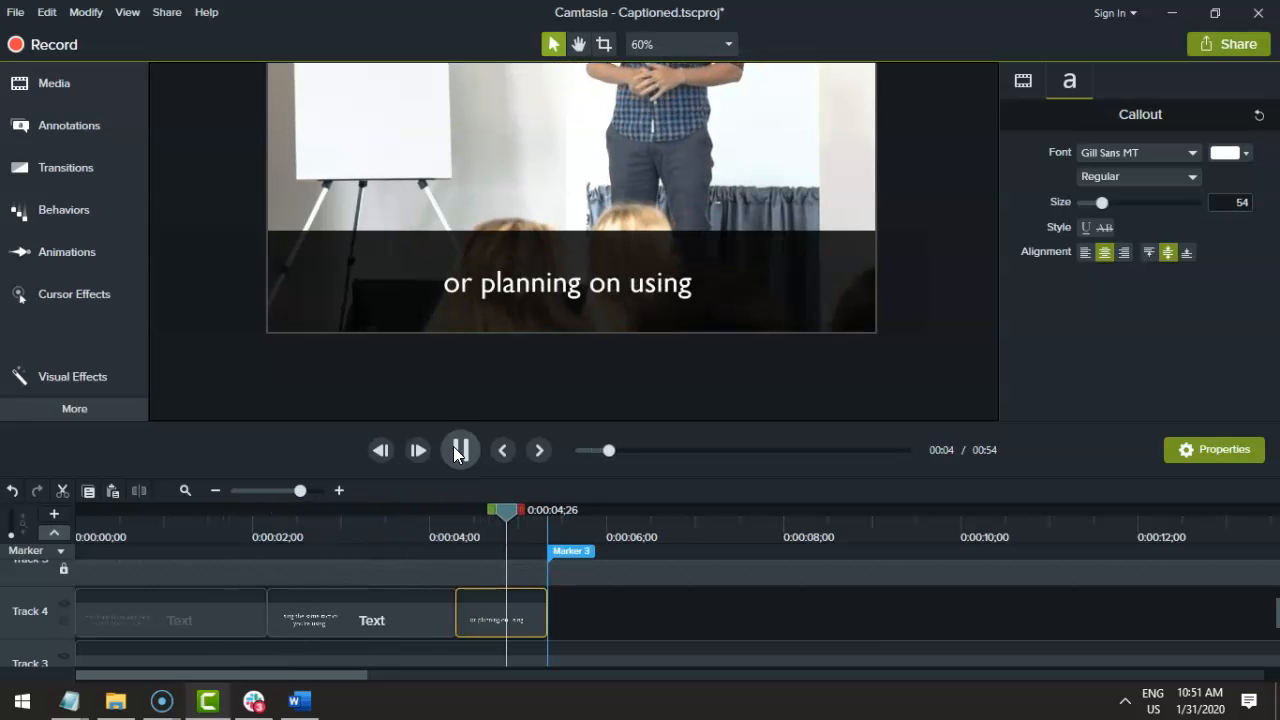
{"action": "left_click", "coordinate": [463, 450]}
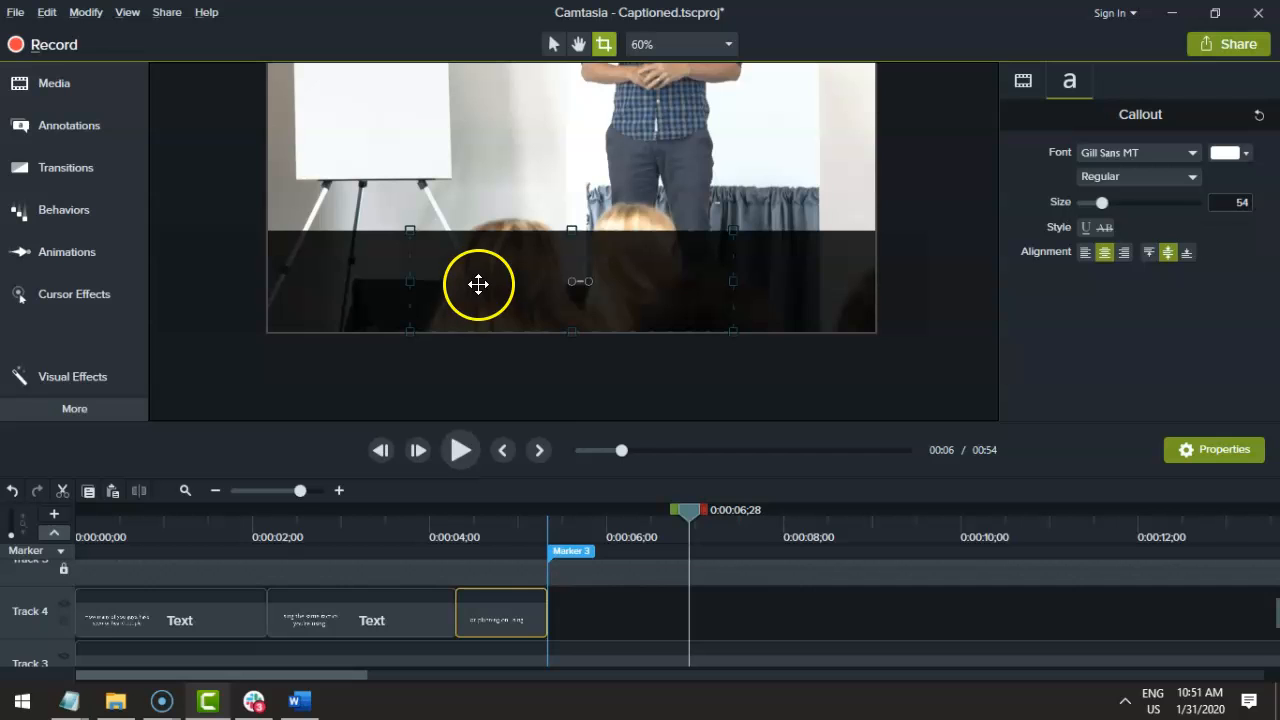
Select all timeline media and set the timeline selection from the start to the marker at the third caption's end
{"action": "key", "text": "Escape"}
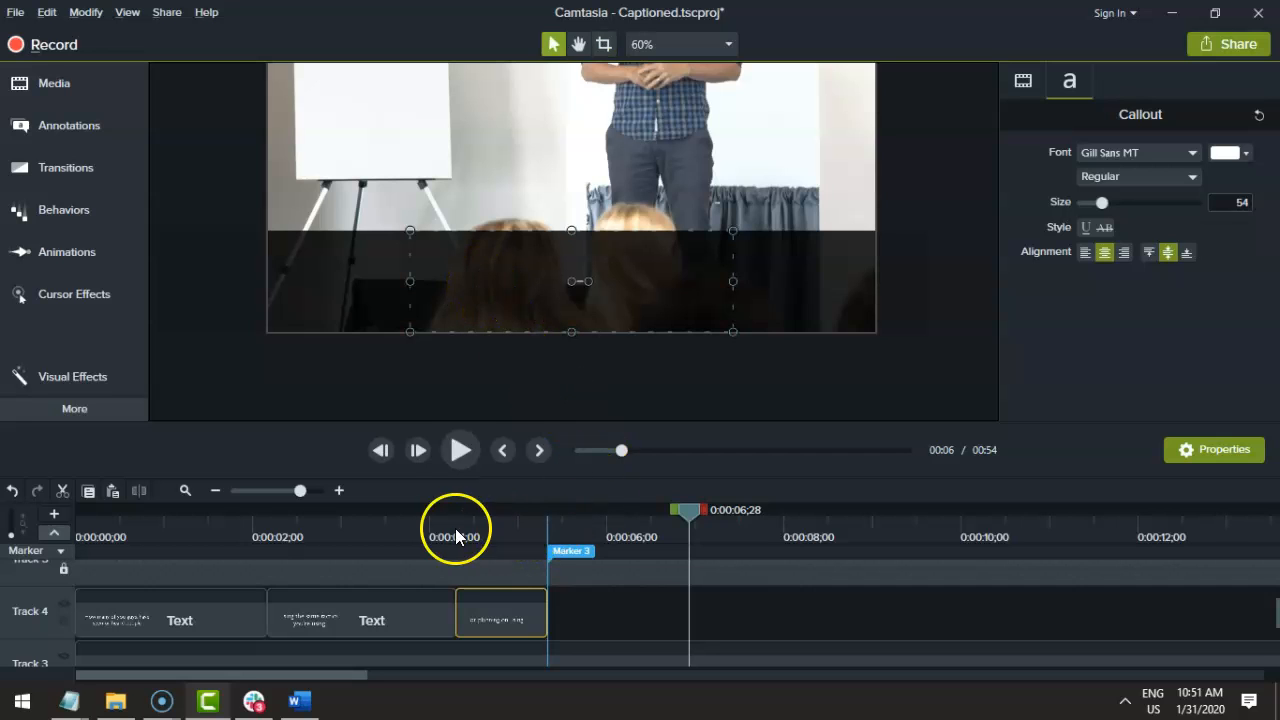
{"action": "left_click", "coordinate": [555, 195]}
{"action": "scroll", "coordinate": [563, 209], "scroll_direction": "down", "scroll_amount": 3}
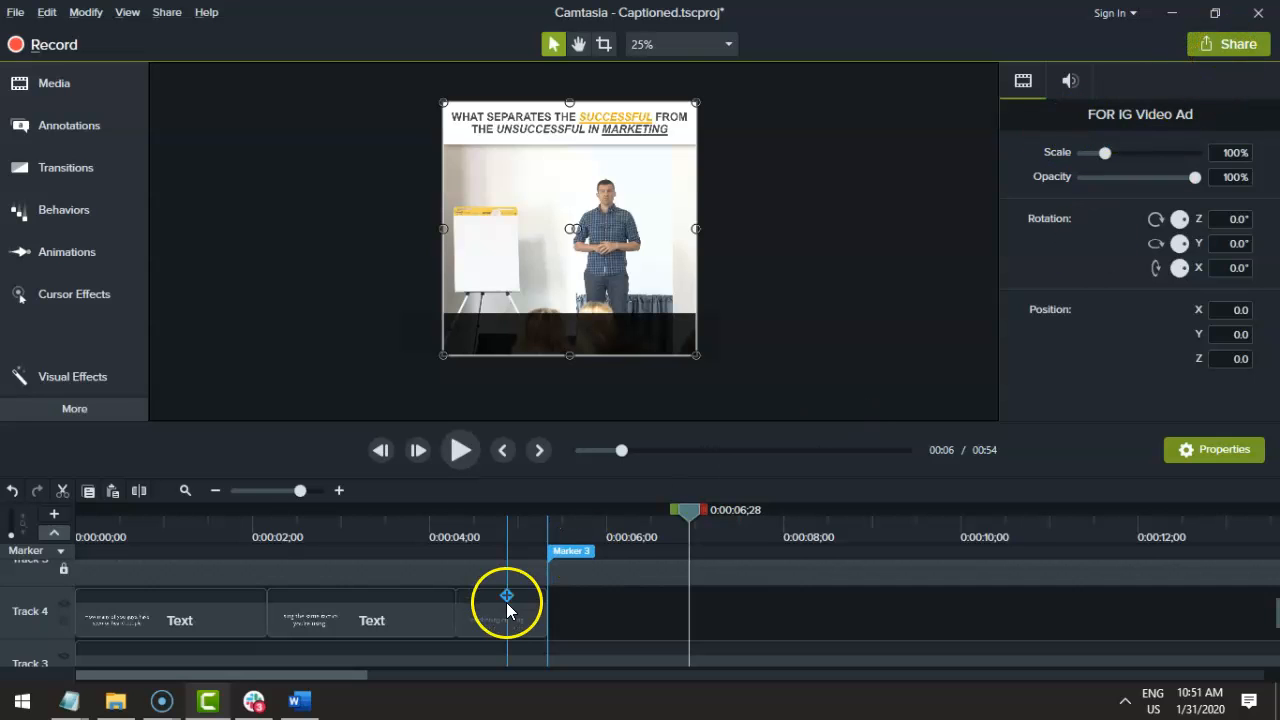
{"action": "left_click", "coordinate": [583, 608]}
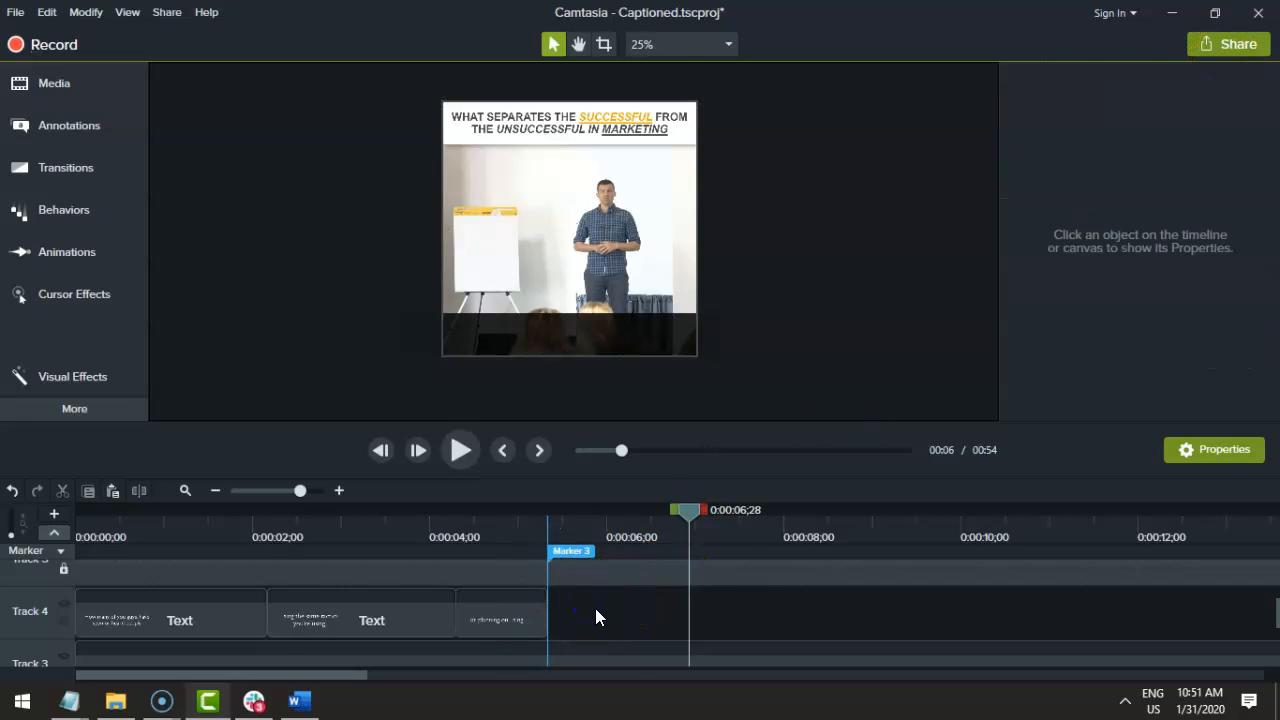
{"action": "scroll", "coordinate": [596, 617], "scroll_direction": "down", "scroll_amount": 2}
{"action": "key", "text": "ctrl+a"}
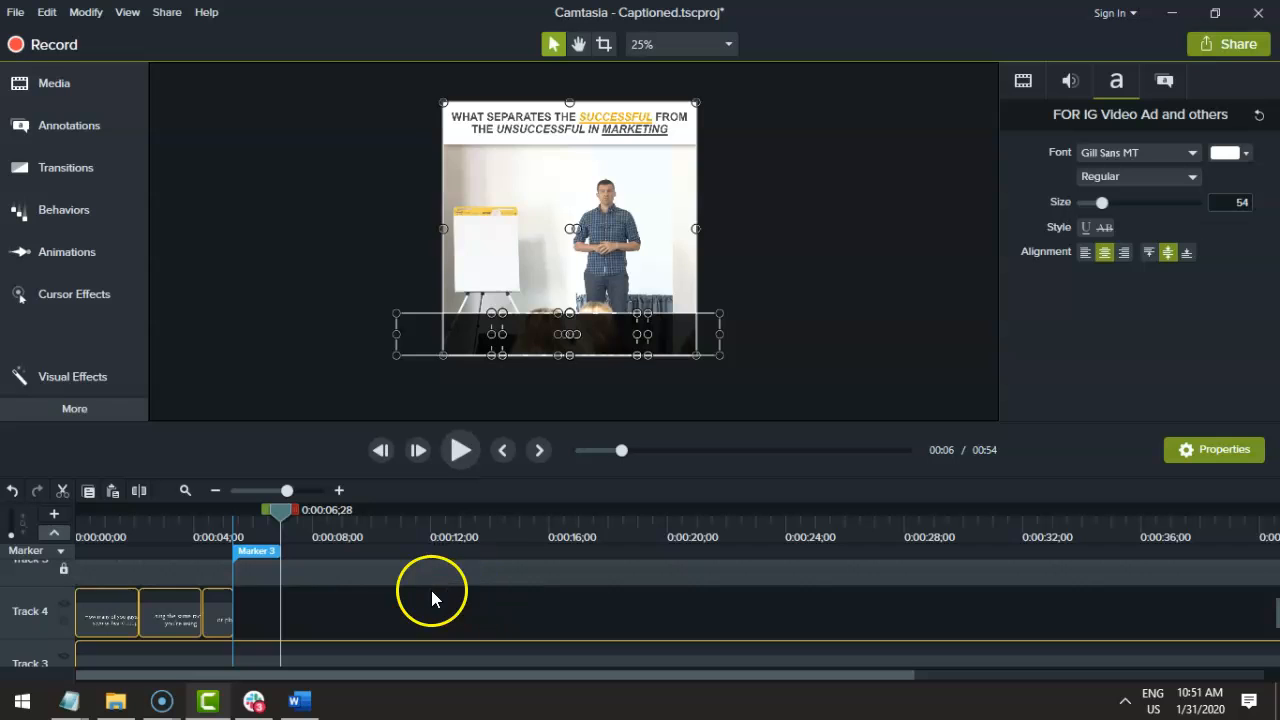
{"action": "left_click", "coordinate": [282, 518]}
{"action": "scroll", "coordinate": [365, 625], "scroll_direction": "down", "scroll_amount": 1}
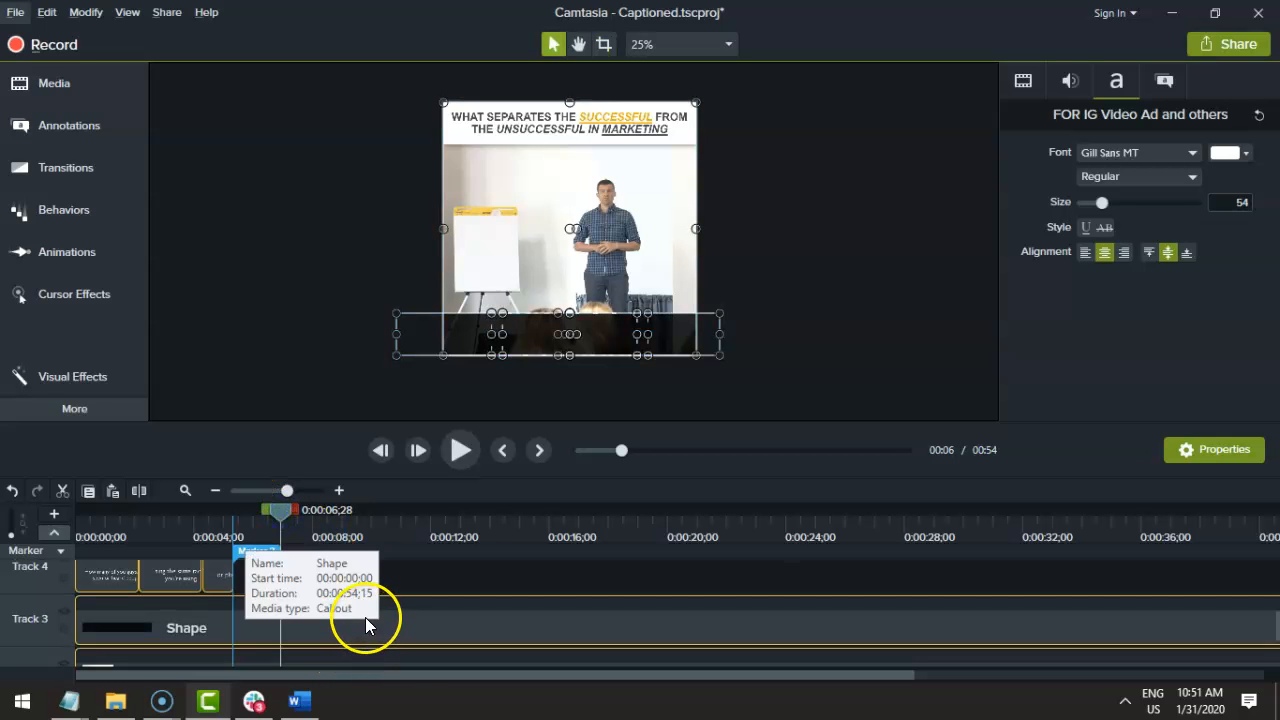
{"action": "left_click", "coordinate": [222, 530]}
{"action": "left_click_drag", "start_coordinate": [222, 530], "coordinate": [20, 500]}
Produce the timeline selection as MP4 - Smart Player (HTML5) without a controller, checking the size and keeping the existing video options
{"action": "right_click", "coordinate": [173, 590]}
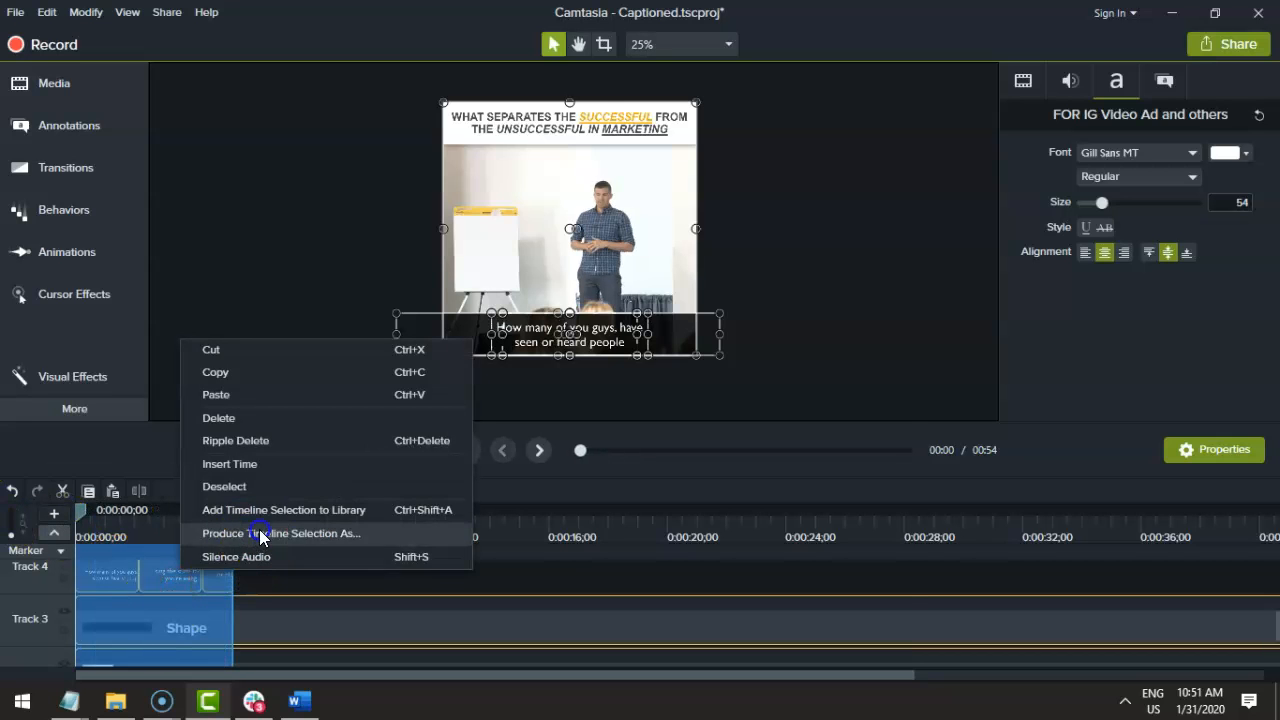
{"action": "left_click", "coordinate": [262, 533]}
{"action": "left_click", "coordinate": [776, 605]}
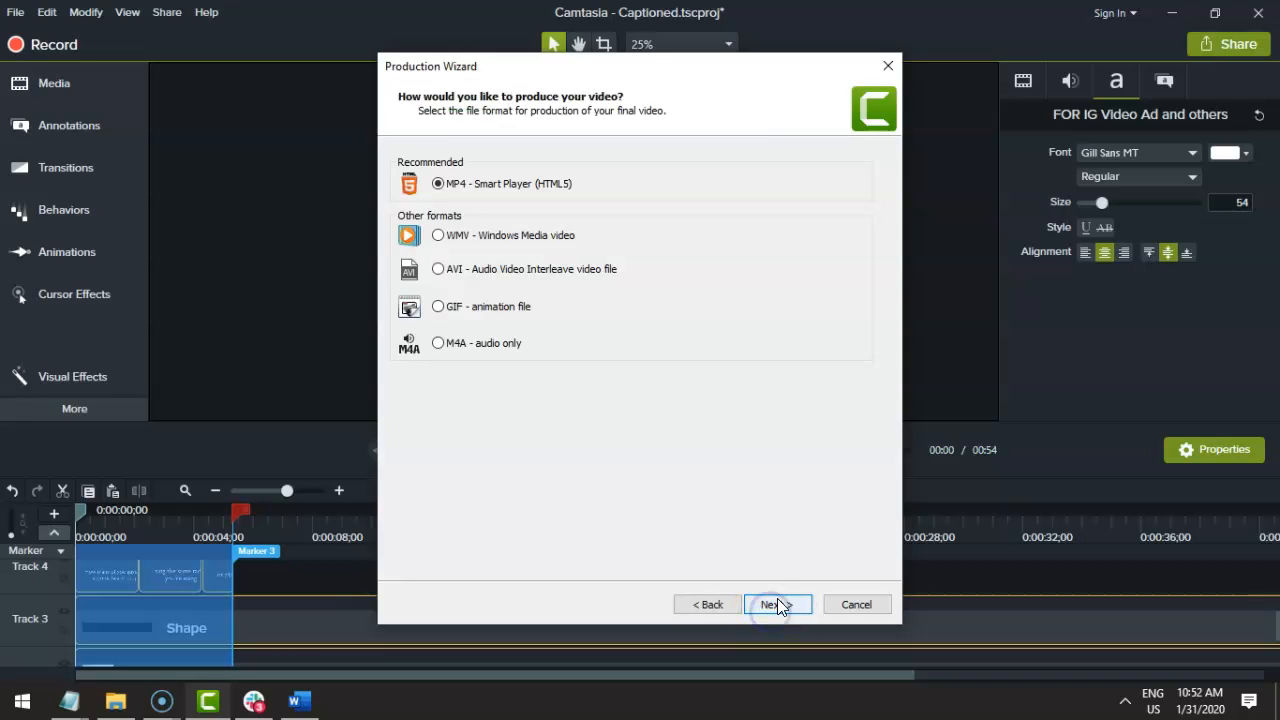
{"action": "left_click", "coordinate": [777, 604]}
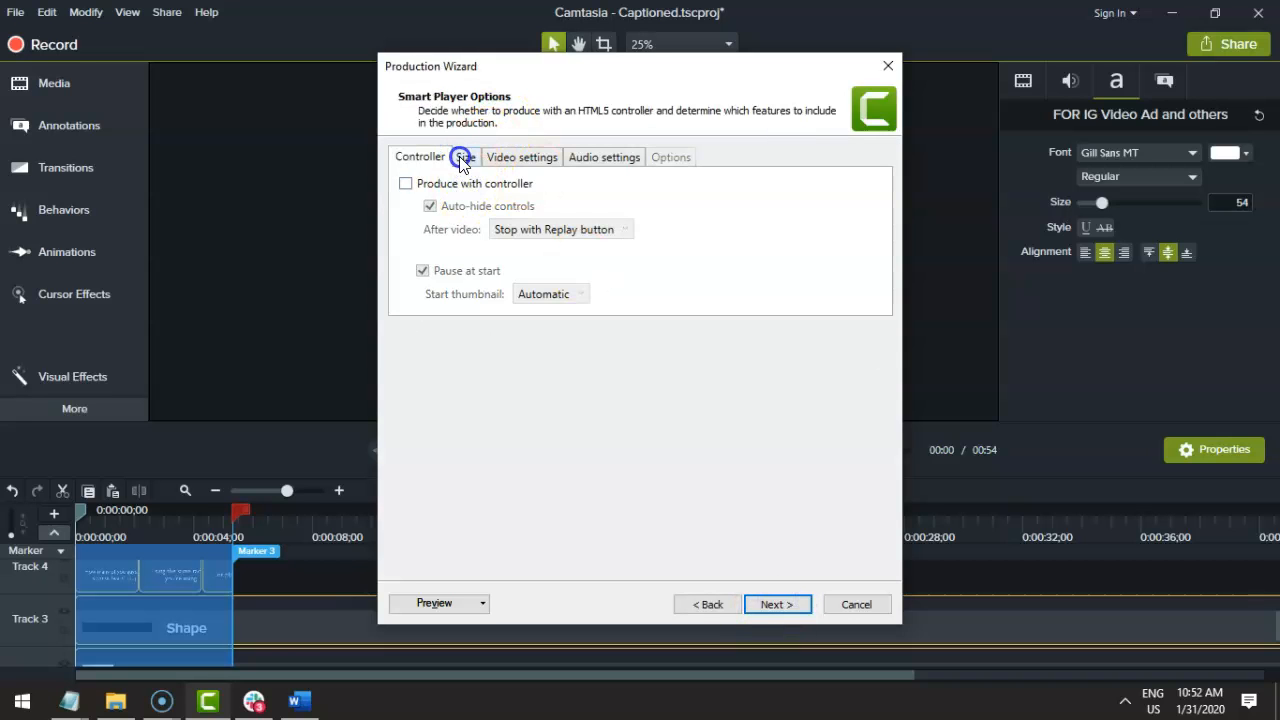
{"action": "left_click", "coordinate": [462, 160]}
{"action": "left_click", "coordinate": [773, 605]}
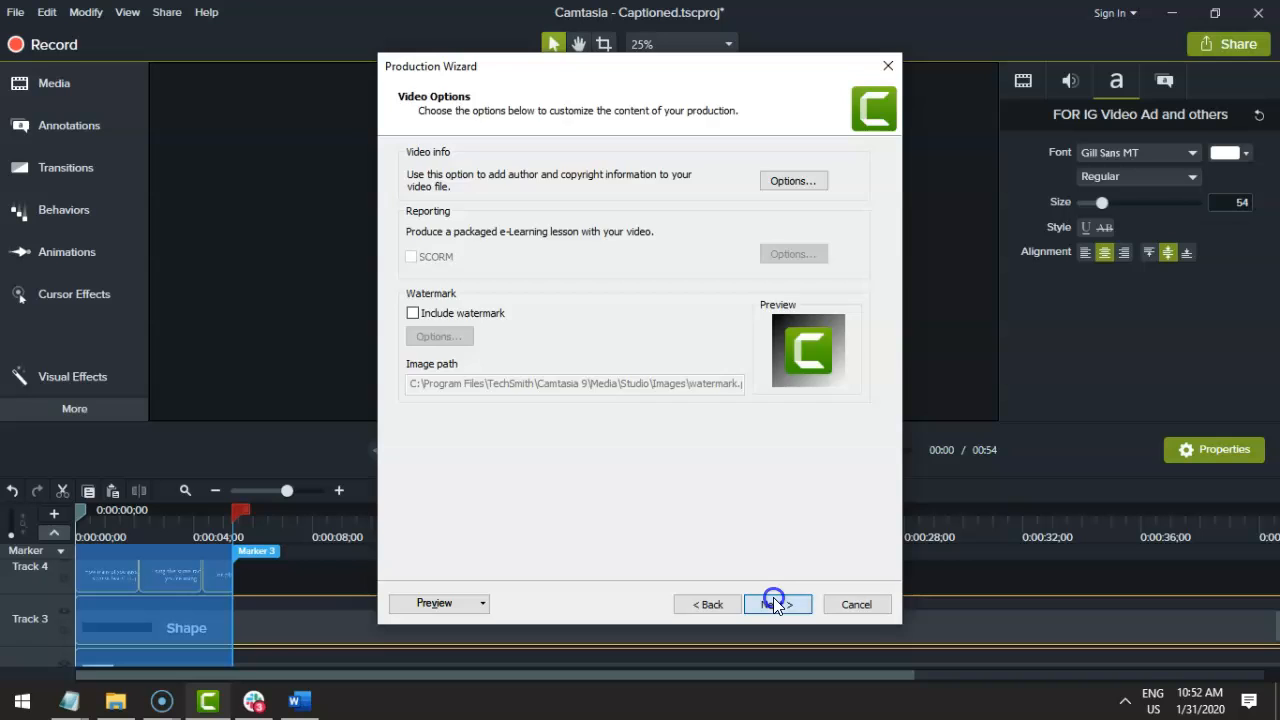
{"action": "left_click", "coordinate": [775, 605]}
Render the production under the name "Captioned_samp" and open the 2020 output folder in File Explorer
{"action": "left_click", "coordinate": [642, 197]}
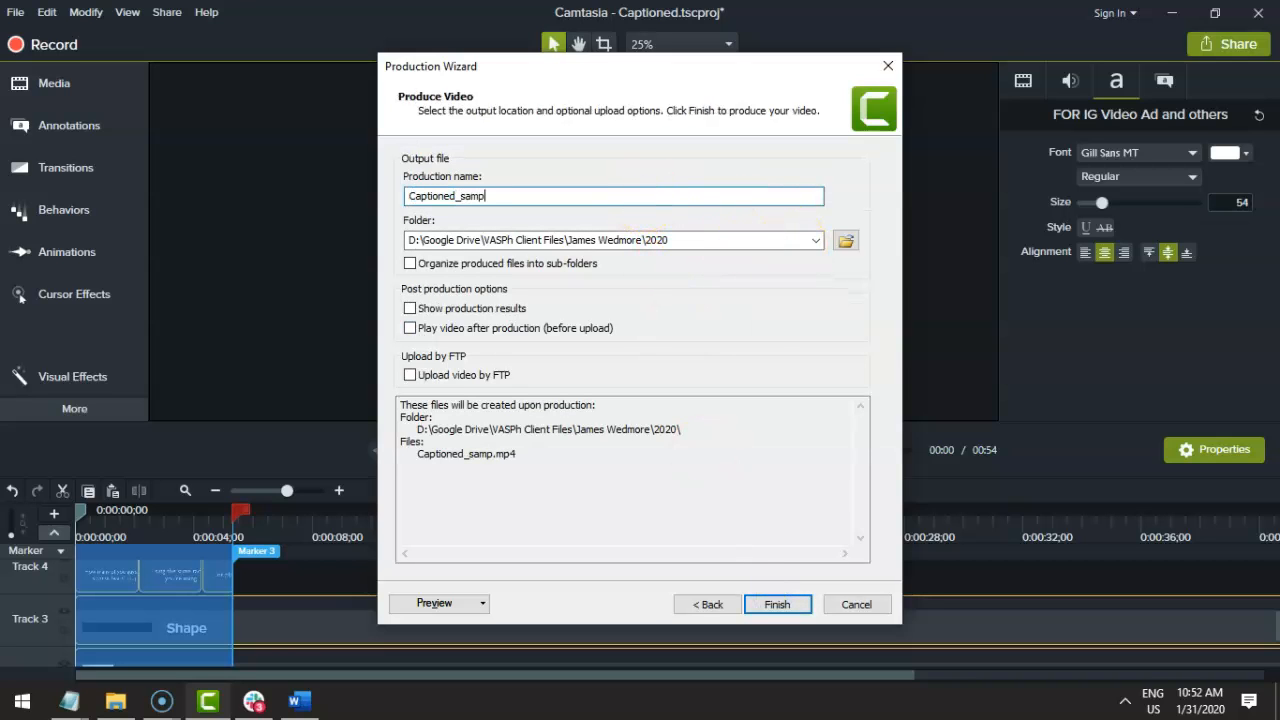
{"action": "left_click", "coordinate": [777, 605]}
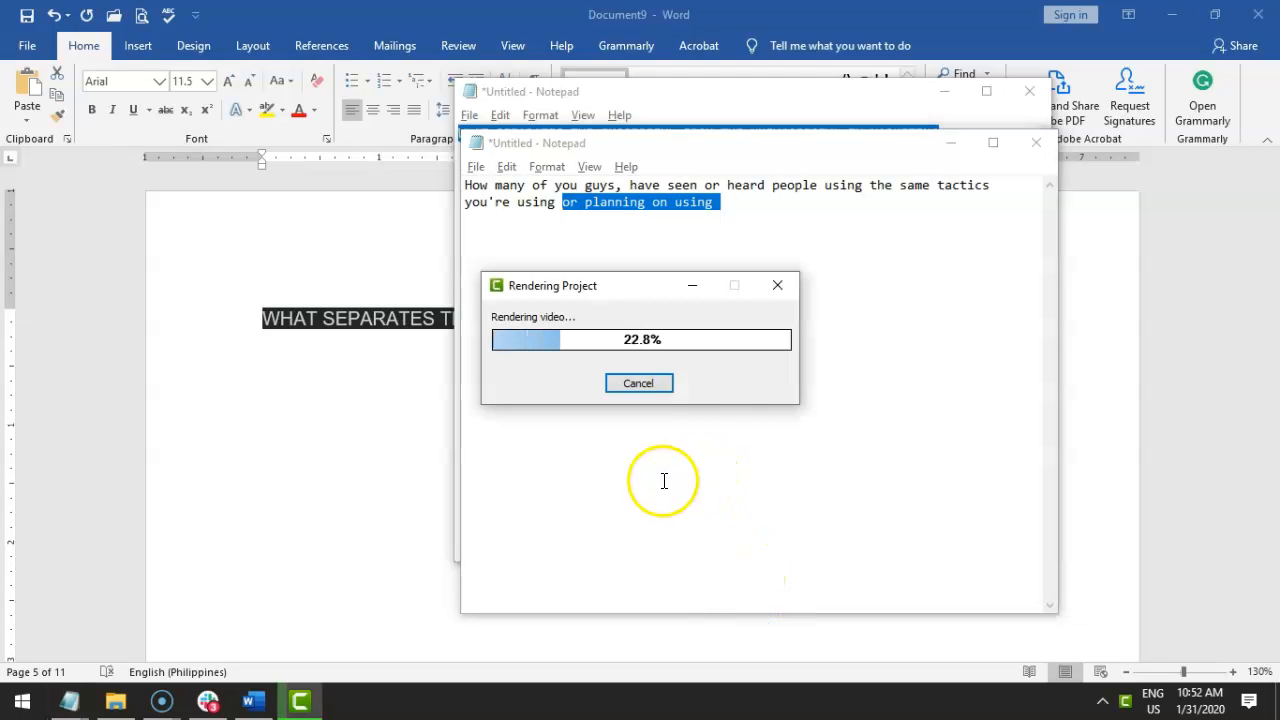
{"action": "mouse_move", "coordinate": [205, 700]}
{"action": "left_click", "coordinate": [115, 700]}
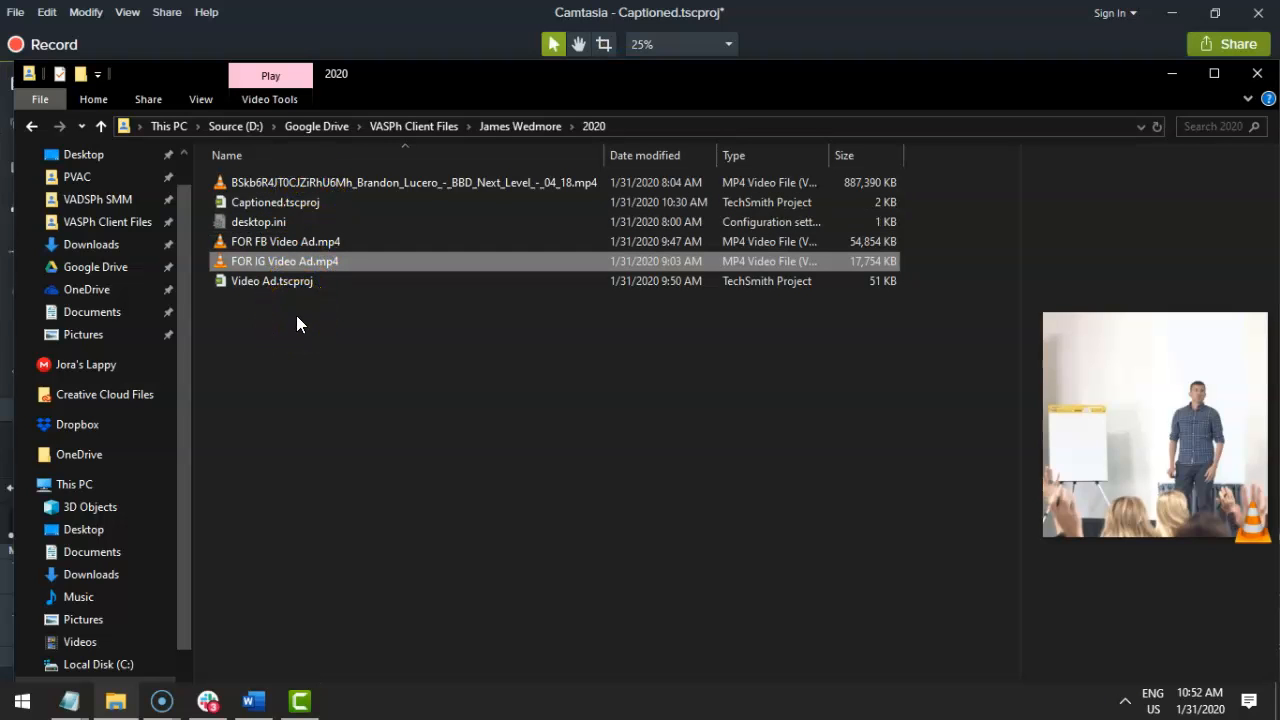
Play Captioned_sample.mp4 from the 2020 folder in VLC to check the headline and captions, and pause it
{"action": "left_click", "coordinate": [308, 228]}
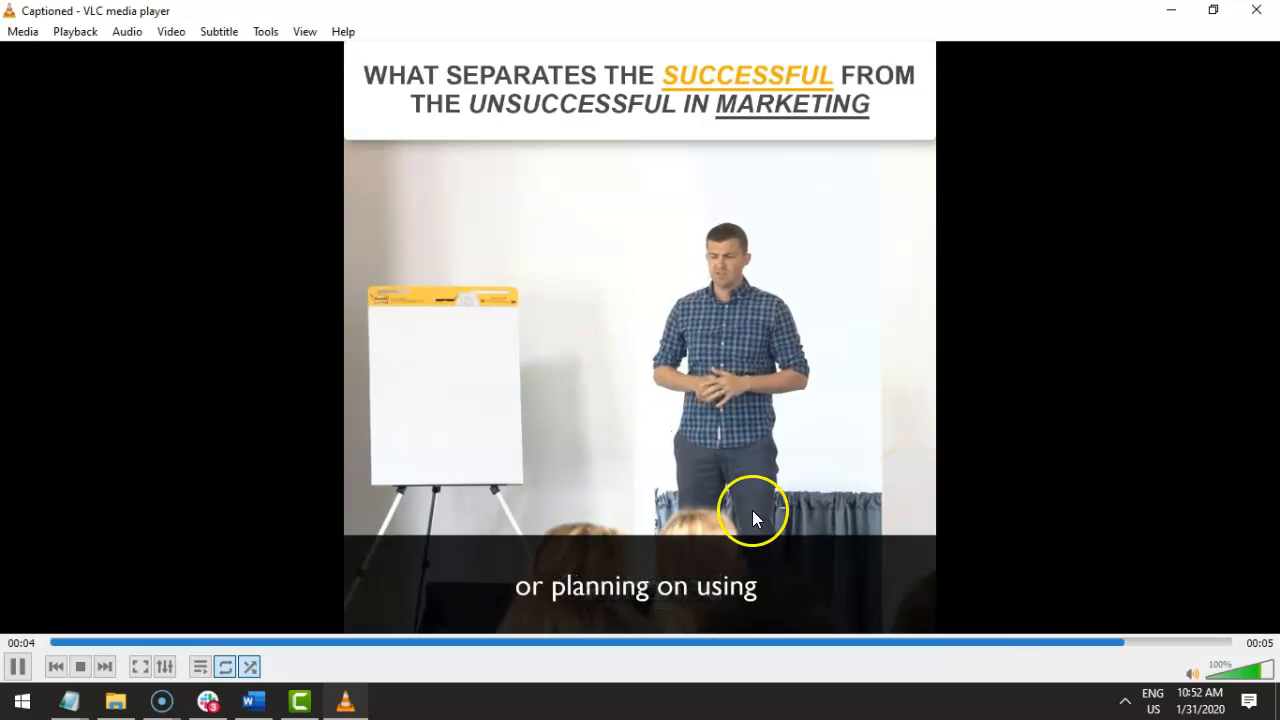
{"action": "left_click", "coordinate": [9, 671]}
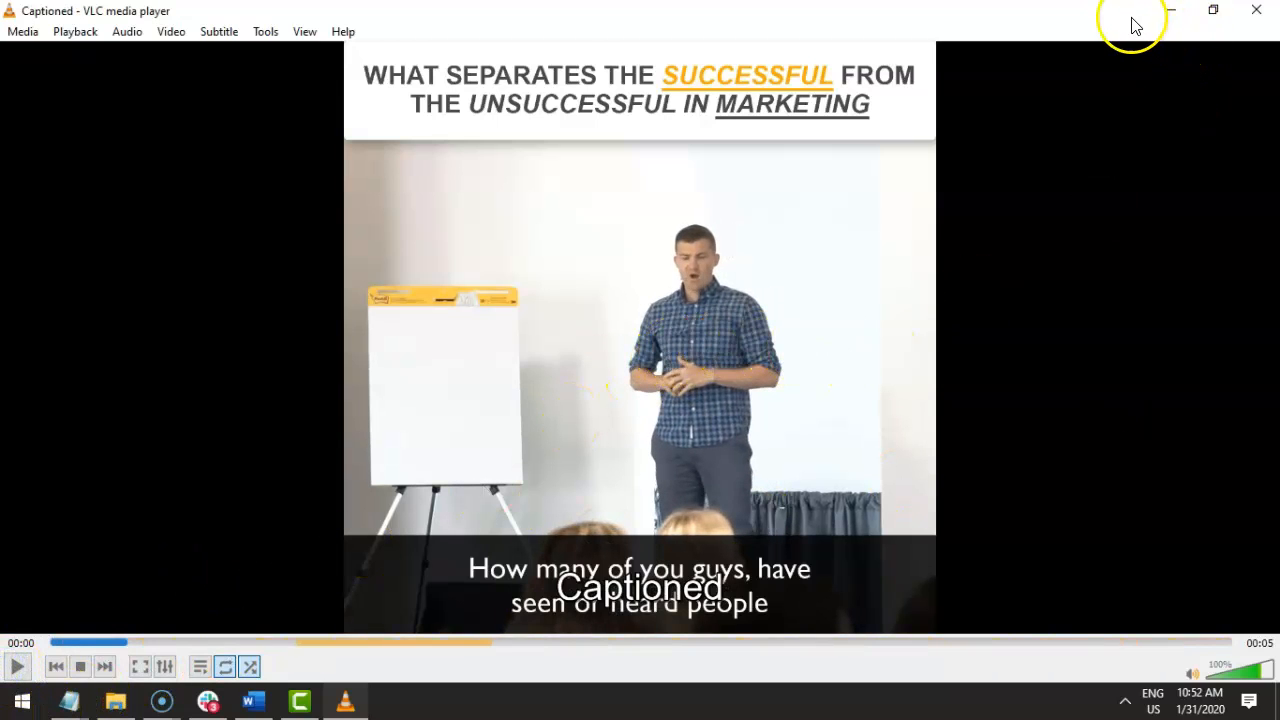
{"action": "mouse_move", "coordinate": [277, 714]}
{"action": "key", "text": "alt+Tab"}
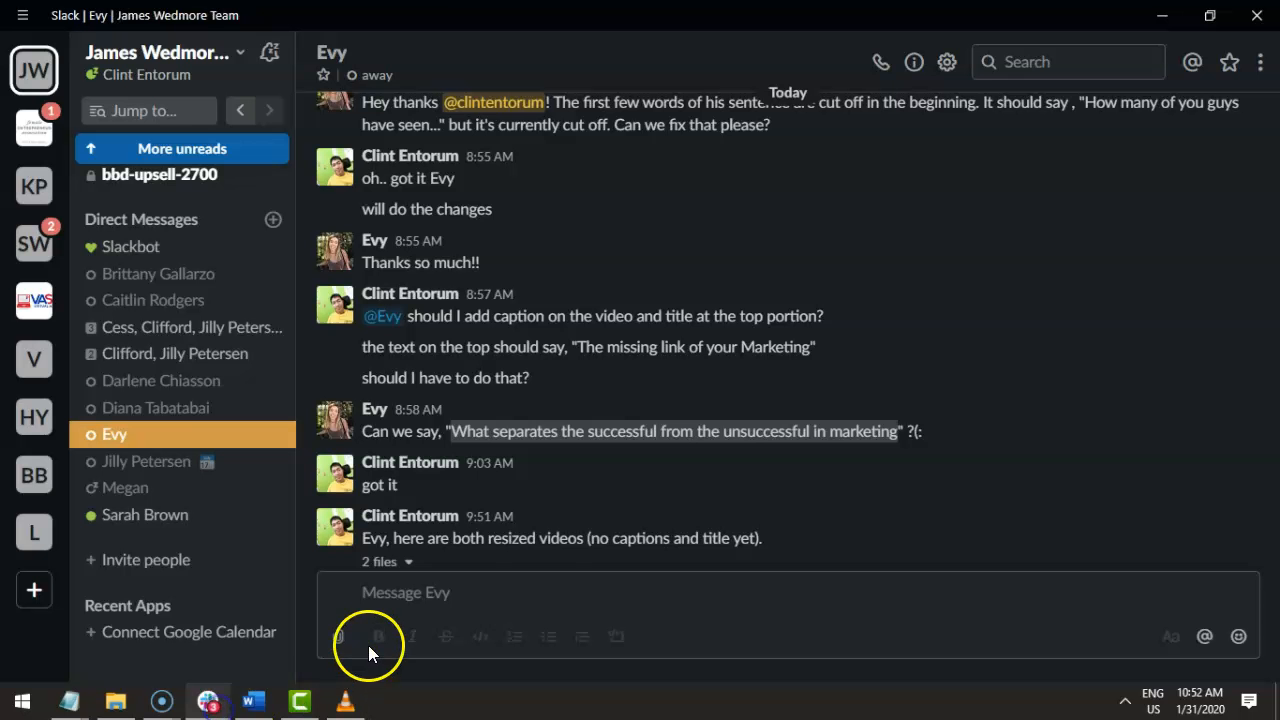
{"action": "key", "text": "alt+Tab"}
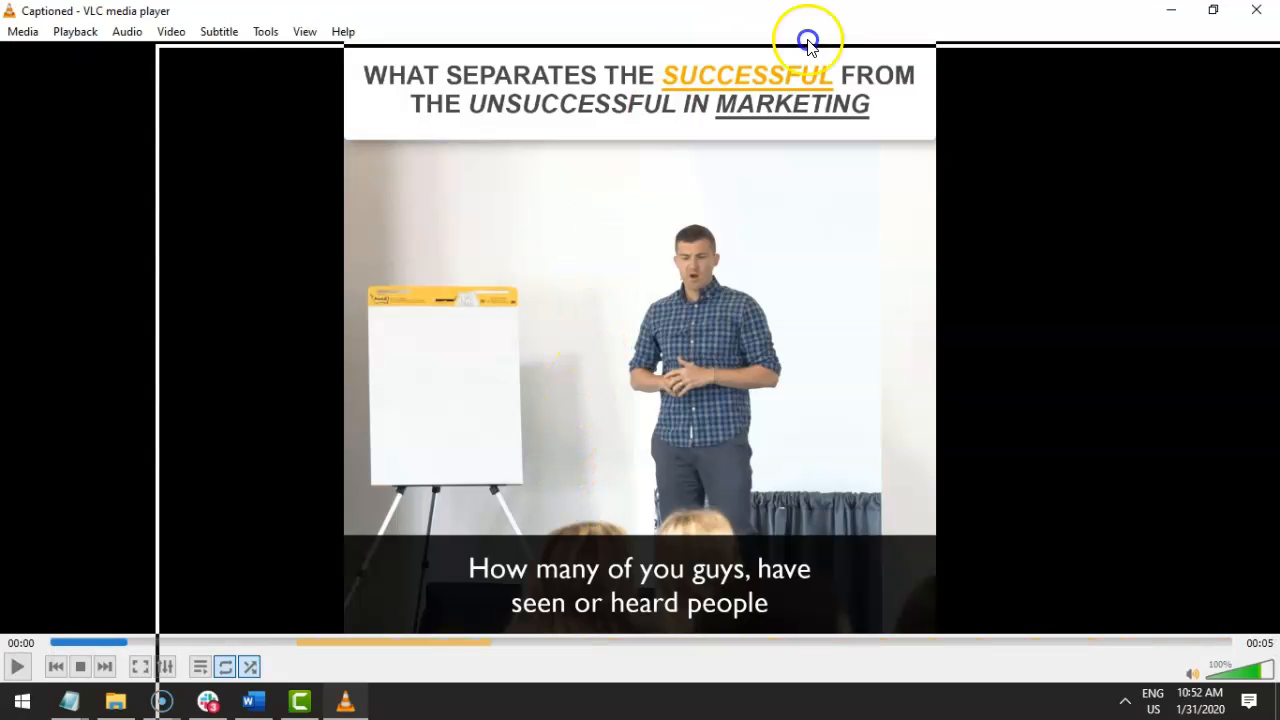
{"action": "left_click_drag", "start_coordinate": [805, 12], "coordinate": [800, 280]}
In the Slack conversation with the client contact, write a greeting by name followed by "here's a sample for IG video with subtitle or caption"
{"action": "left_click", "coordinate": [528, 529]}
{"action": "left_click", "coordinate": [481, 590]}
{"action": "type", "text": "H"}
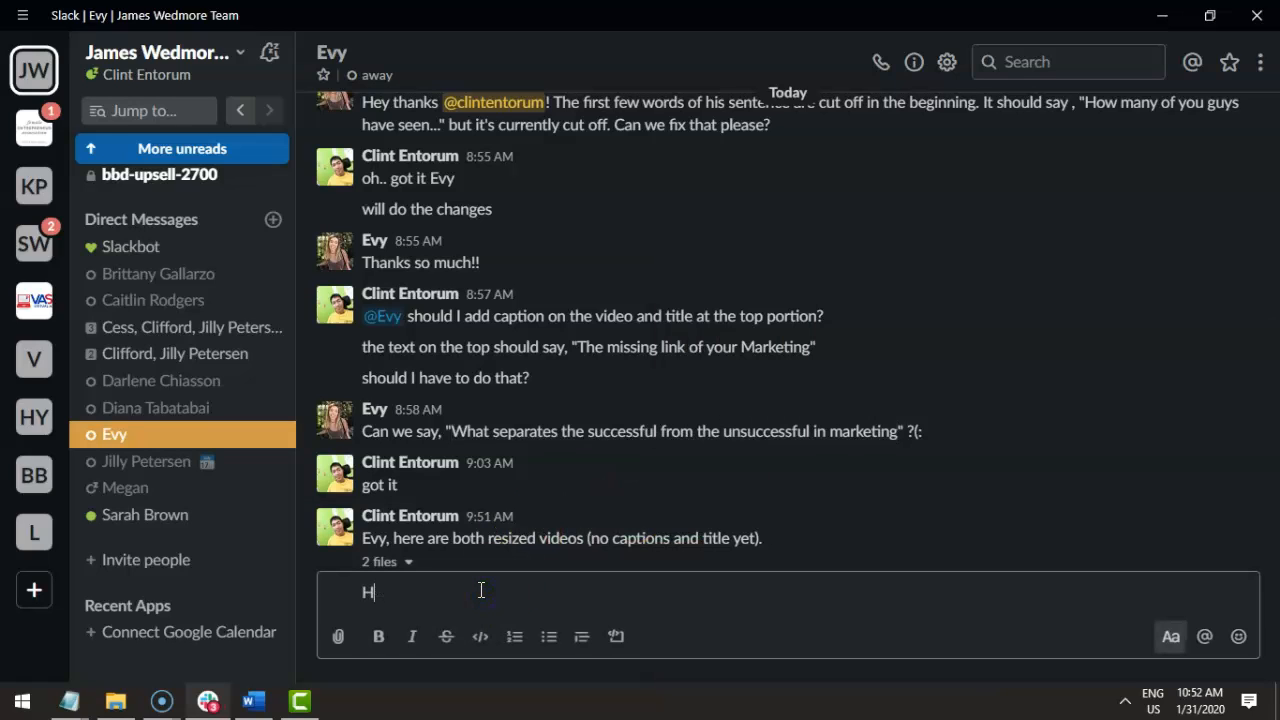
{"action": "type", "text": " ithere"}
{"action": "key", "text": "BackSpace"}
{"action": "key", "text": "BackSpace"}
{"action": "key", "text": "BackSpace"}
{"action": "type", "text": "i thre"}
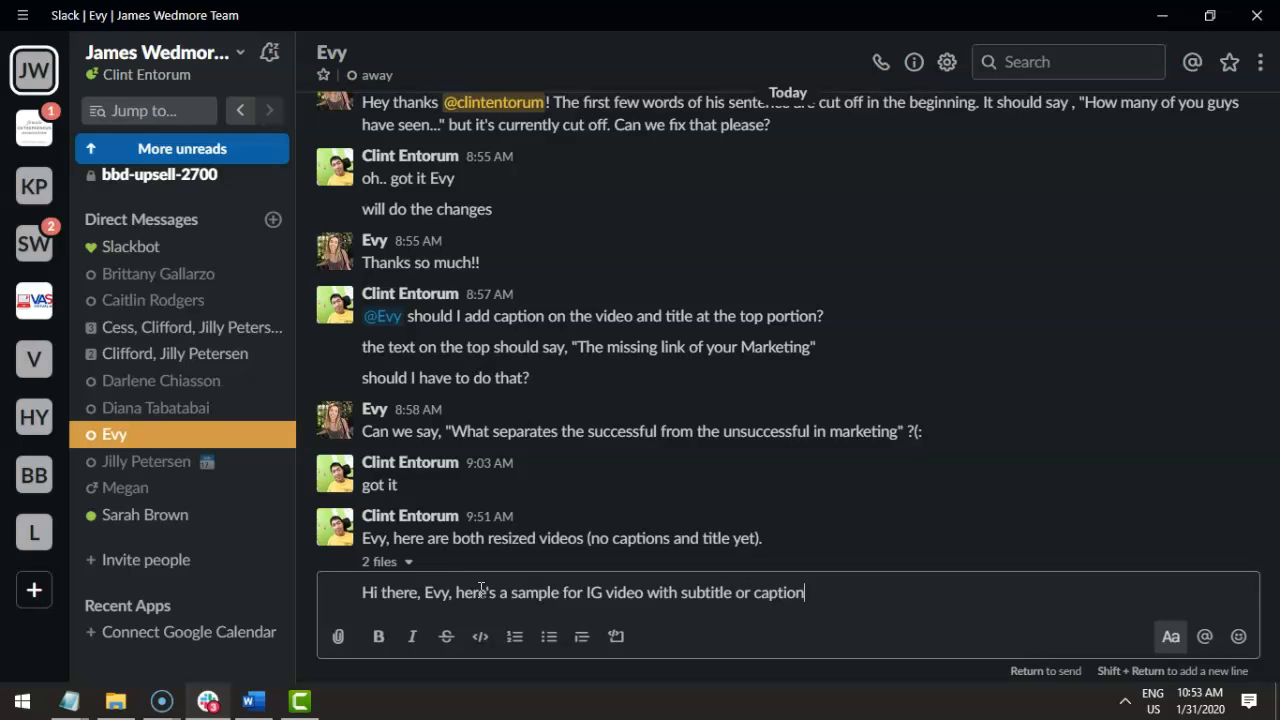
{"action": "key", "text": "shift+Return"}
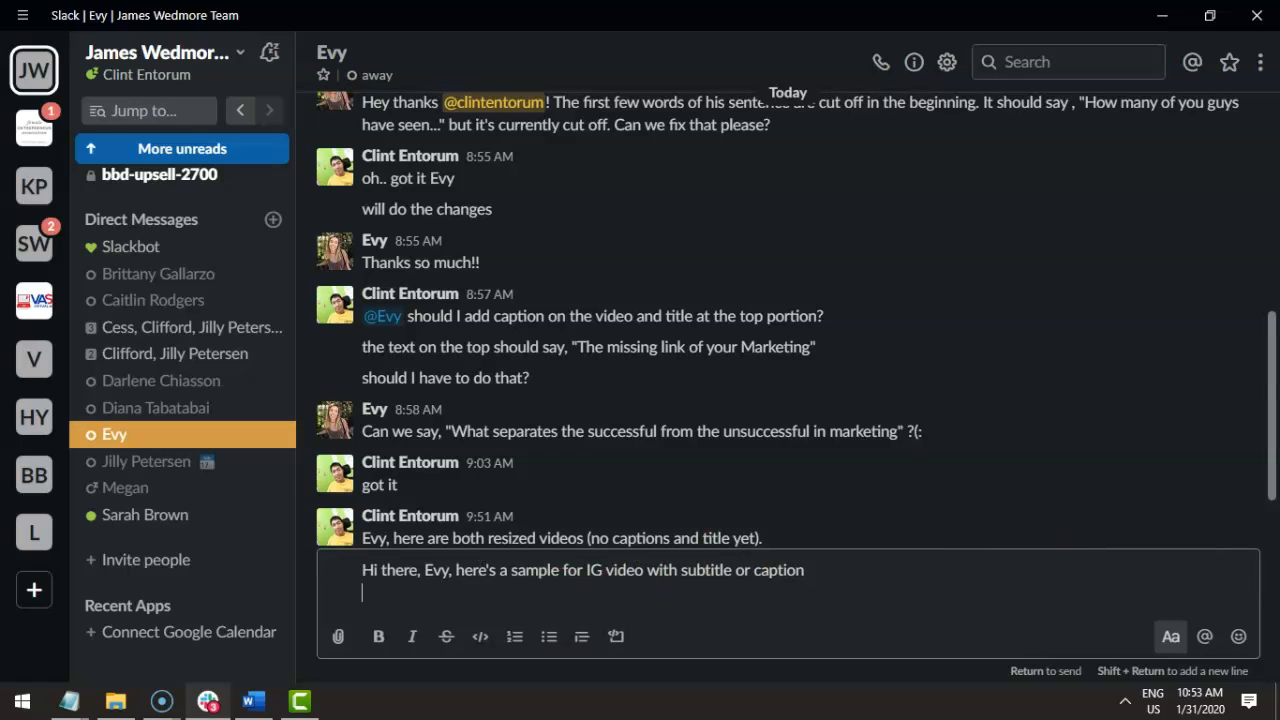
Attach Captioned_sample.mp4 from the 2020 folder to the drafted Slack message and upload it to the contact
{"action": "left_click", "coordinate": [115, 703]}
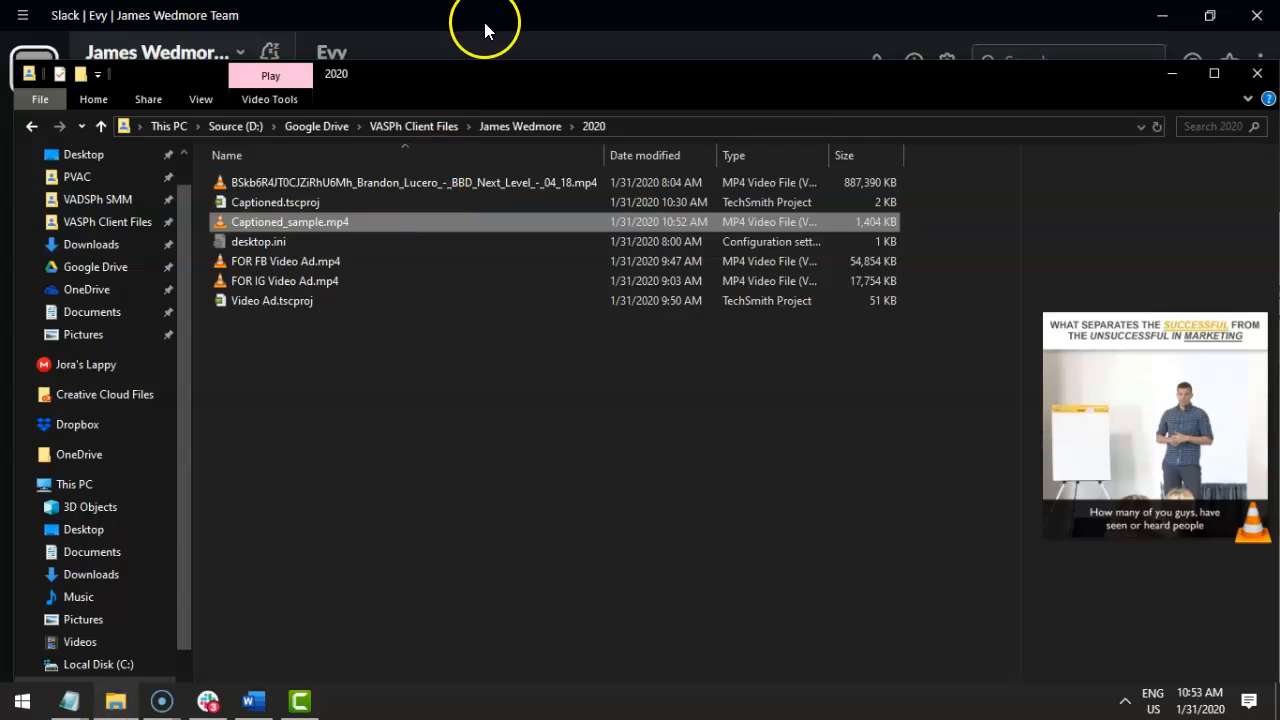
{"action": "left_click", "coordinate": [485, 28]}
{"action": "key", "text": "super+Right"}
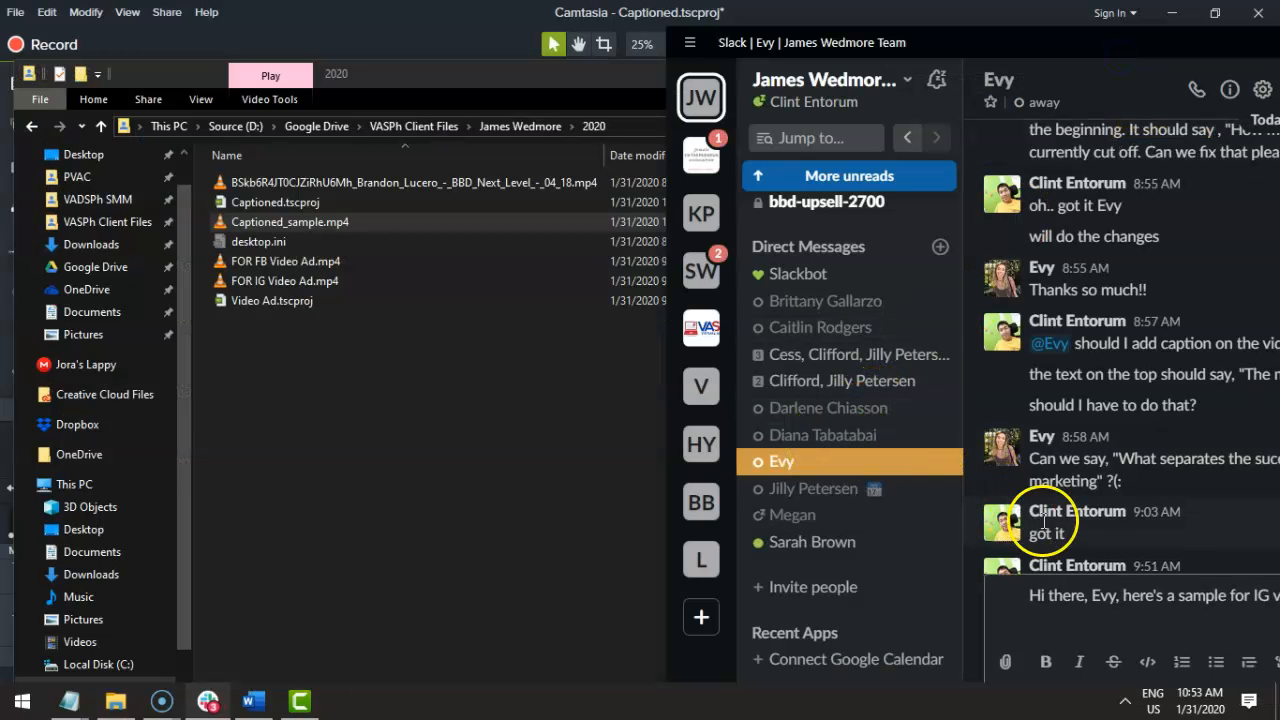
{"action": "left_click_drag", "start_coordinate": [300, 221], "coordinate": [1078, 615]}
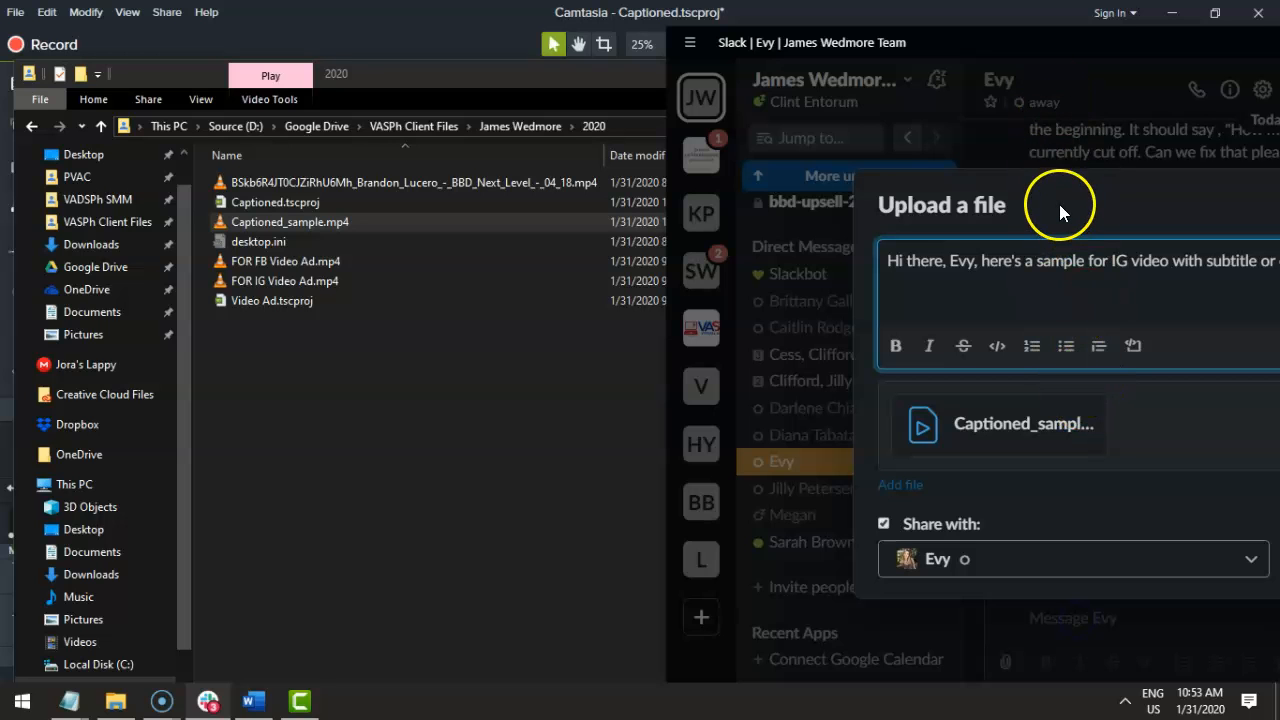
{"action": "left_click_drag", "start_coordinate": [980, 49], "coordinate": [573, 48]}
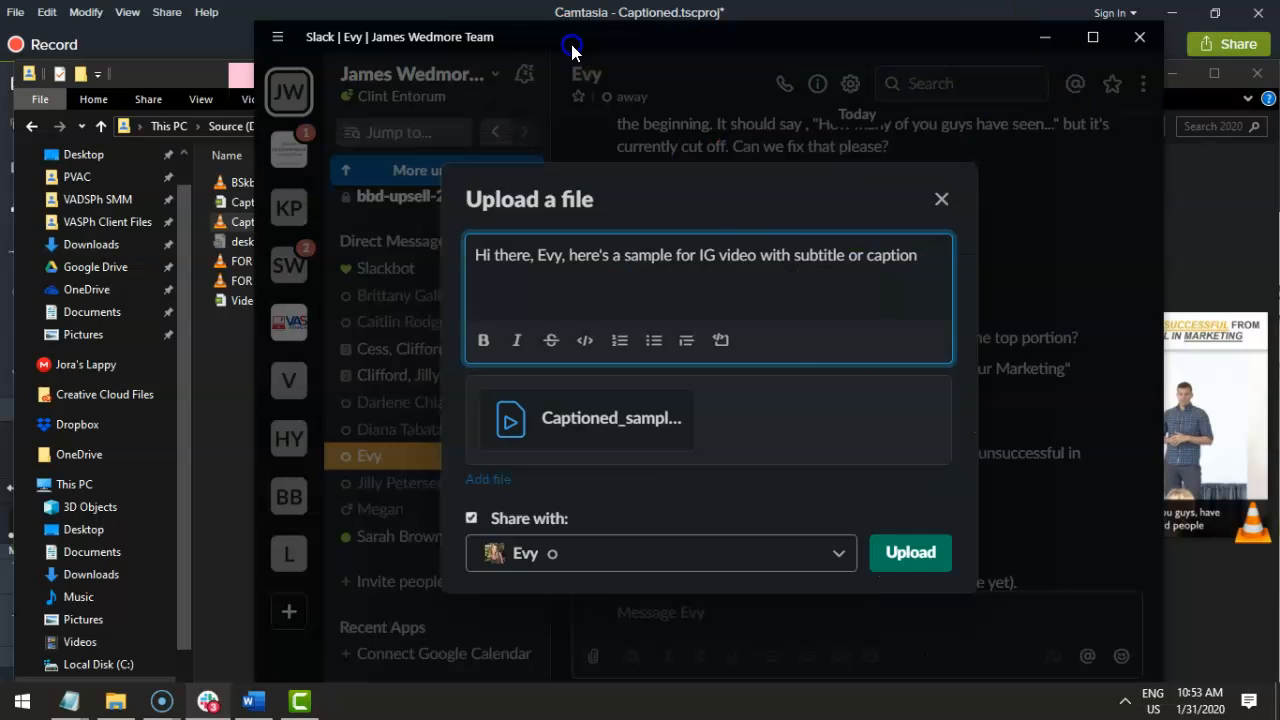
{"action": "left_click", "coordinate": [922, 548]}
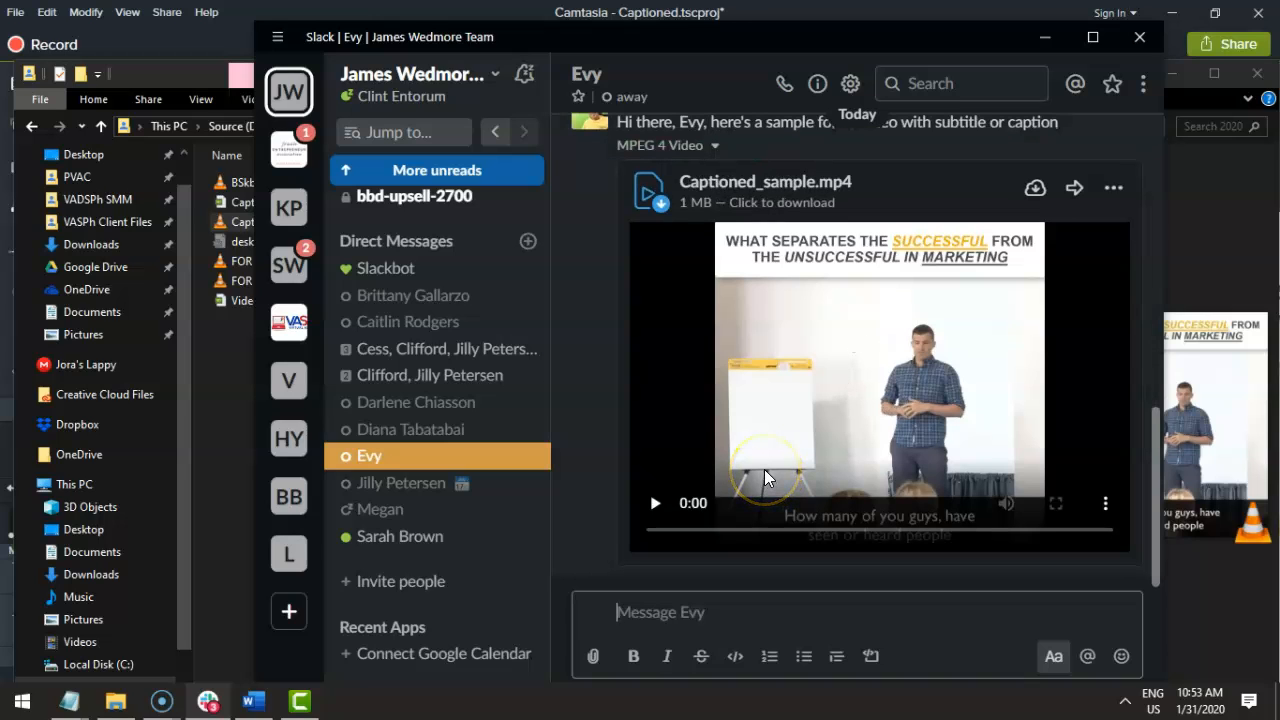
Play the uploaded sample inside the Slack conversation to check its captions, and return to the Captioned project in Camtasia
{"action": "left_click", "coordinate": [658, 505]}
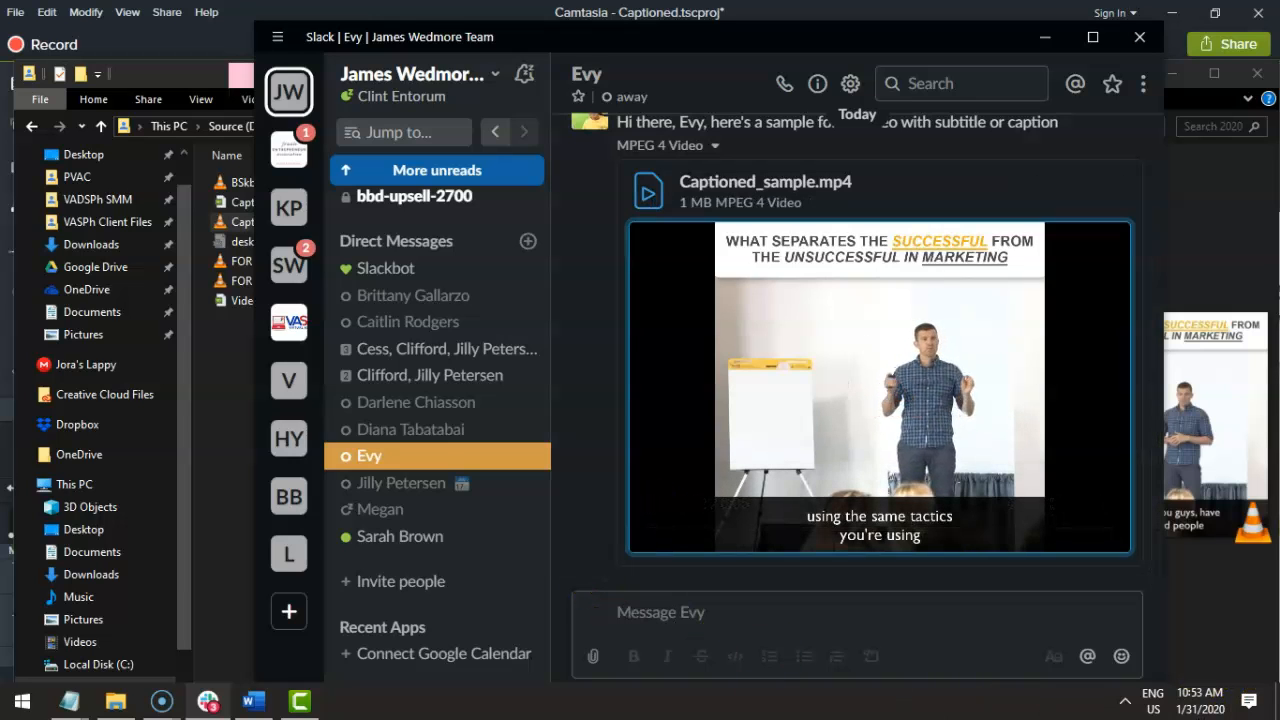
{"action": "left_click", "coordinate": [797, 528]}
{"action": "left_click", "coordinate": [656, 504]}
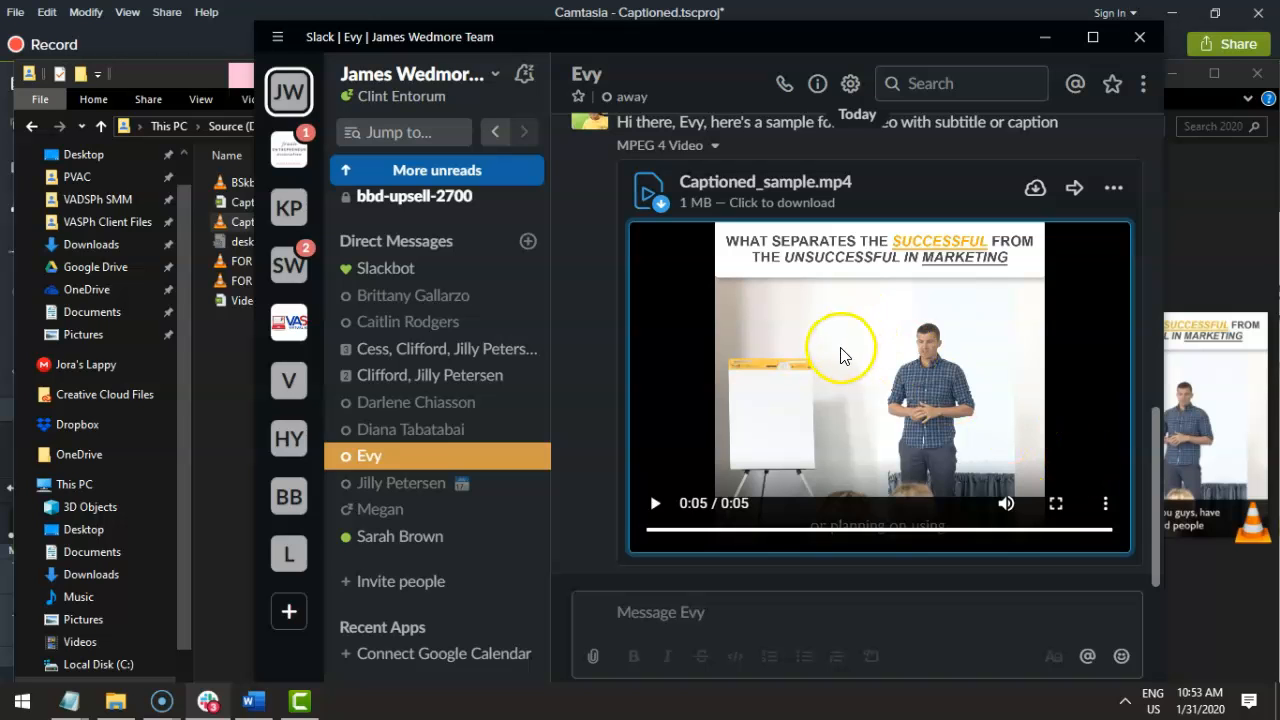
{"action": "left_click", "coordinate": [302, 700]}
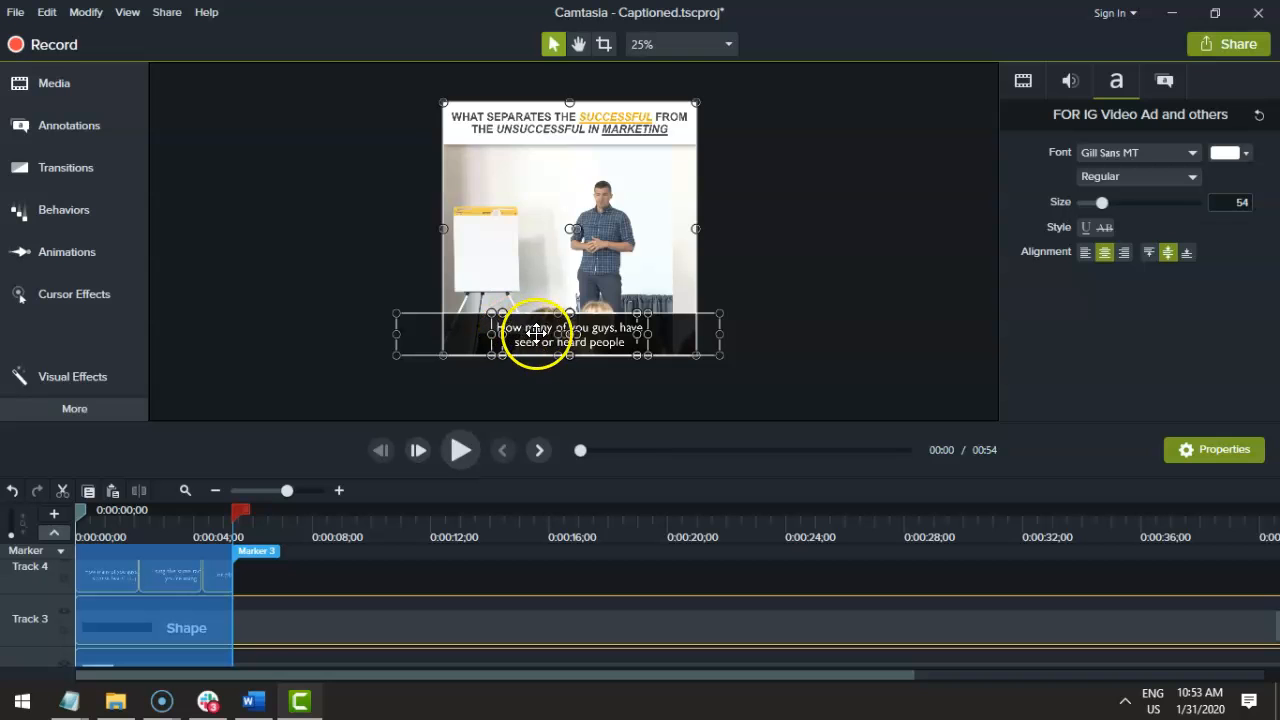
{"action": "left_click", "coordinate": [180, 586]}
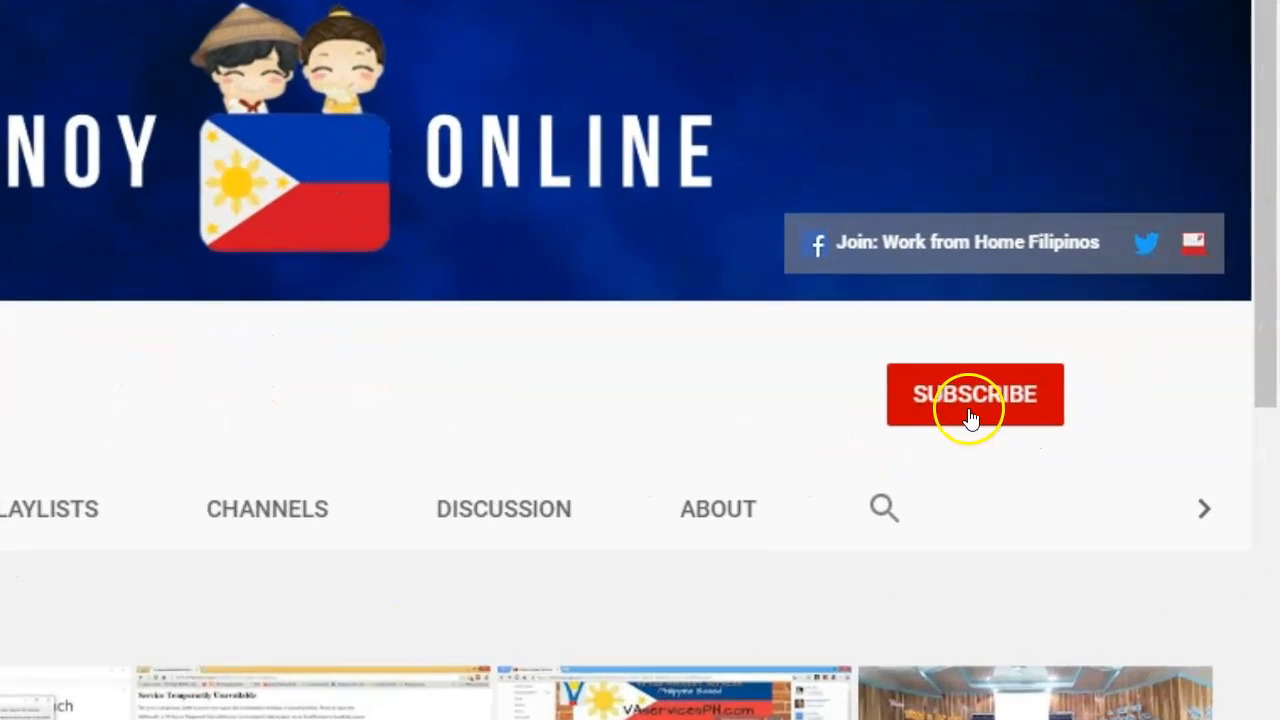
Subscribe to the Pinoy Online YouTube channel and set its notifications to All
{"action": "left_click", "coordinate": [1106, 370]}
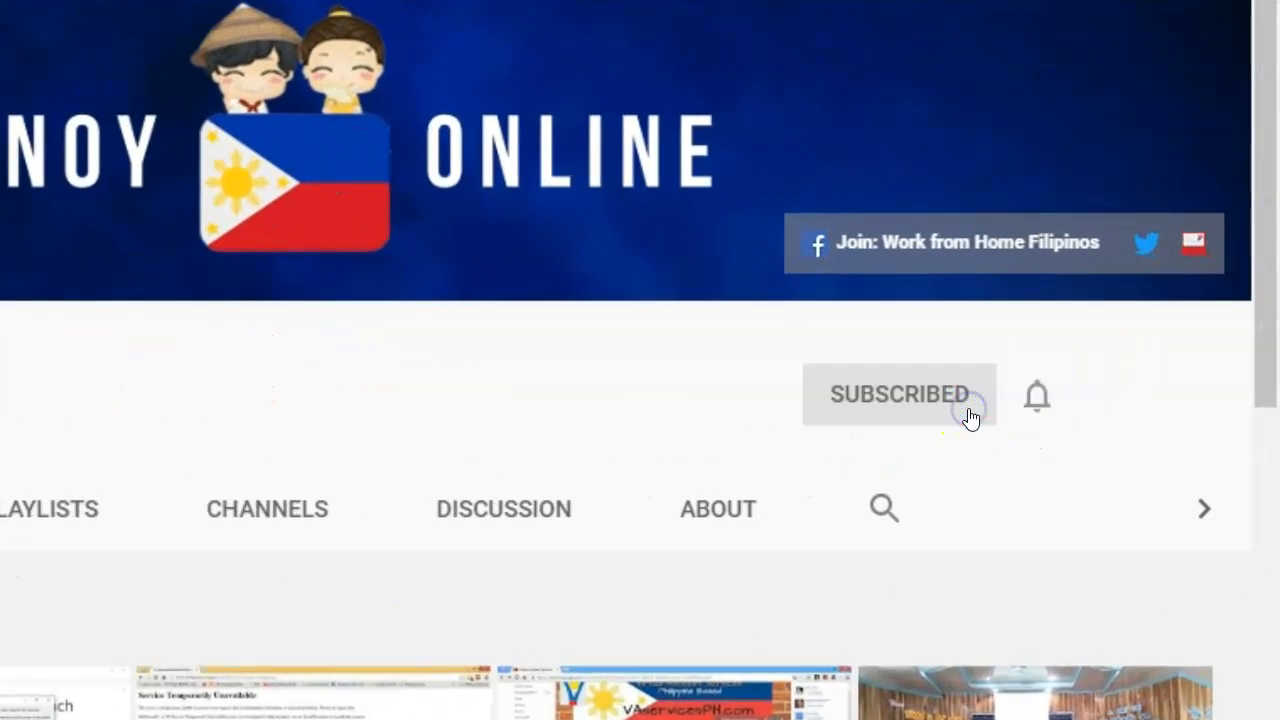
{"action": "left_click", "coordinate": [1036, 398]}
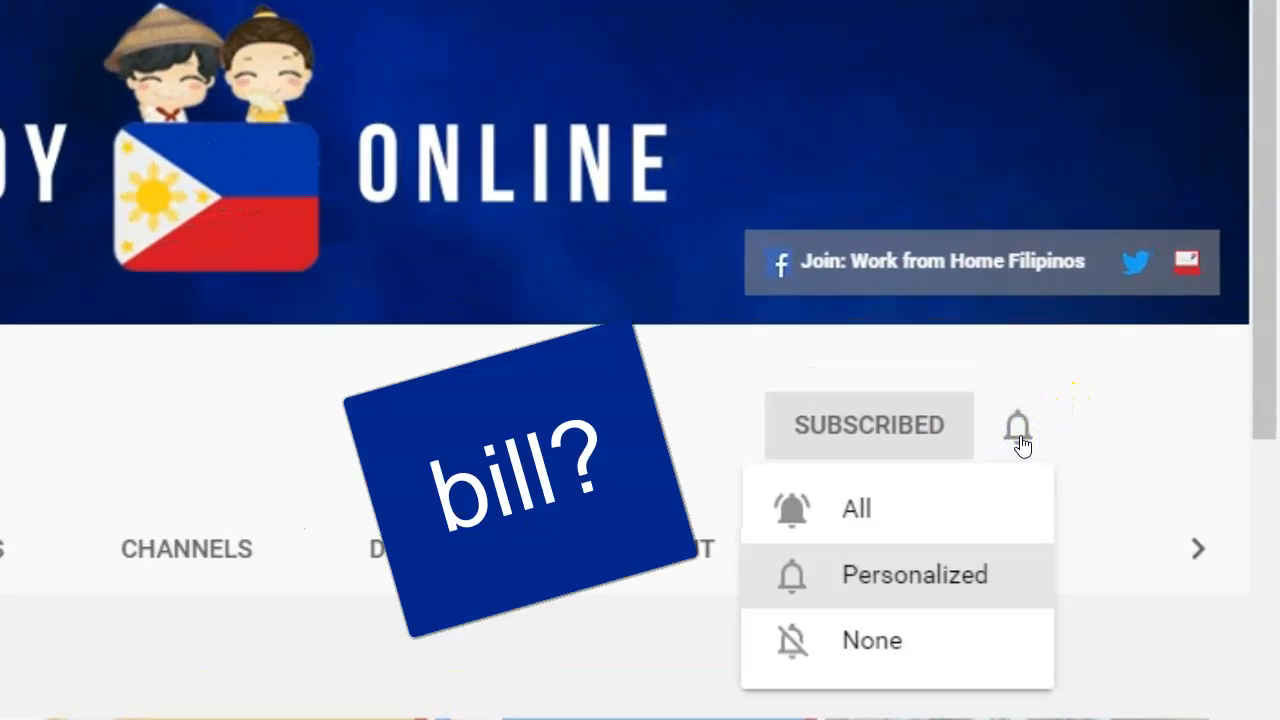
{"action": "left_click", "coordinate": [944, 507]}
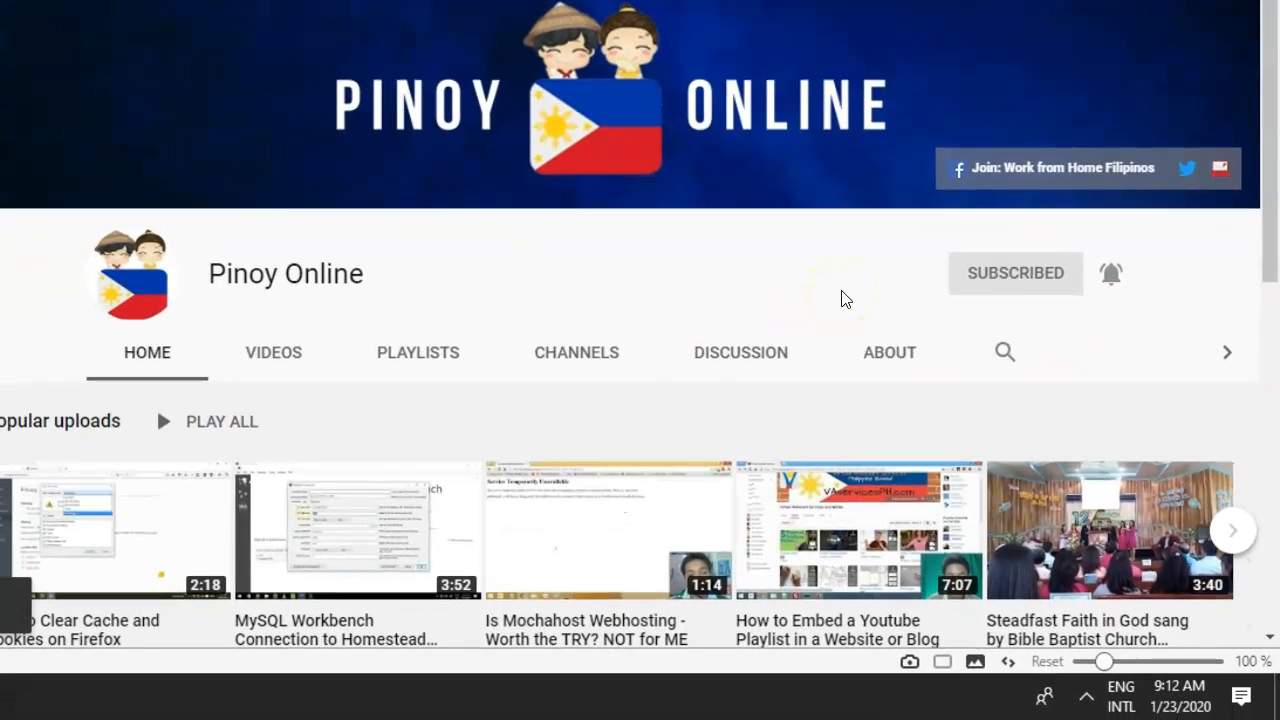